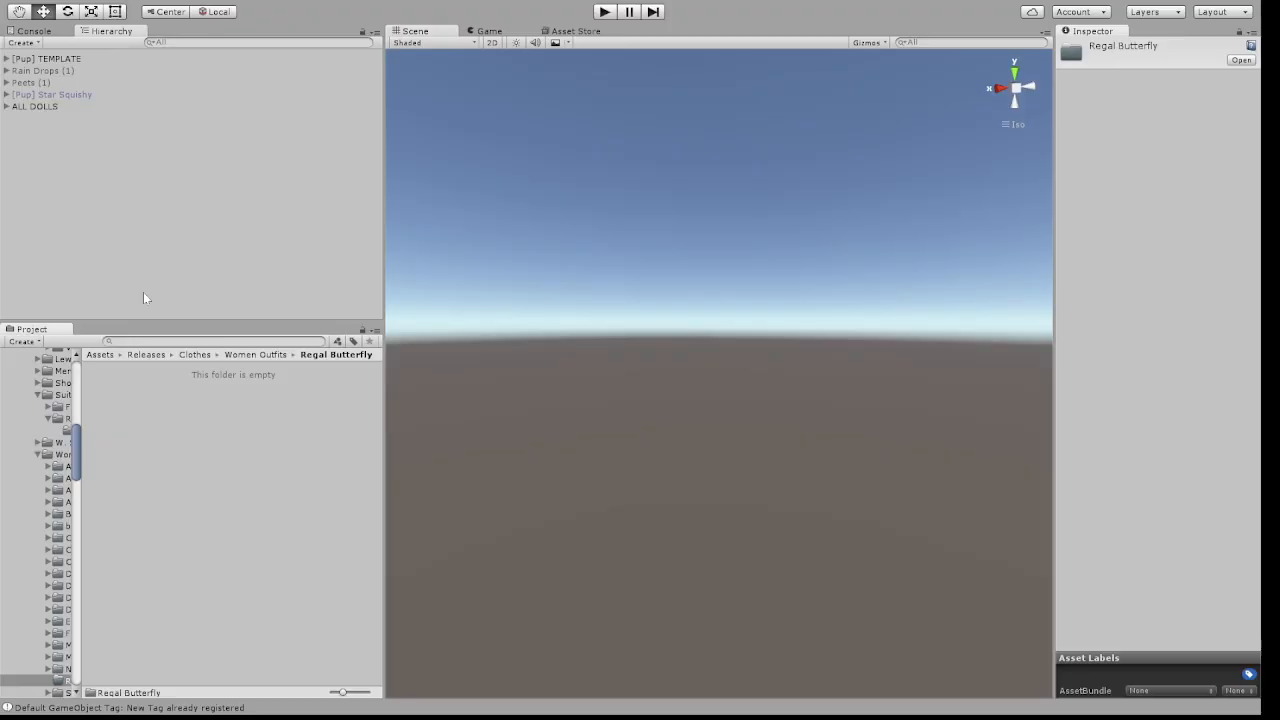
Set the import scale factor of the Regal Butterfly.fbx model to 100
click(277, 500)
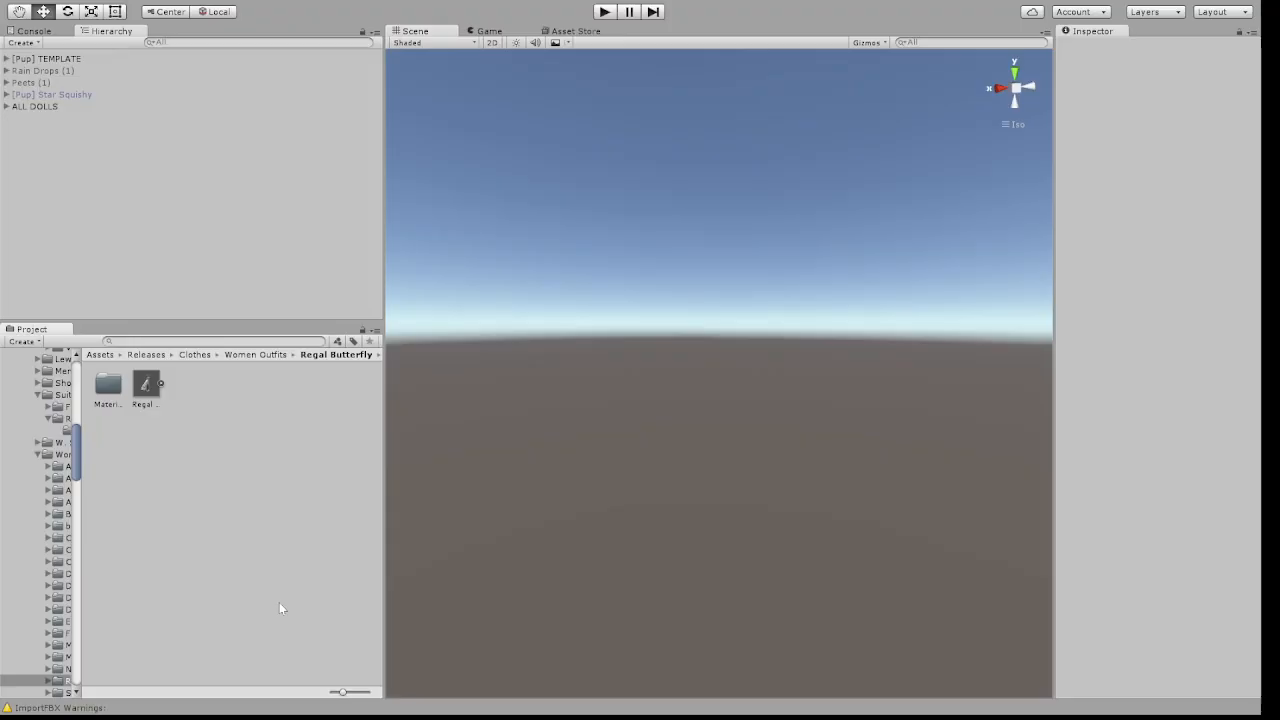
click(145, 388)
mouse_move(143, 390)
mouse_down()
mouse_move(158, 391)
mouse_move(140, 205)
mouse_move(151, 390)
mouse_up()
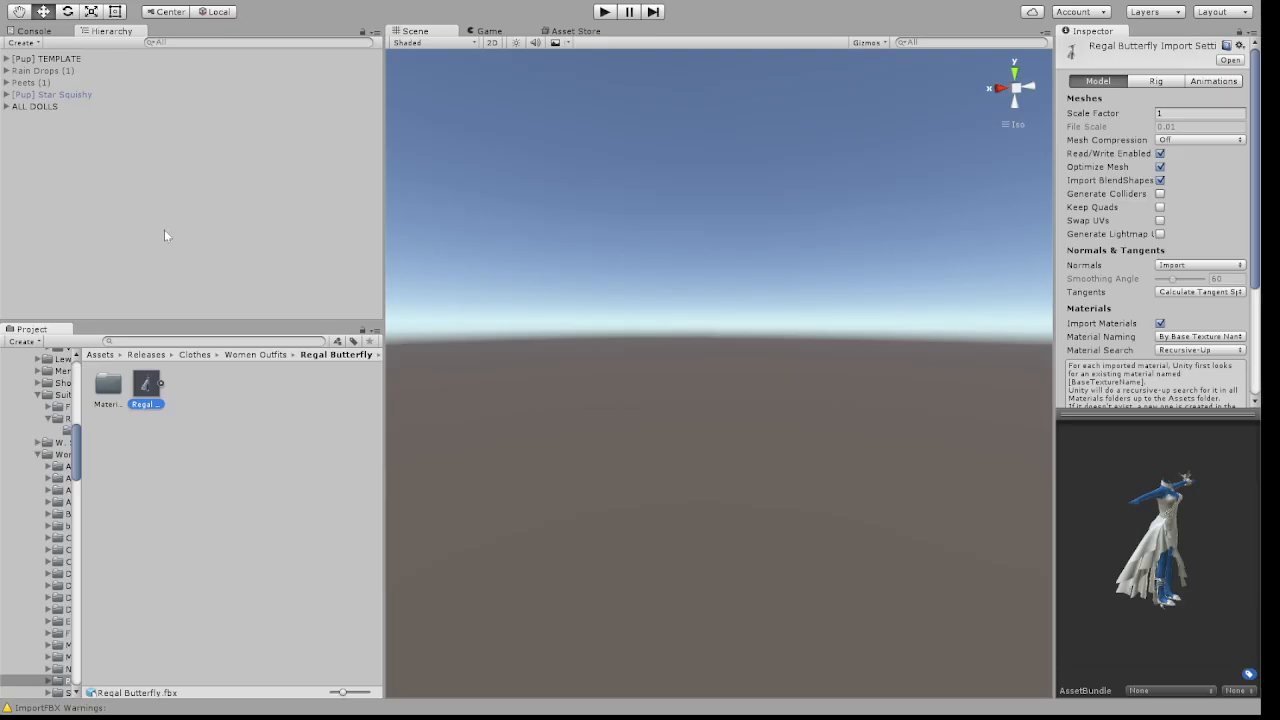
click(1177, 114)
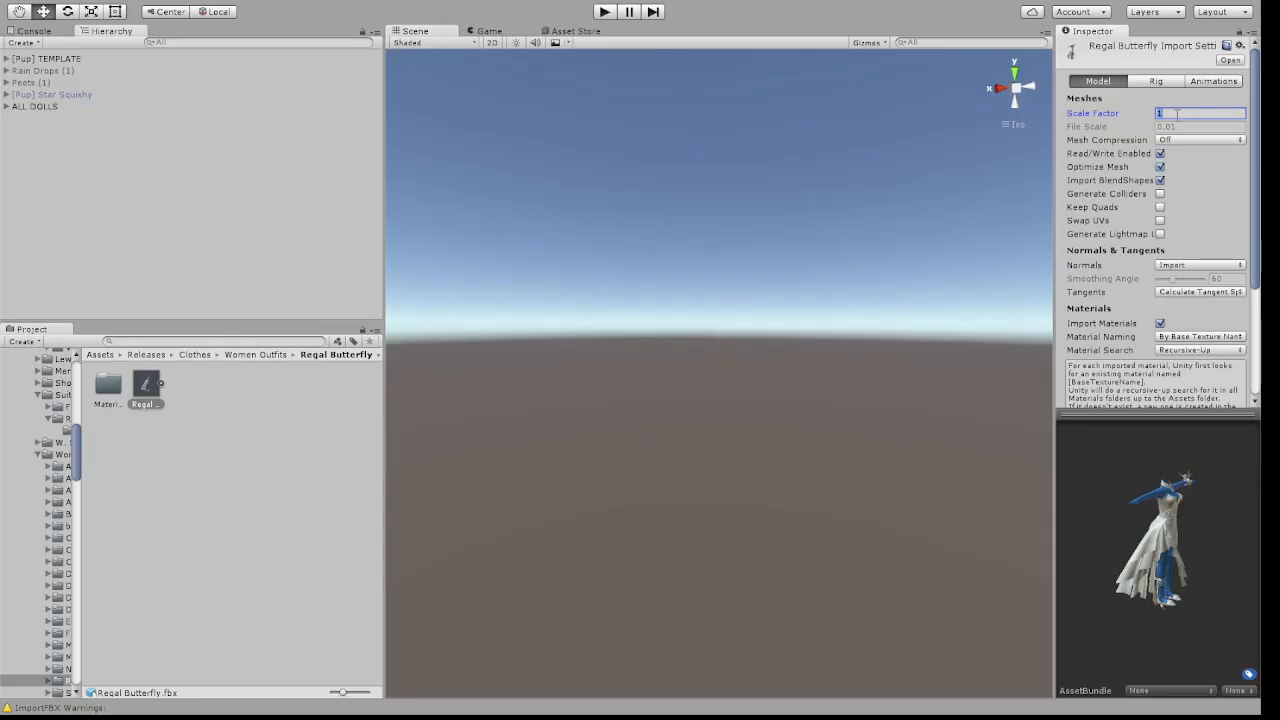
text(100)
Place the Regal Butterfly model in the scene as a top-level object
click(150, 378)
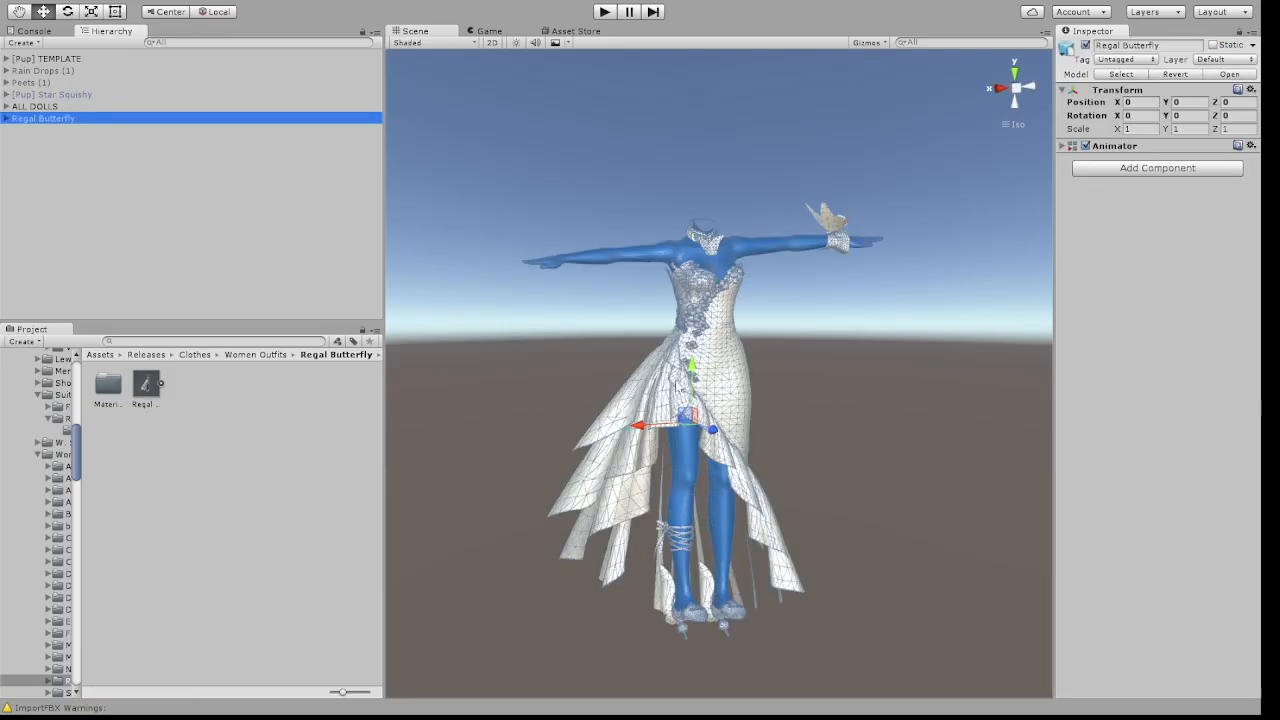
alt+drag(830, 402, 757, 390)
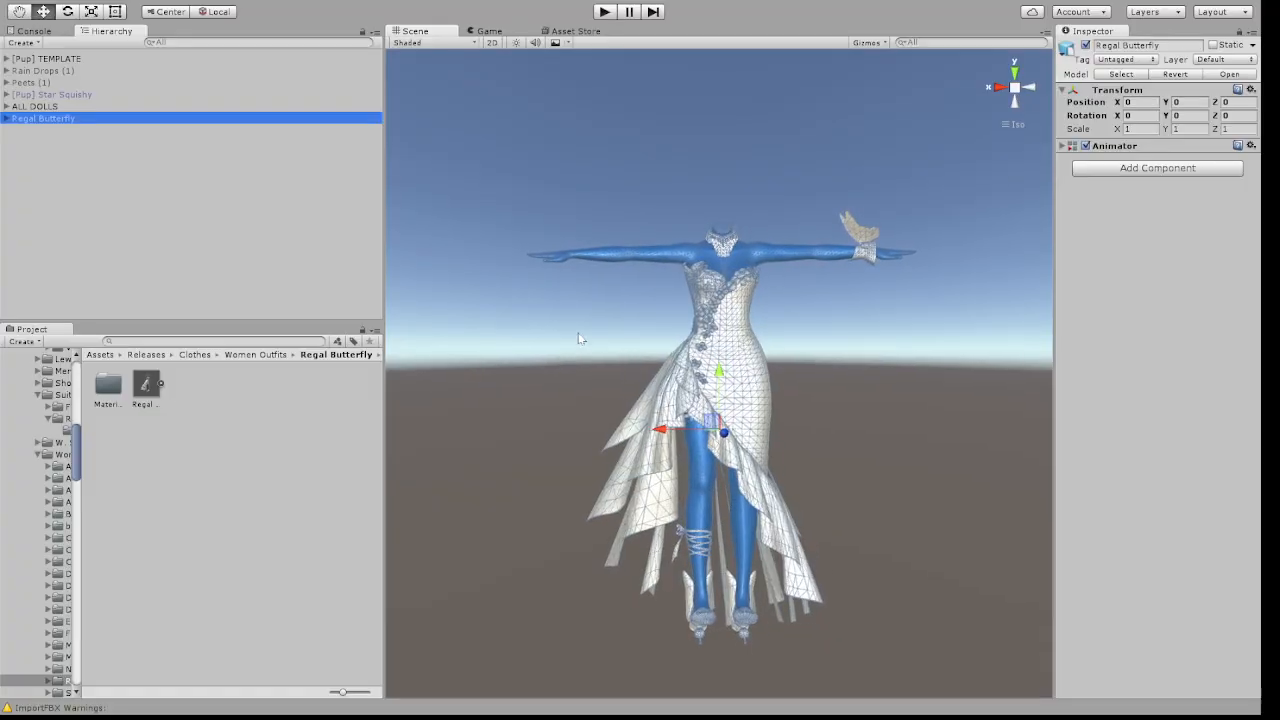
Open the Regal Butterfly Materials folder, inspect the dress, and delete the blue body material
double_click(108, 385)
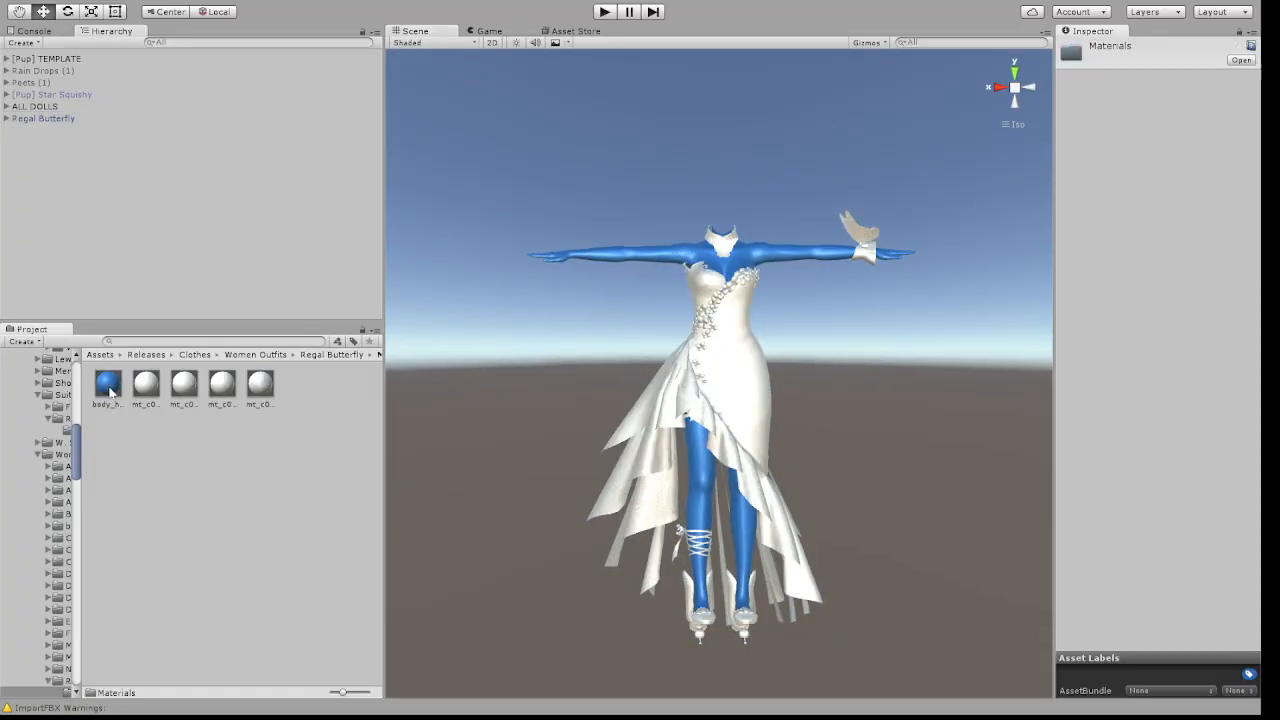
click(170, 501)
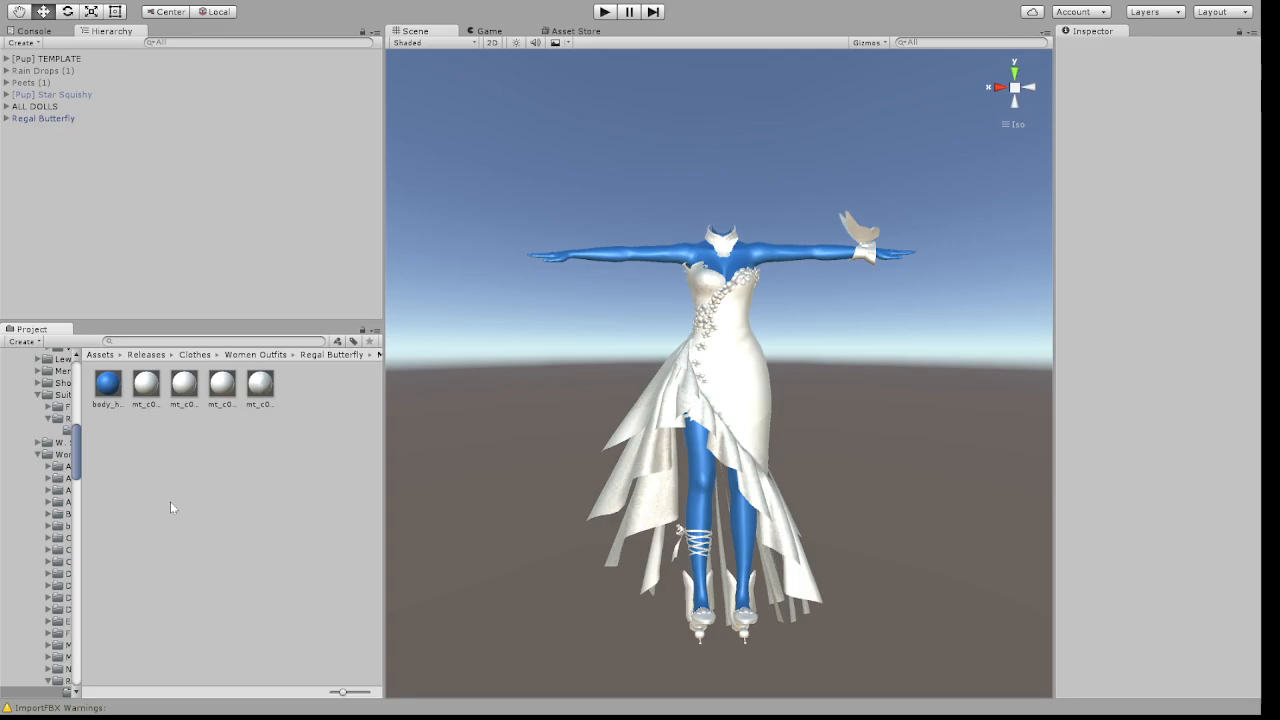
scroll(564, 504, up, 10)
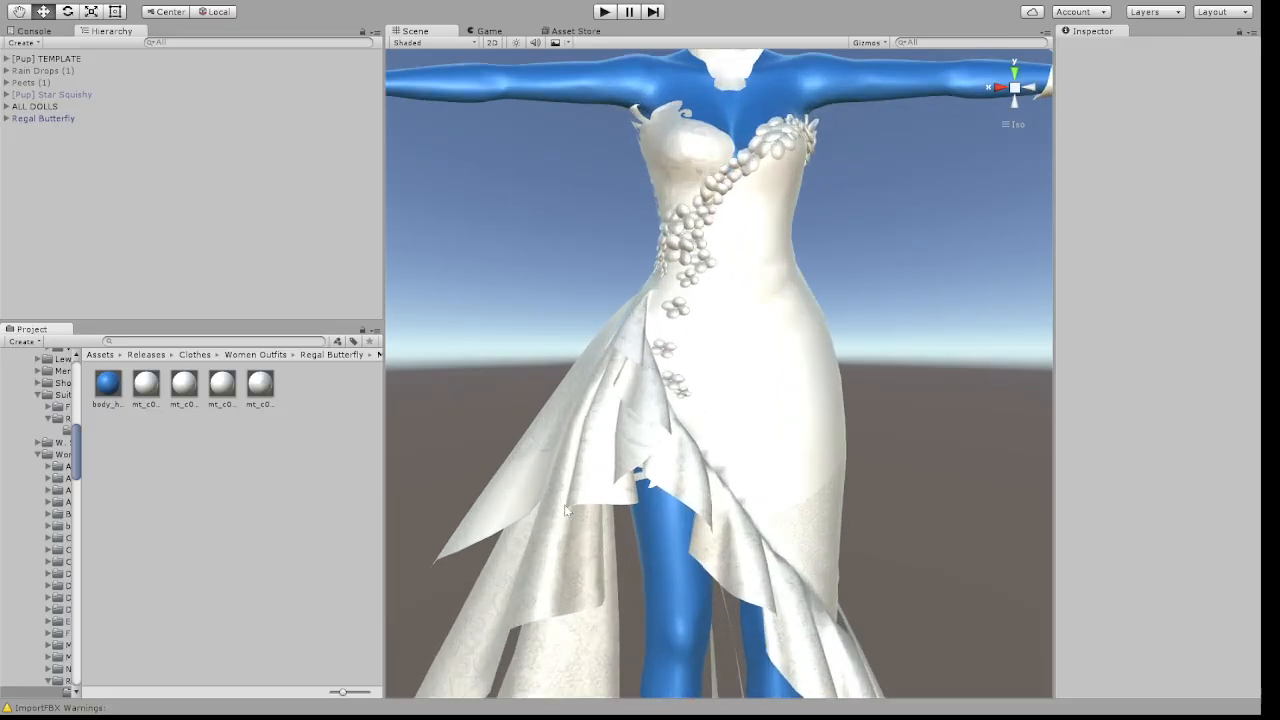
scroll(565, 510, down, 10)
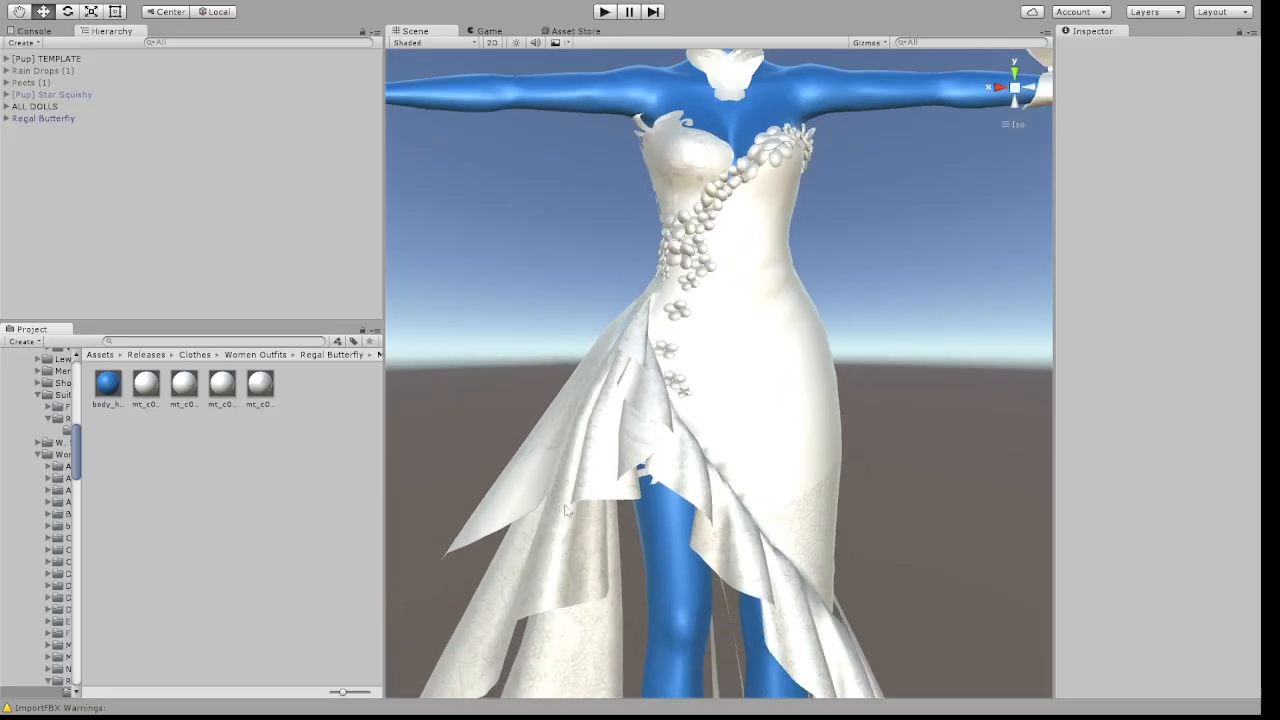
scroll(565, 510, down, 6)
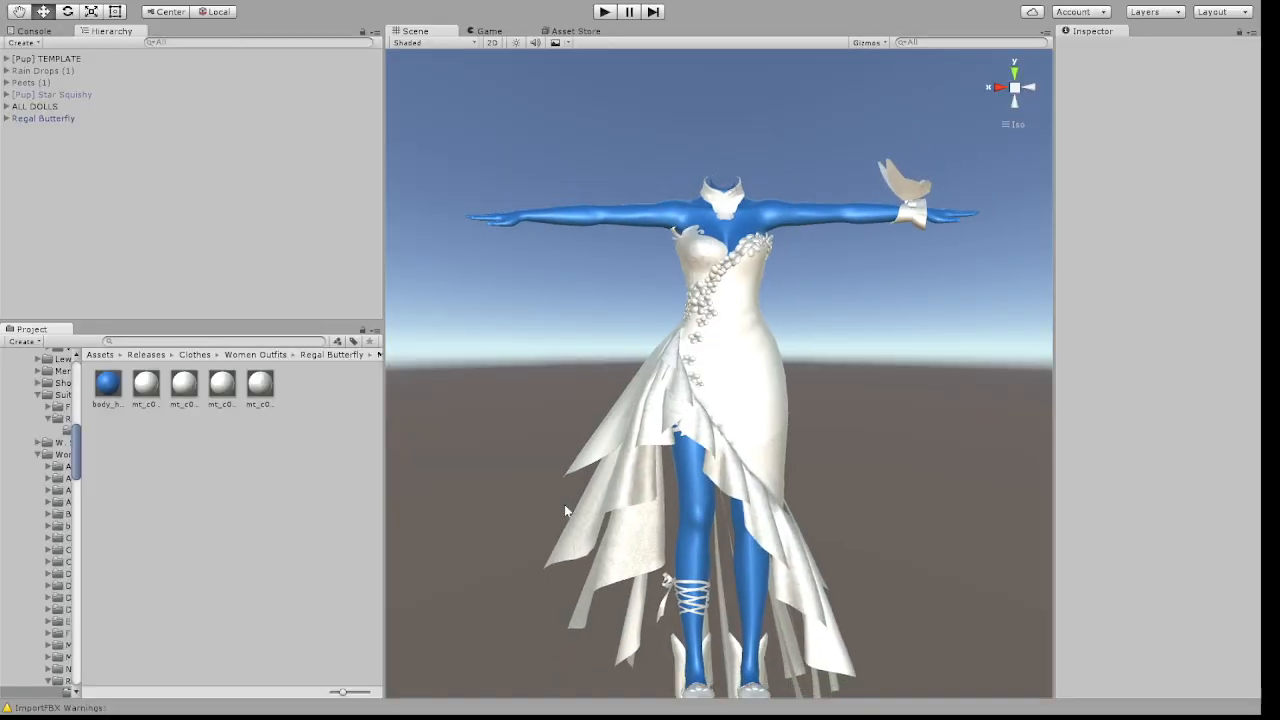
click(110, 388)
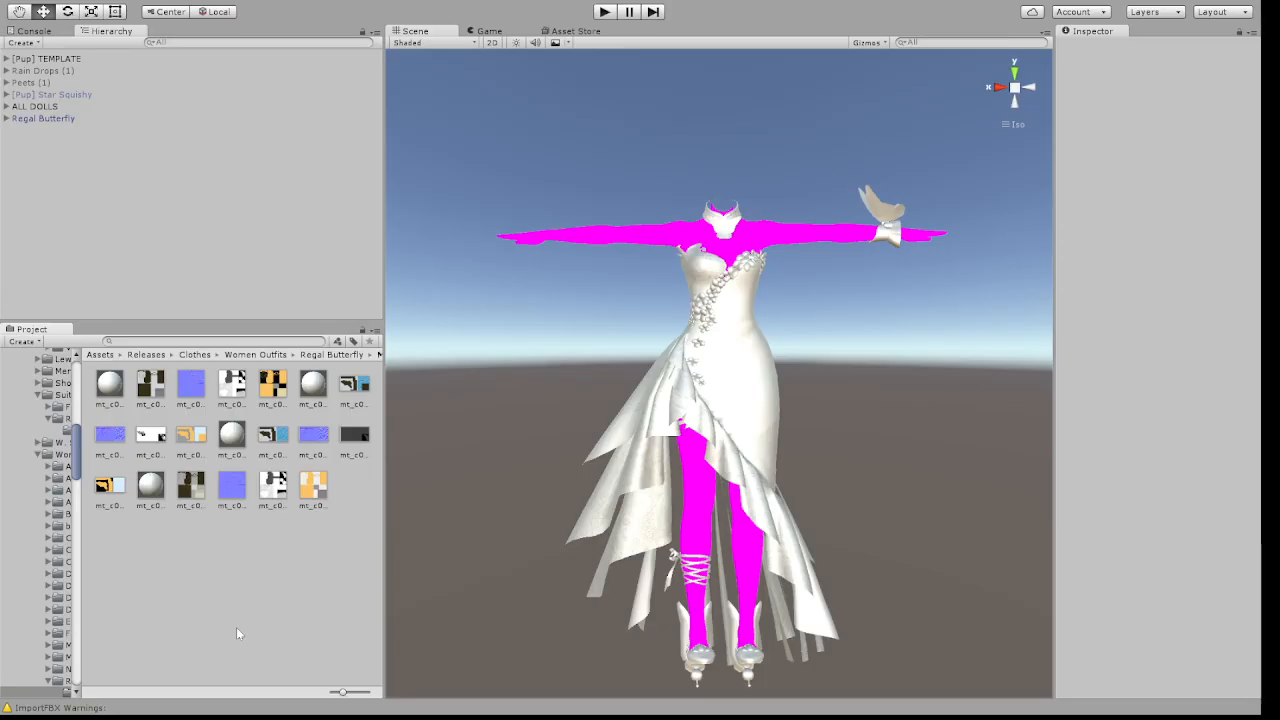
Switch the shader of all four remaining outfit materials to HSStandard (Two Colors)
click(110, 385)
ctrl+click(313, 392)
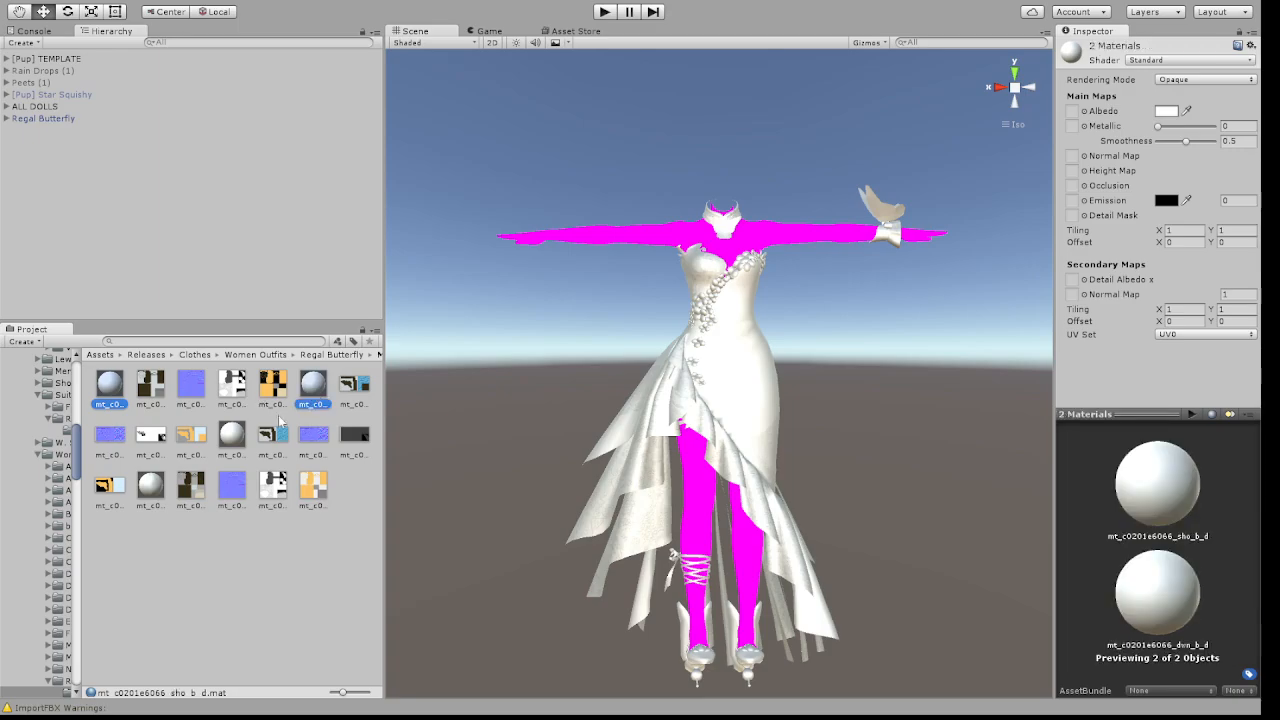
ctrl+click(231, 436)
ctrl+click(151, 488)
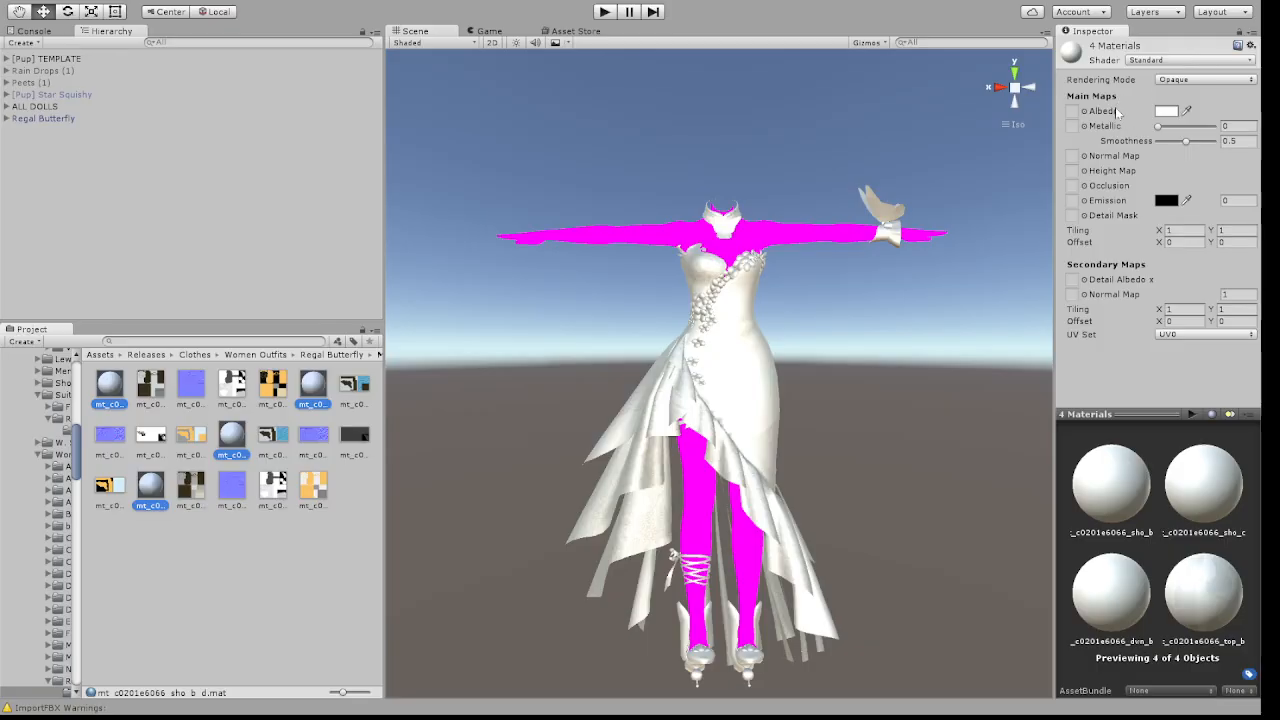
click(1113, 109)
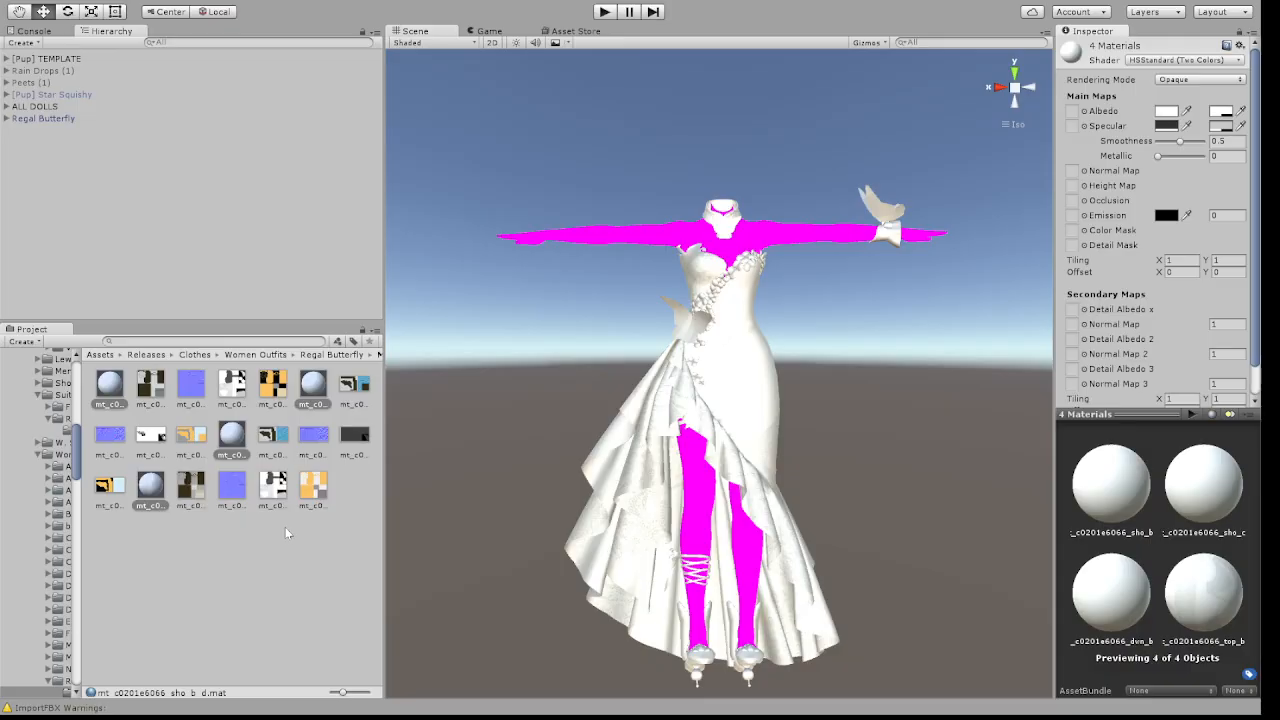
Set the rendering mode of the four outfit materials to Cutout
click(1200, 79)
click(1190, 95)
alt+drag(910, 355, 853, 347)
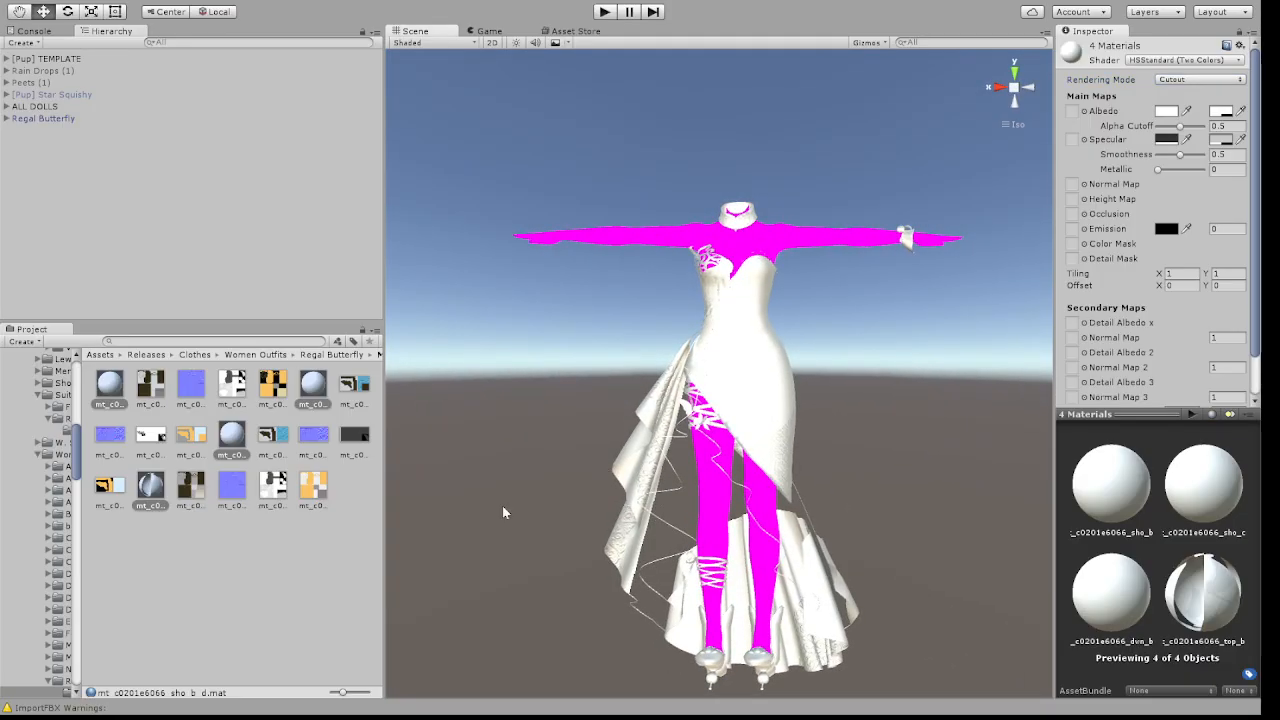
Assign the black-and-white top texture as albedo and the blue top texture as normal map of mt_c0201e6066_top_b_d
click(150, 486)
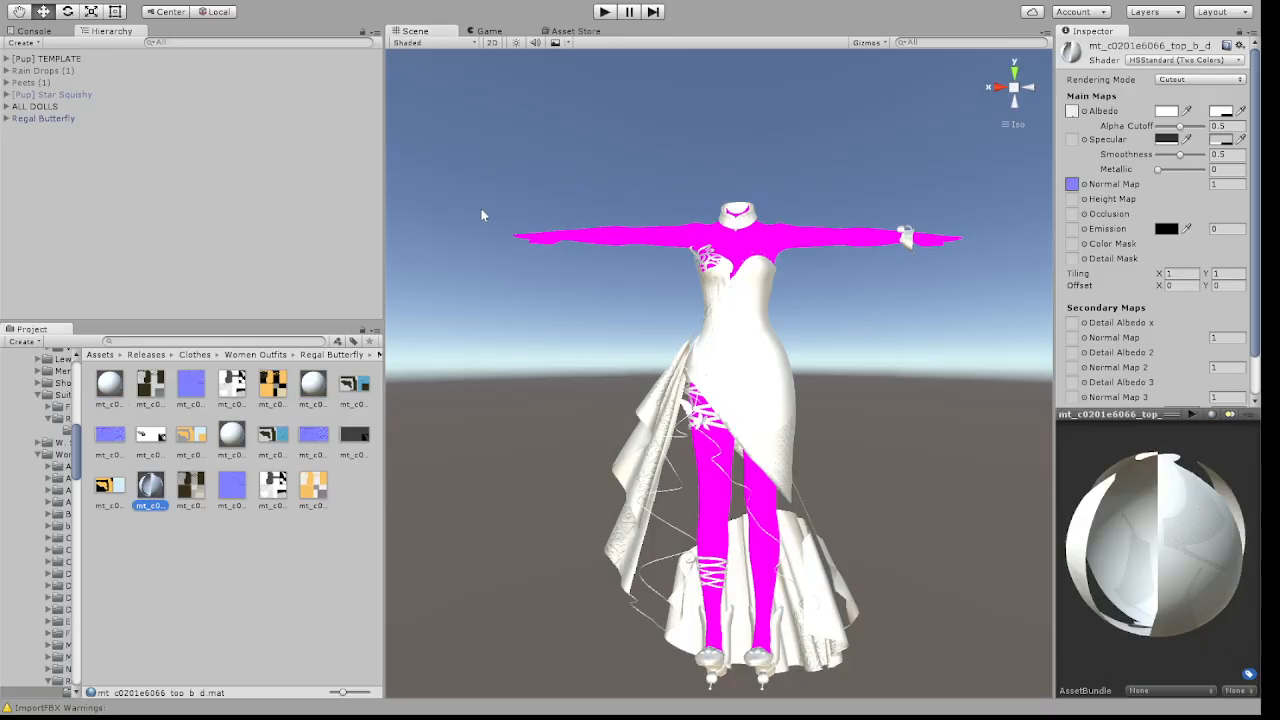
mouse_move(1226, 539)
mouse_down()
mouse_move(1128, 488)
mouse_move(1071, 385)
mouse_move(943, 420)
mouse_move(943, 550)
mouse_up()
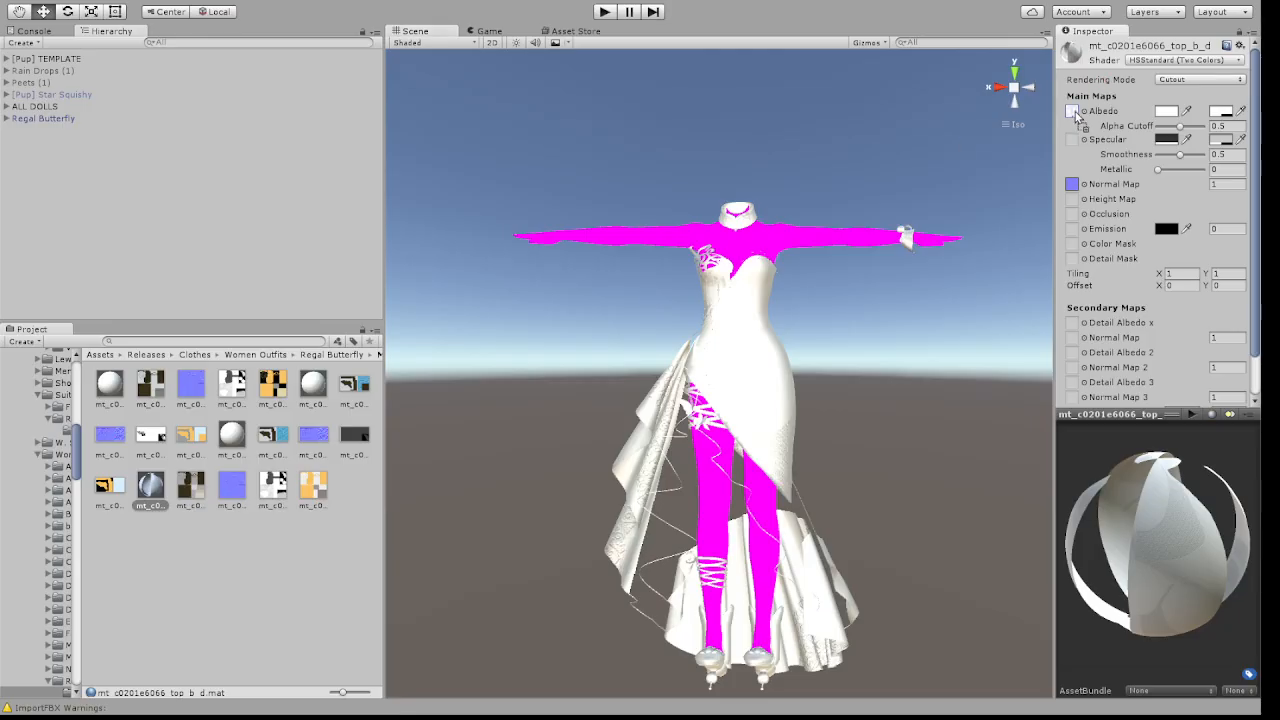
drag(1077, 115, 1074, 110)
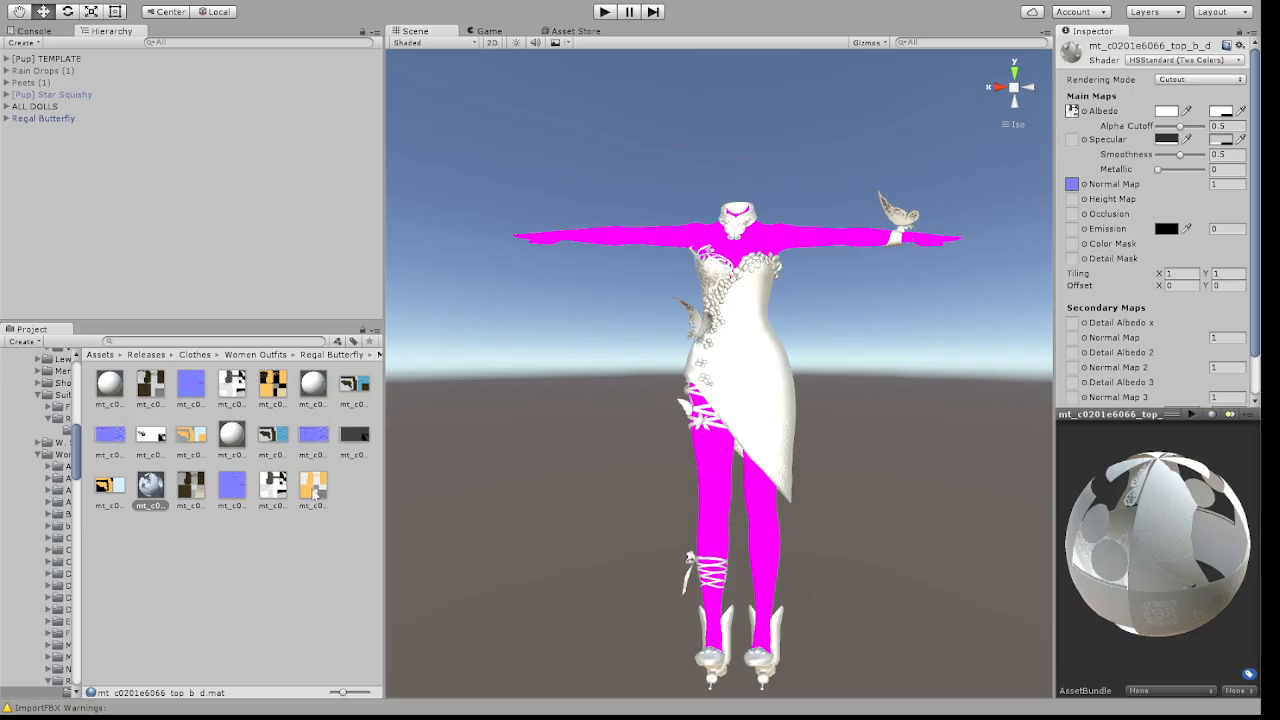
click(232, 490)
drag(232, 497, 1074, 186)
click(1224, 212)
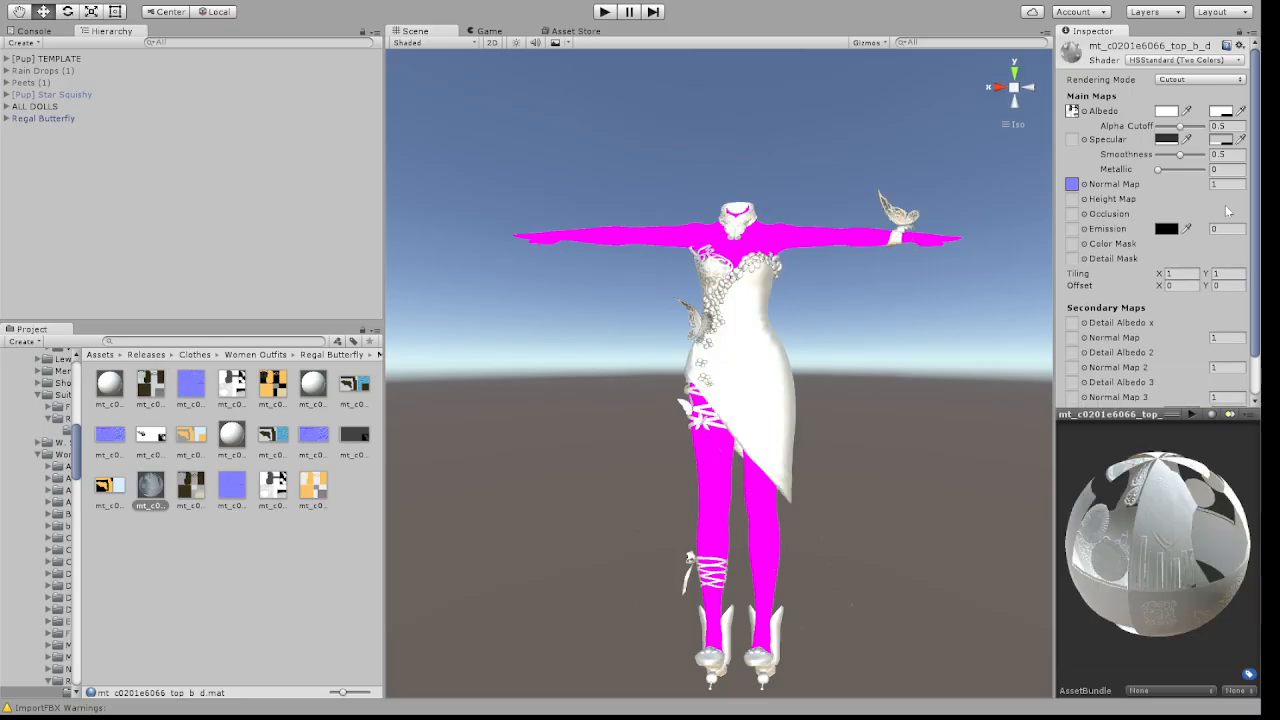
alt+drag(708, 411, 737, 416)
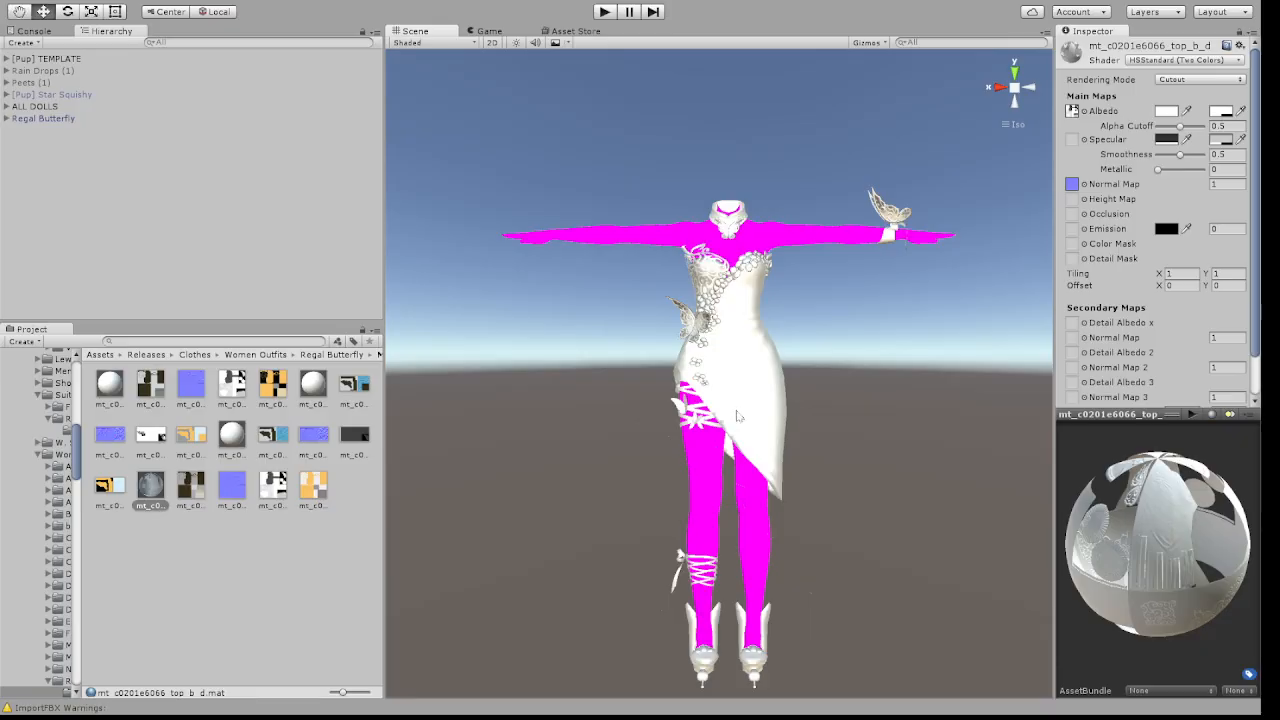
Duplicate the mt_c0201e6066_top_b_d material and set the copy's rendering mode to Fade
click(156, 487)
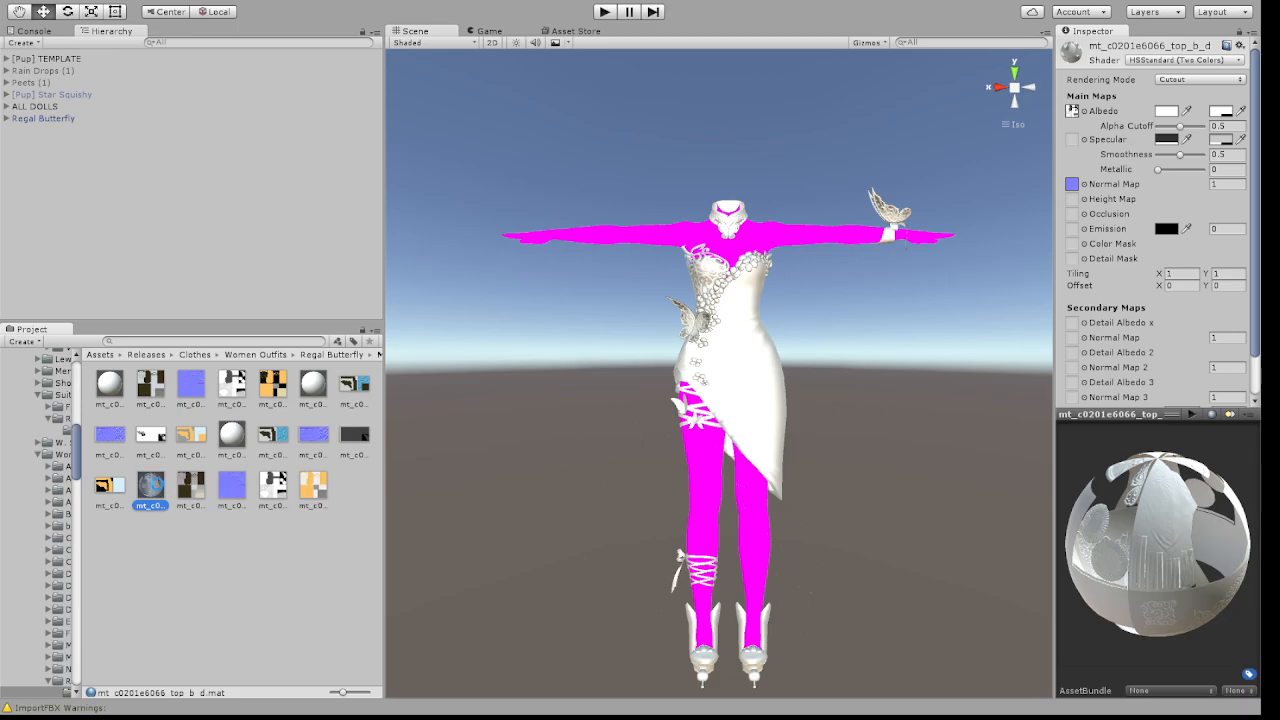
key(ctrl+d)
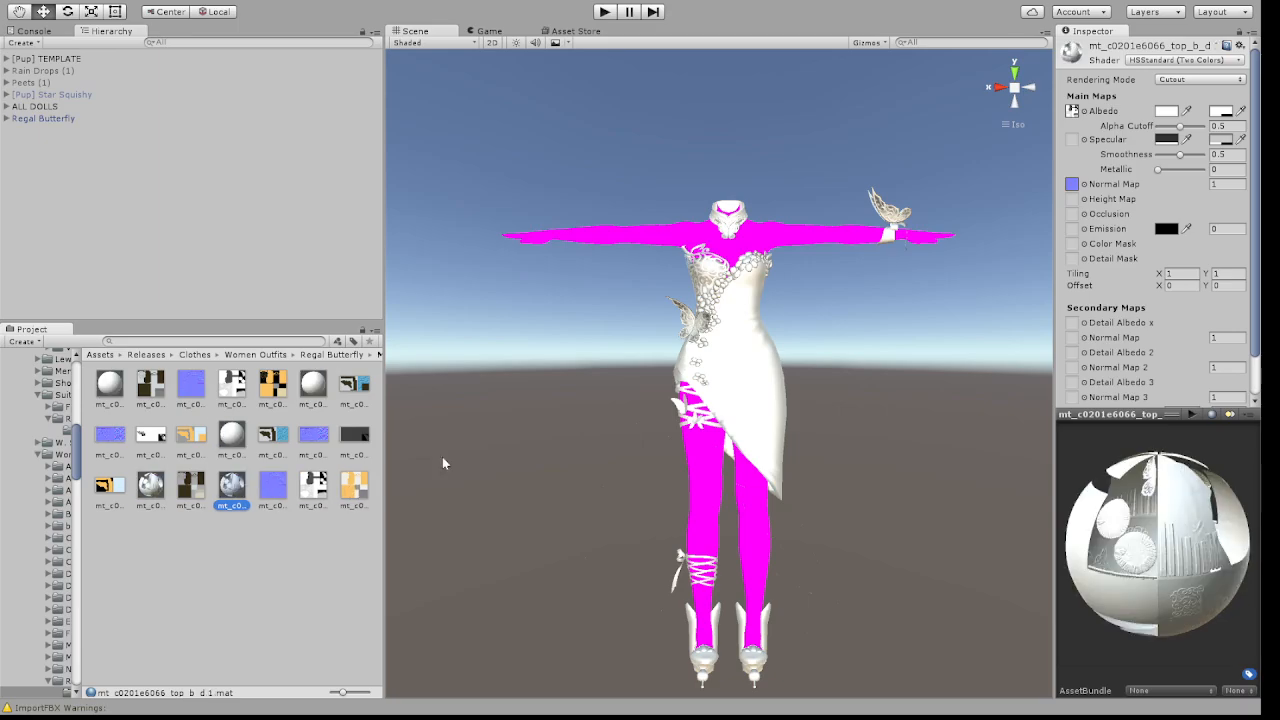
alt+drag(673, 373, 510, 464)
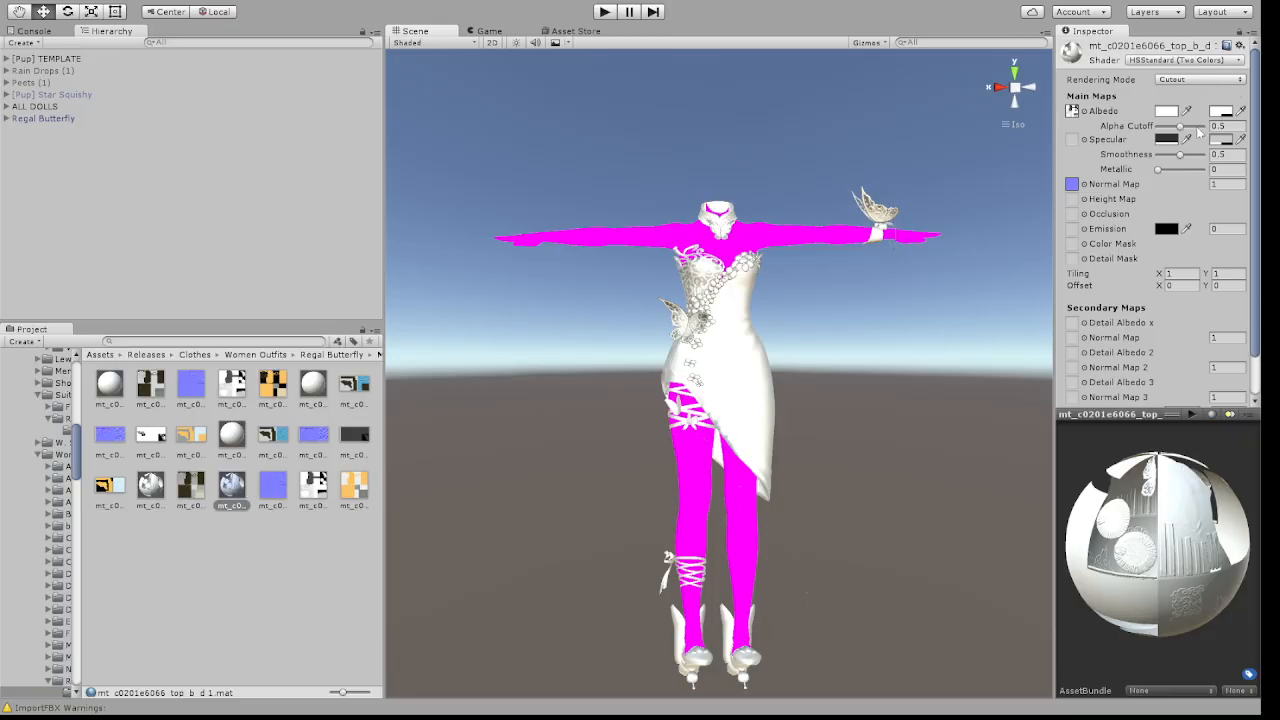
click(1194, 137)
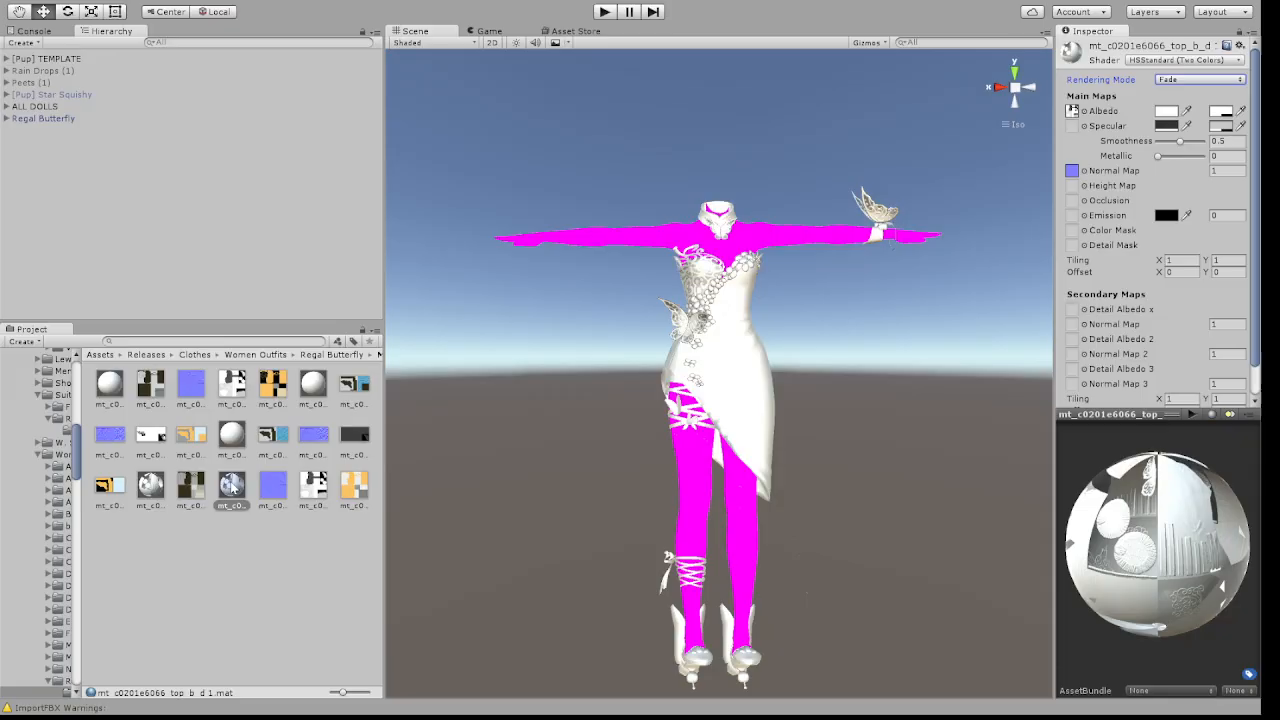
Give mt_c0201e6066_top_b_d 1 the orange top texture as specular map, with metallic 1 and smoothness 0.17
click(7, 118)
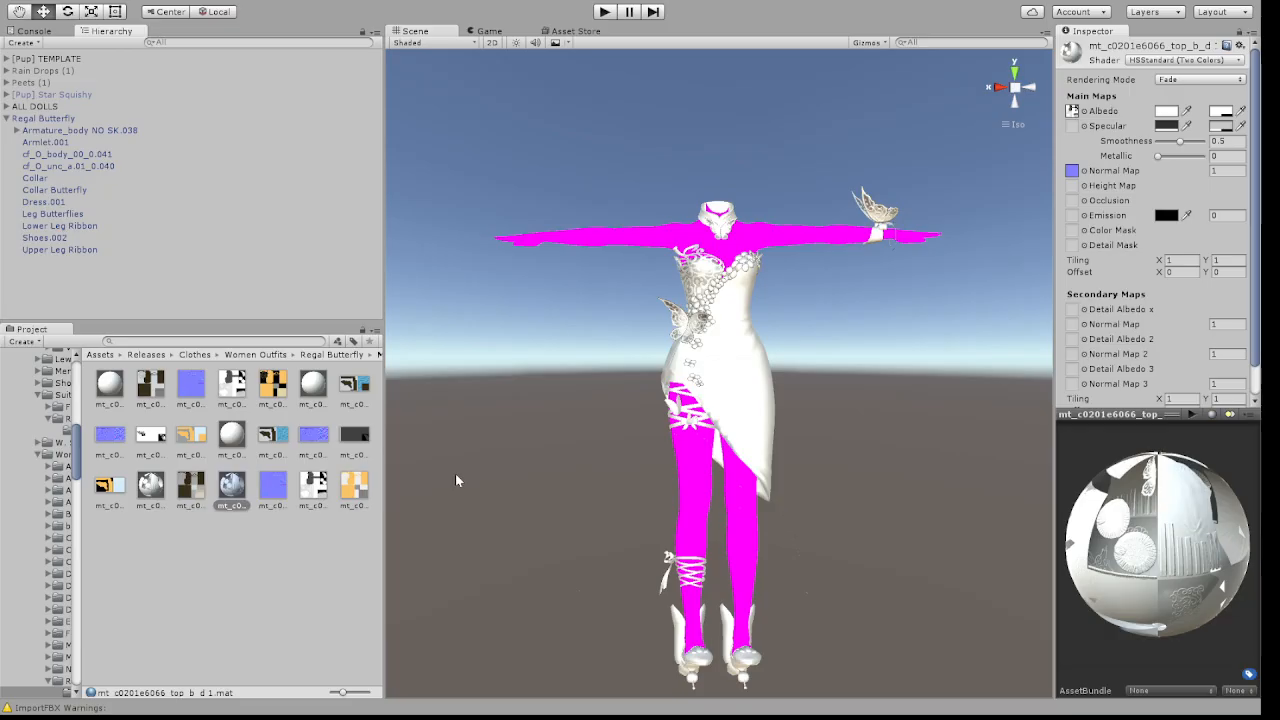
click(357, 488)
drag(358, 490, 1074, 126)
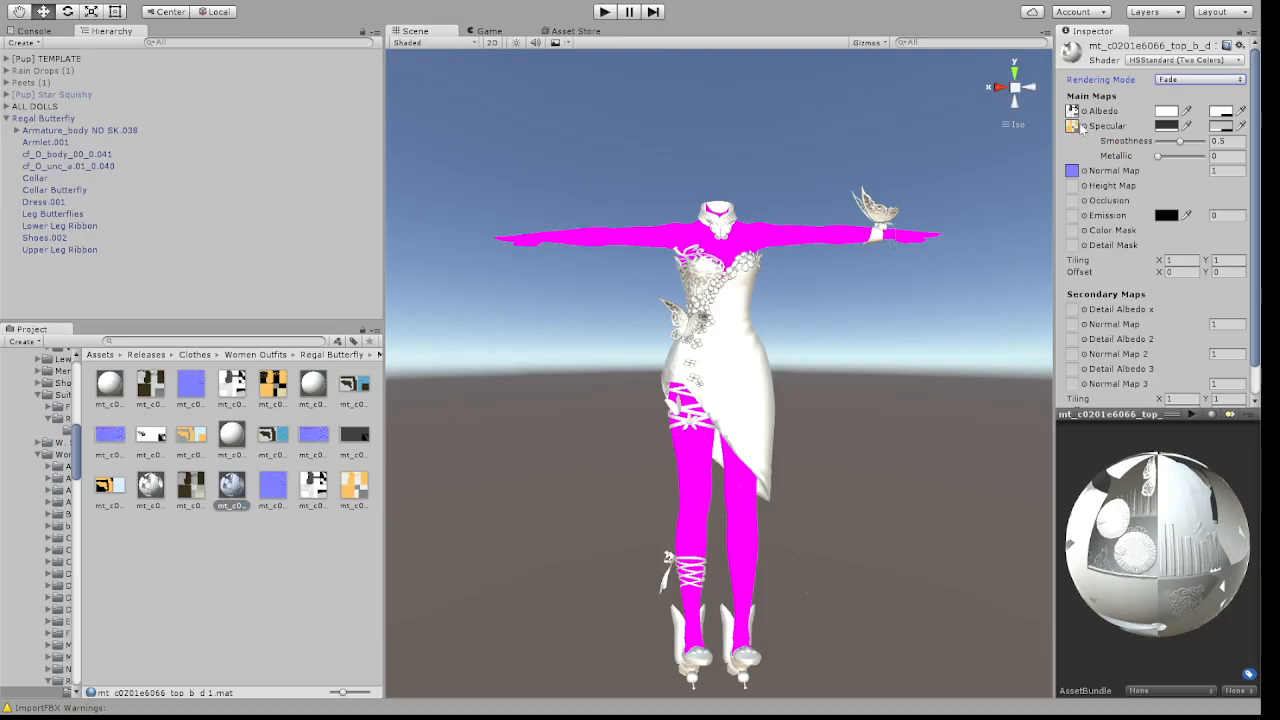
mouse_move(1159, 155)
mouse_down()
mouse_move(1214, 166)
mouse_move(1184, 142)
mouse_move(1167, 148)
mouse_up()
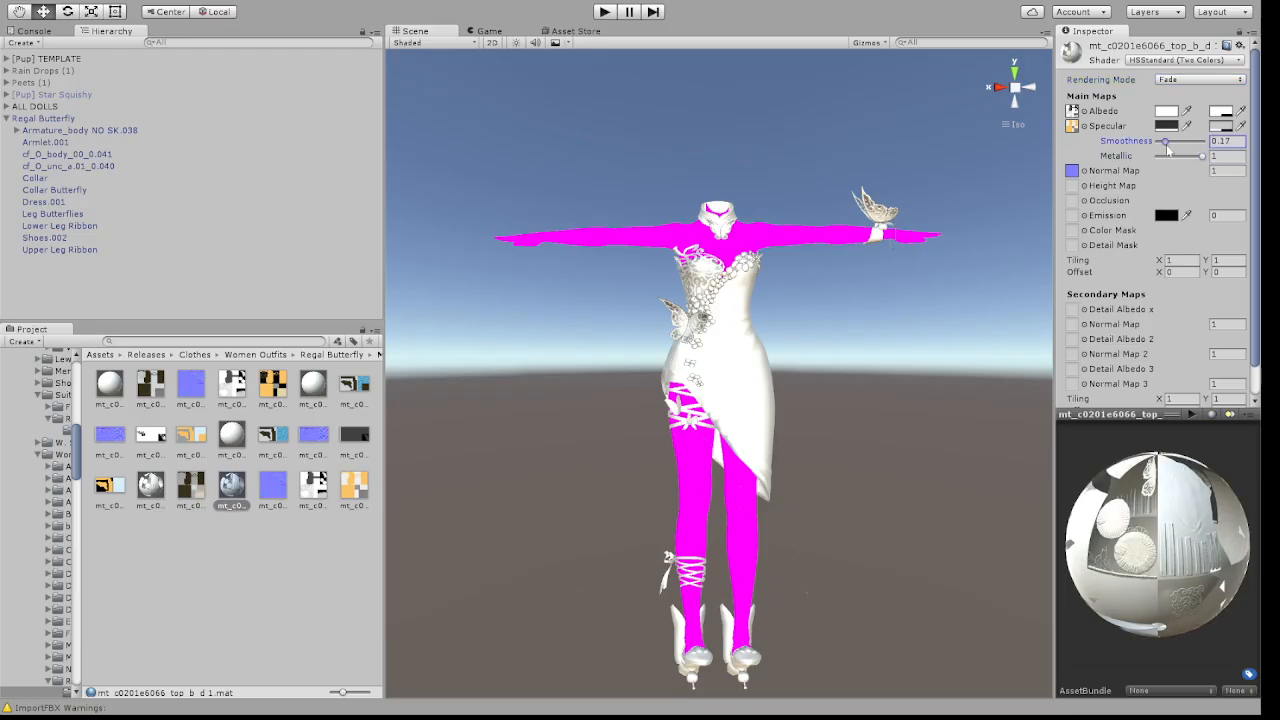
Give the original mt_c0201e6066_top_b_d material the orange top texture as specular map, with metallic 1 and smoothness 0.15
click(155, 483)
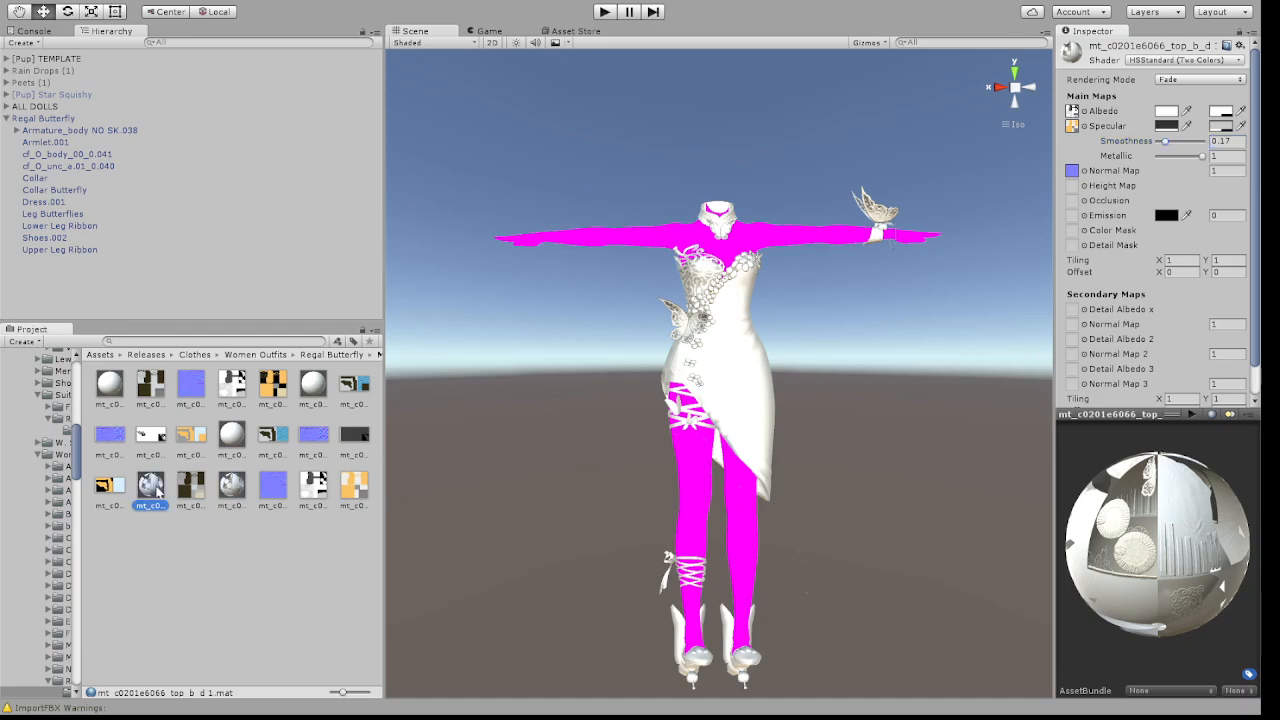
click(354, 485)
click(150, 485)
drag(1077, 143, 1077, 143)
mouse_move(1171, 174)
mouse_down()
mouse_move(1201, 173)
mouse_move(1164, 155)
mouse_up()
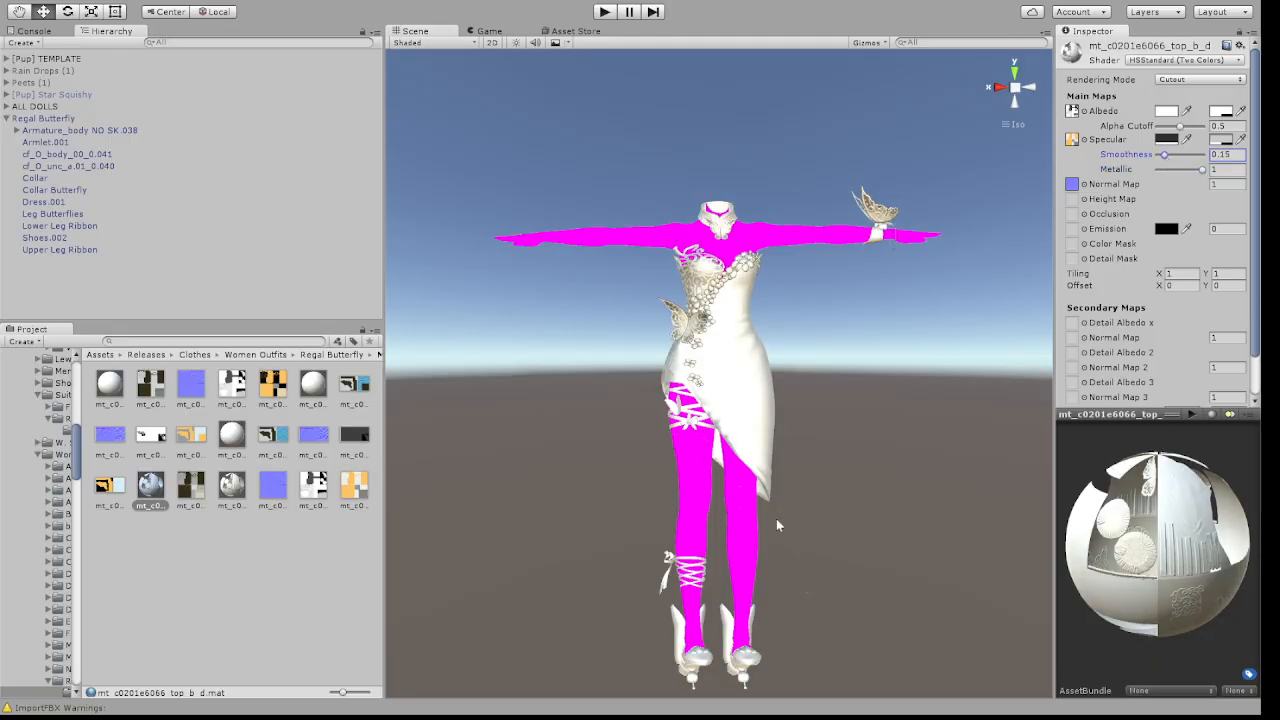
Apply the Fade material mt_c0201e6066_top_b_d 1 to the dress's flowing skirt
scroll(776, 523, up, 5)
scroll(776, 523, down, 7)
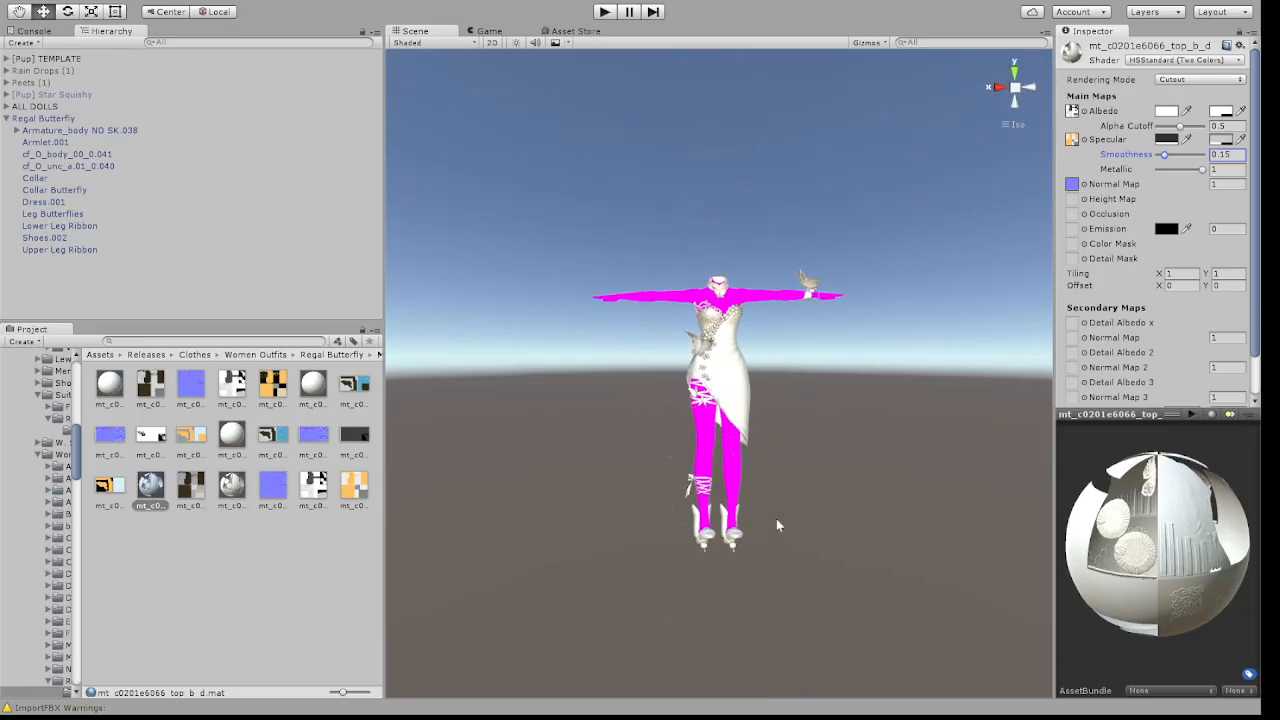
scroll(777, 523, up, 3)
drag(231, 485, 668, 505)
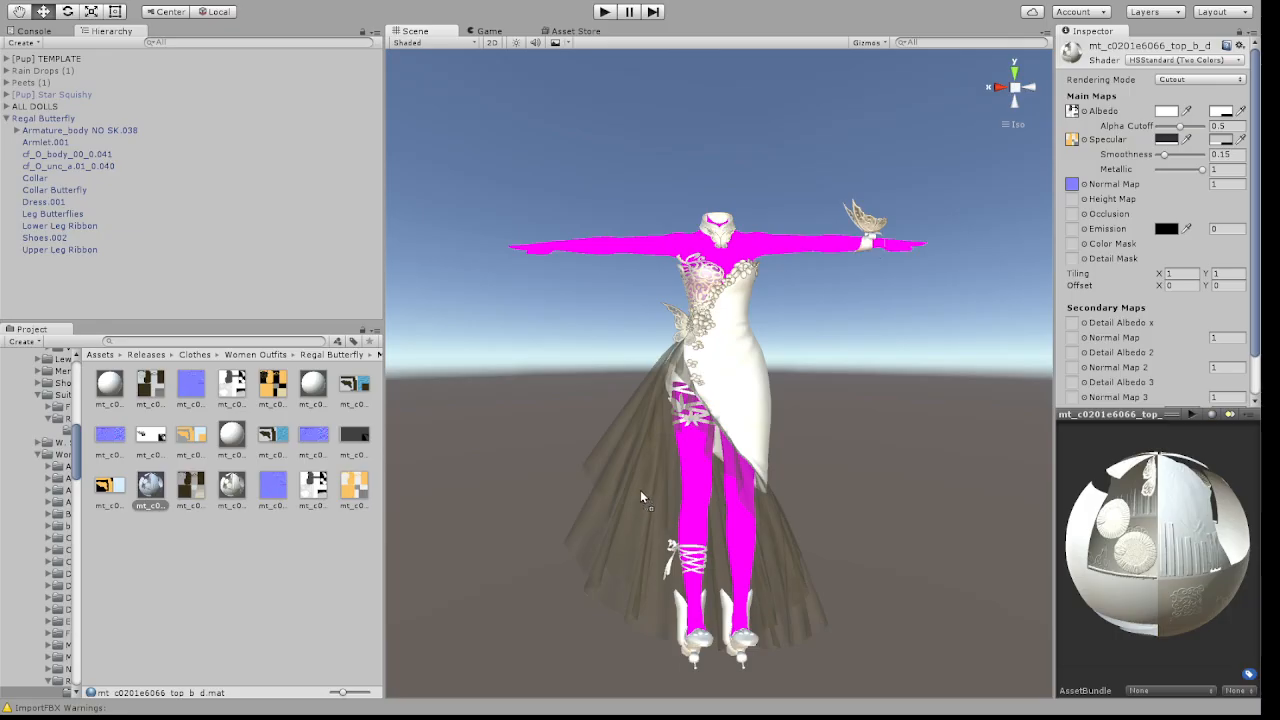
drag(888, 368, 590, 431)
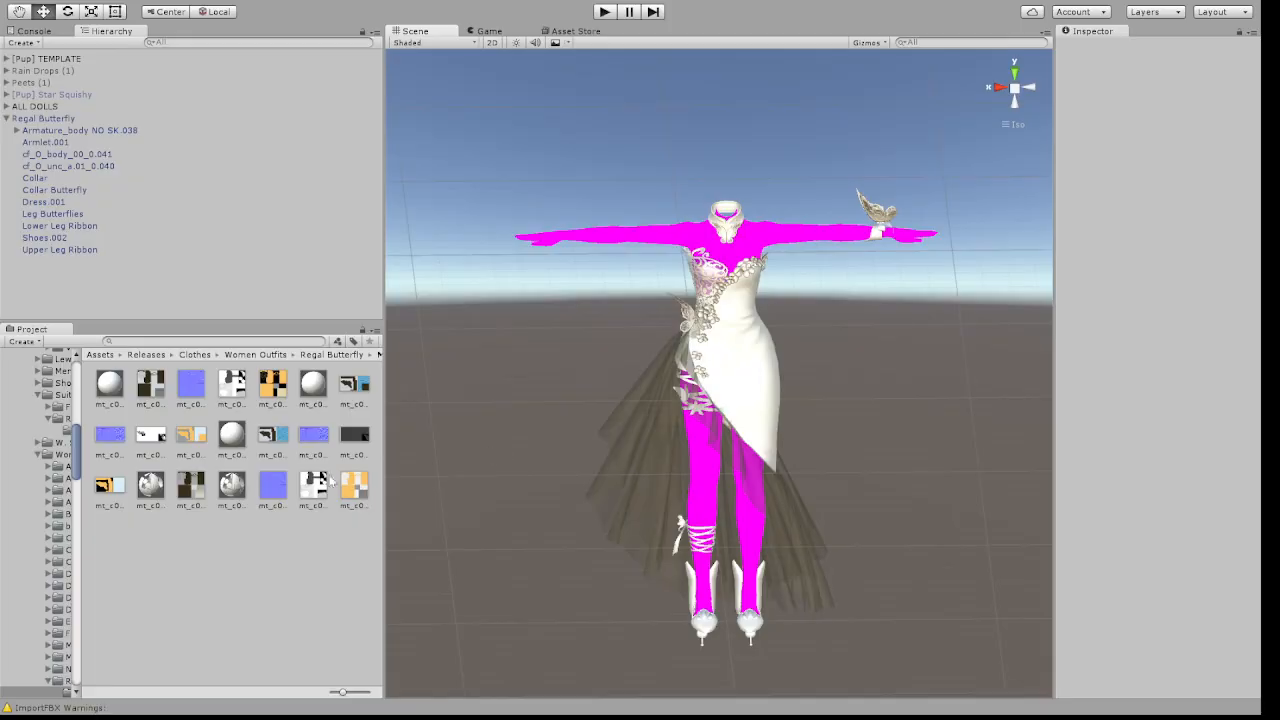
Assign the dark brown top texture as the detail albedo map of both top_b_d materials and check the dress
click(231, 485)
ctrl+click(152, 485)
drag(192, 486, 1077, 322)
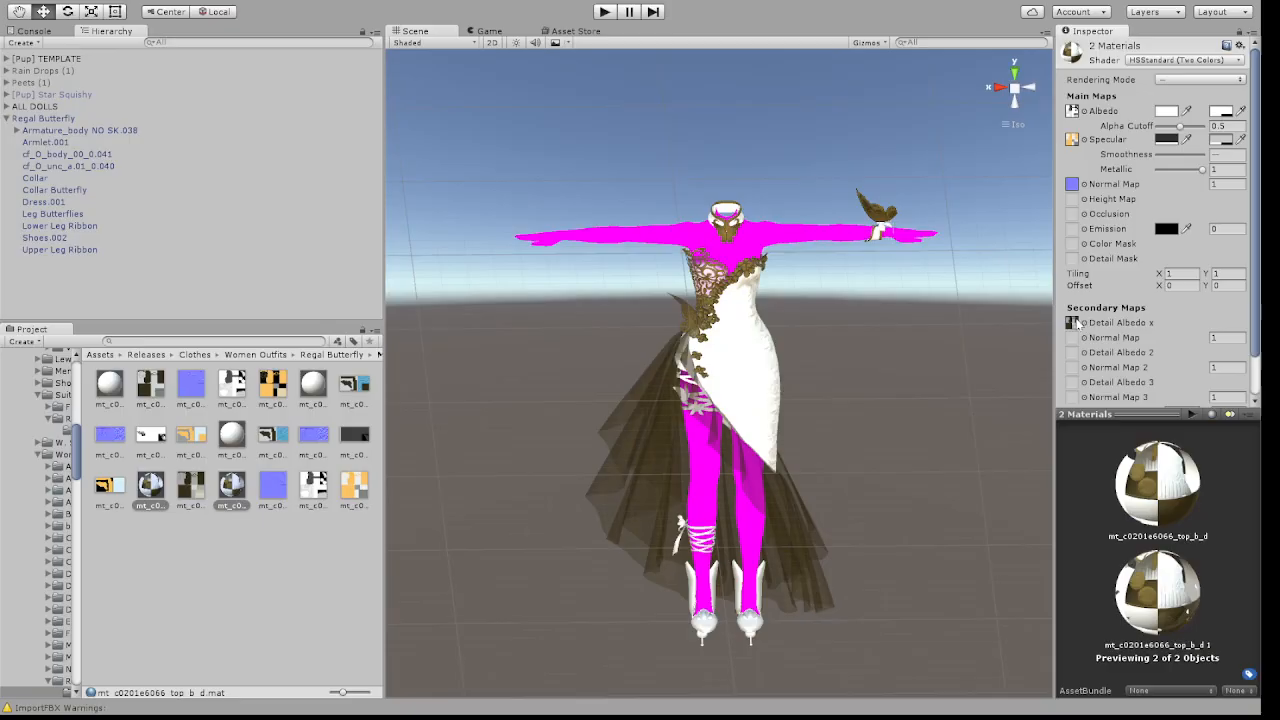
alt+drag(900, 330, 840, 296)
scroll(880, 302, up, 5)
scroll(880, 302, up, 2)
scroll(840, 296, down, 8)
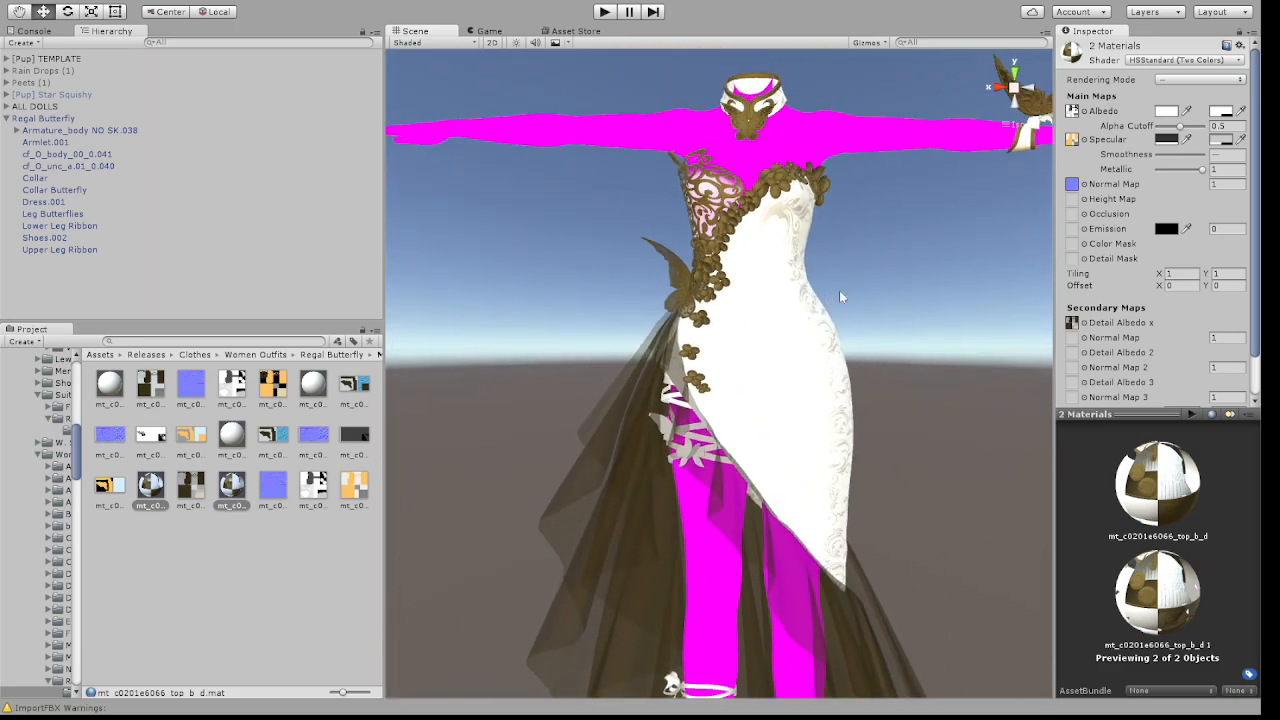
scroll(839, 290, down, 4)
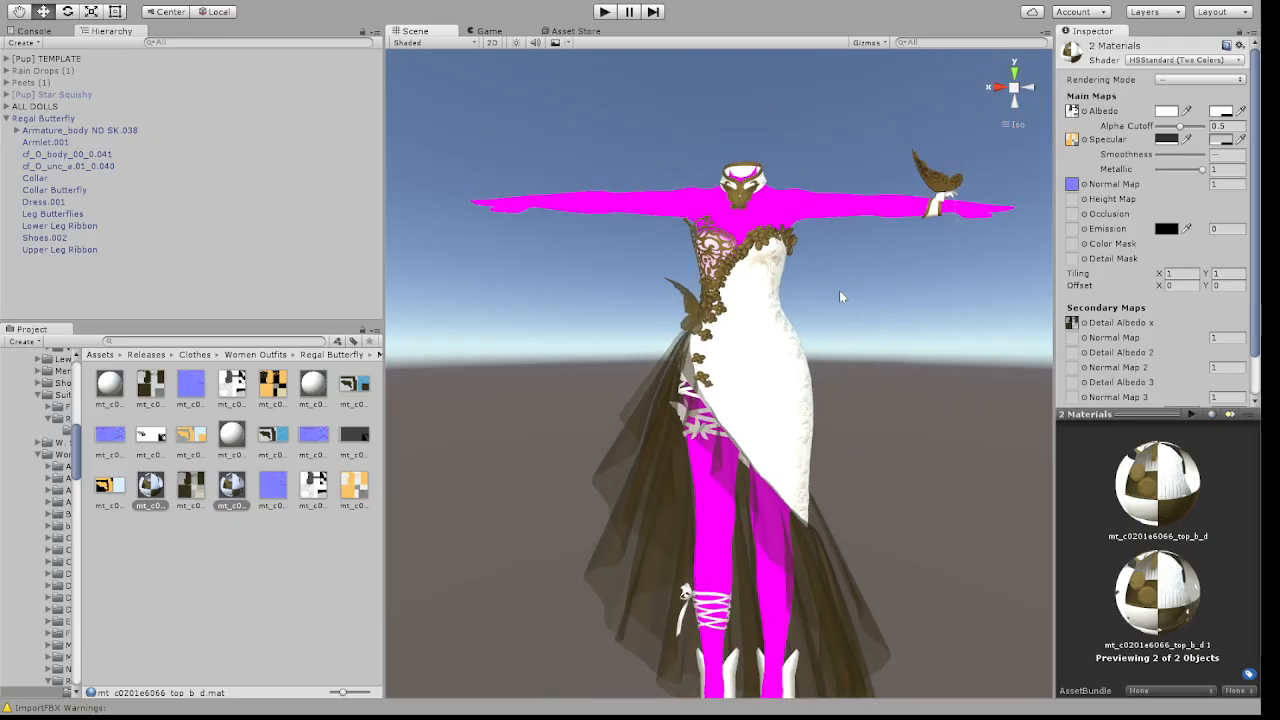
Assign the mt_c0201e6066_sho_c_o texture as the albedo map of the mt_c0201e6066_sho_c_d material
mouse_move(852, 394)
alt+mouse_down()
mouse_move(851, 360)
mouse_move(855, 371)
alt+mouse_up()
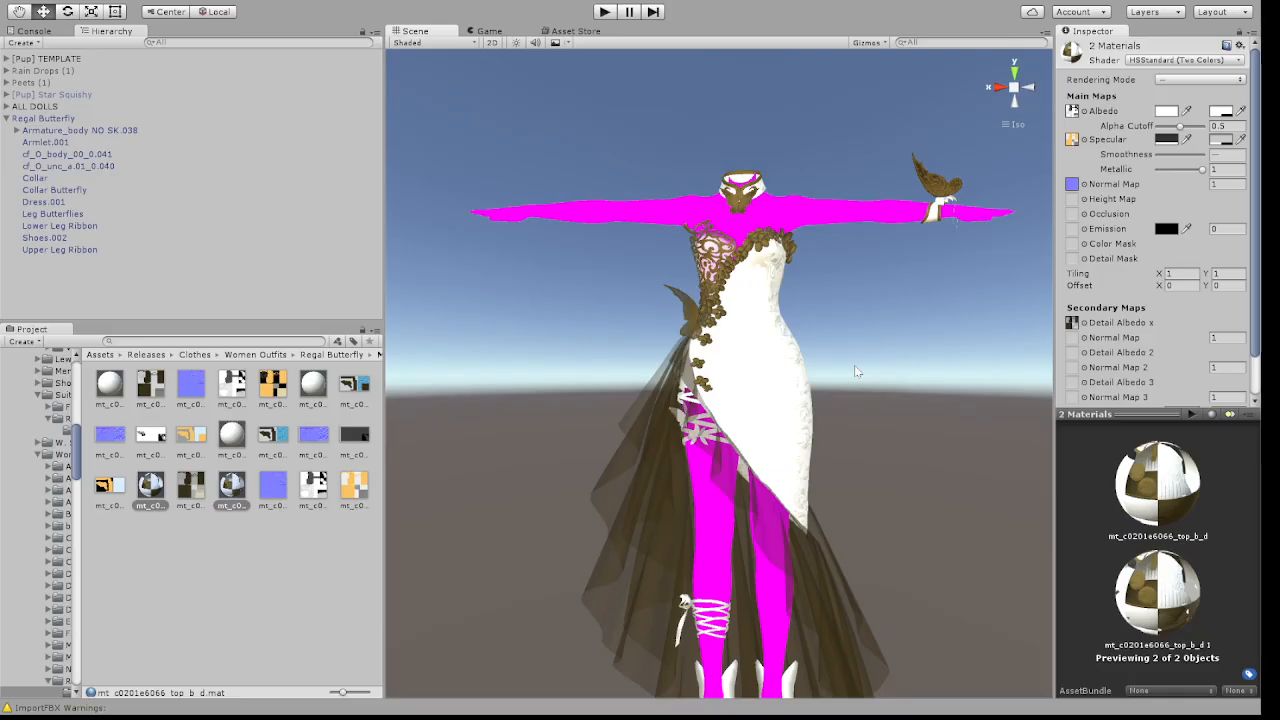
click(475, 493)
key(Down)
alt+drag(473, 487, 871, 523)
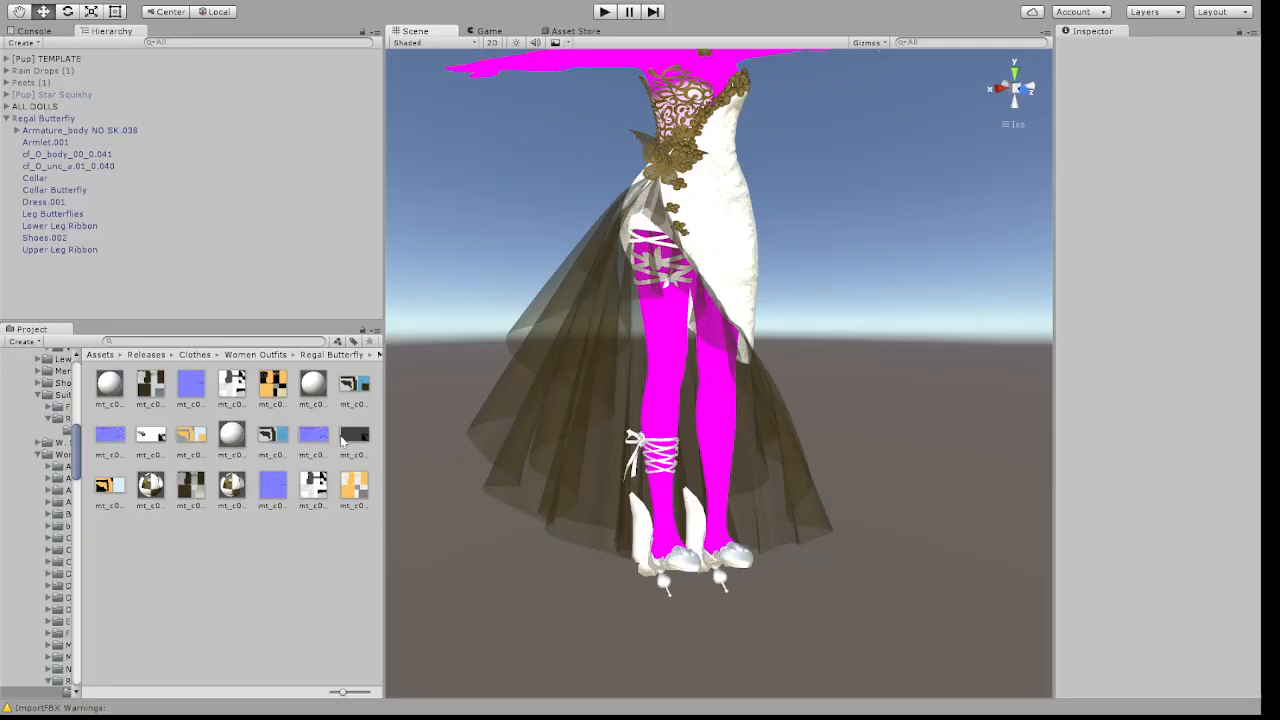
click(231, 435)
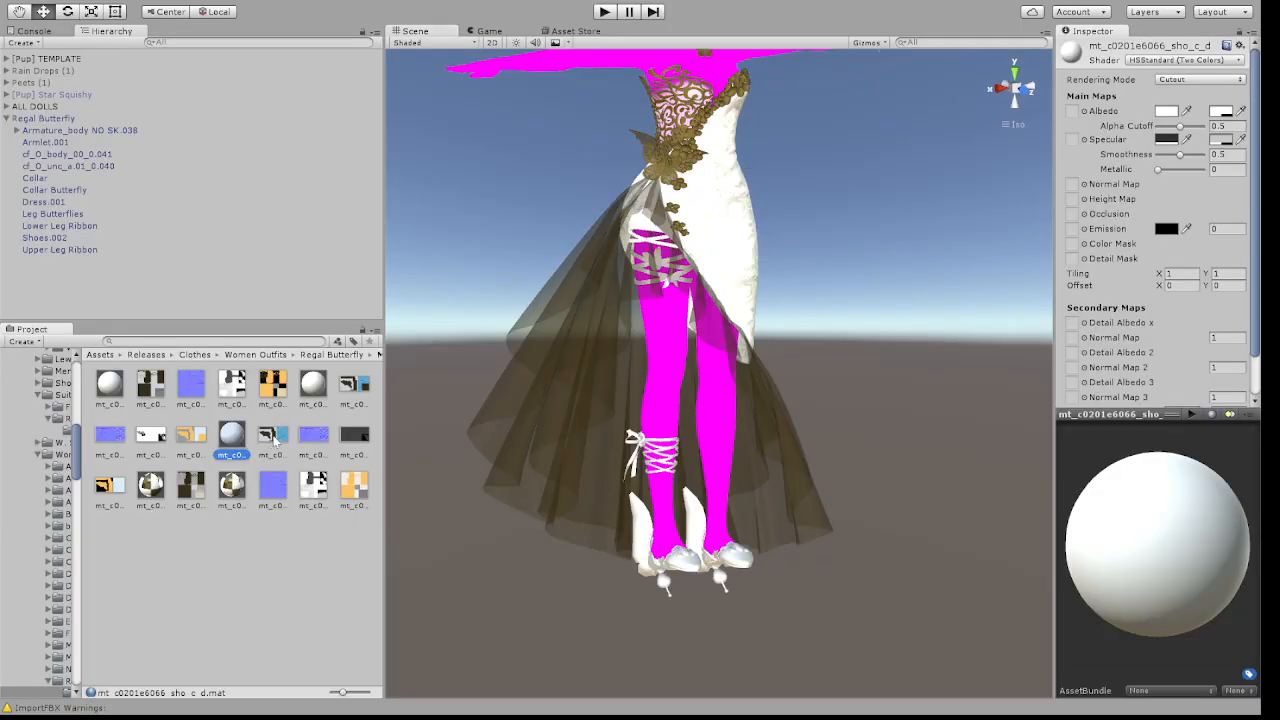
click(110, 490)
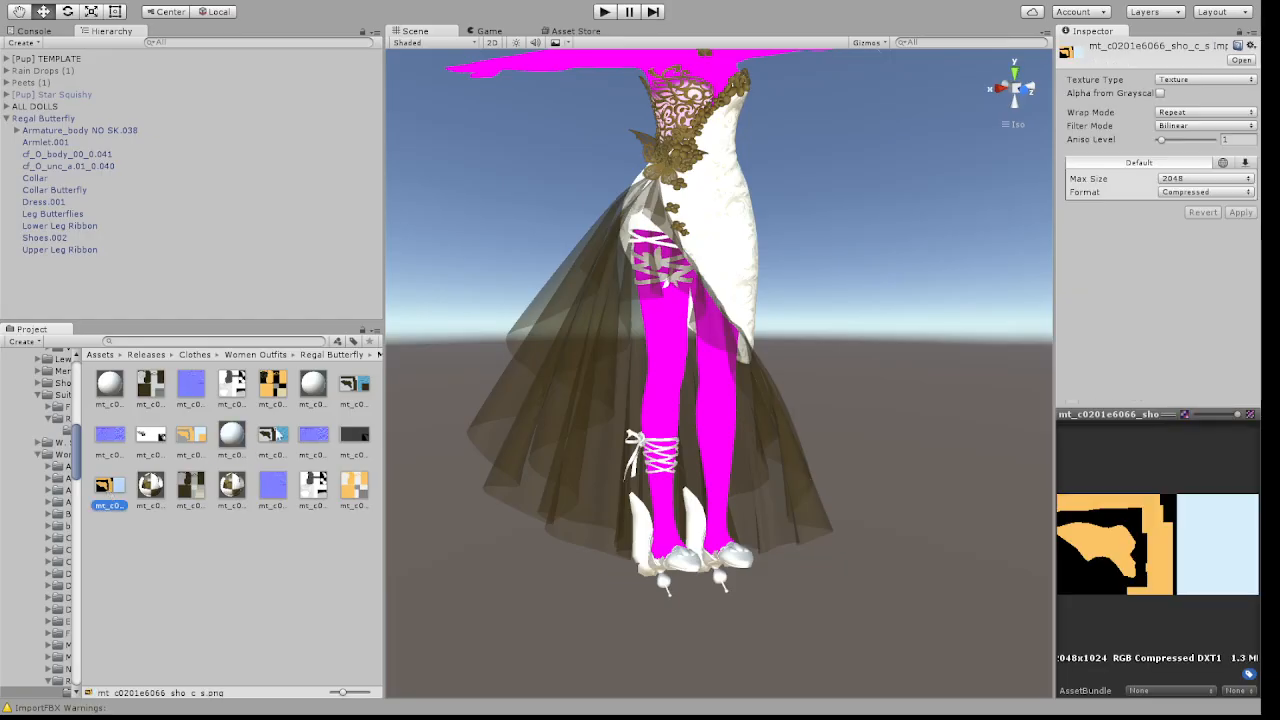
click(347, 440)
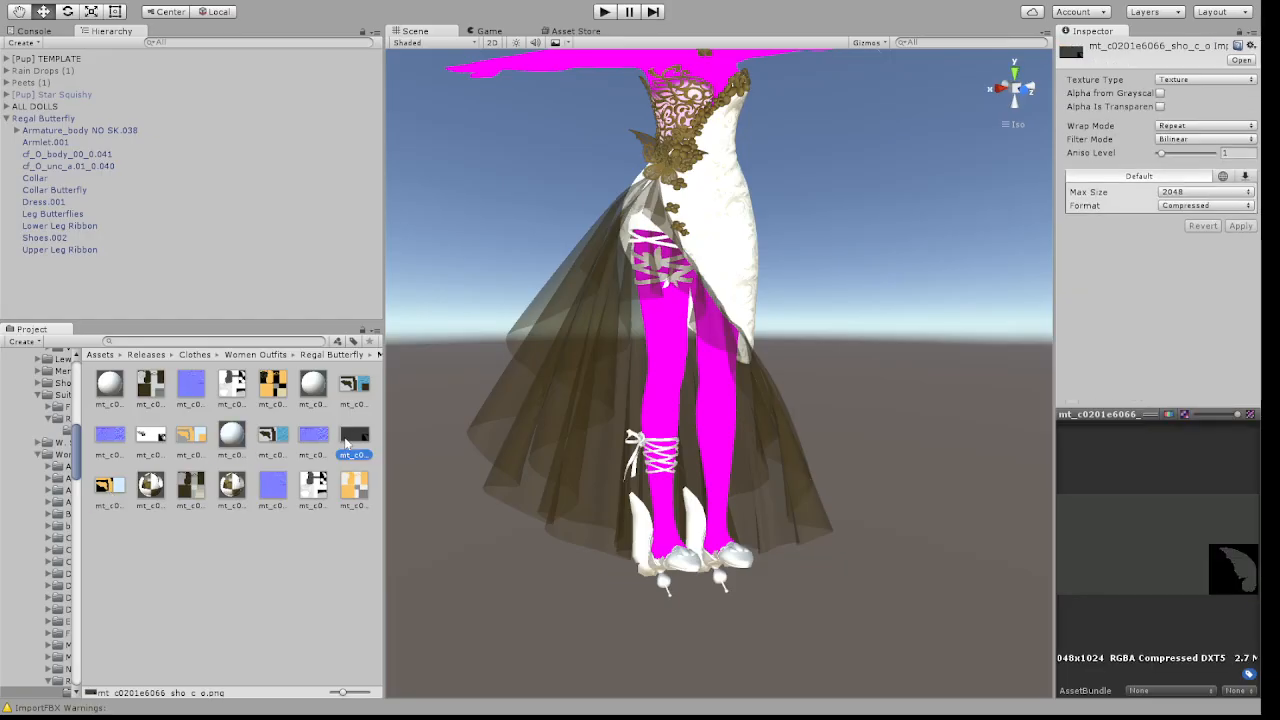
click(231, 440)
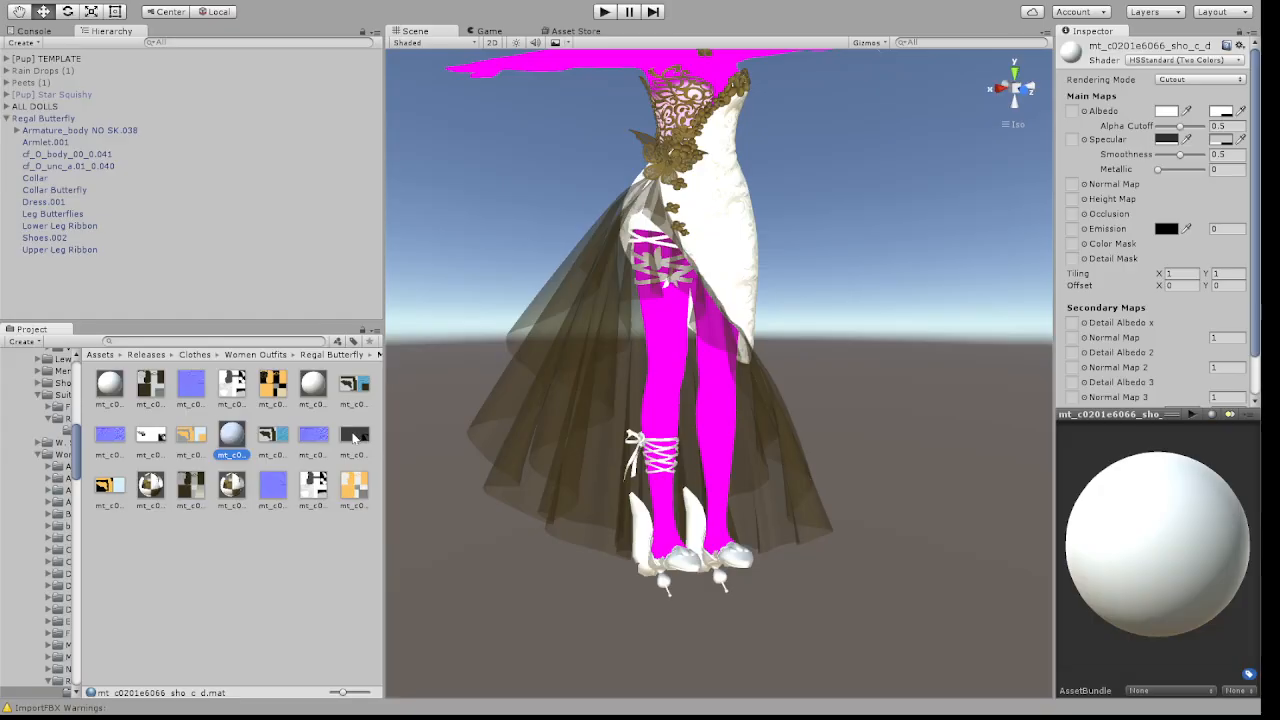
drag(360, 443, 1076, 112)
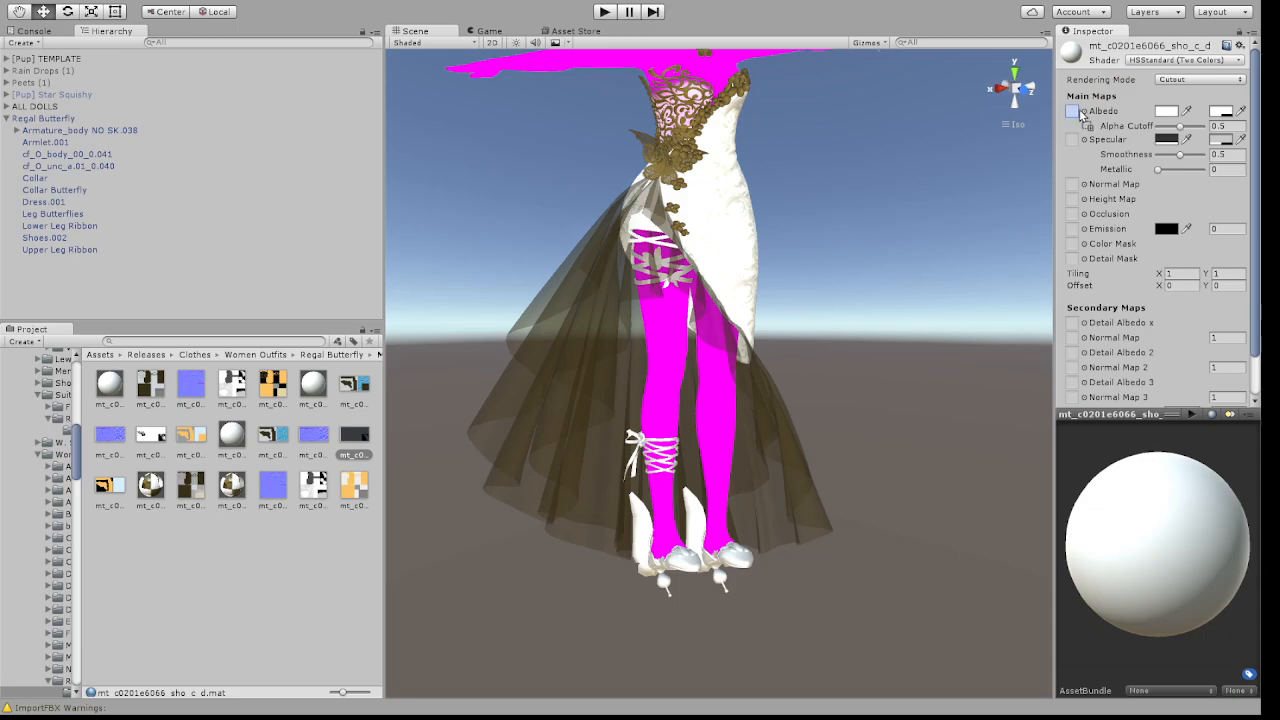
Set the rendering mode of the mt_c0201e6066_sho_c_d material to Fade
right_drag(931, 243, 883, 299)
key(Up)
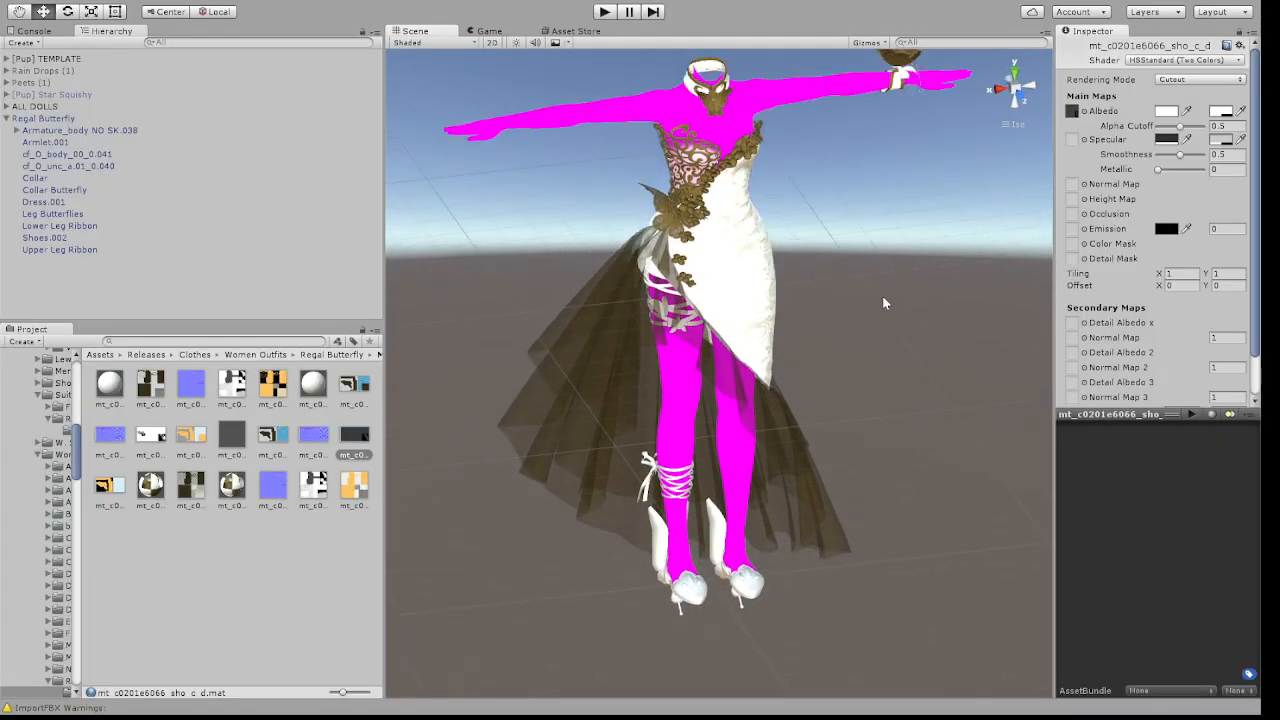
drag(235, 487, 915, 306)
right_drag(928, 404, 914, 324)
click(918, 354)
key(Down)
key(Up)
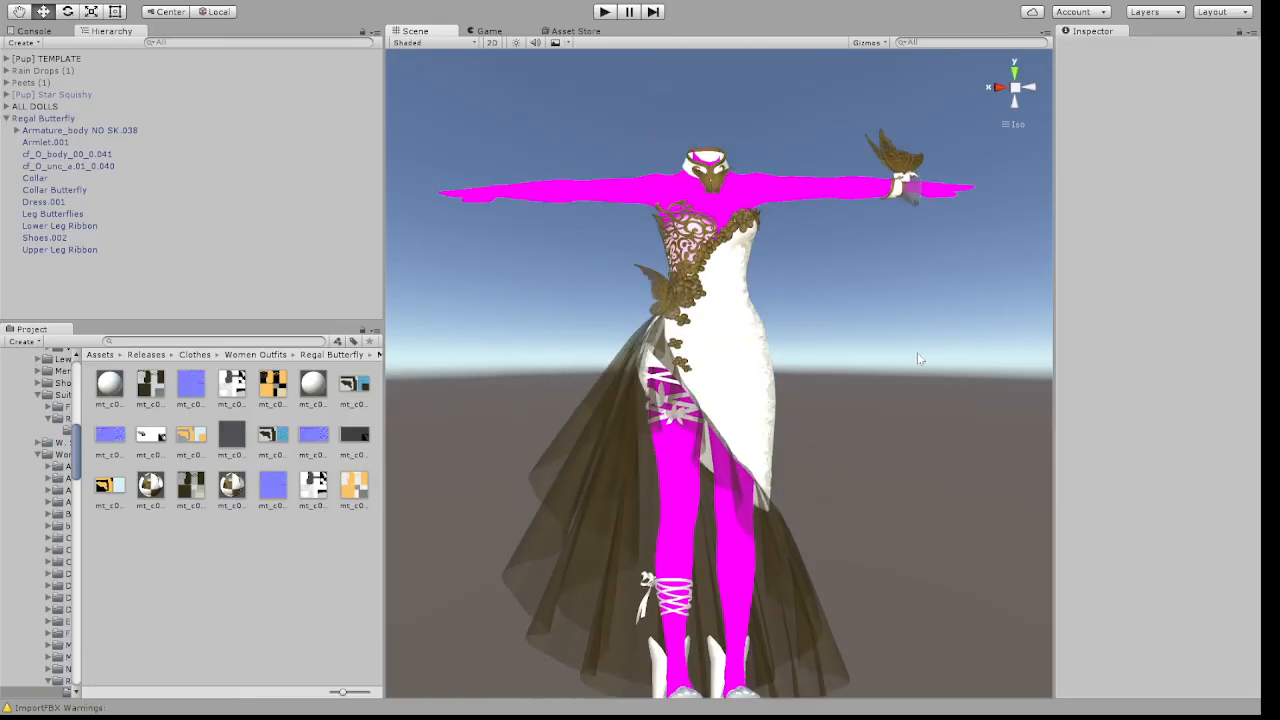
click(233, 437)
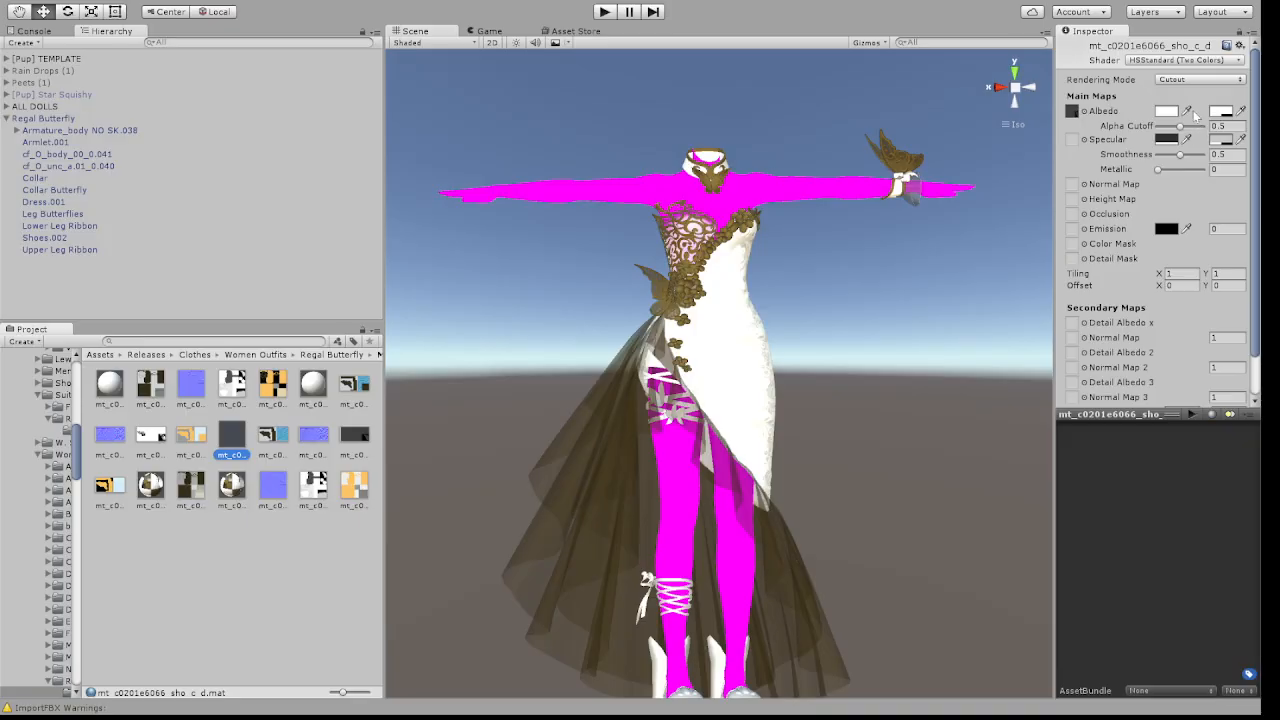
click(1196, 133)
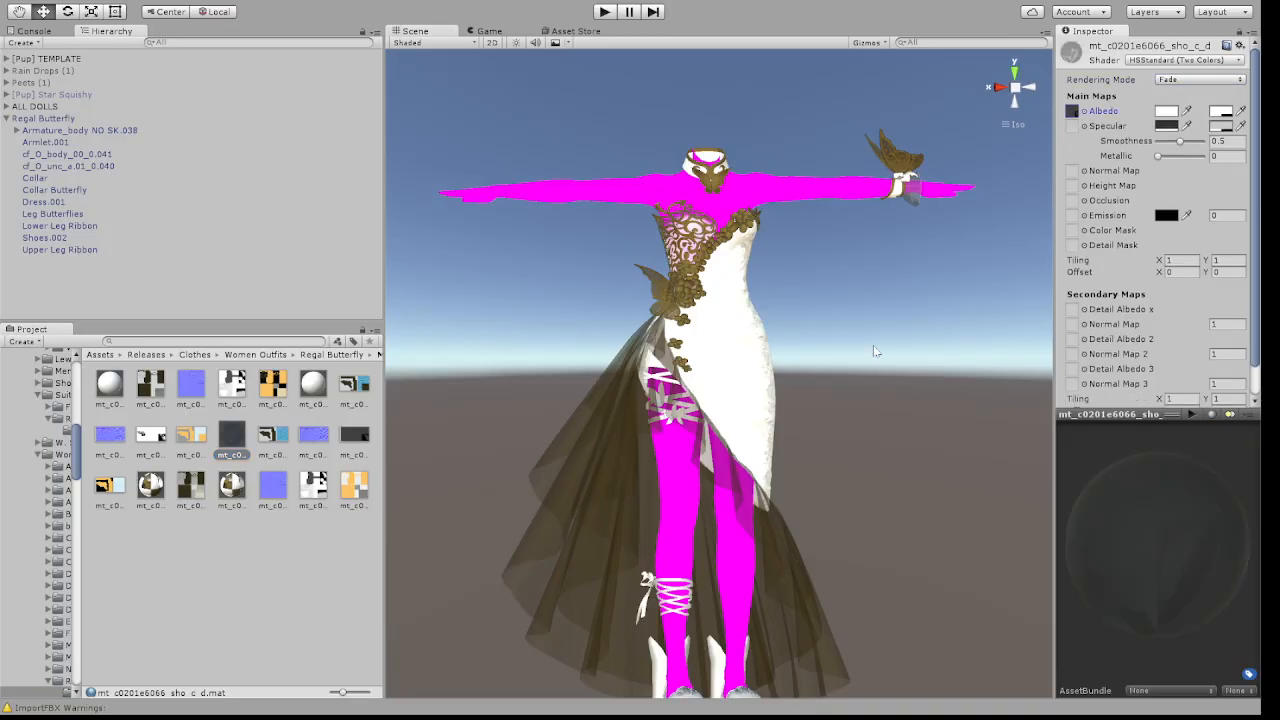
Assign the second blue-and-brown shoe texture as the detail albedo map of mt_c0201e6066_sho_c_d
click(873, 345)
alt+drag(873, 345, 907, 414)
click(234, 433)
drag(273, 433, 1084, 312)
click(940, 364)
key(Down)
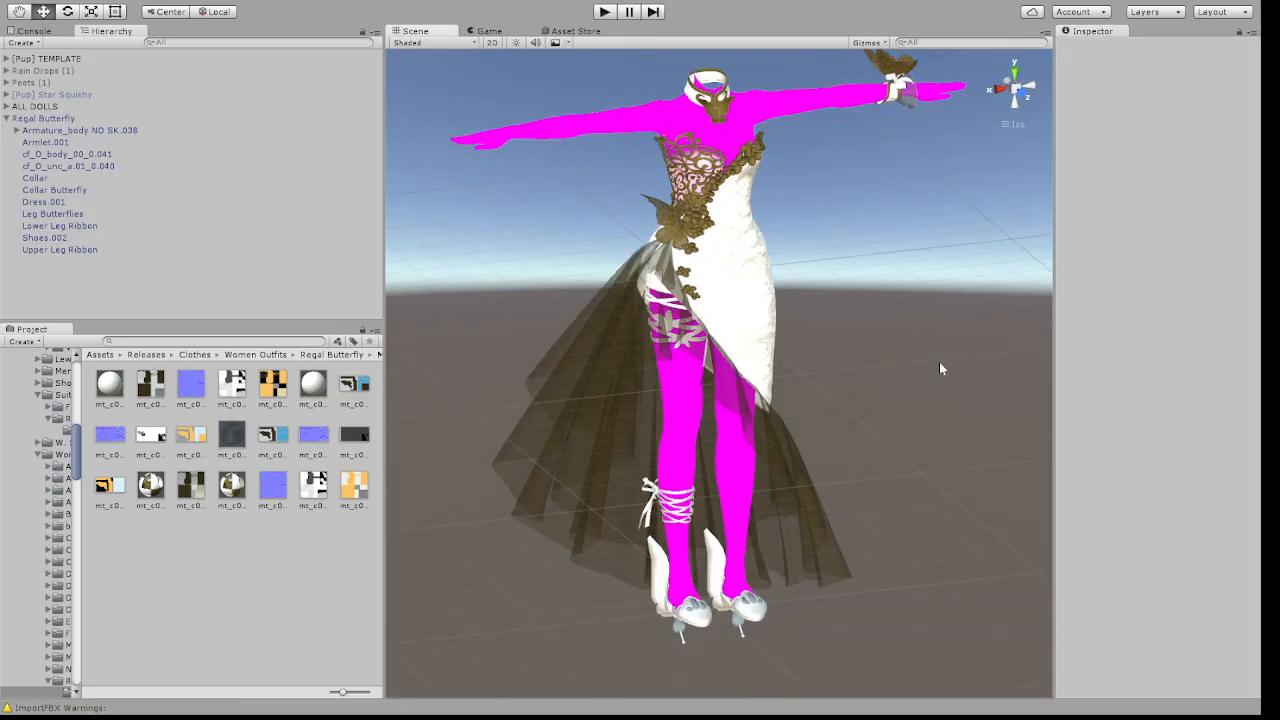
Give mt_c0201e6066_sho_c_d the second purple shoe texture as normal map and mark that texture as a normal map
right_drag(655, 352, 910, 278)
scroll(622, 307, up, 5)
scroll(621, 301, up, 3)
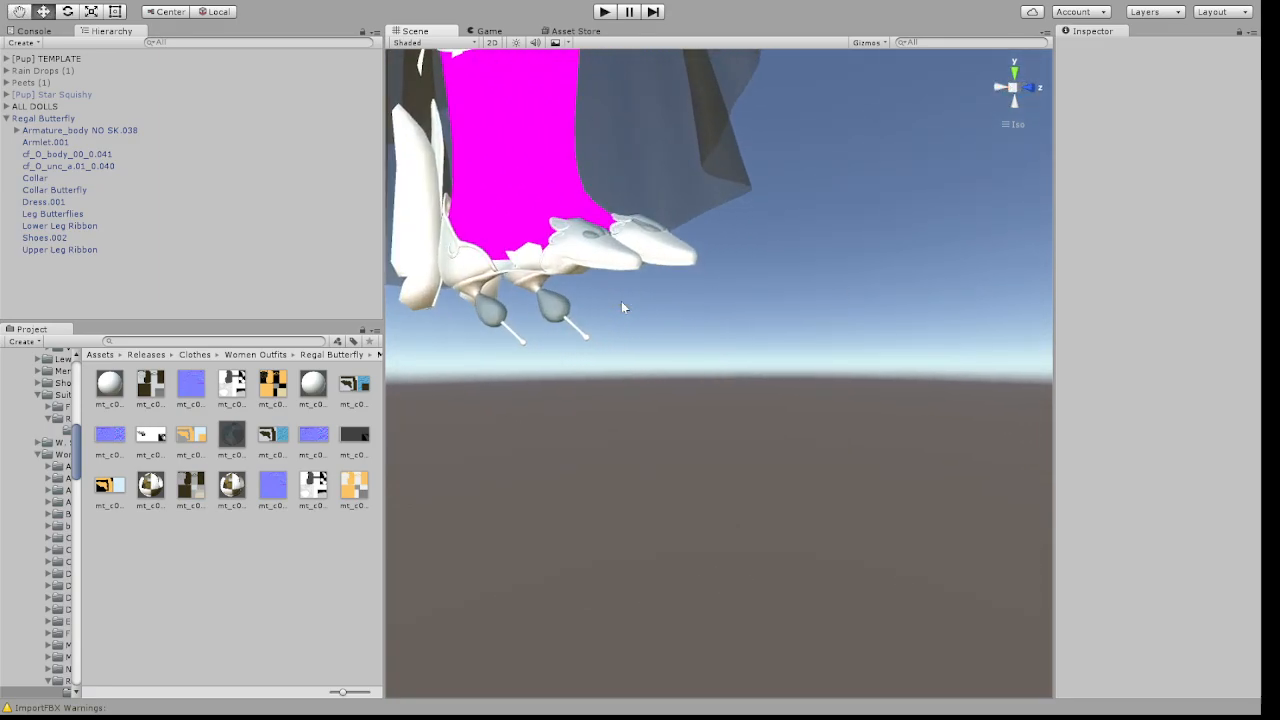
right_drag(686, 298, 574, 394)
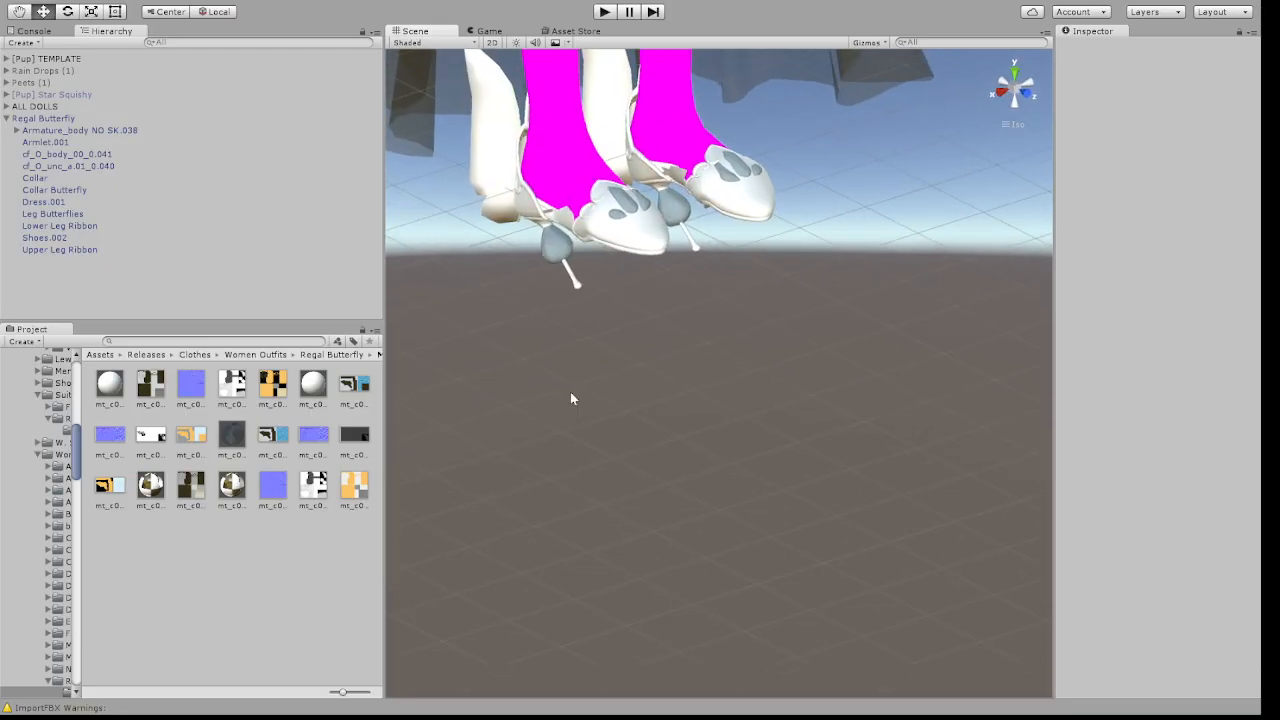
click(244, 435)
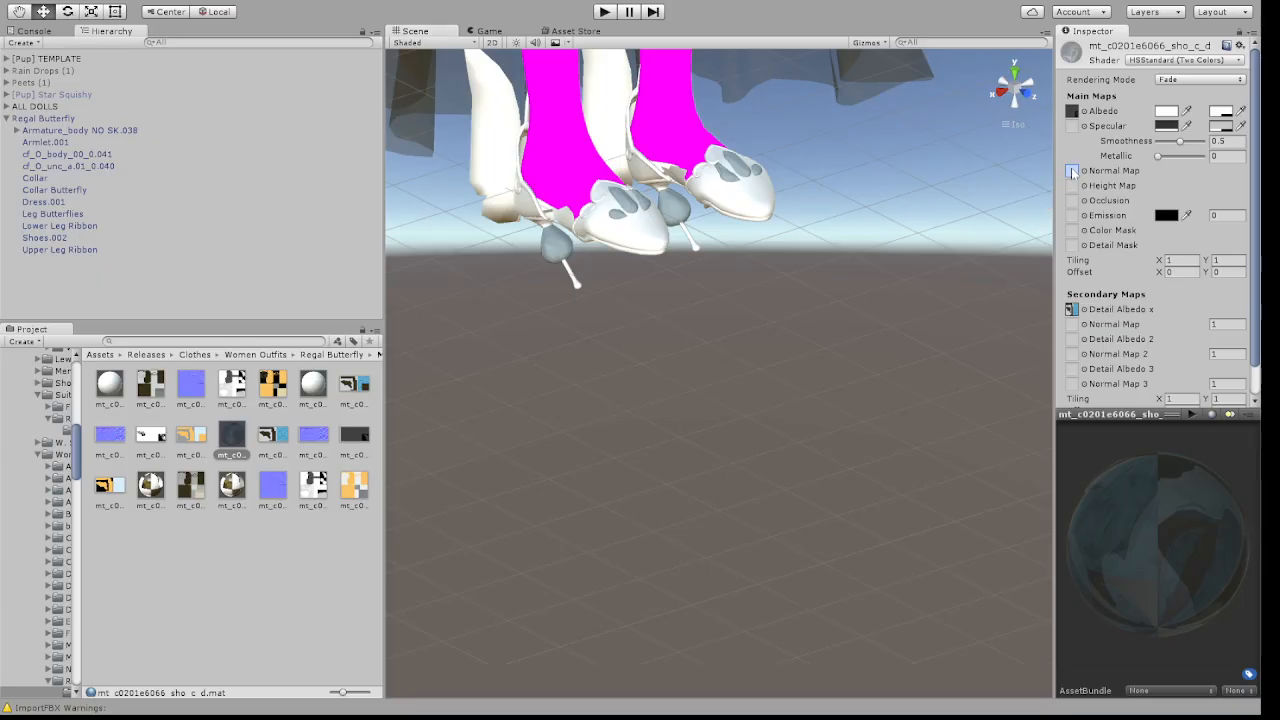
drag(1072, 172, 1073, 172)
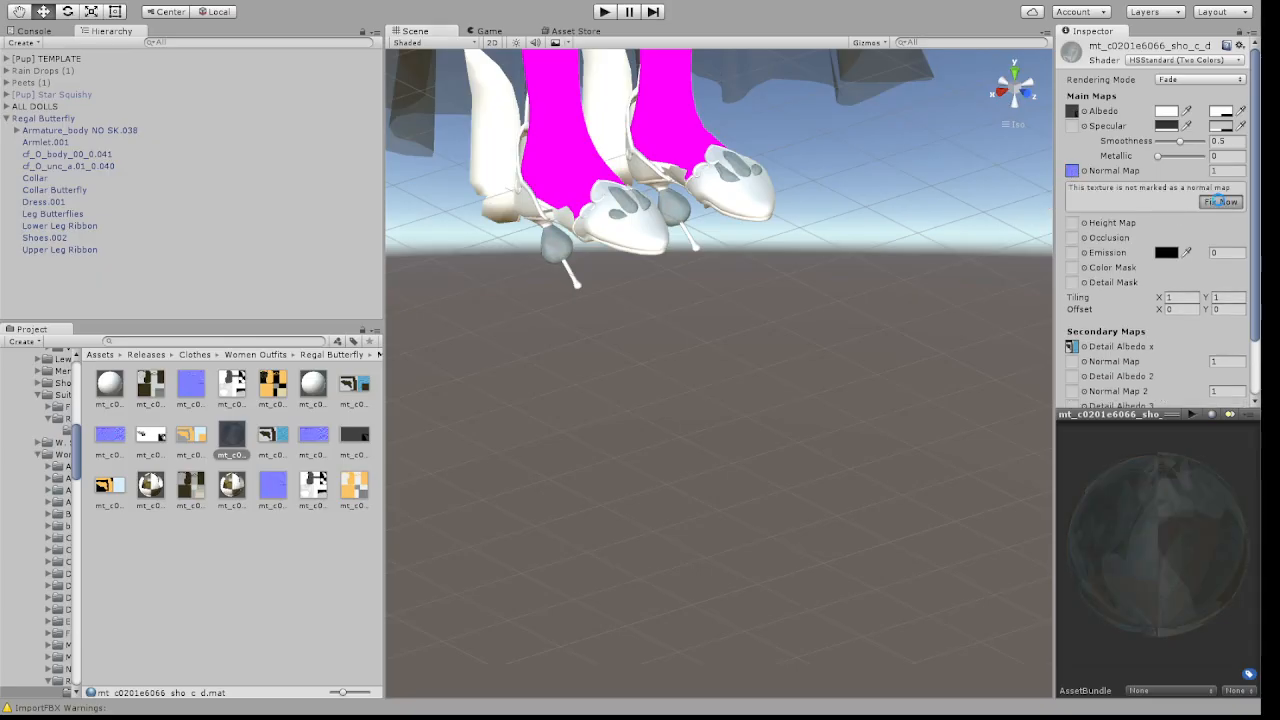
click(1219, 202)
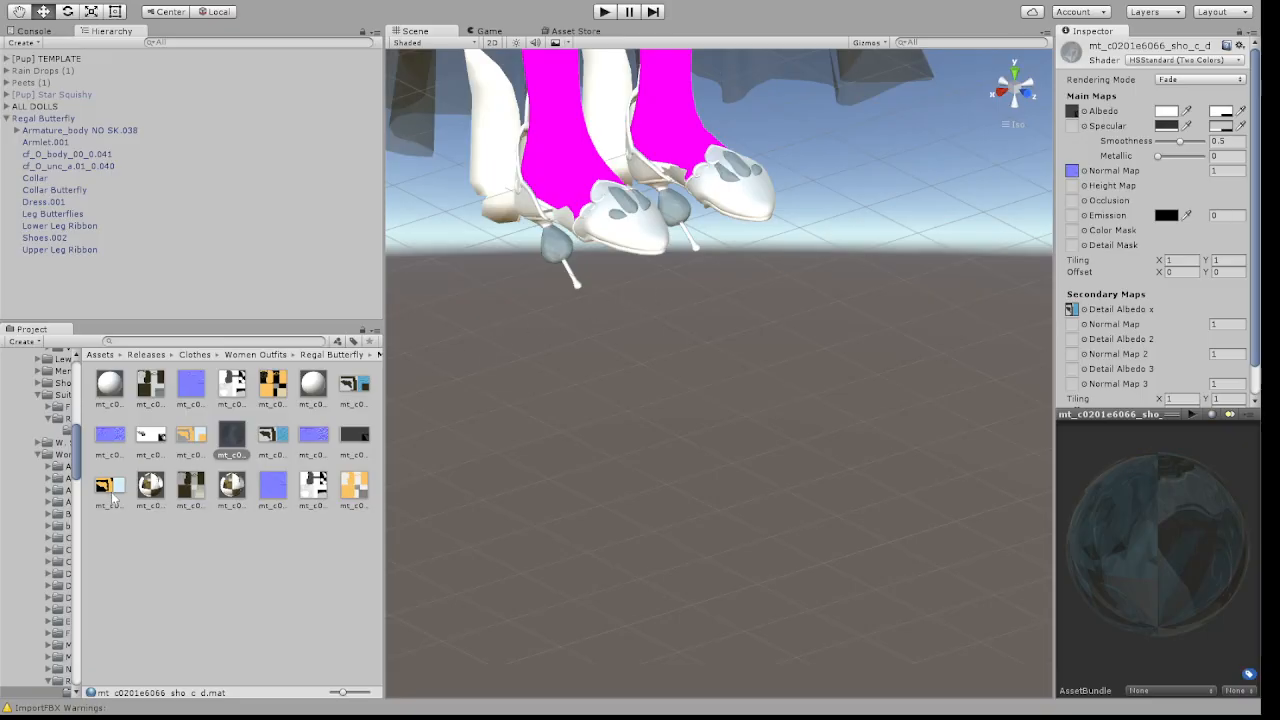
Give mt_c0201e6066_sho_c_d the mt_c0201e6066_sho_c_s texture as specular map, with metallic 1 and smoothness 0.82
drag(112, 488, 1080, 128)
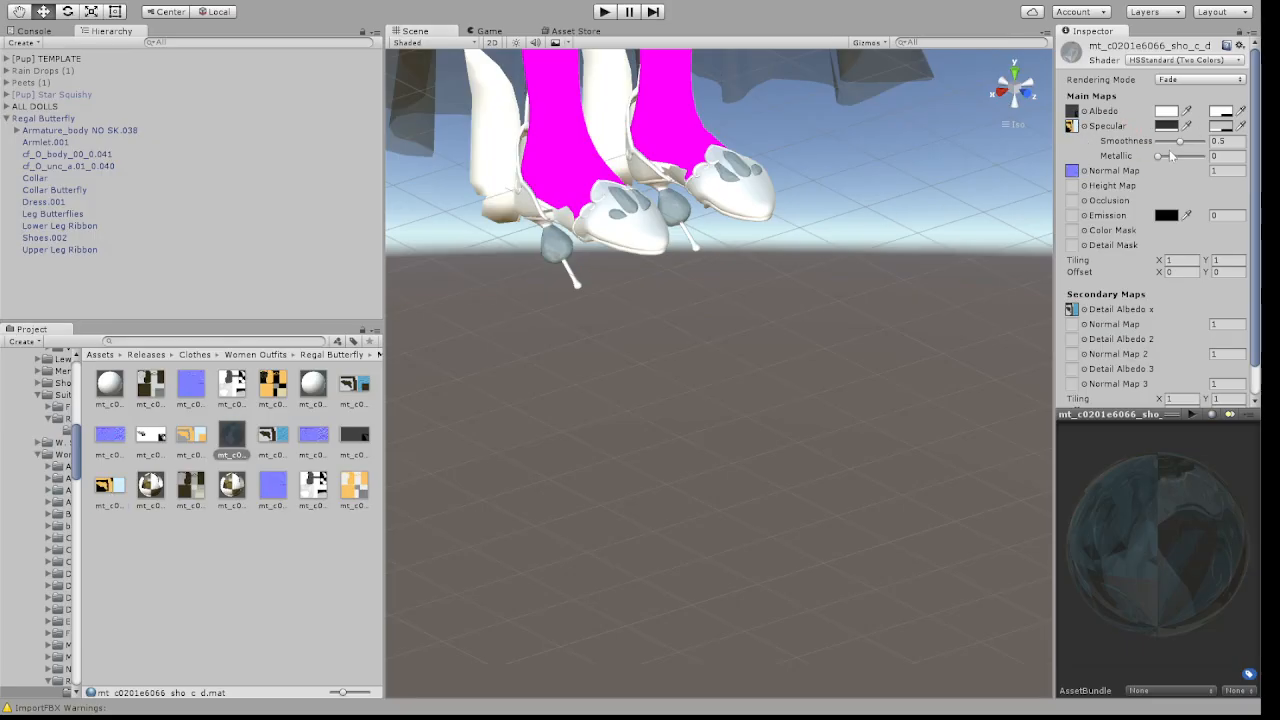
drag(1161, 155, 1203, 152)
click(1203, 141)
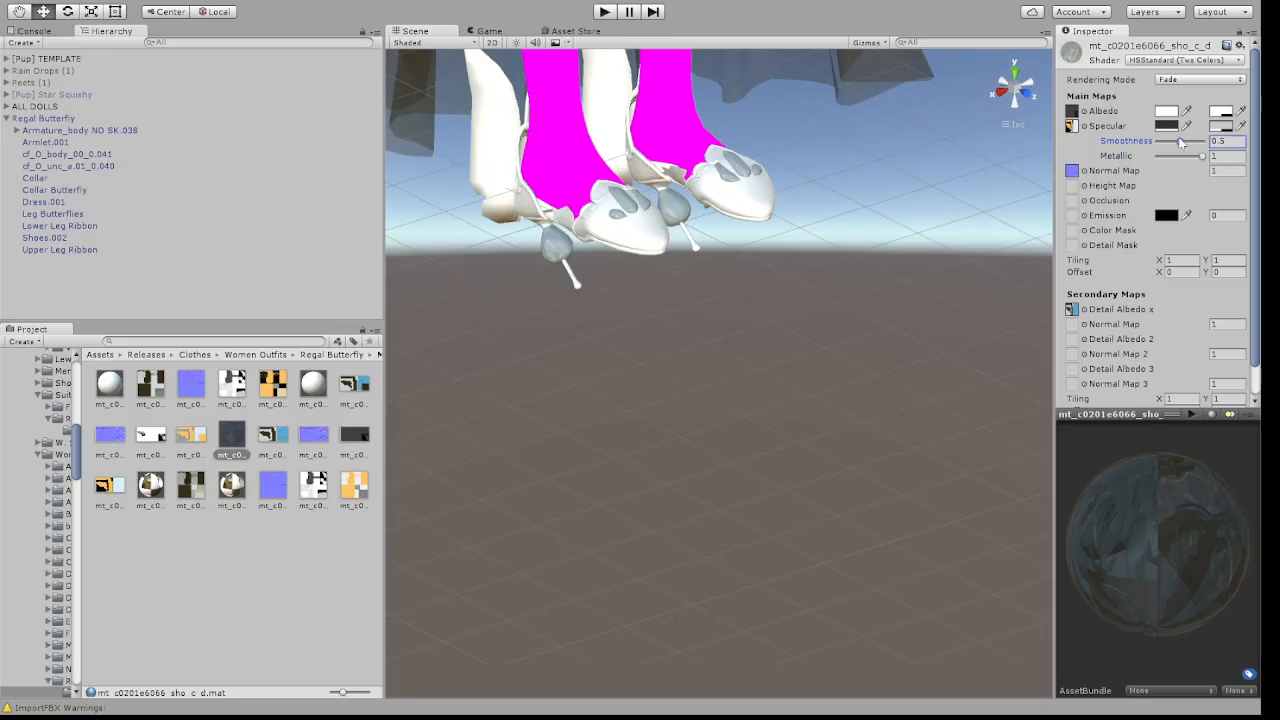
drag(1198, 150, 1193, 147)
alt+drag(766, 307, 767, 227)
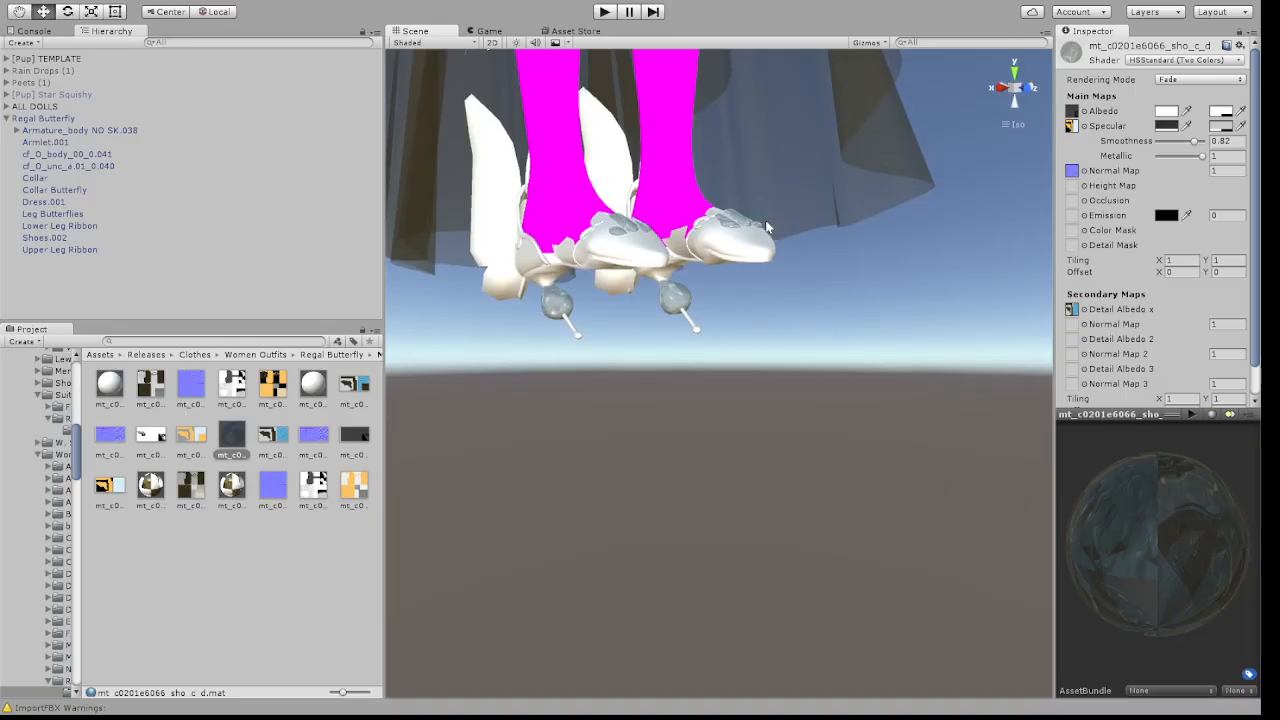
Give mt_c0201e6066_sho_b_d the first blue-and-brown shoe texture as detail albedo map and the white shoe texture as albedo map
click(313, 386)
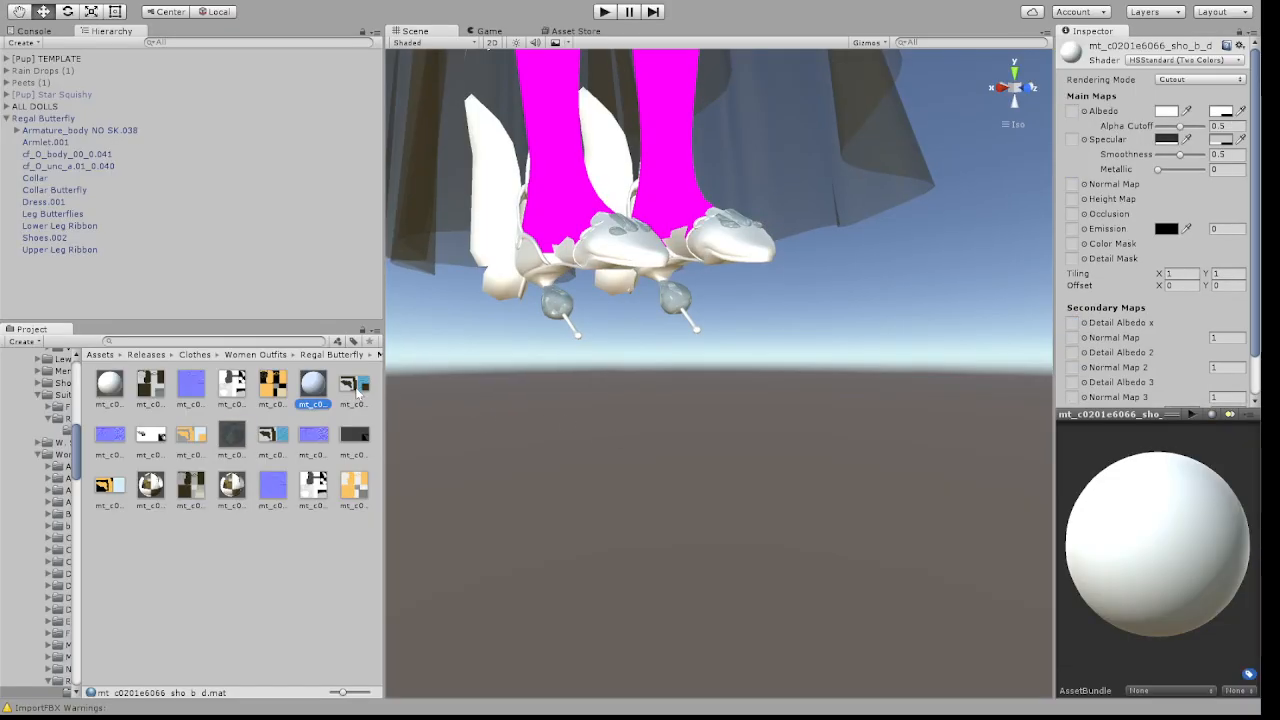
drag(355, 388, 1073, 323)
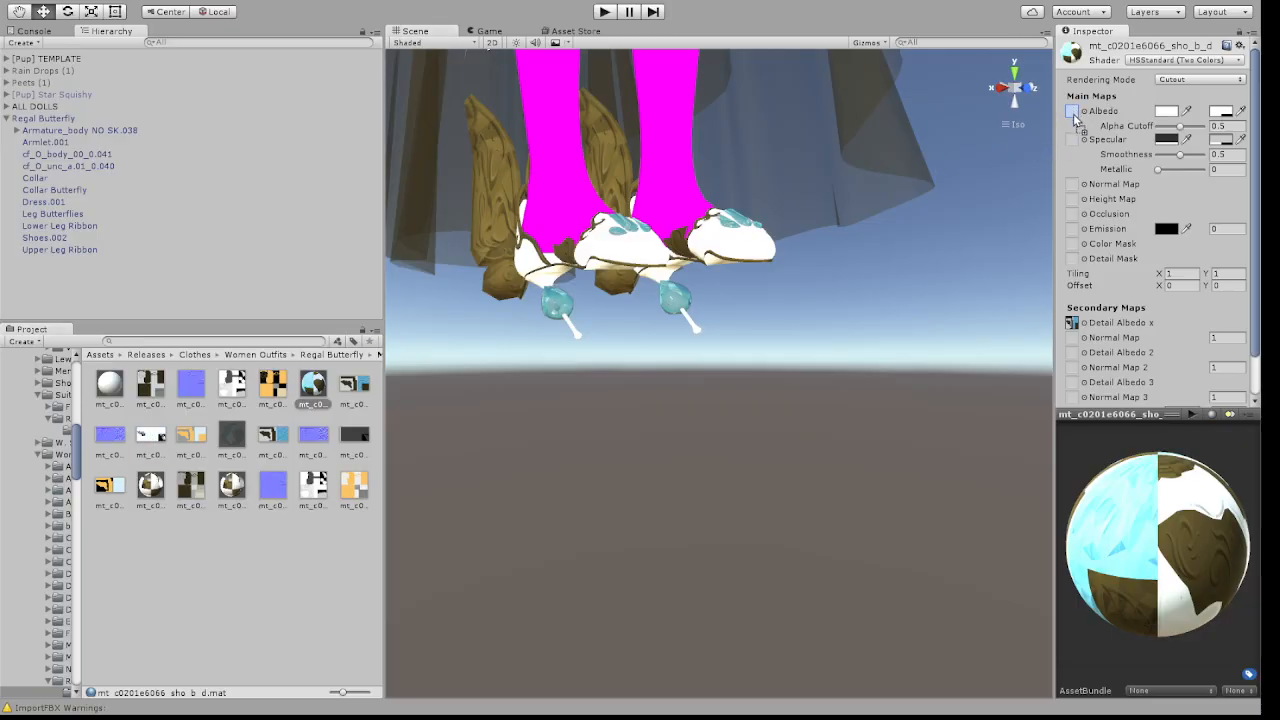
drag(1073, 113, 1073, 113)
alt+drag(712, 262, 745, 258)
Assign the orange specular map and purple normal map to mt_c0201e6066_sho_b_d, mark the normal texture as a normal map, and raise the metallic value
drag(203, 441, 1075, 140)
drag(110, 436, 1075, 188)
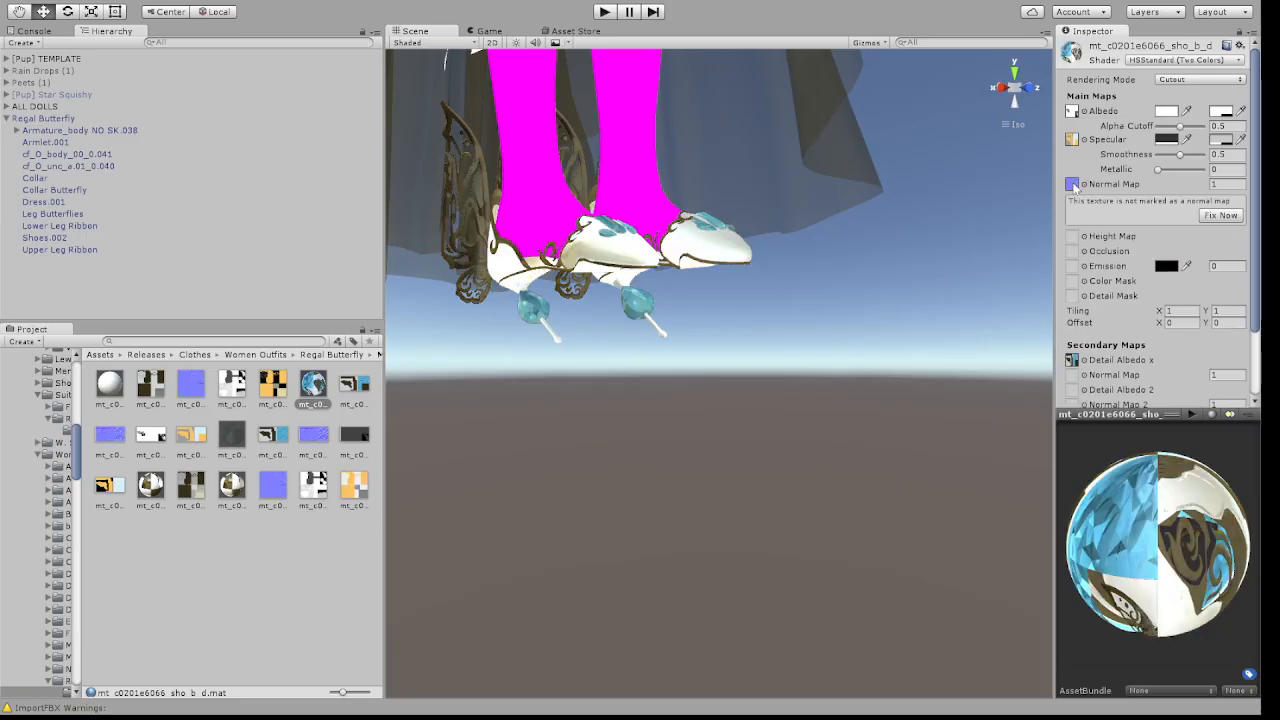
click(1209, 214)
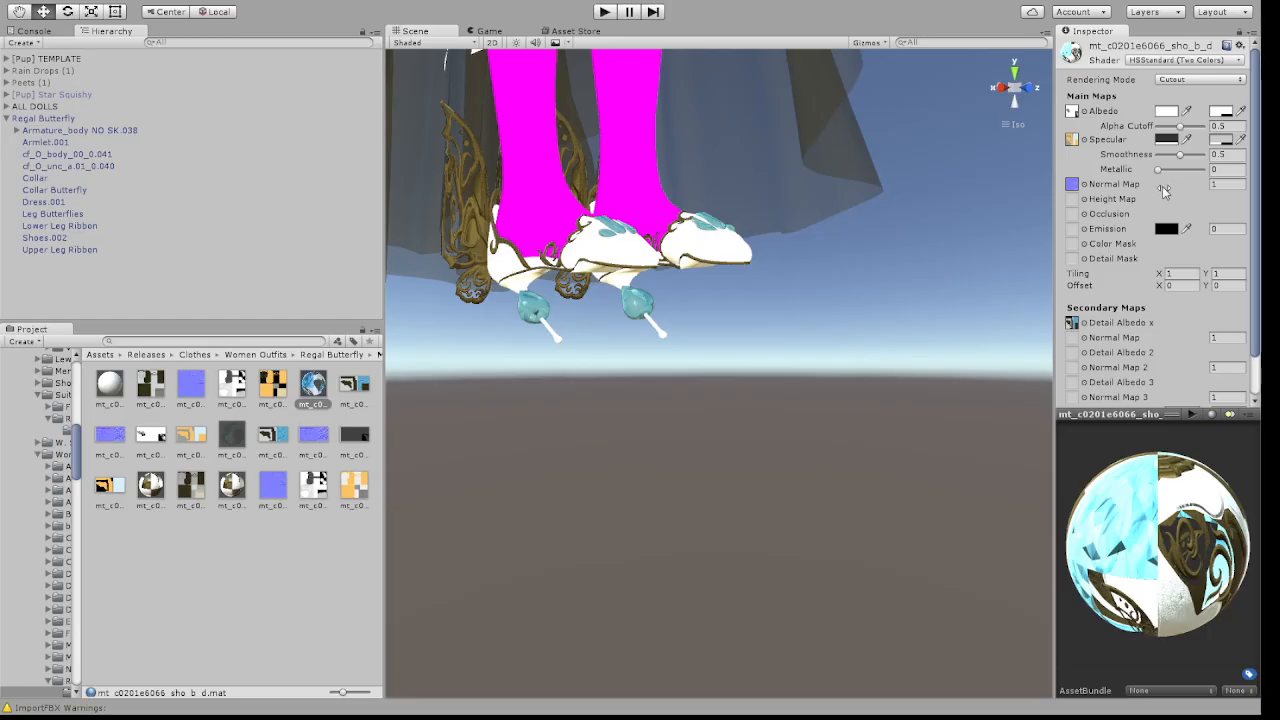
drag(1158, 170, 1199, 171)
Give mt_c0201e6066_dwn_b_d the black-and-white albedo map and the purple normal map, marking the latter as a normal map
alt+drag(962, 302, 857, 500)
scroll(859, 494, up, 2)
middle_drag(859, 494, 859, 494)
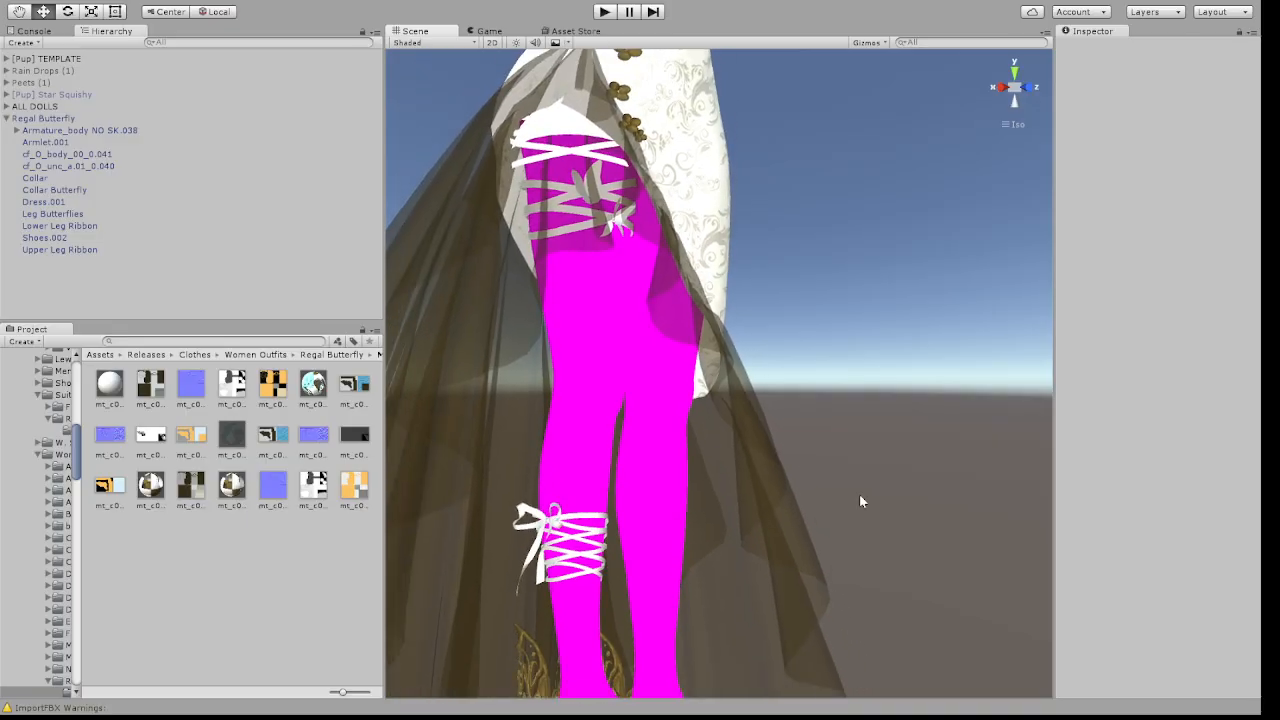
alt+drag(860, 495, 804, 484)
click(122, 384)
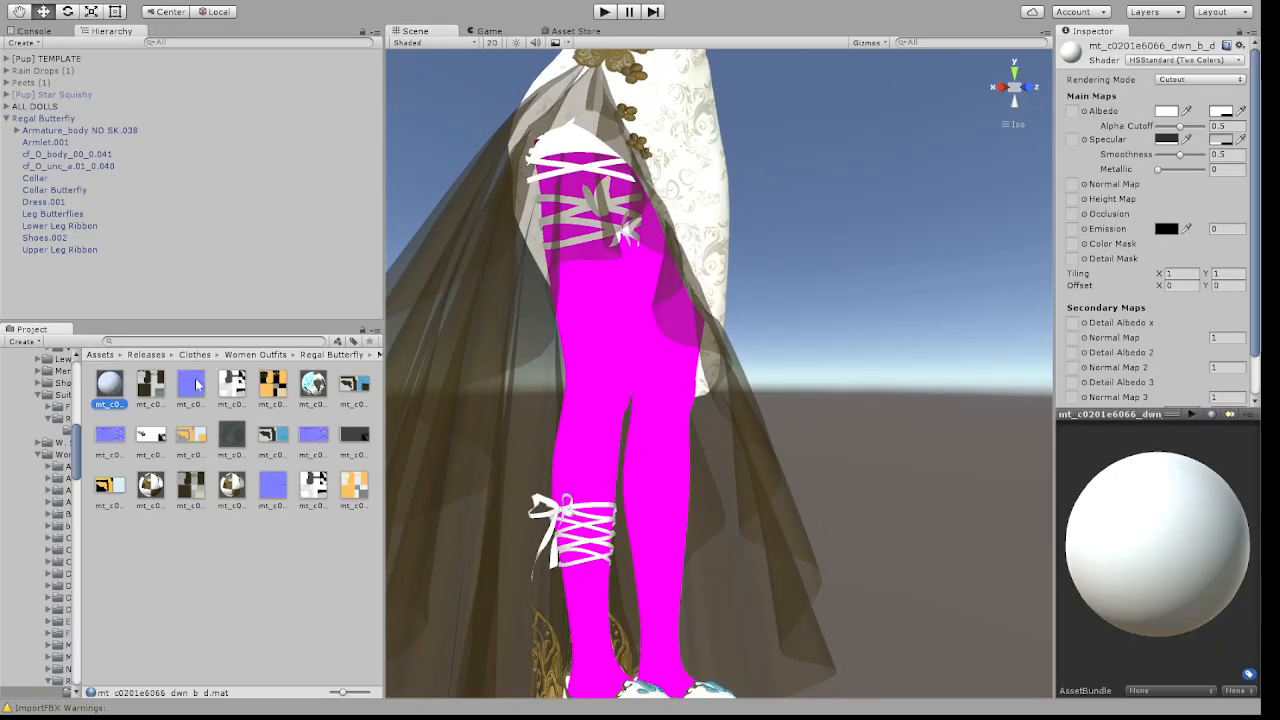
drag(1080, 116, 1078, 118)
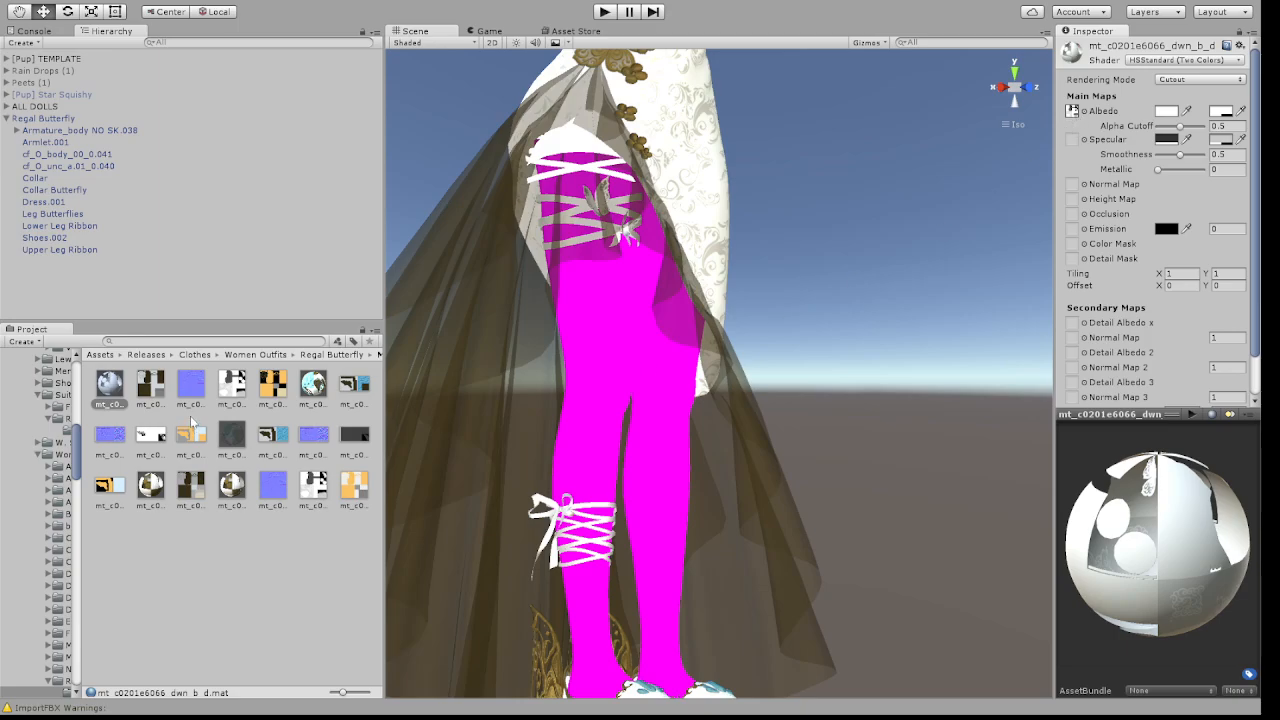
drag(191, 388, 1074, 185)
click(1221, 215)
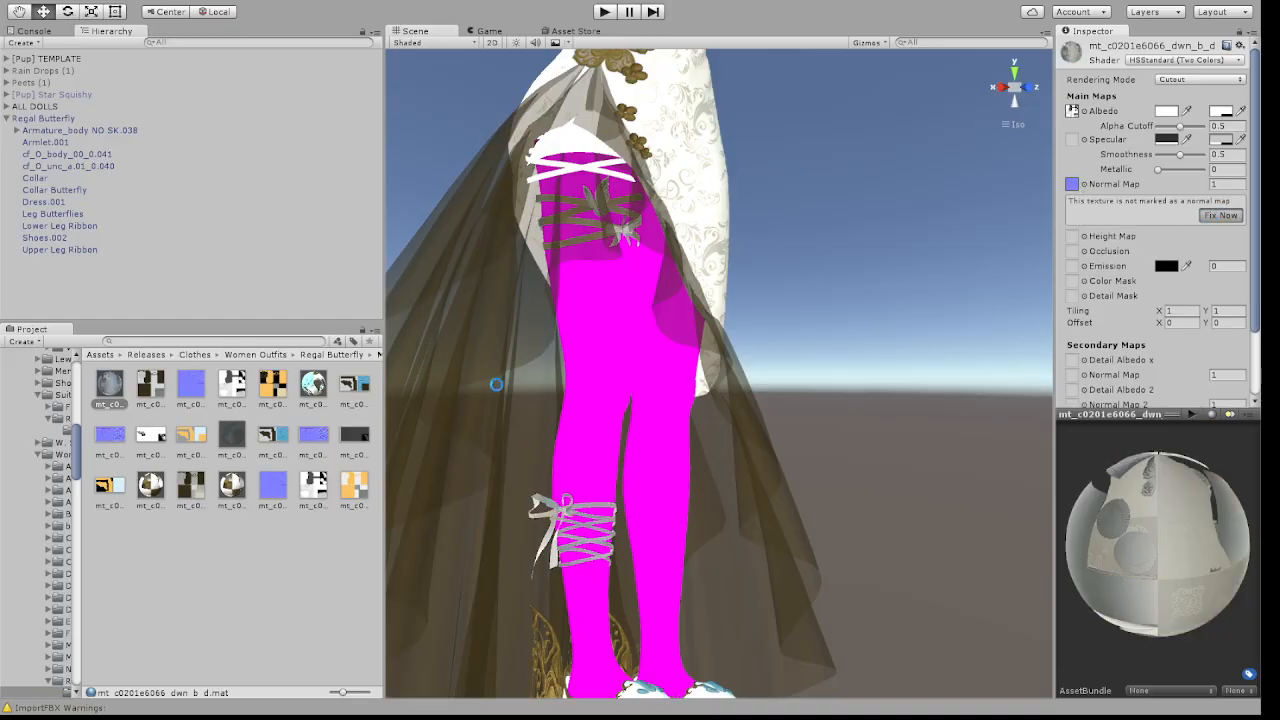
Assign the orange texture as specular map and the dark brown texture as detail albedo map of mt_c0201e6066_dwn_b_d
click(273, 390)
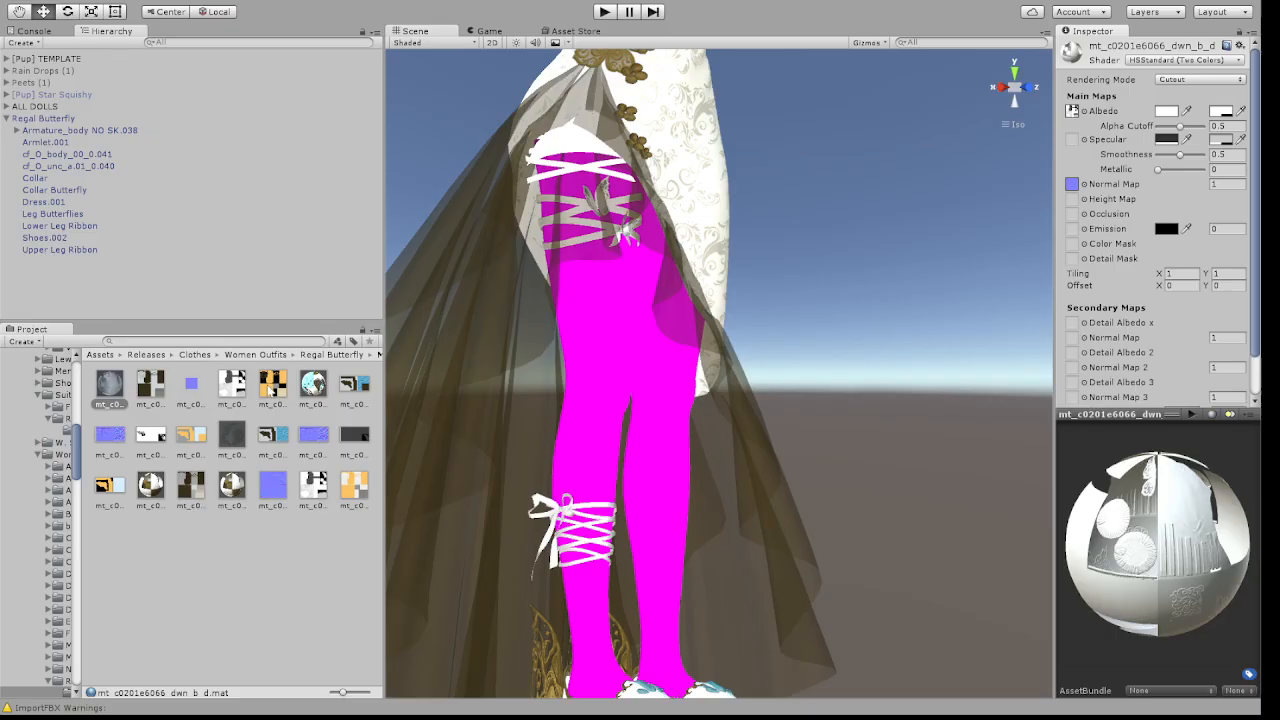
drag(273, 390, 1072, 140)
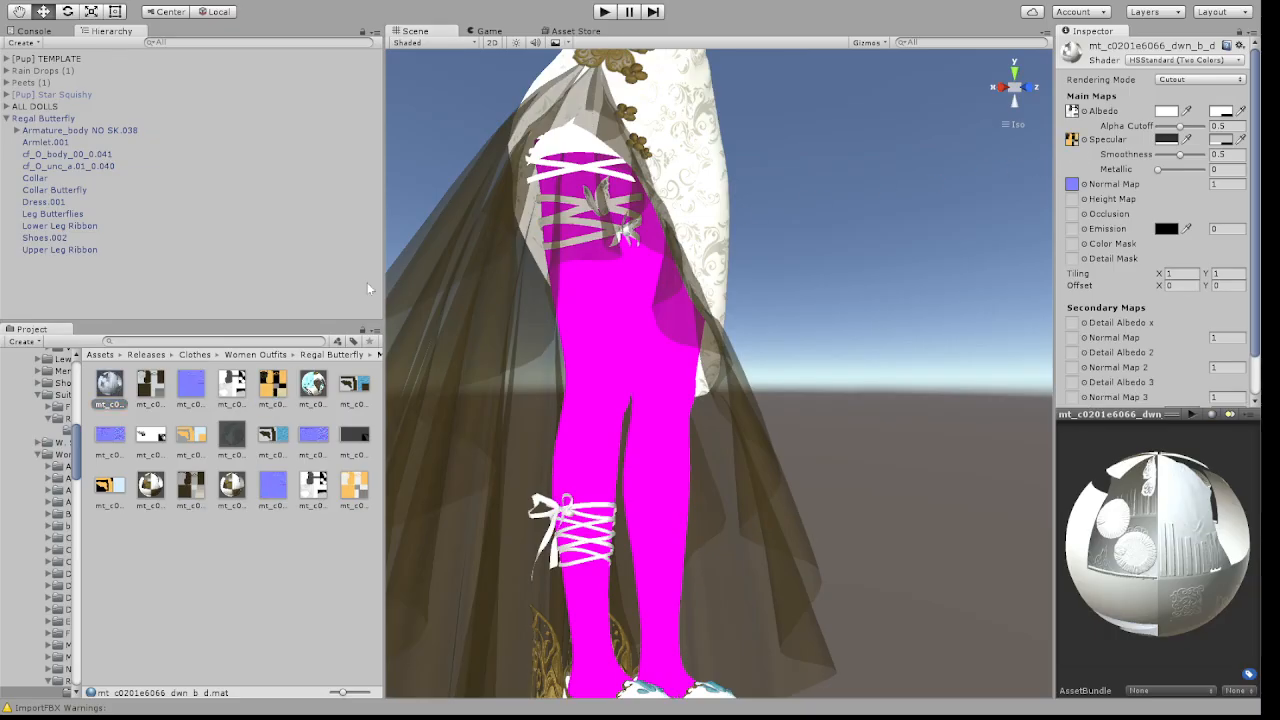
drag(145, 394, 1076, 328)
alt+drag(936, 315, 770, 425)
scroll(838, 360, down, 3)
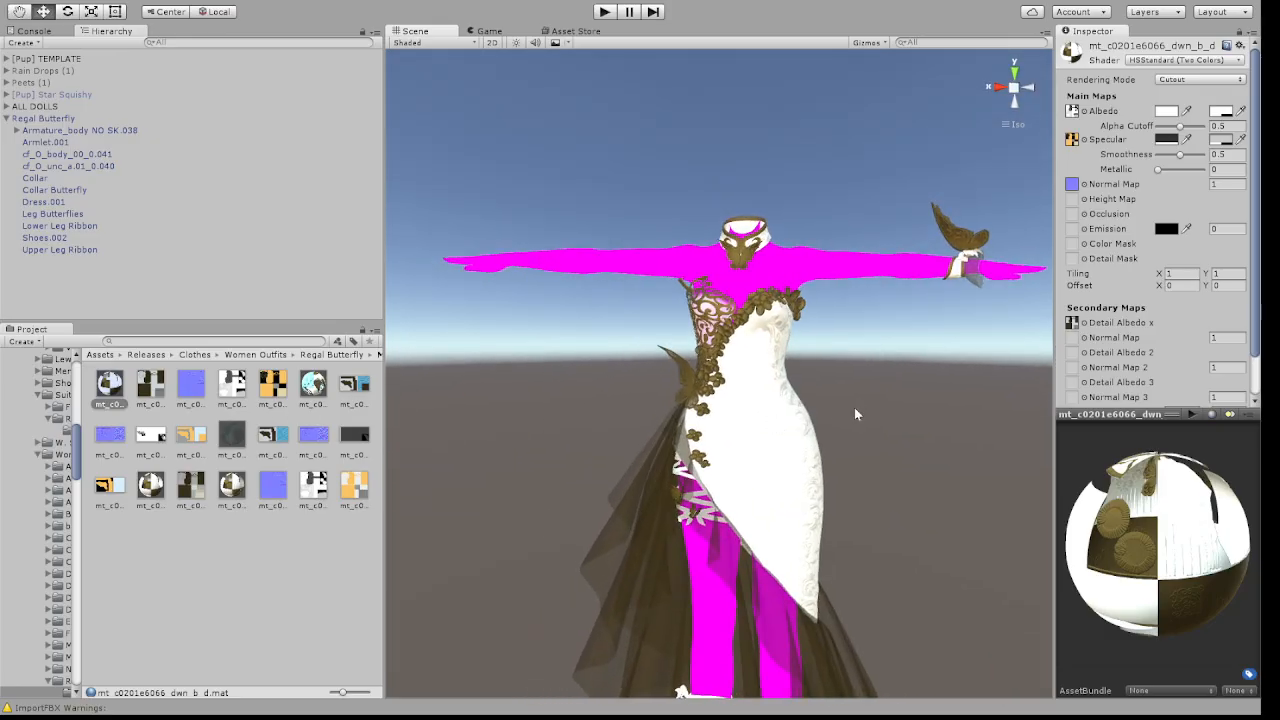
Check the whole textured outfit and select the Regal Butterfly root object
click(232, 488)
click(539, 405)
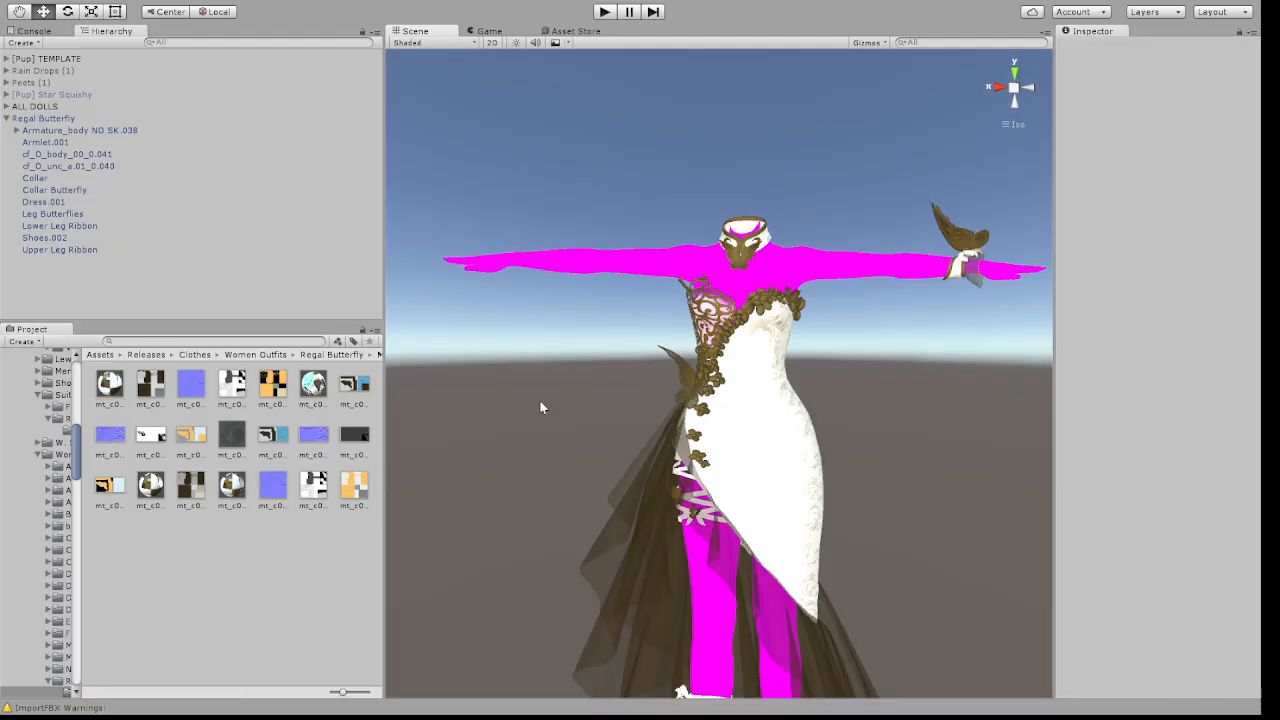
alt+drag(540, 407, 547, 450)
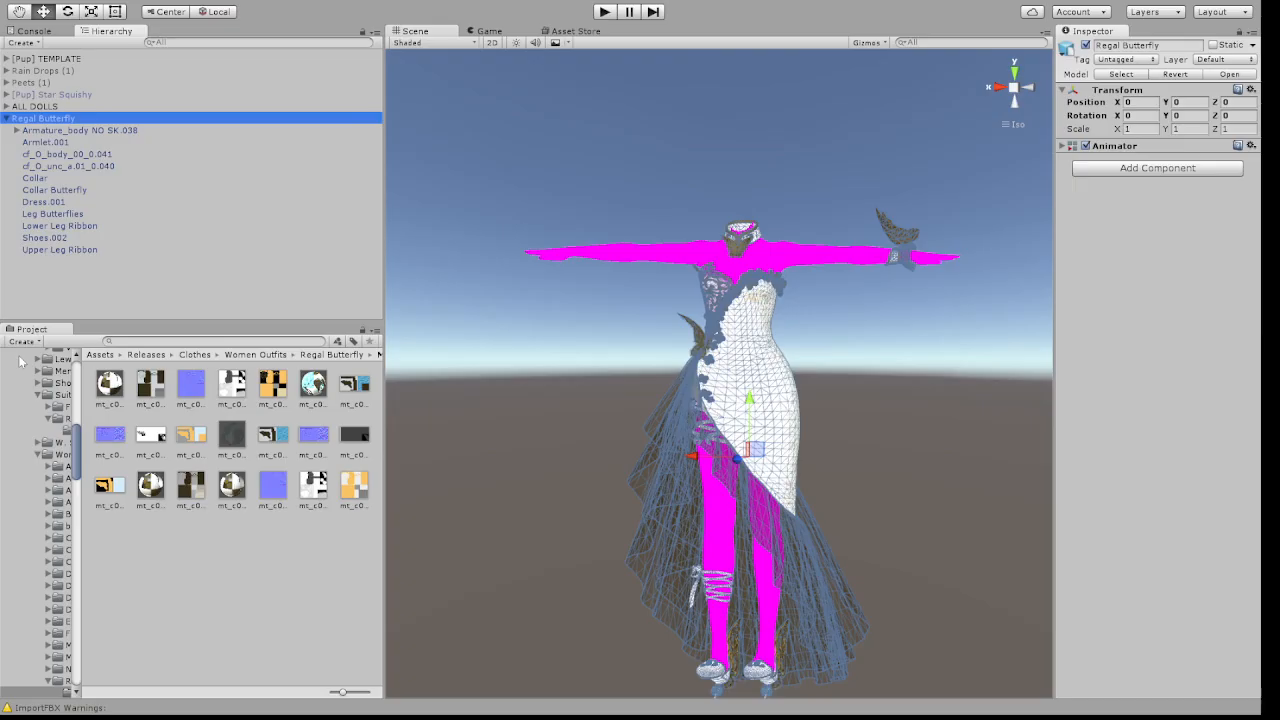
click(282, 568)
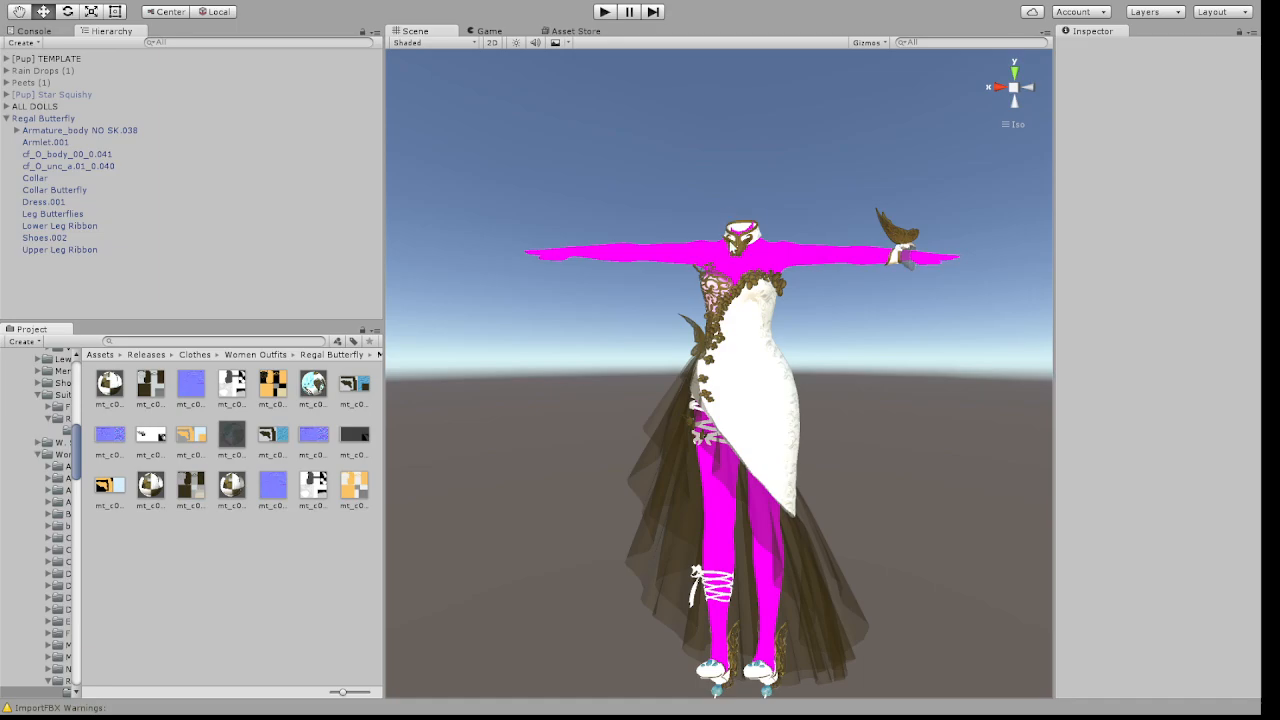
click(20, 120)
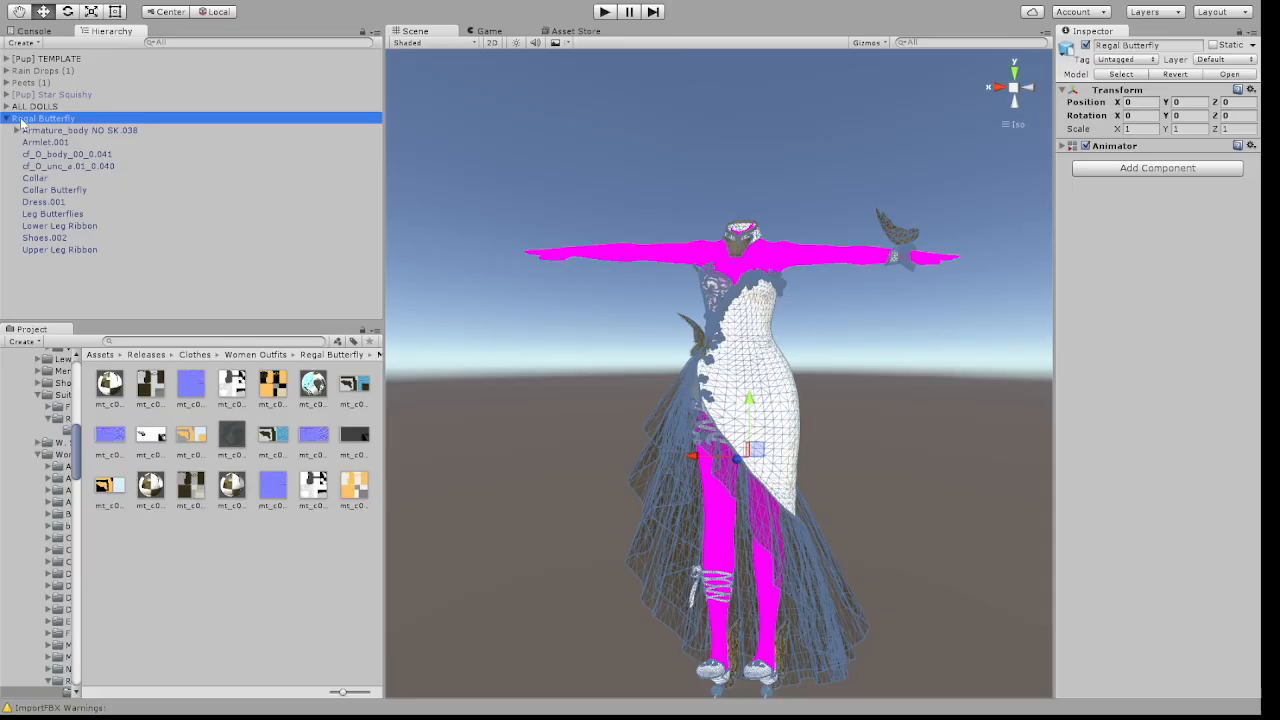
Enable Update When Offscreen on all Regal Butterfly meshes from Armlet.001 to Upper Leg Ribbon and assign them to the Chara layer
click(35, 143)
shift+click(57, 250)
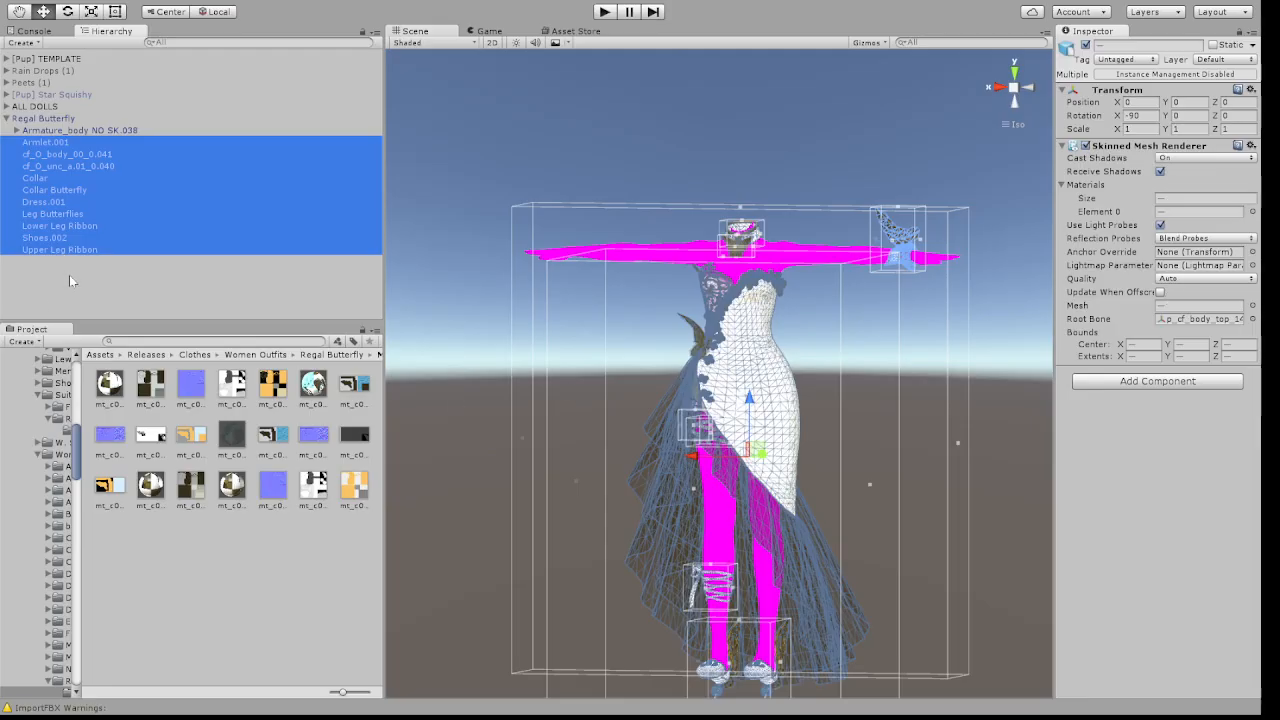
click(1160, 292)
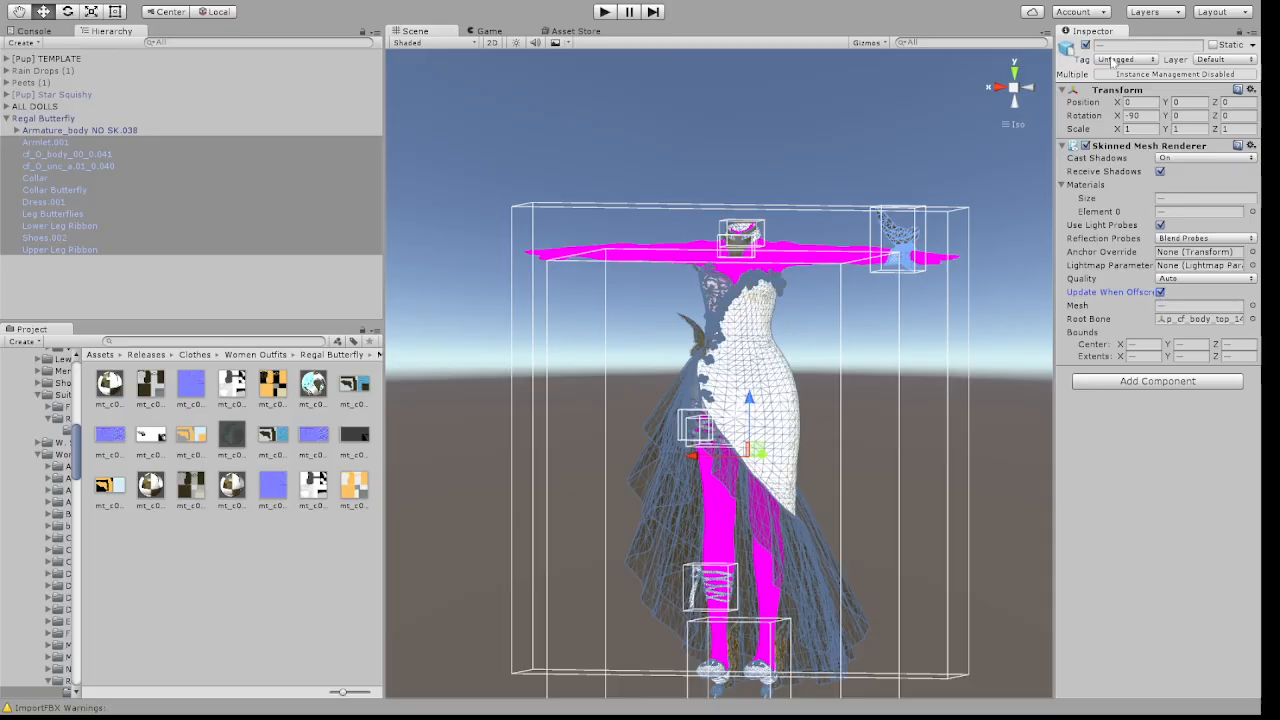
click(1222, 60)
click(1190, 160)
Duplicate the Regal Butterfly root object four times and deactivate the four copies
click(40, 122)
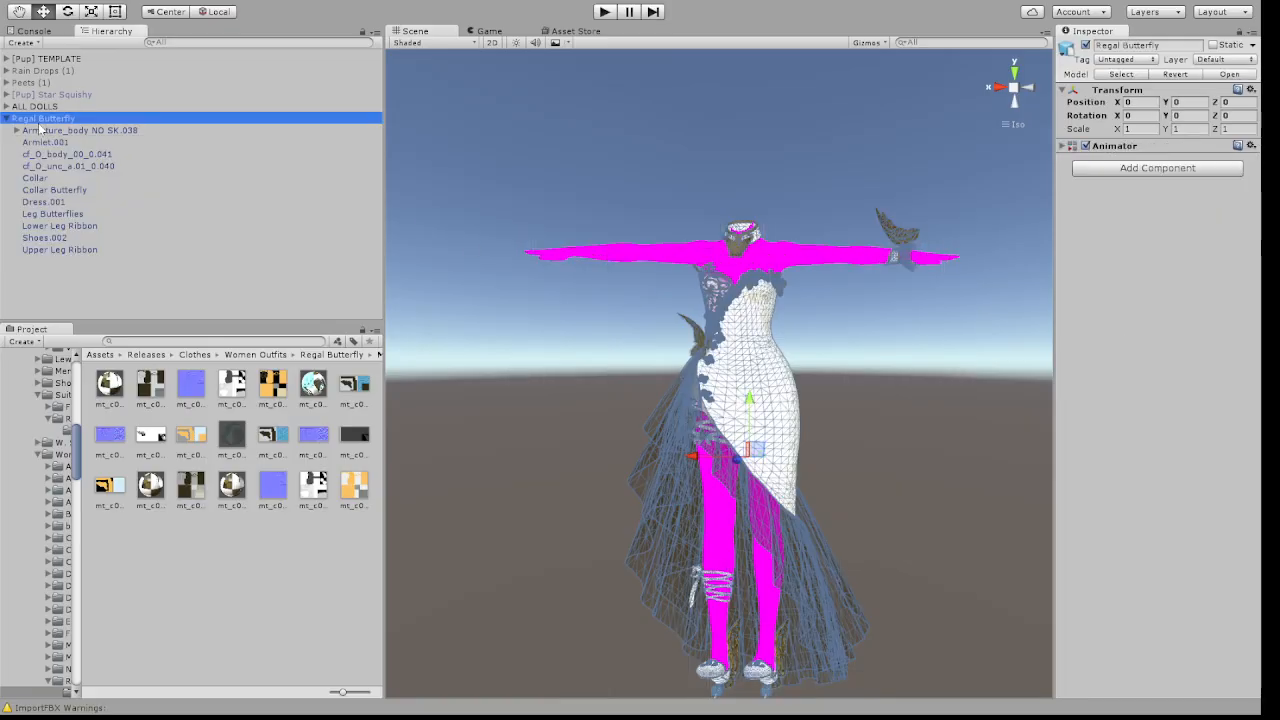
key(ctrl+d)
key(ctrl+d)
key(ctrl+d)
key(ctrl+d)
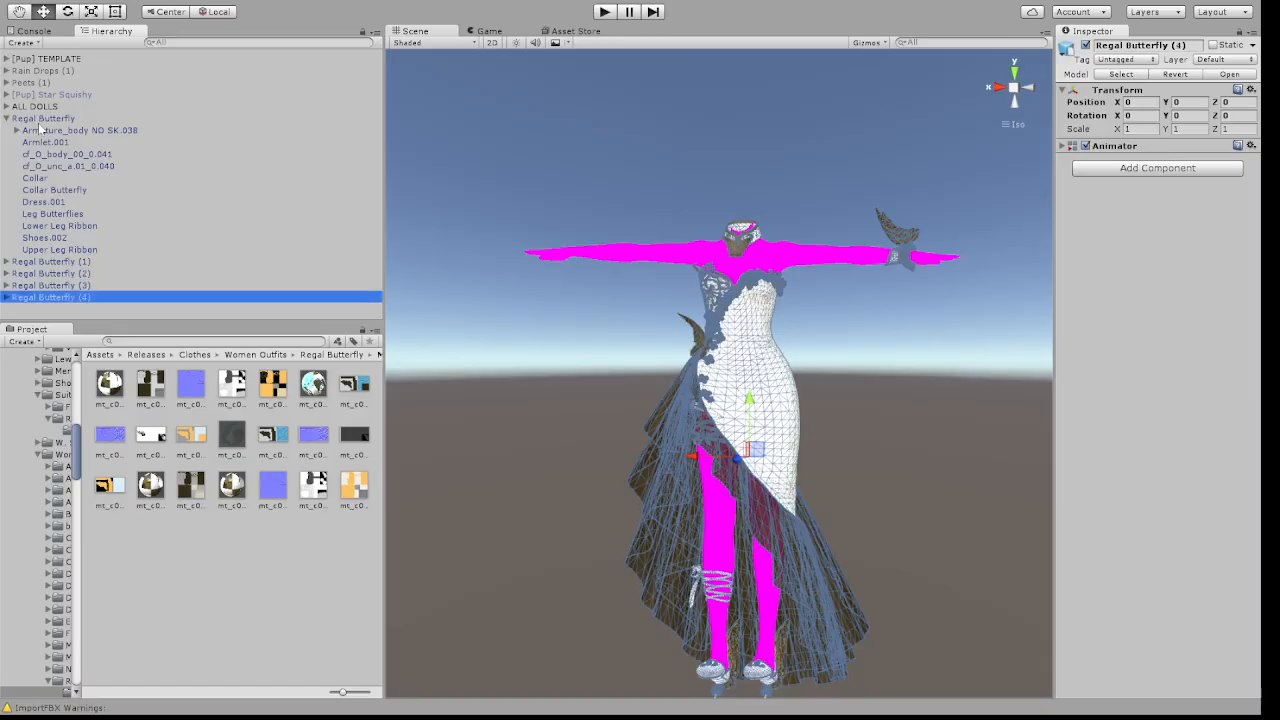
click(48, 261)
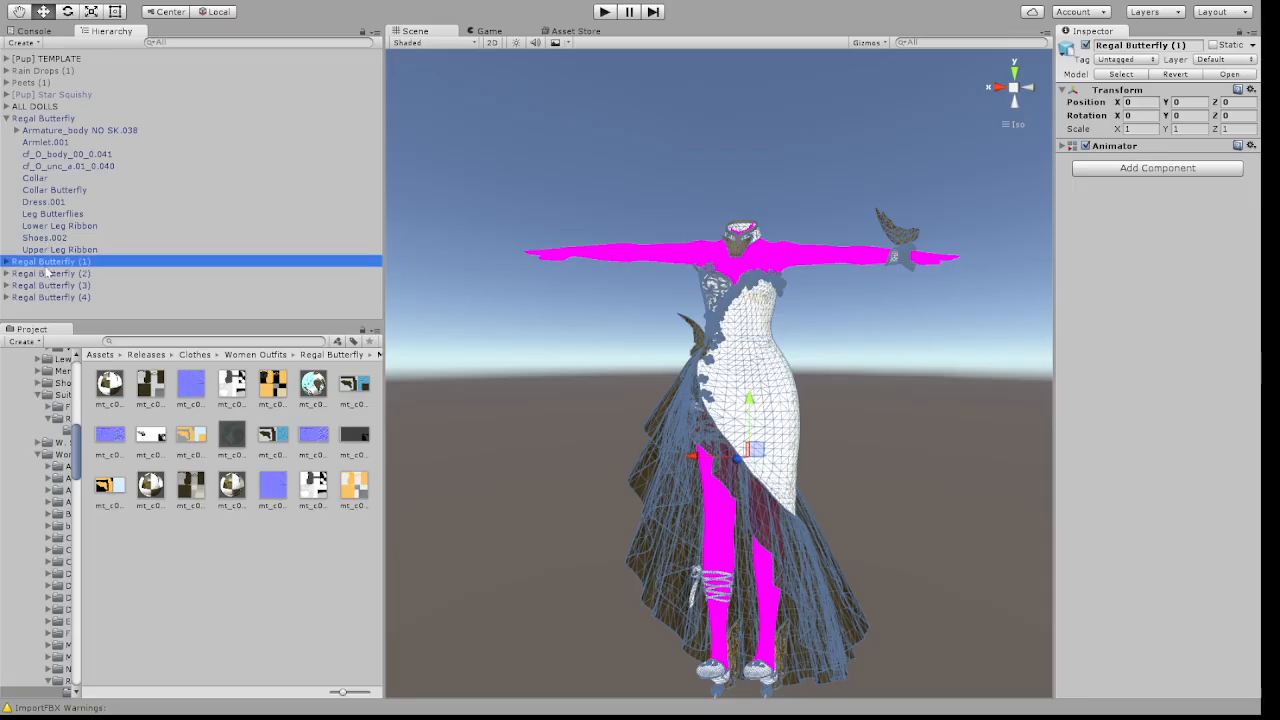
shift+click(52, 297)
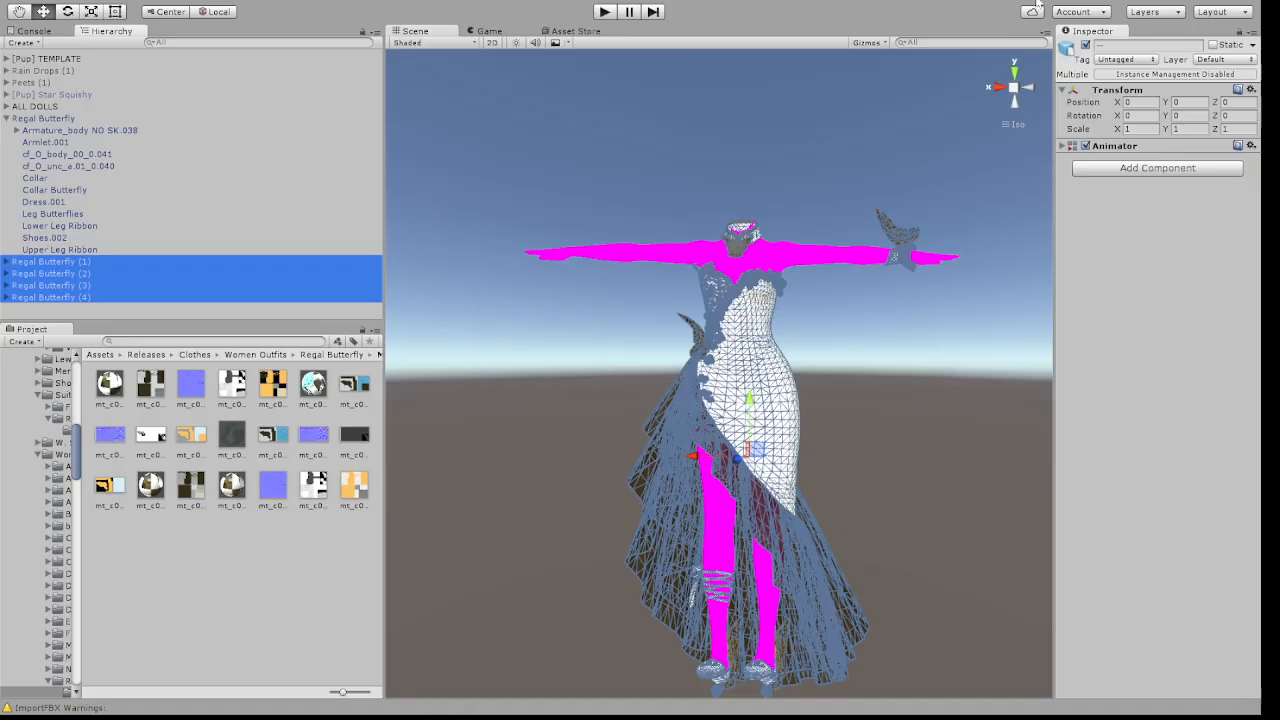
click(1085, 45)
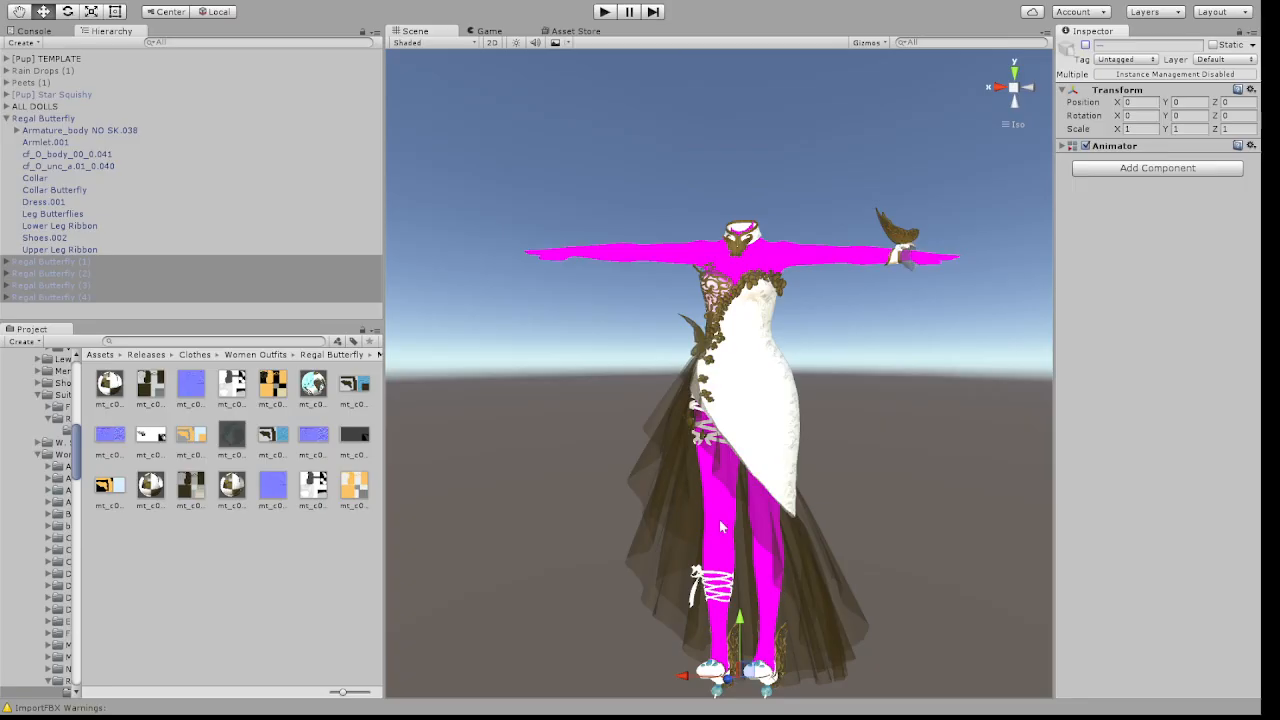
Rename the p_cf_body_top_14_00 bone inside the original outfit's armature as "[Pup] Aqua Regia Dress"
click(16, 132)
click(16, 131)
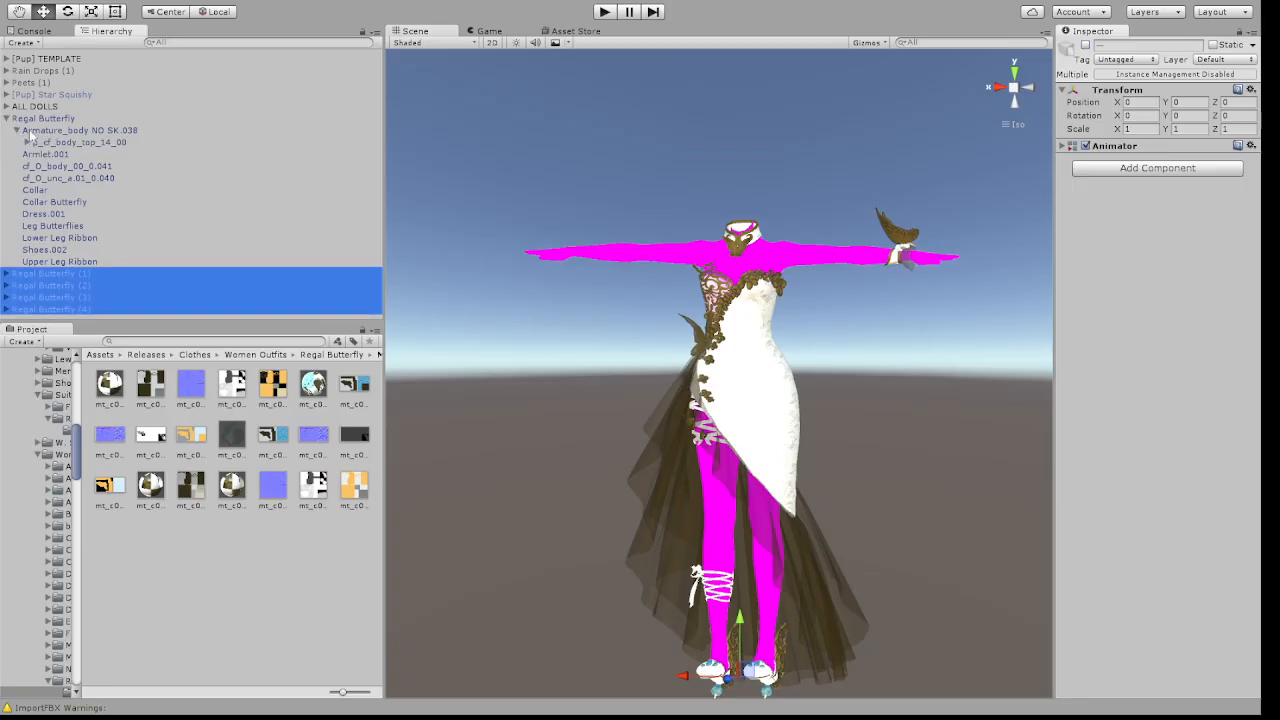
click(83, 144)
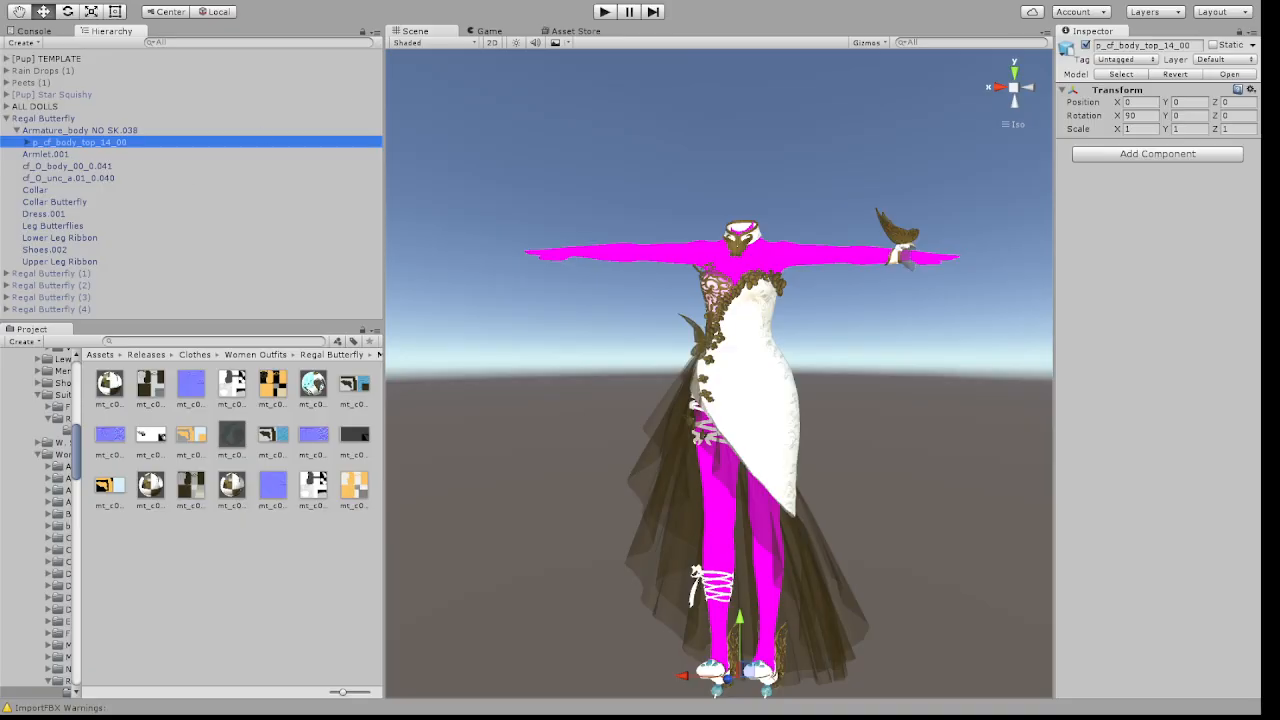
click(1152, 45)
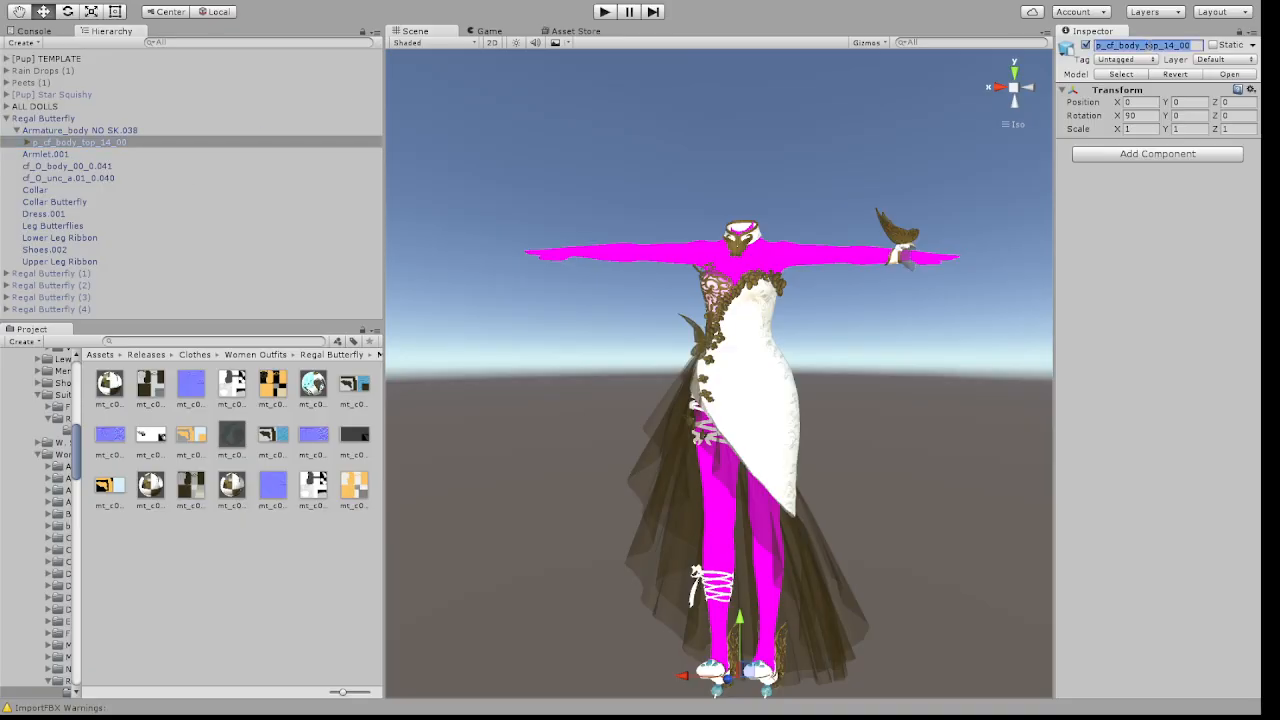
text([Pup])
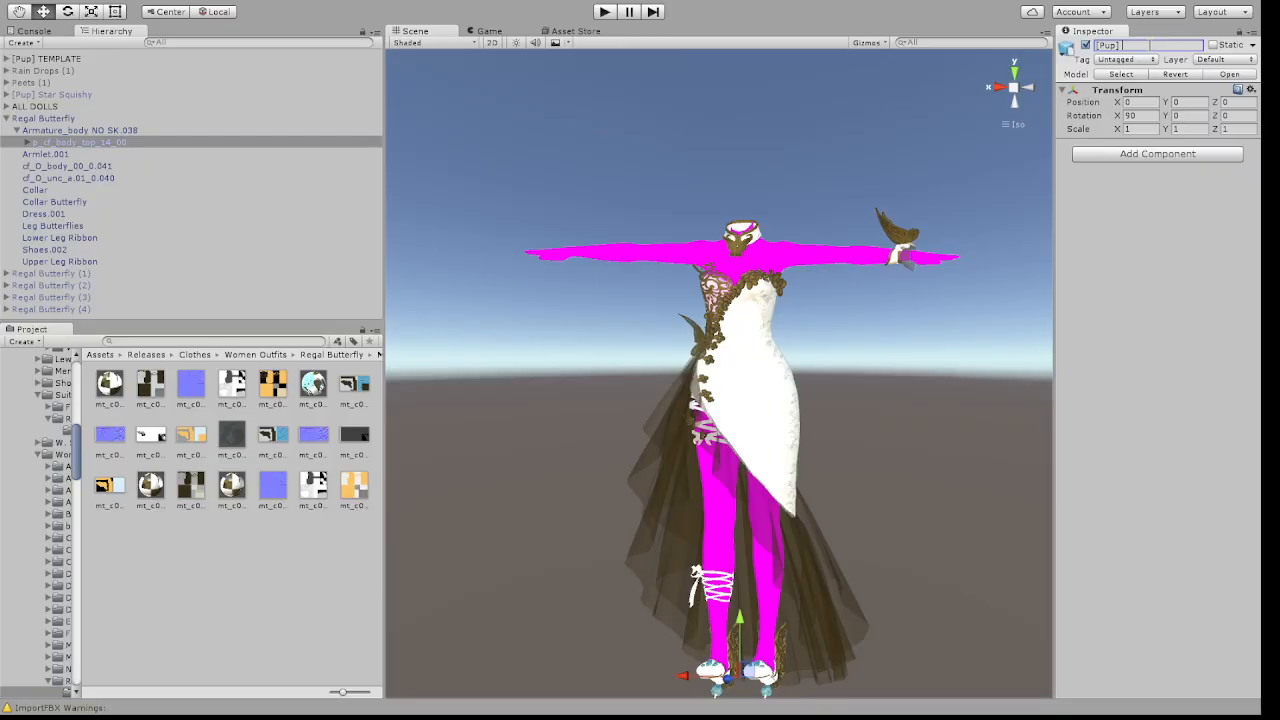
text(Aqua Legia)
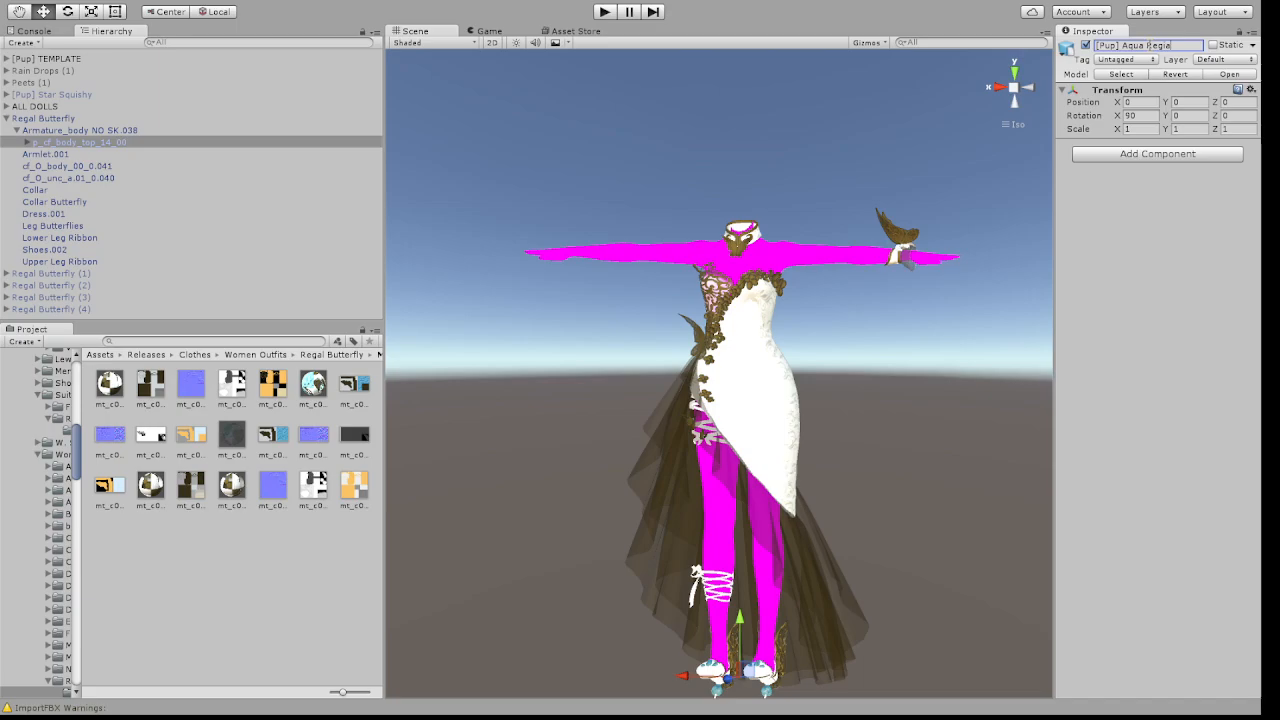
text( Dress)
key(Return)
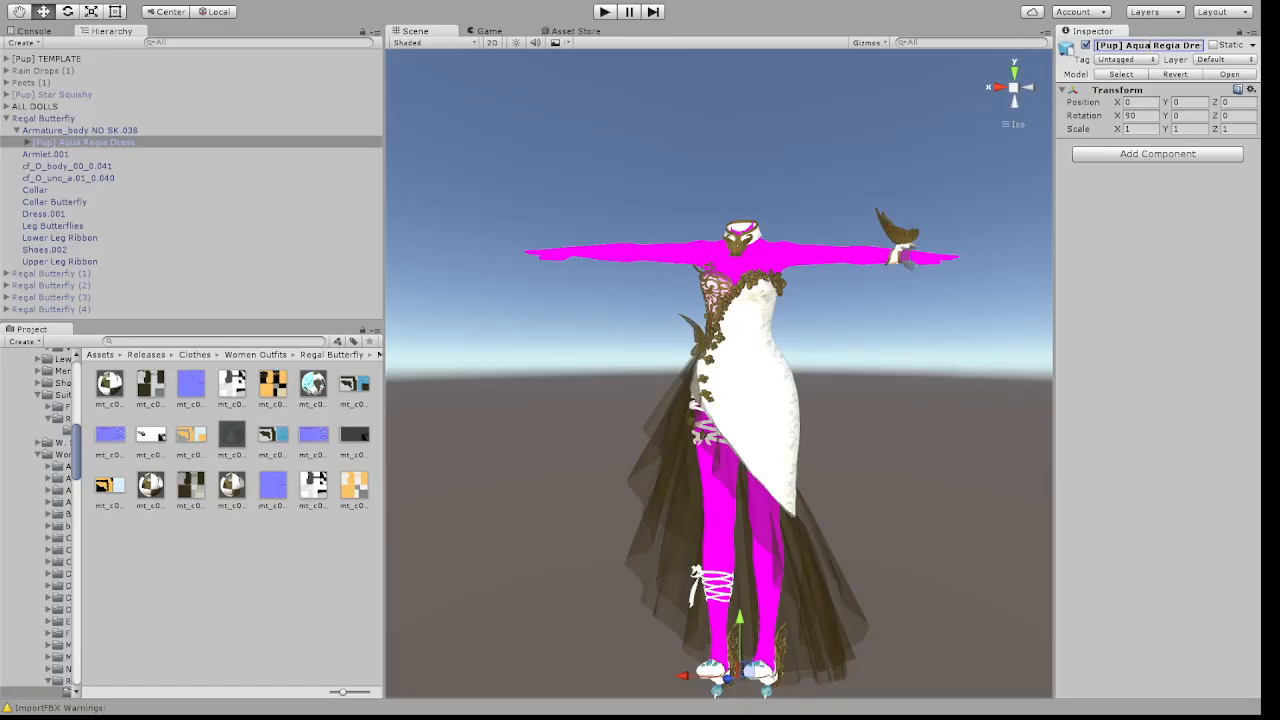
Deactivate the Armlet.001, Collar and Collar Butterfly meshes in the original Regal Butterfly
click(40, 154)
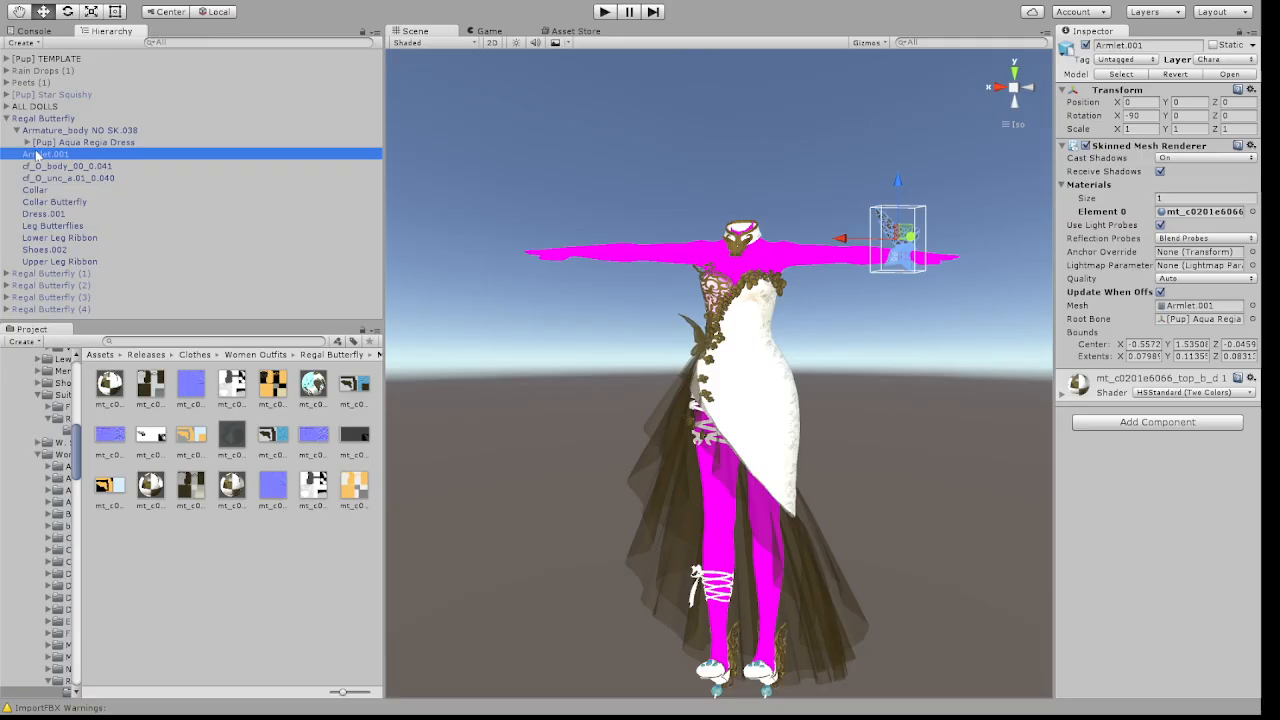
click(1085, 45)
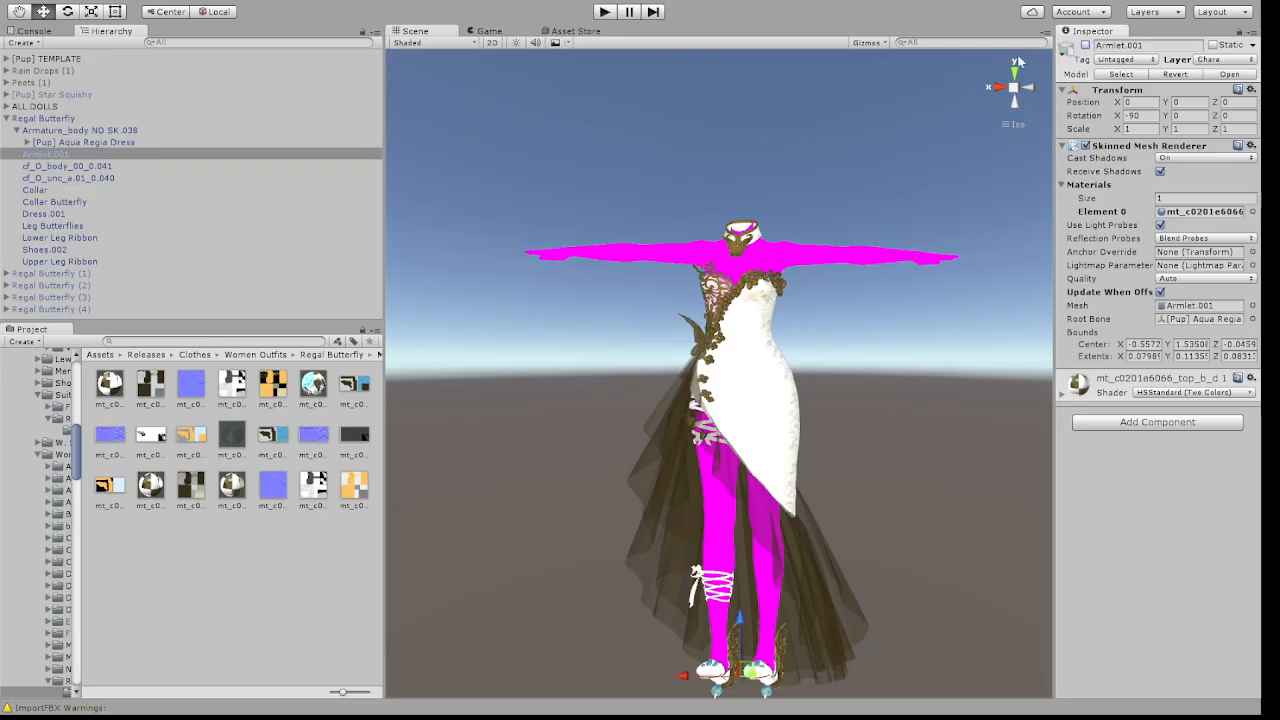
click(34, 190)
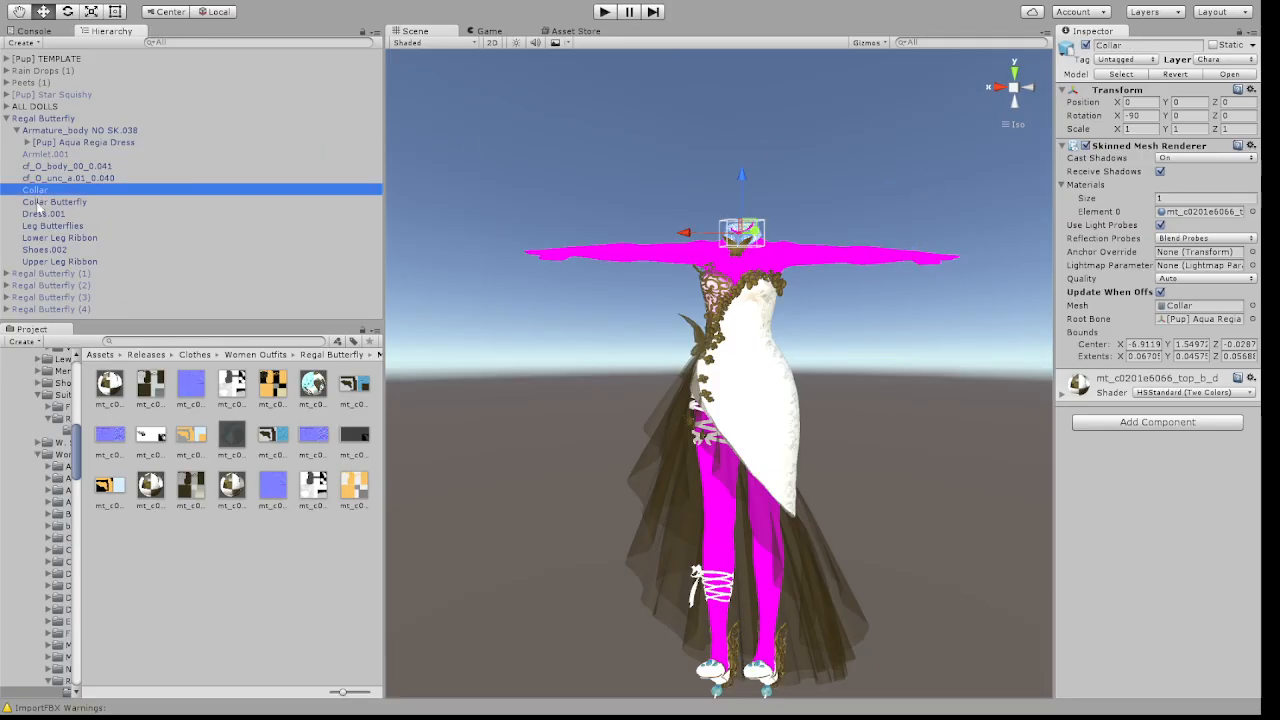
shift+click(40, 202)
click(1085, 45)
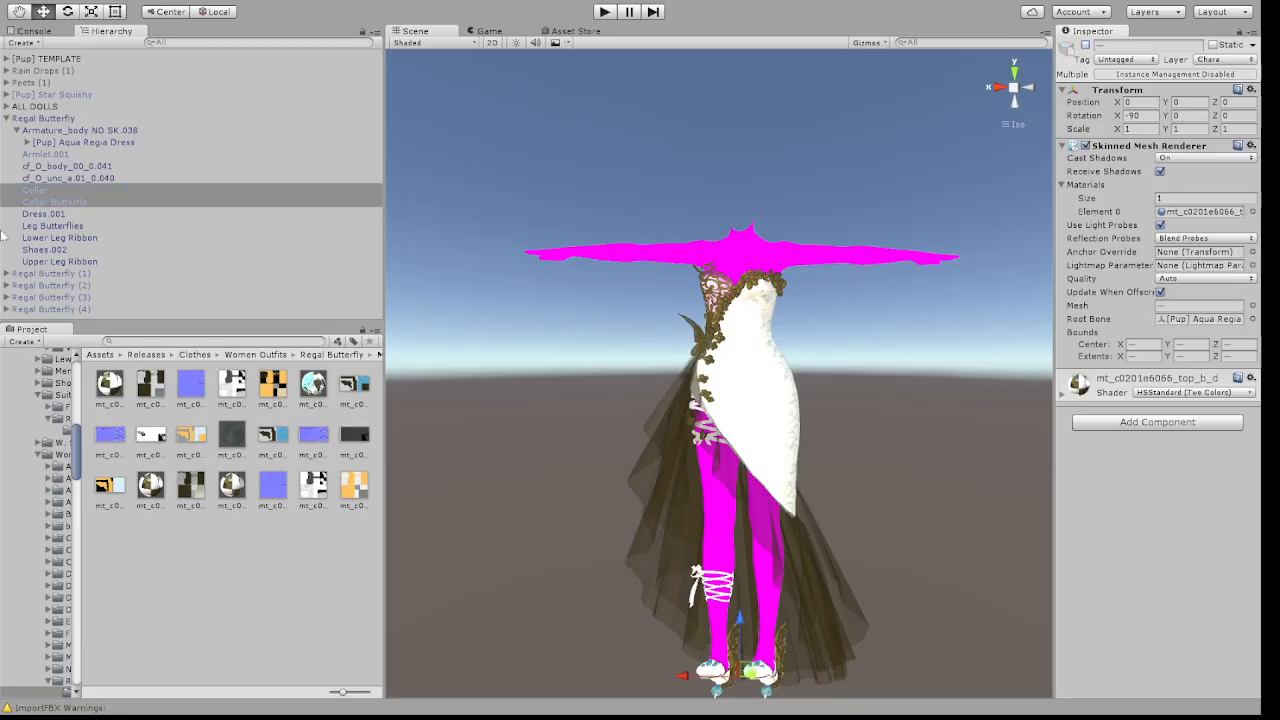
Deactivate Leg Butterflies, Lower Leg Ribbon, Shoes.002 and Upper Leg Ribbon so only the dress and body meshes stay active
click(53, 226)
shift+click(60, 238)
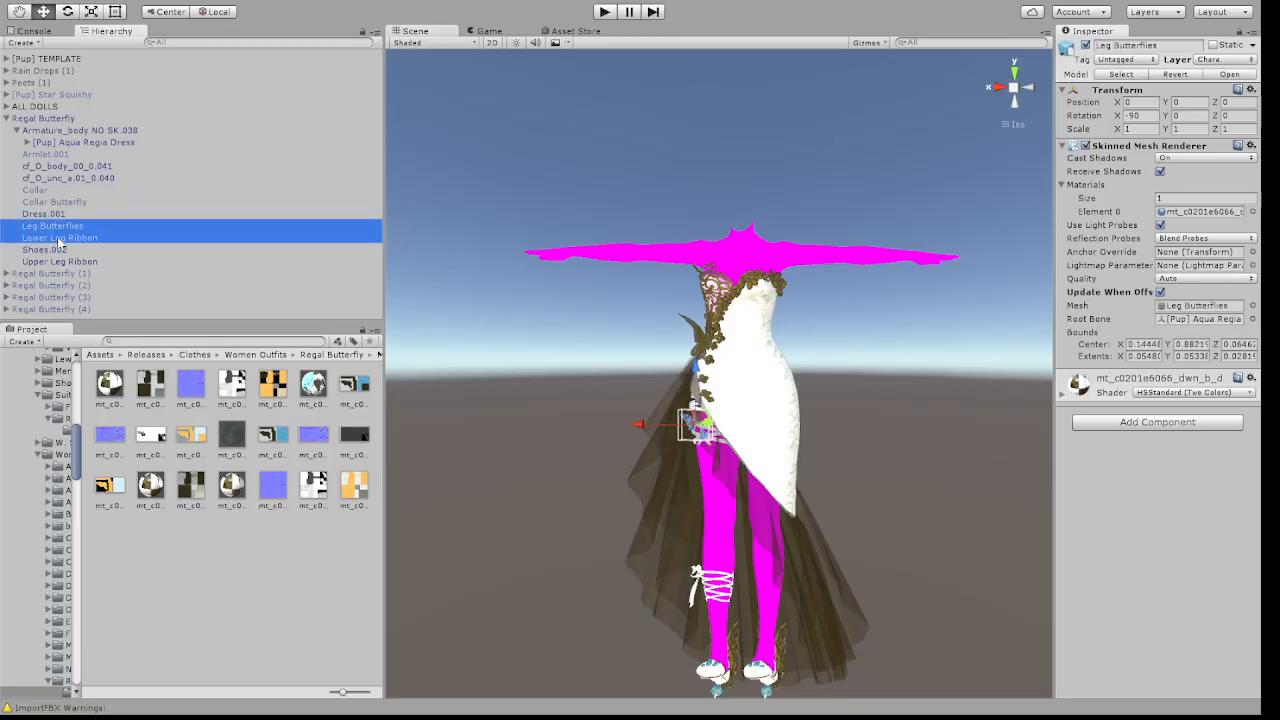
ctrl+click(58, 249)
ctrl+click(67, 270)
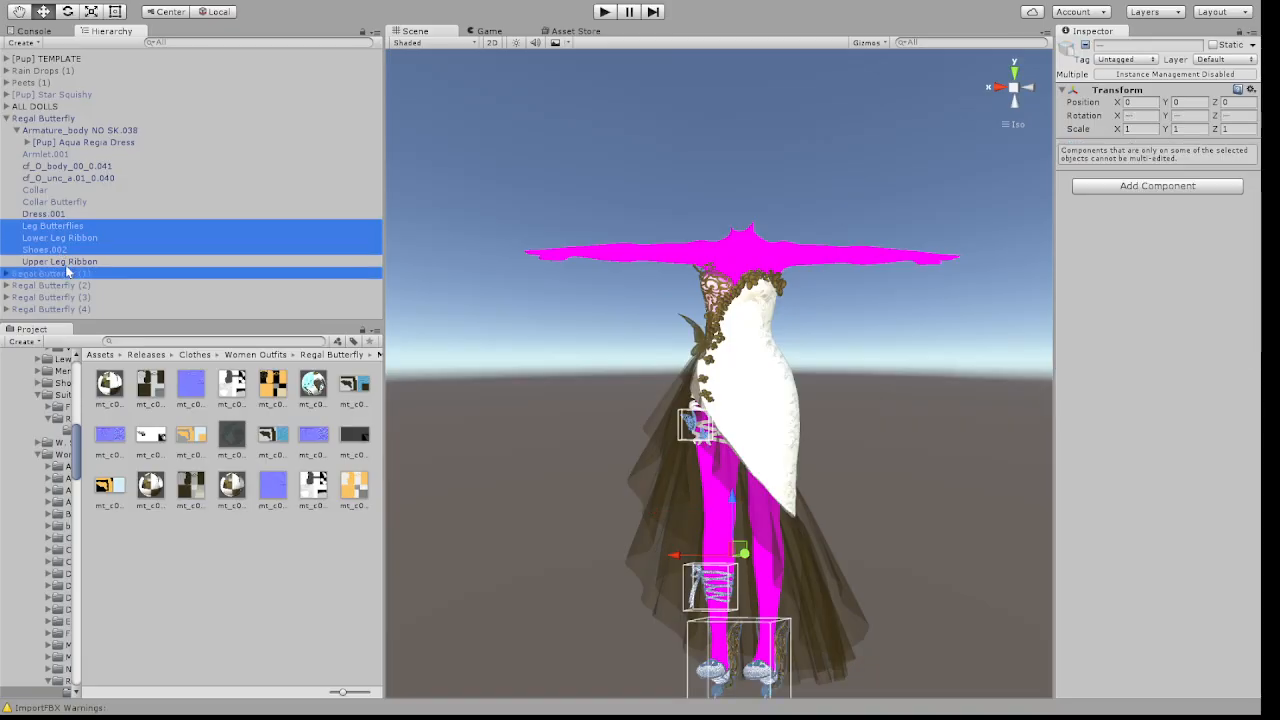
ctrl+click(63, 263)
ctrl+click(63, 273)
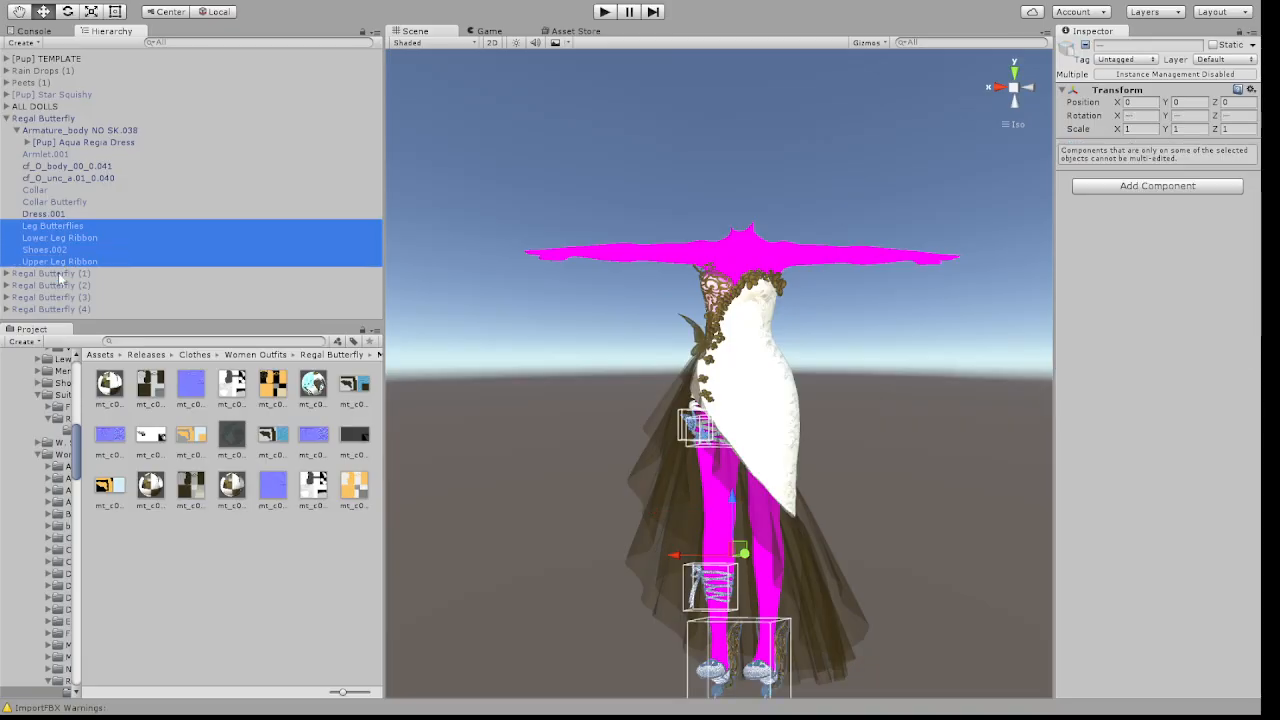
click(1085, 45)
alt+drag(828, 275, 1038, 67)
click(1036, 68)
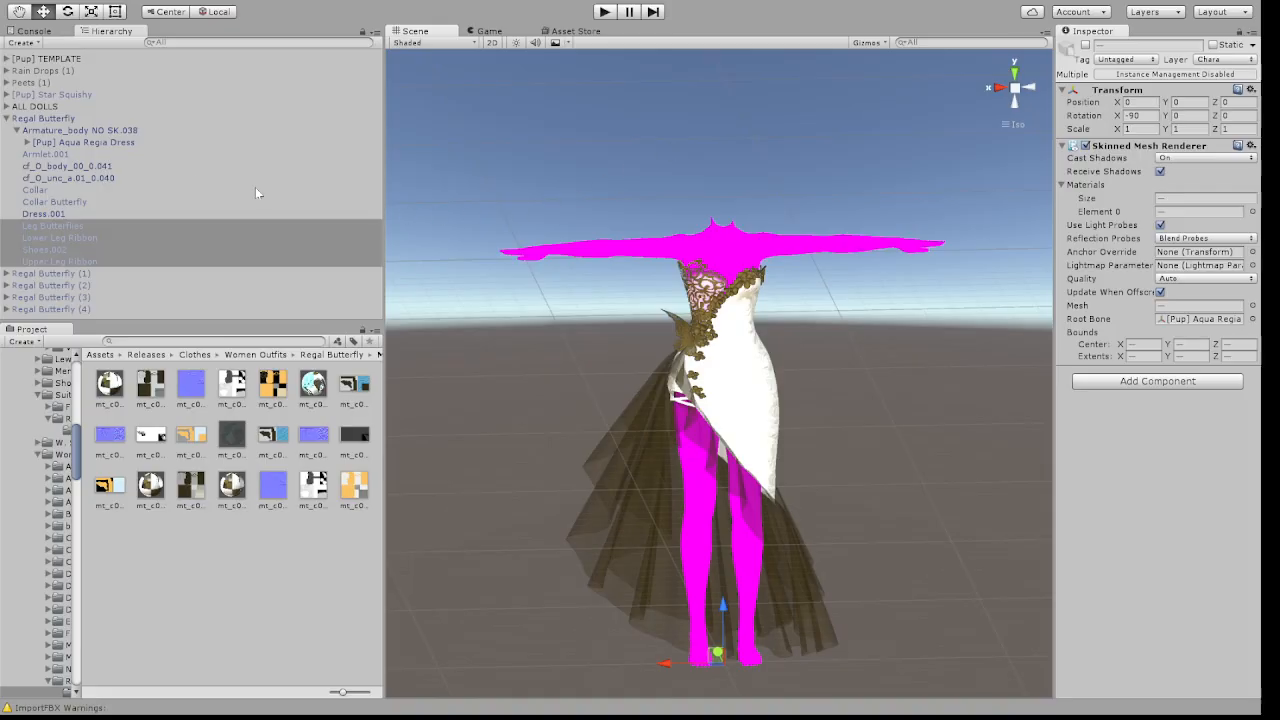
Examine the bone hierarchies under cf_J_Root and cf_N_O_root inside [Pup] Aqua Regia Dress, down to O_bot00_d_end
click(27, 142)
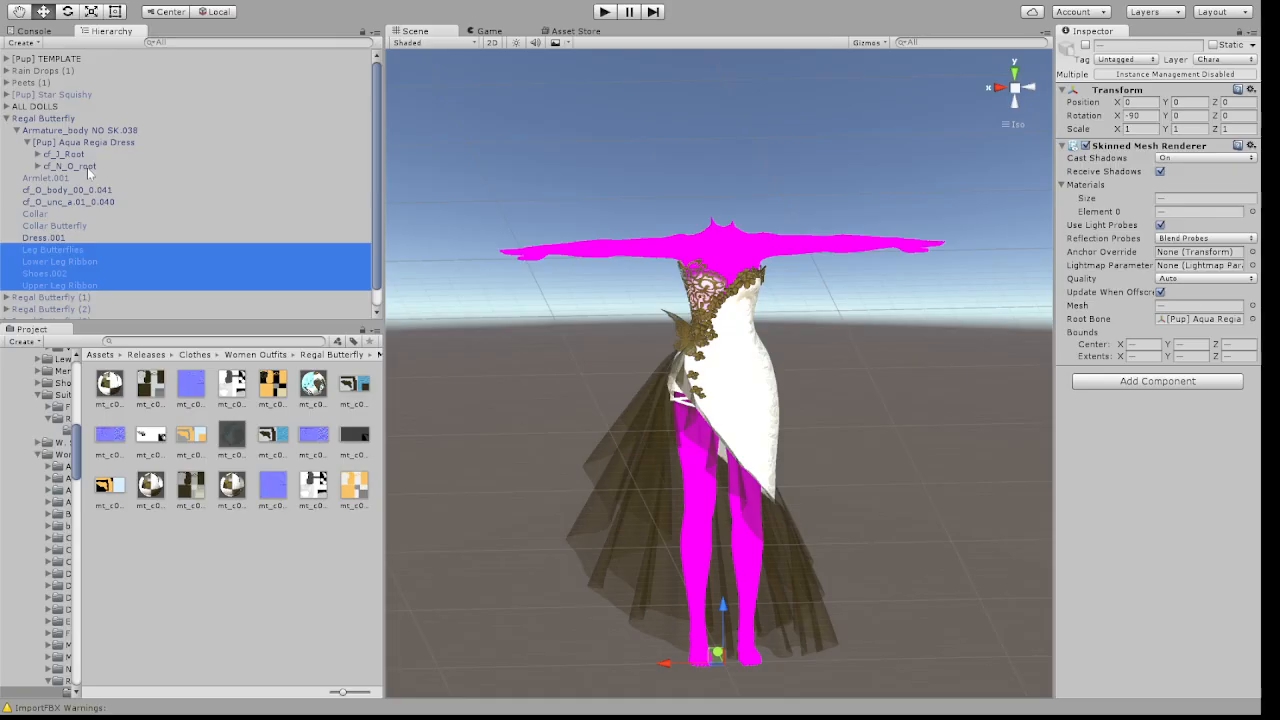
click(46, 154)
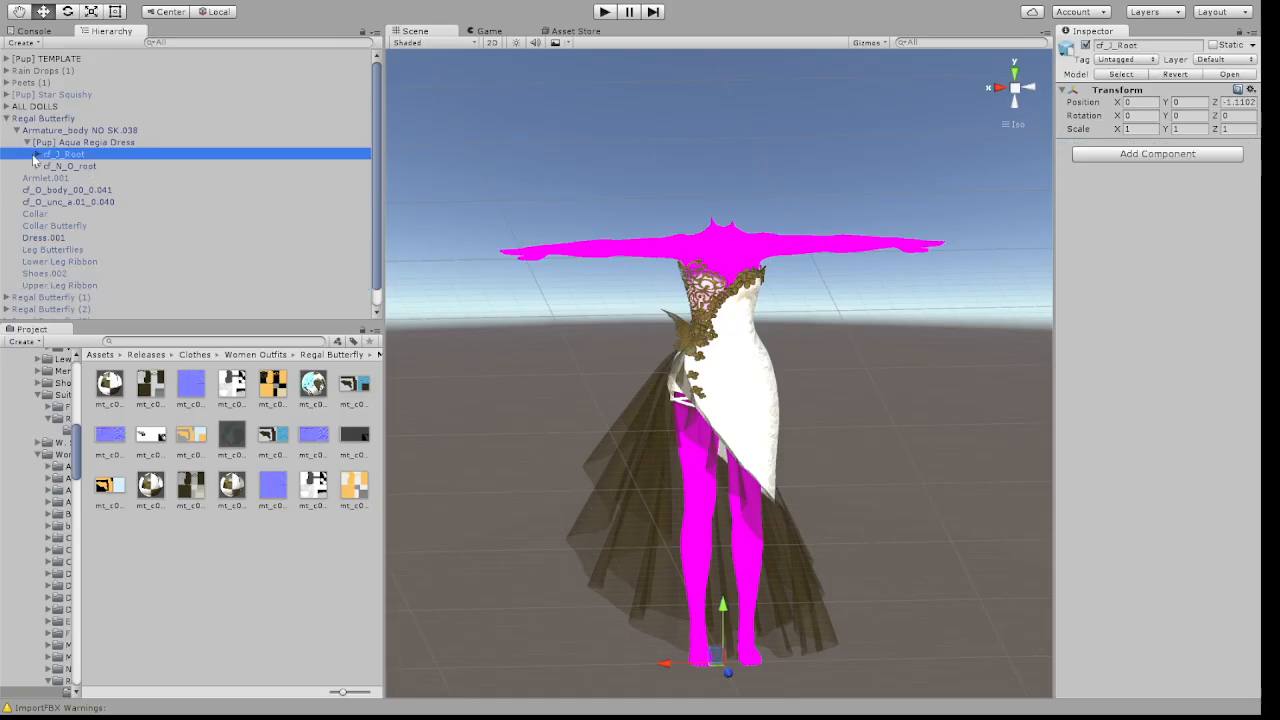
click(38, 155)
click(48, 166)
click(58, 178)
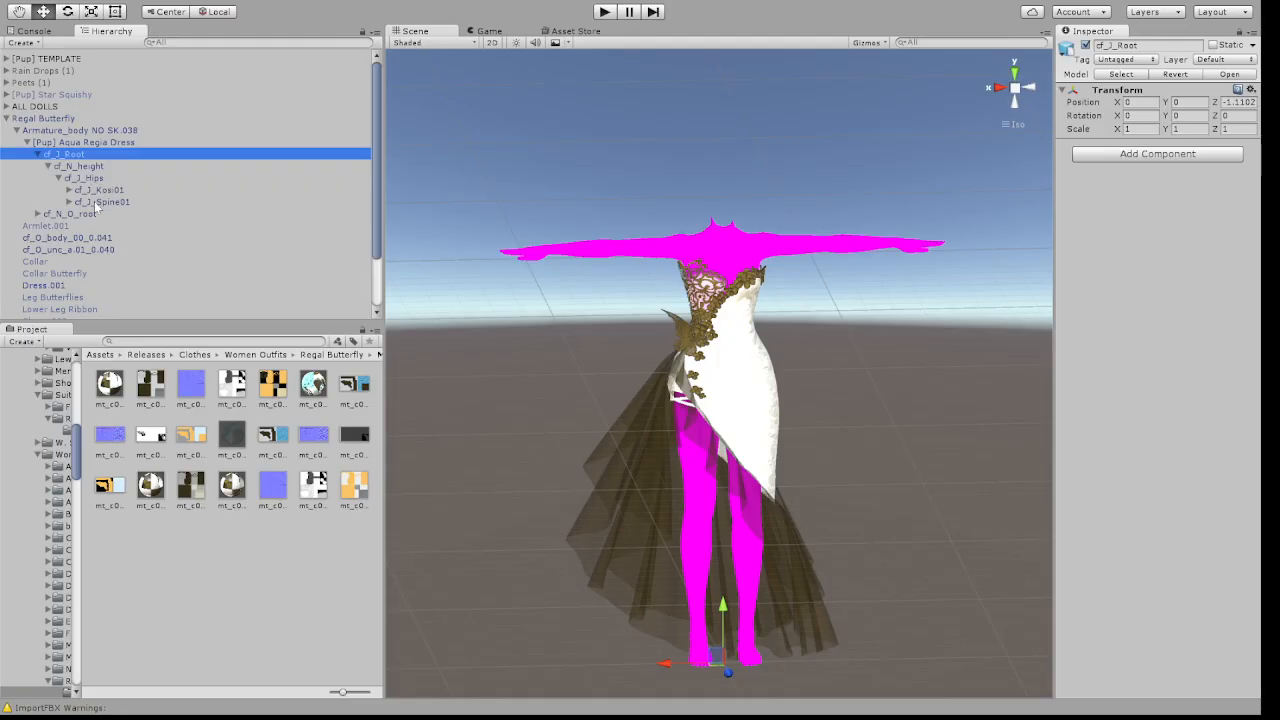
click(38, 154)
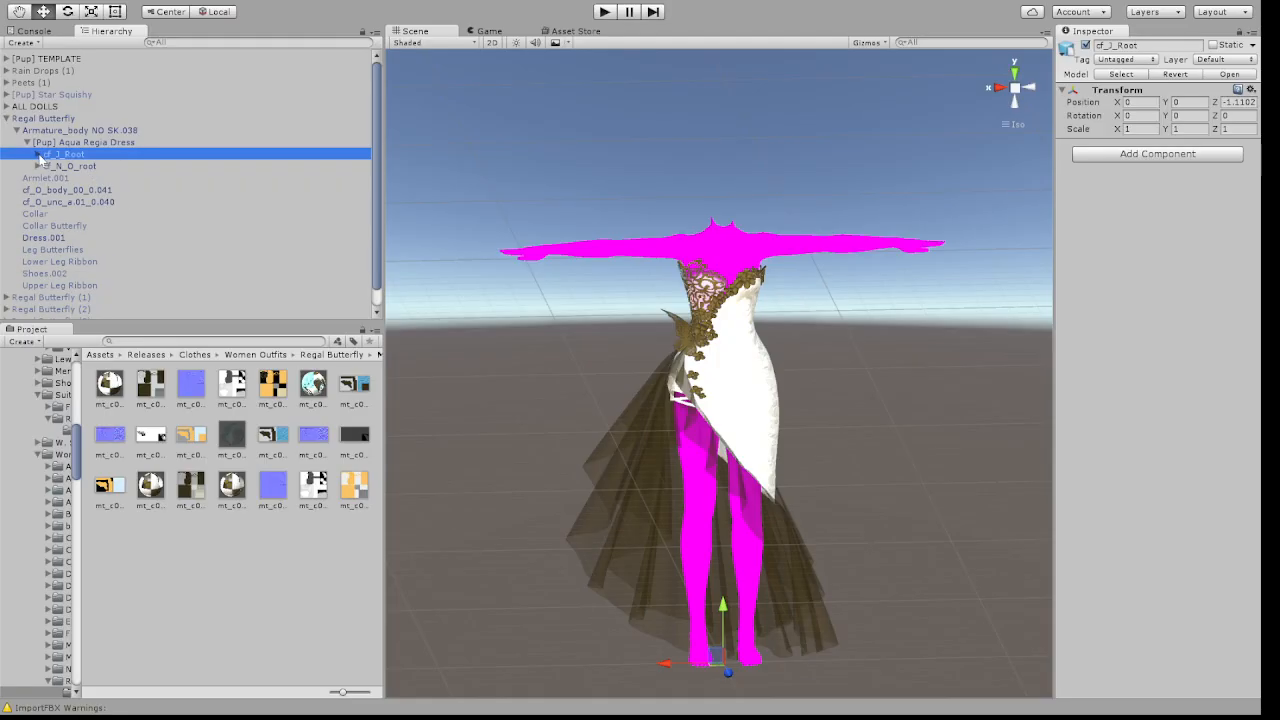
click(78, 166)
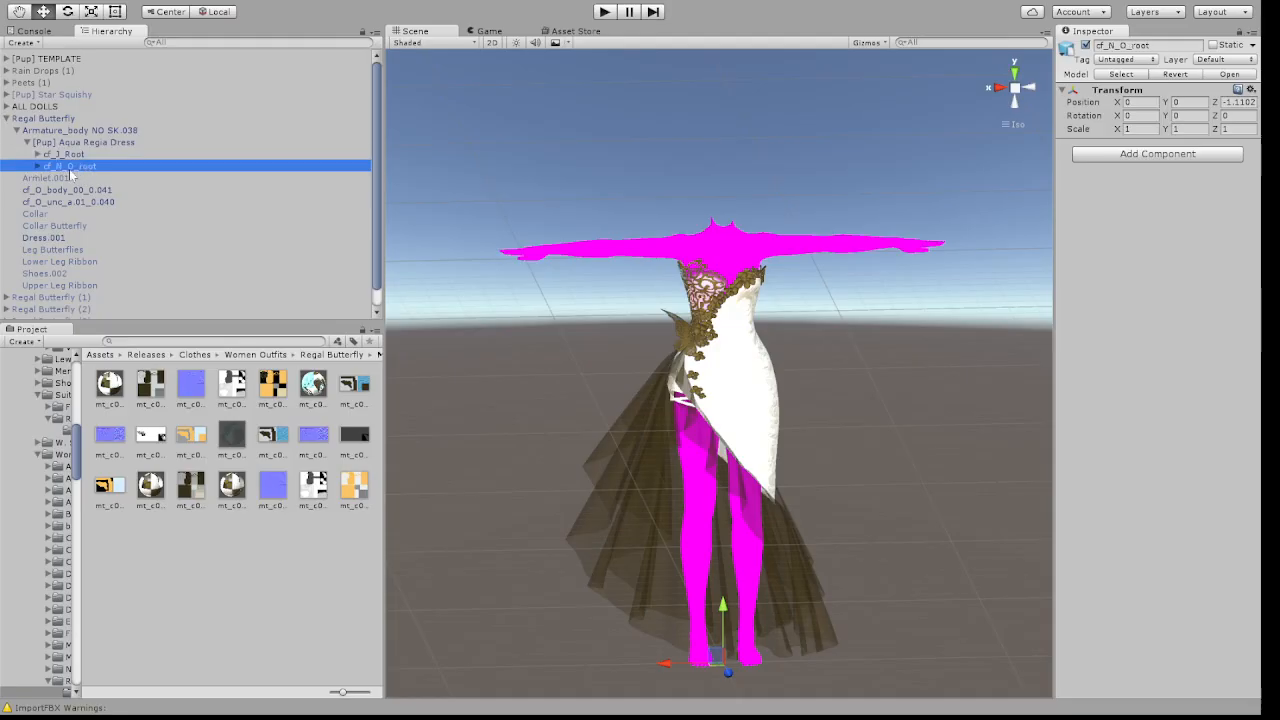
click(37, 166)
click(48, 178)
click(59, 190)
click(69, 202)
click(80, 214)
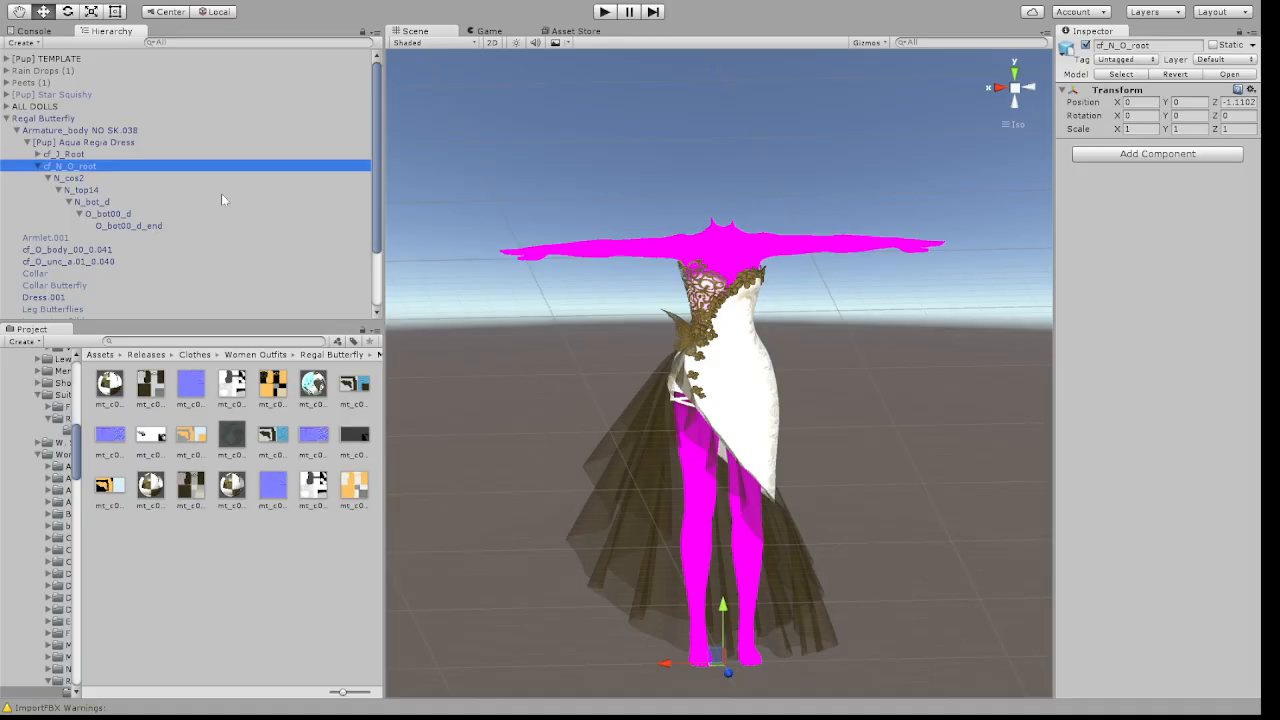
Rename the N_bot_d node under N_top14 as N_top_a
click(70, 180)
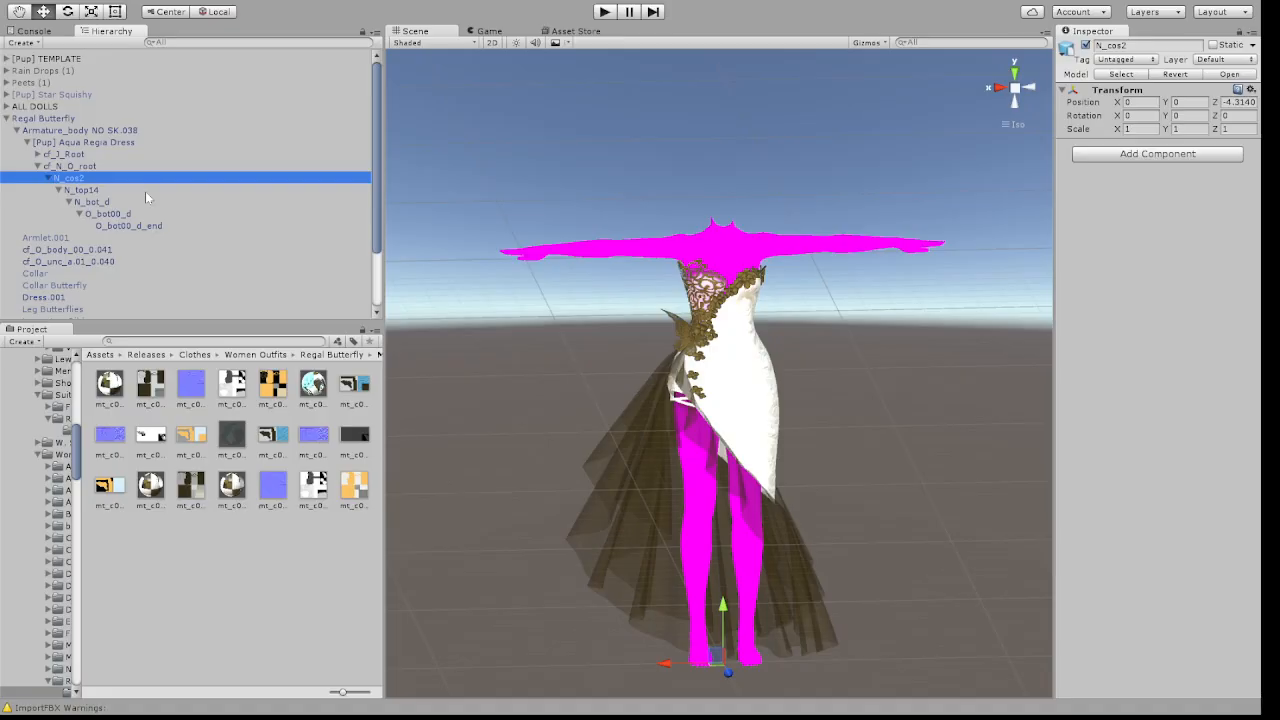
click(146, 203)
click(115, 192)
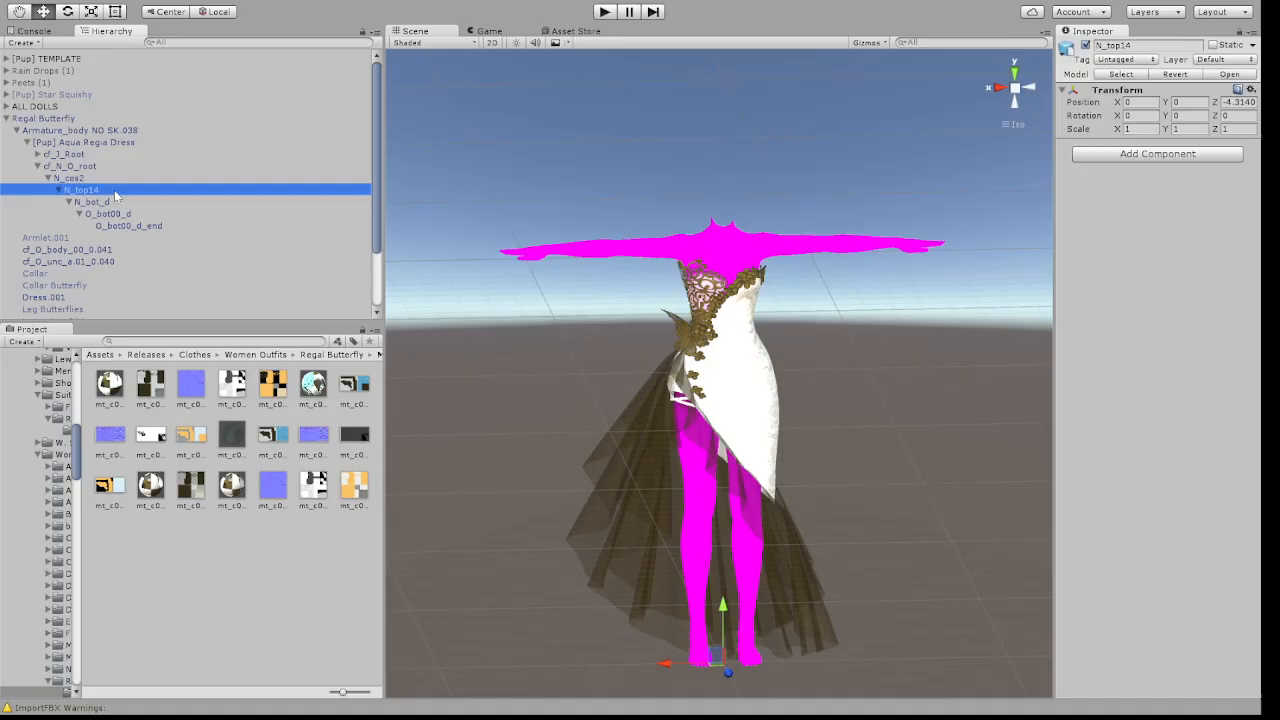
click(101, 205)
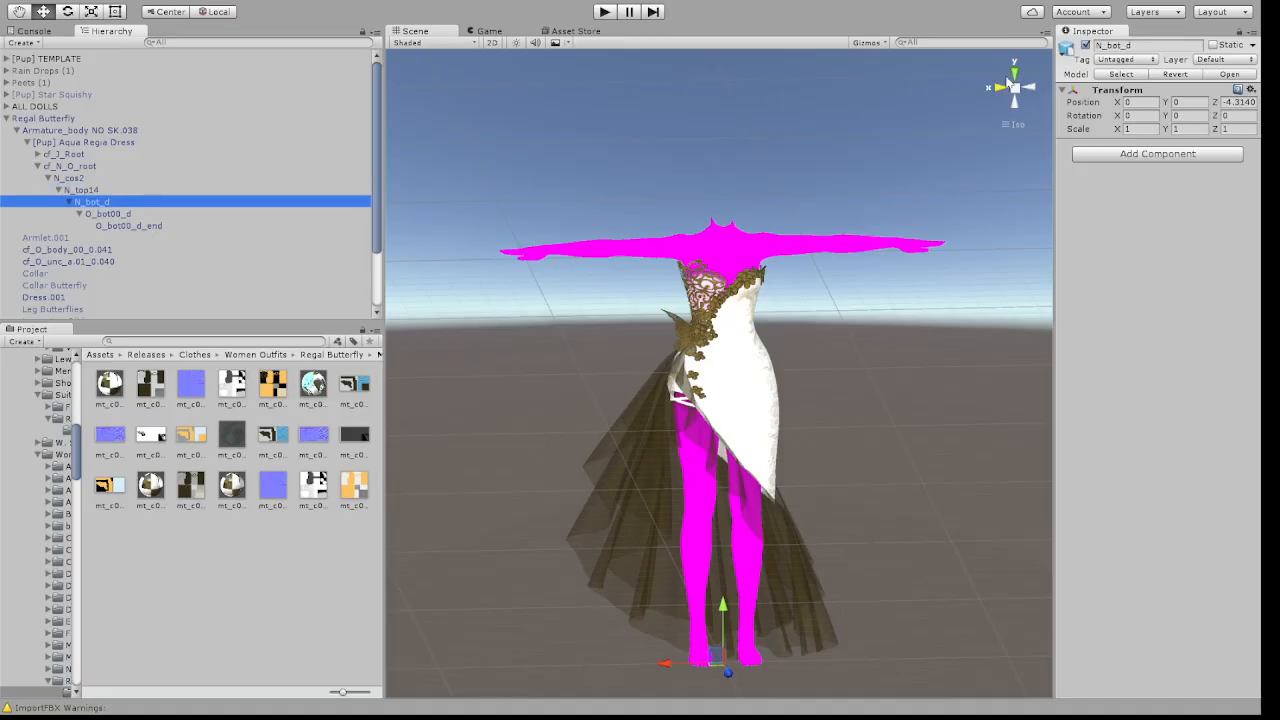
click(1112, 45)
text(N_top_a)
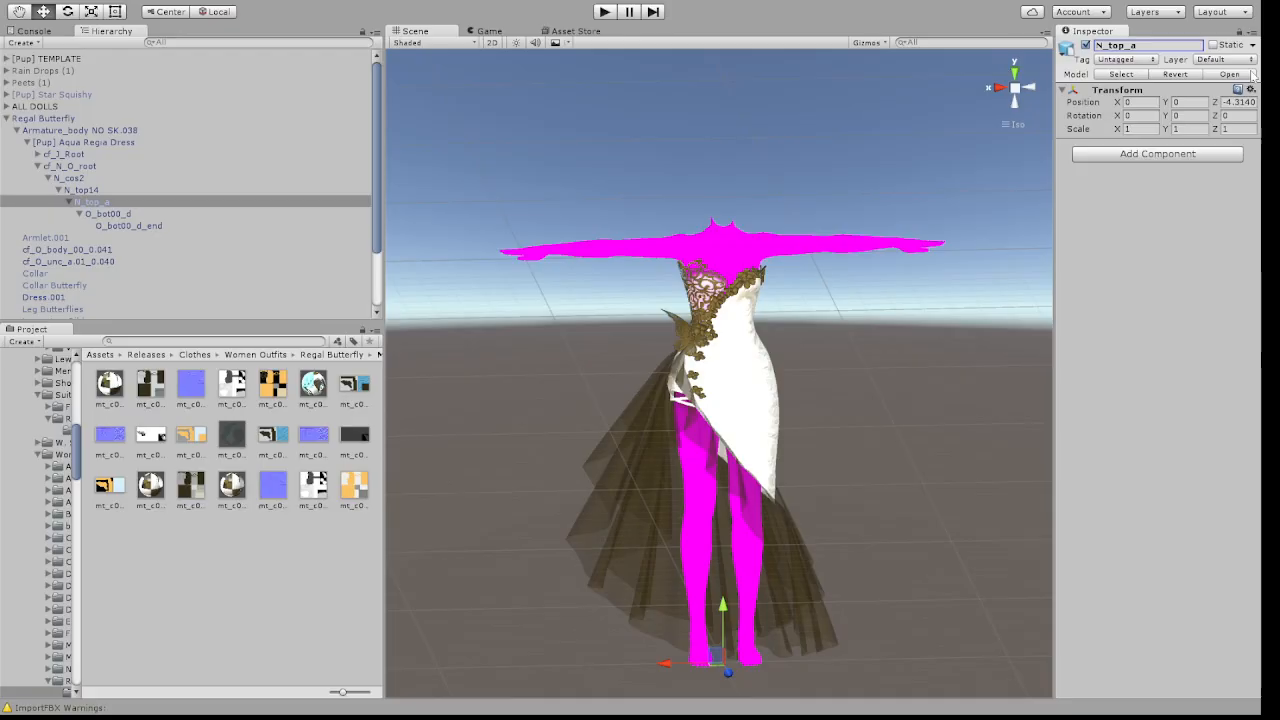
Move cf_O_body_00_0.041, cf_O_unc_a.01_0.040 and Dress.001 together under the N_top_a node
click(52, 250)
shift+click(57, 261)
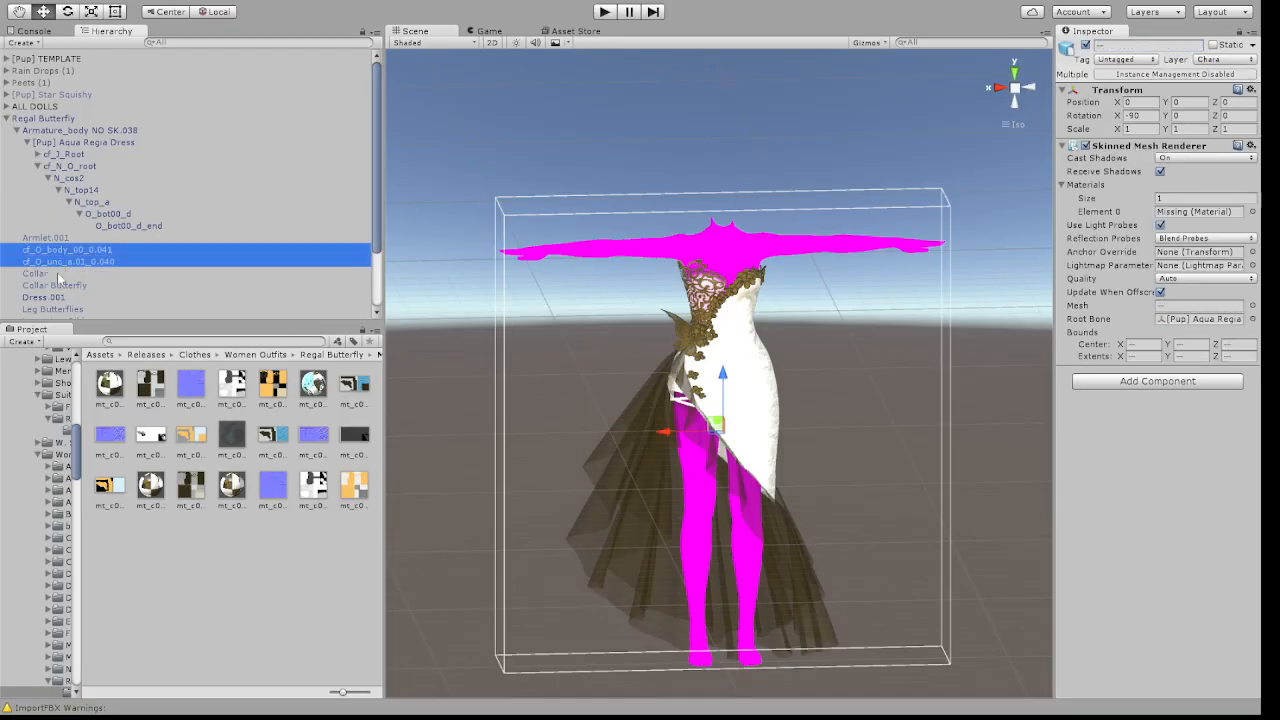
ctrl+click(57, 298)
drag(67, 255, 125, 208)
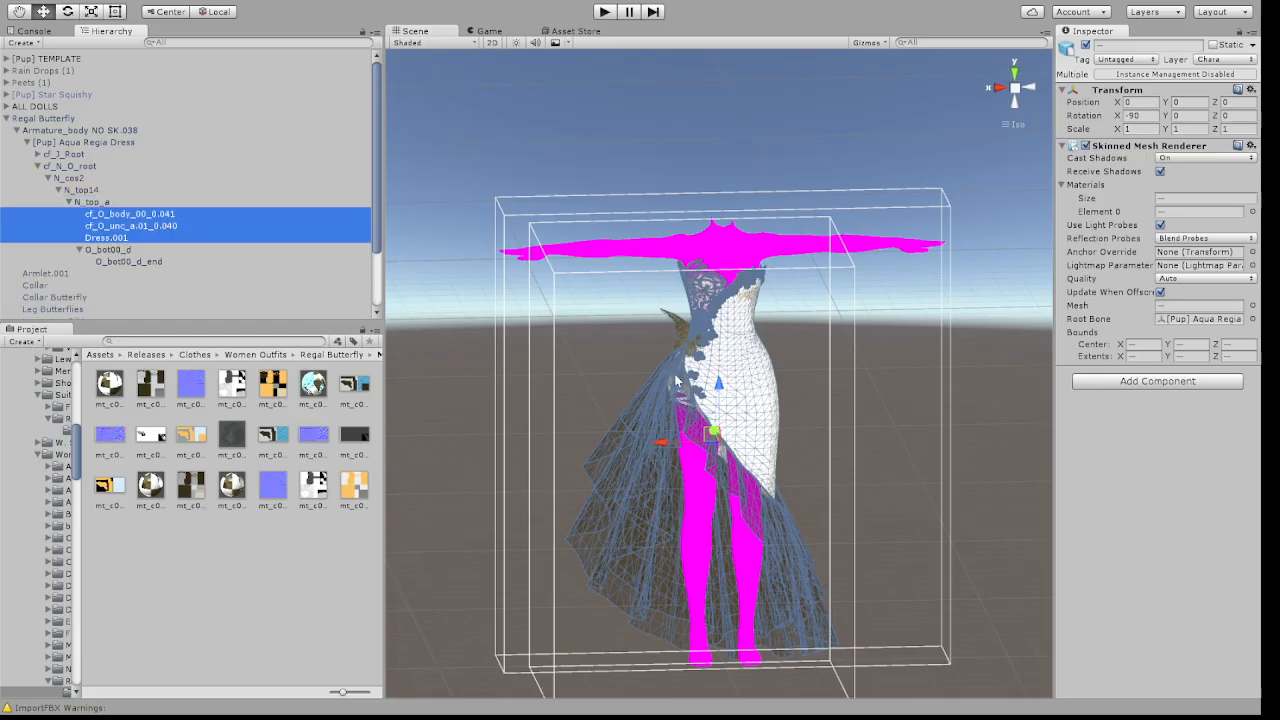
Rename the O_bot00_d node under N_top_a as EMPTY
click(108, 250)
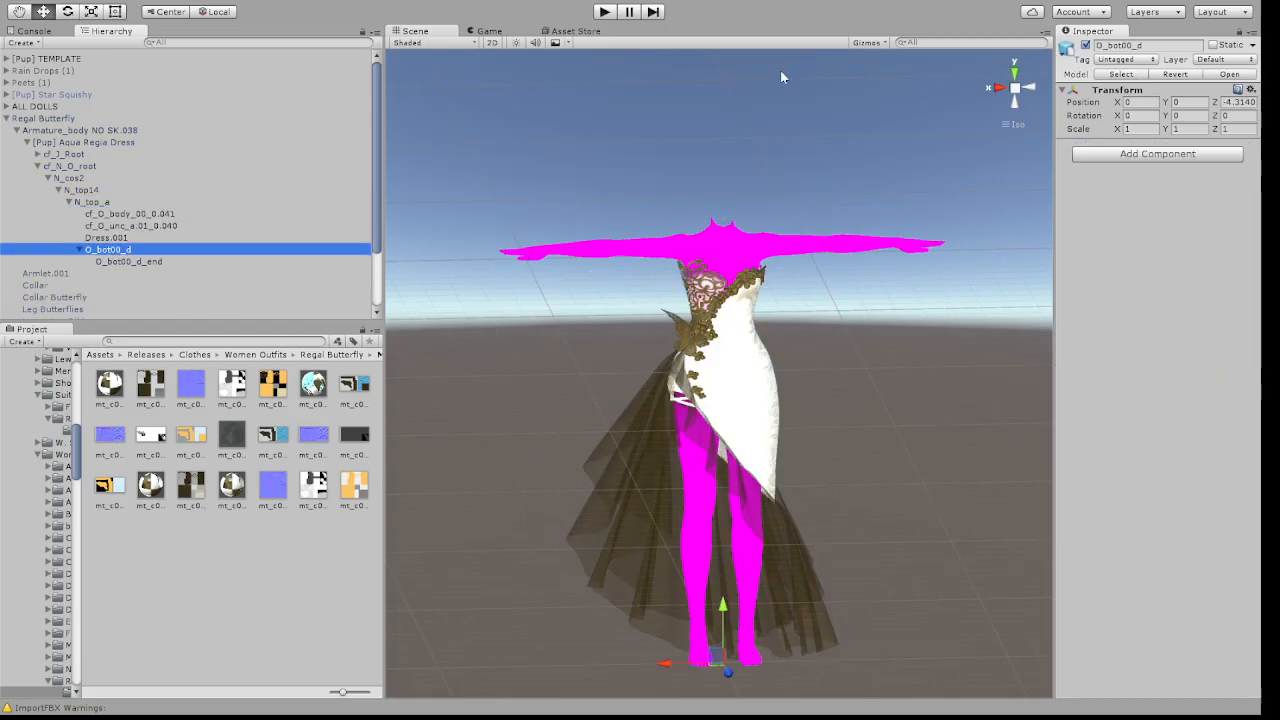
click(1143, 45)
text(EMPTY)
key(Return)
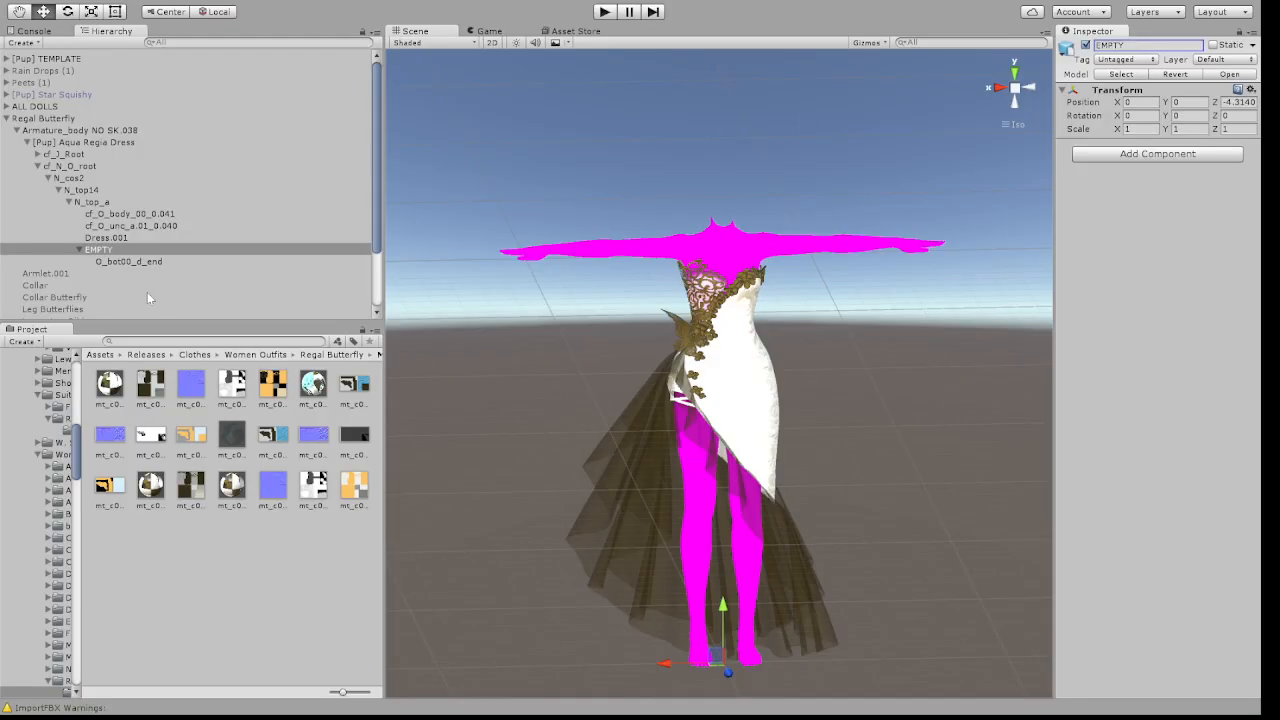
Check the meshes under N_top_a, then duplicate the N_top_a node within N_top14 and name the copy N_top_b
click(113, 214)
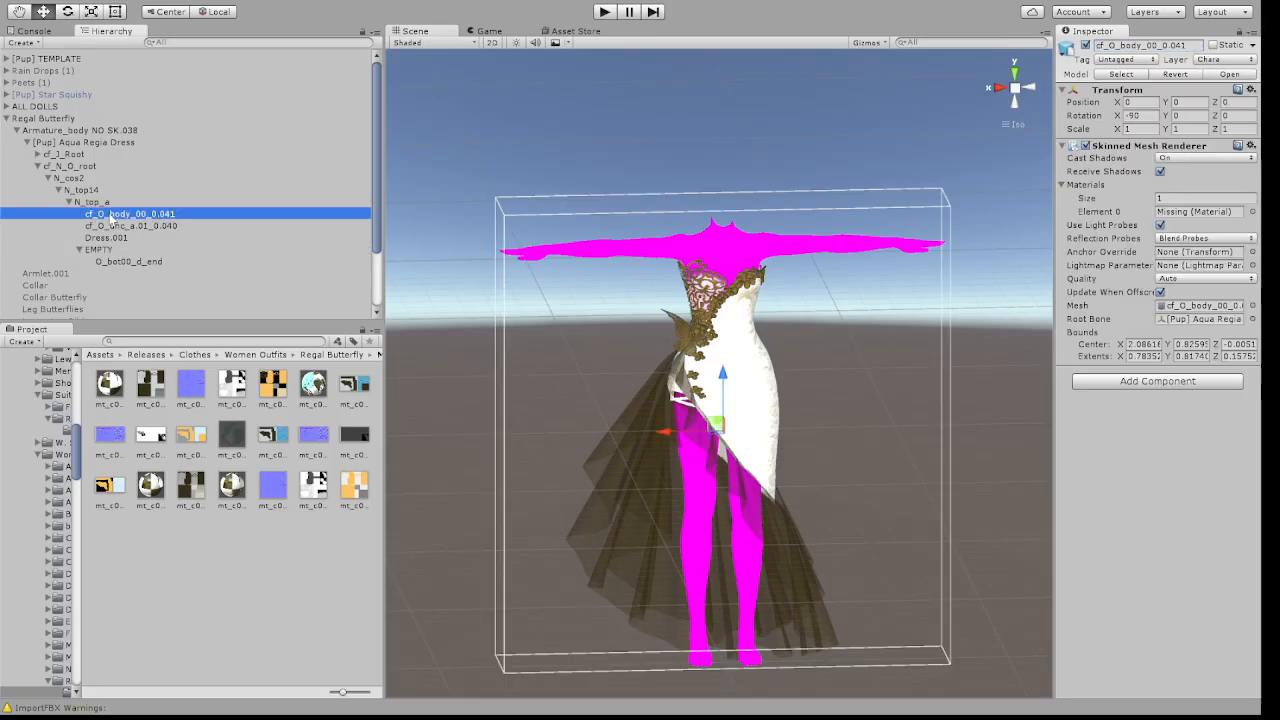
click(115, 226)
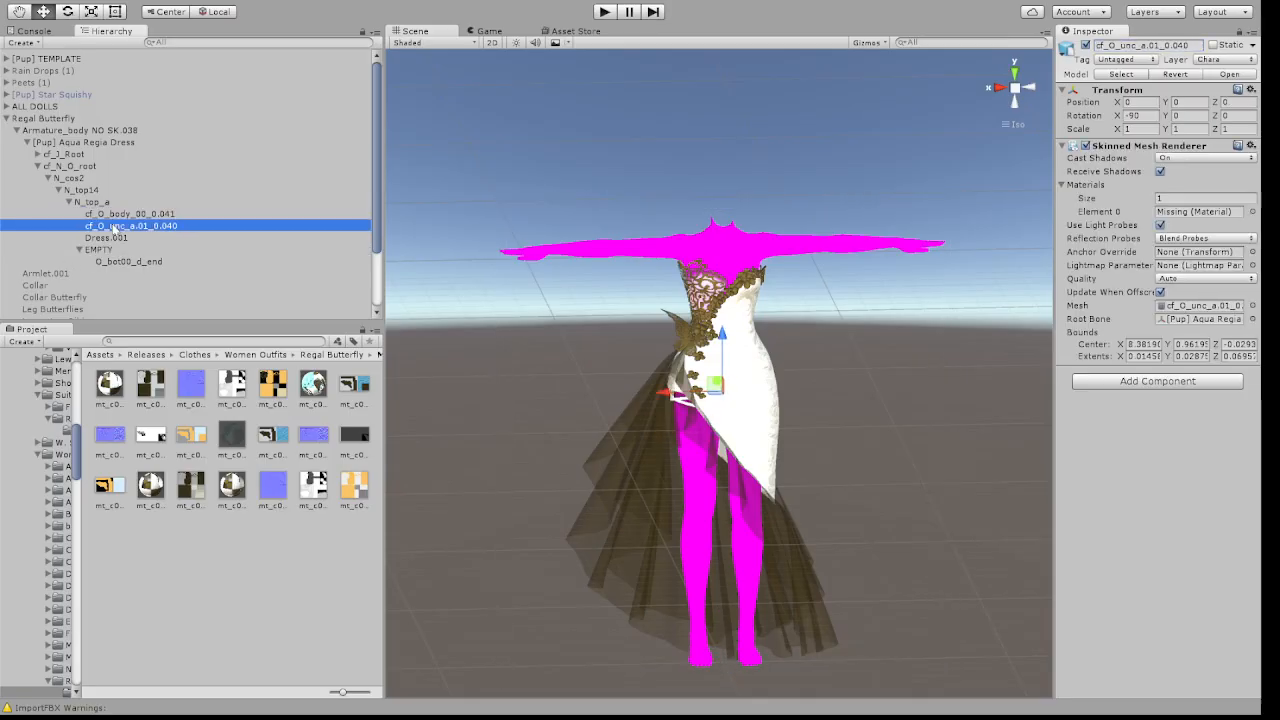
click(112, 238)
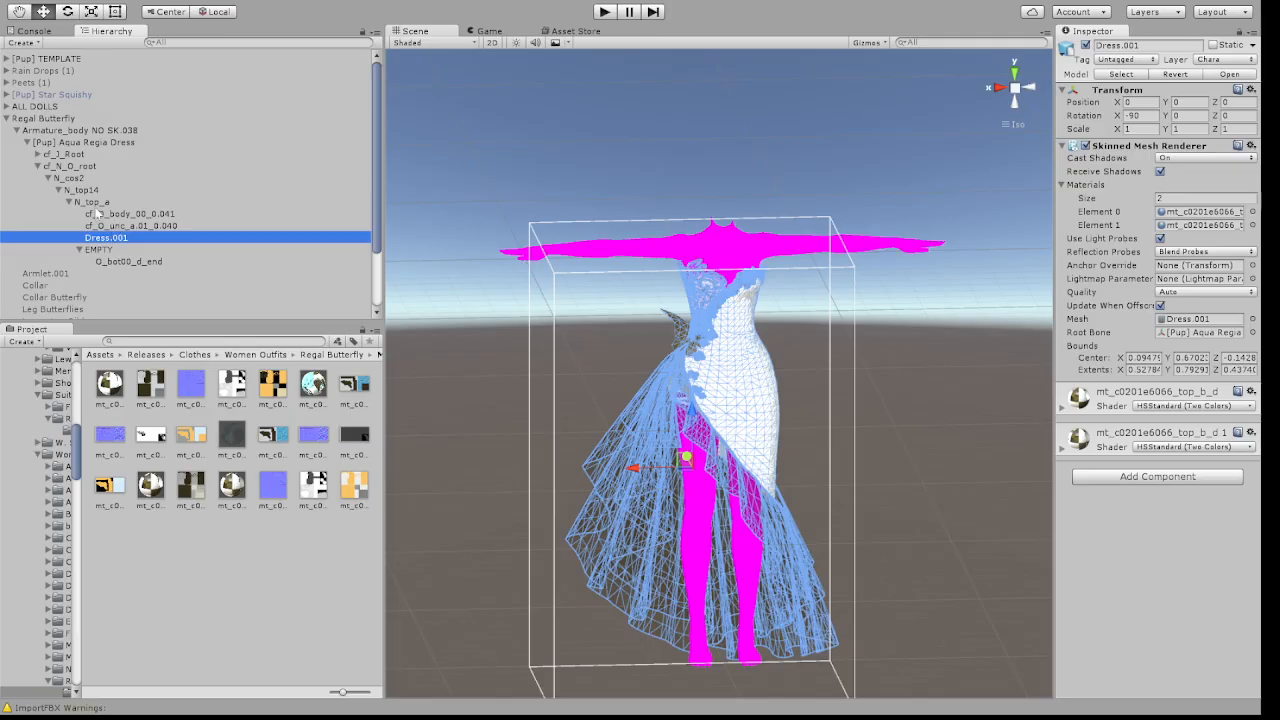
click(96, 203)
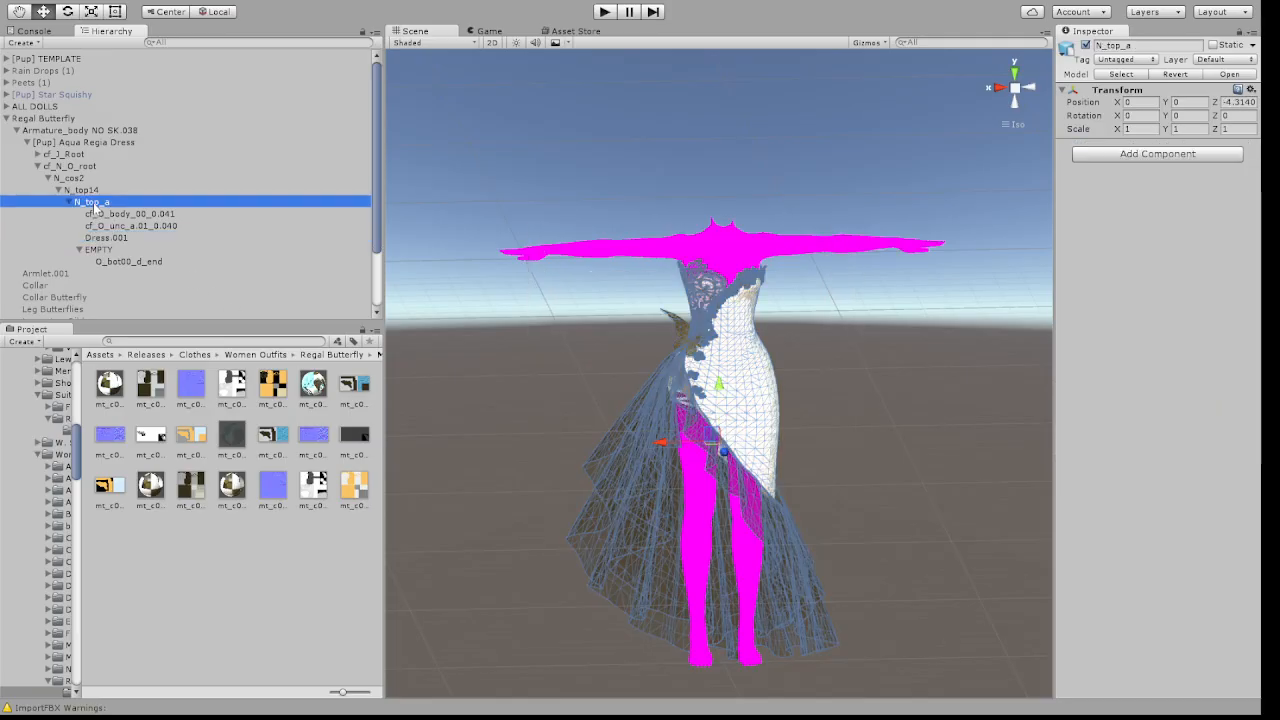
key(ctrl+d)
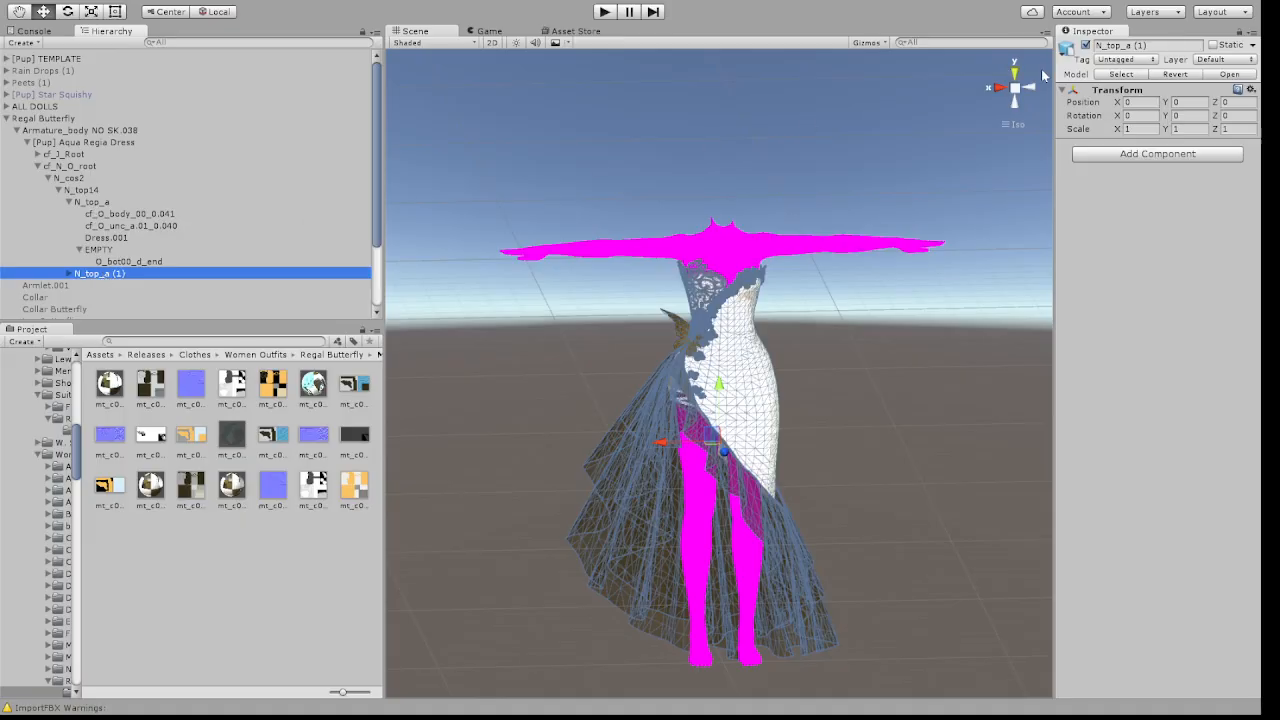
click(1128, 45)
text(N_top_b)
key(Return)
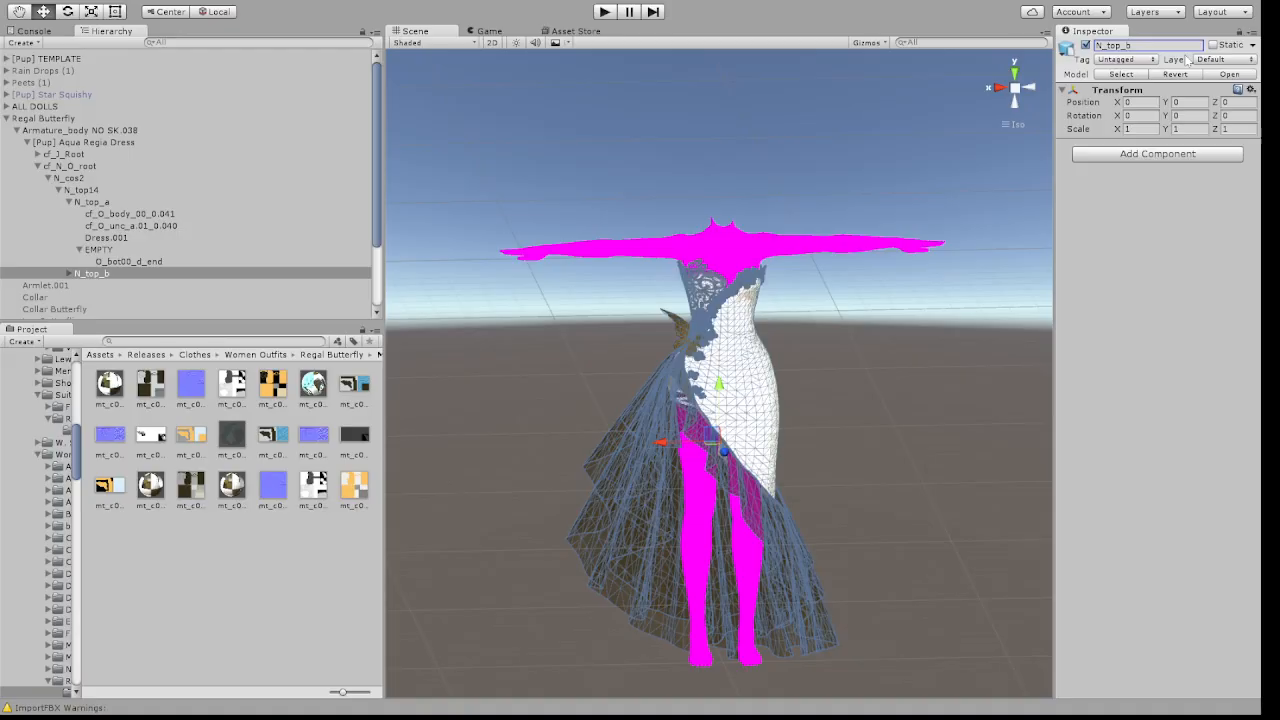
Expand N_top_b and check its cf_O_body_00_0.041 and cf_O_unc_a.01_0.040 meshes
click(72, 276)
click(68, 273)
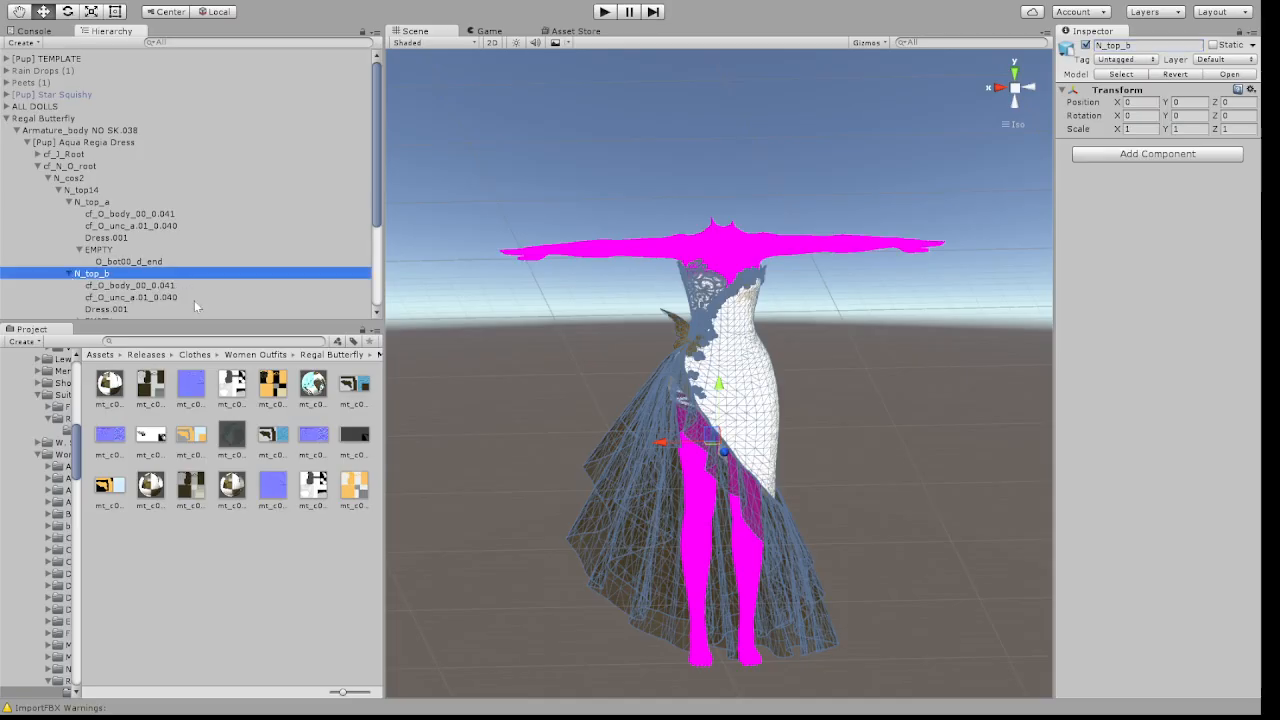
click(112, 285)
click(113, 297)
key(Up)
key(Up)
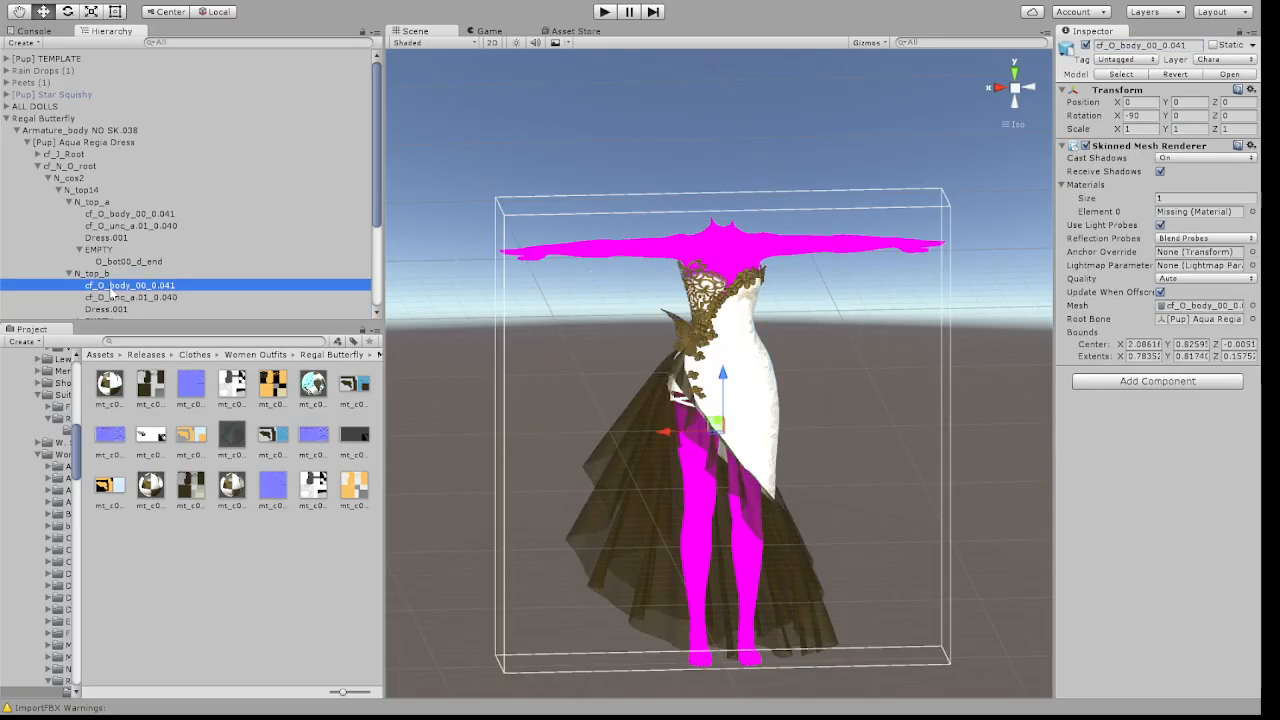
Add a Dynamic Bone script component to [Pup] Aqua Regia Dress
click(27, 142)
click(36, 154)
click(64, 143)
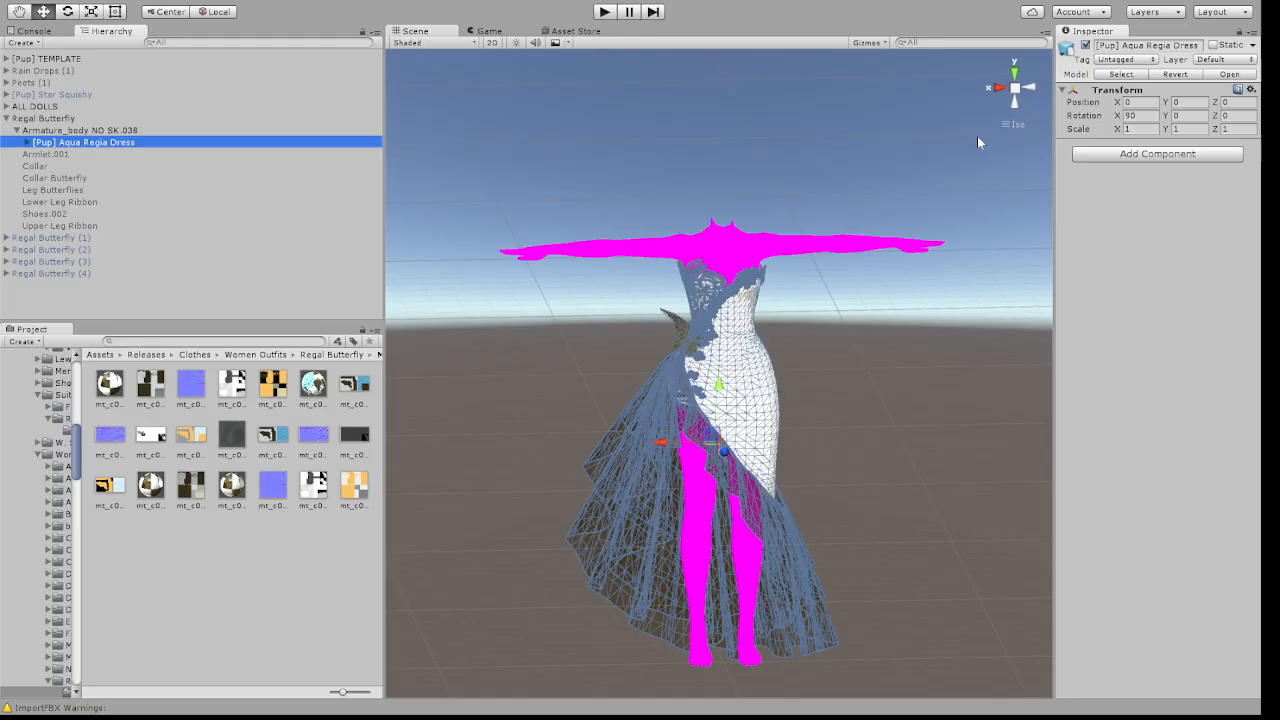
click(1105, 156)
click(1122, 206)
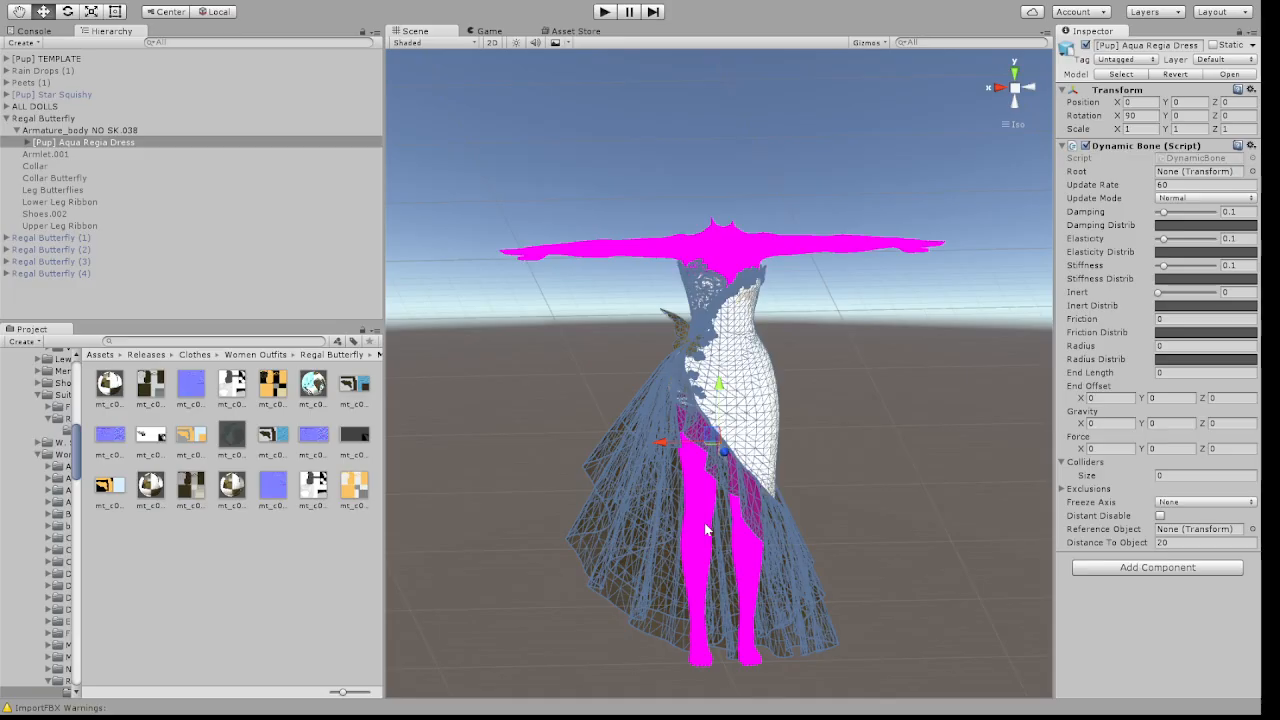
Enable Rain Drops (1) and copy the first Dynamic Bone component, rooted at j_sk_s_a_r, from [Pup] Rainy Day Coverup
click(21, 72)
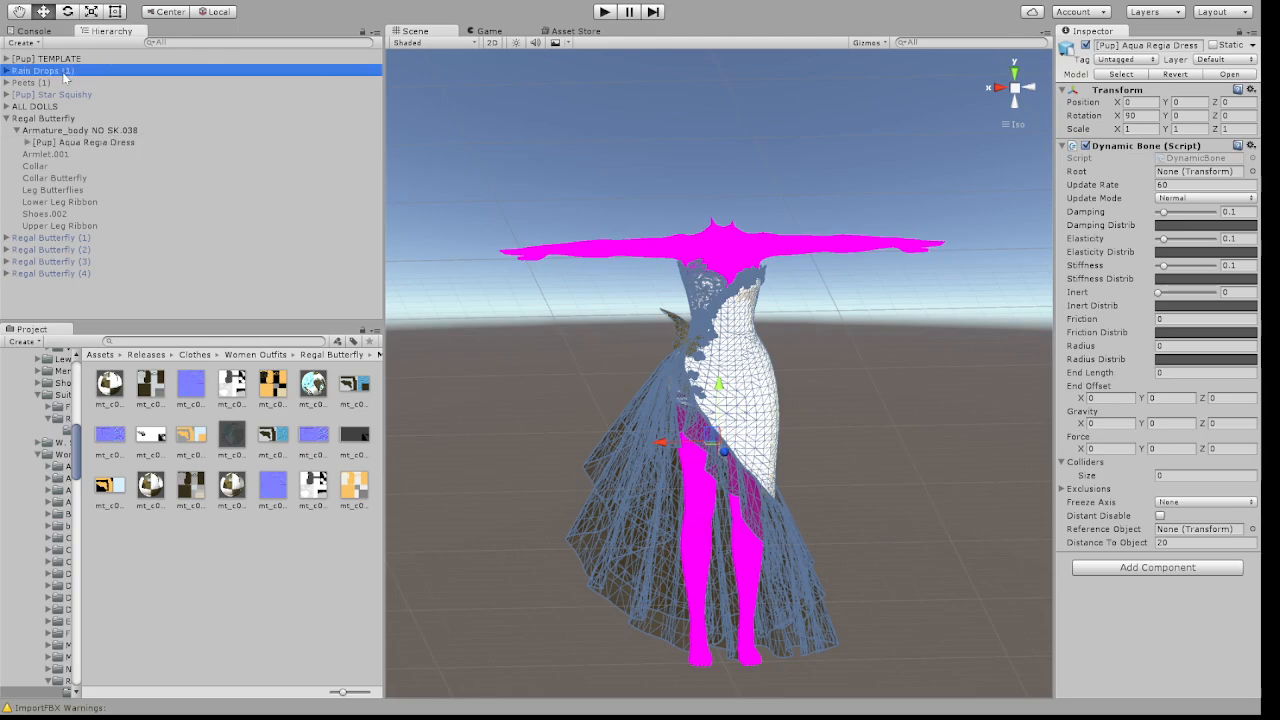
click(57, 74)
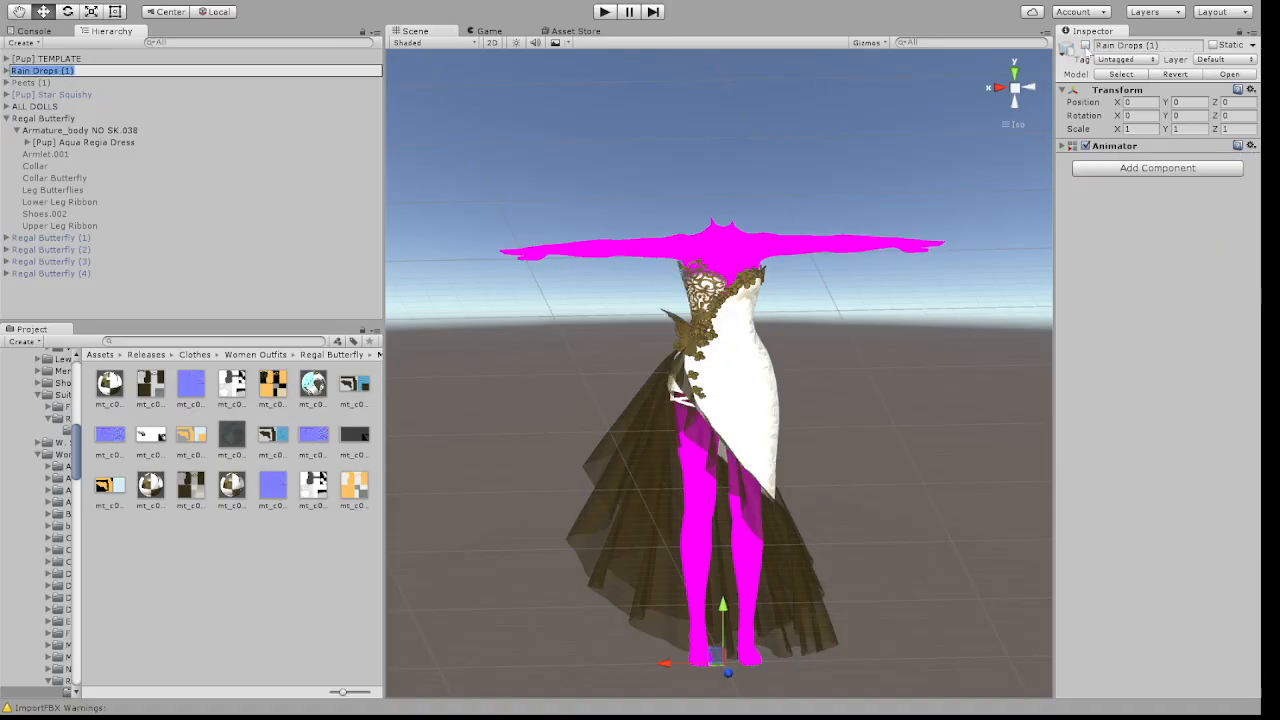
click(1088, 51)
click(1086, 46)
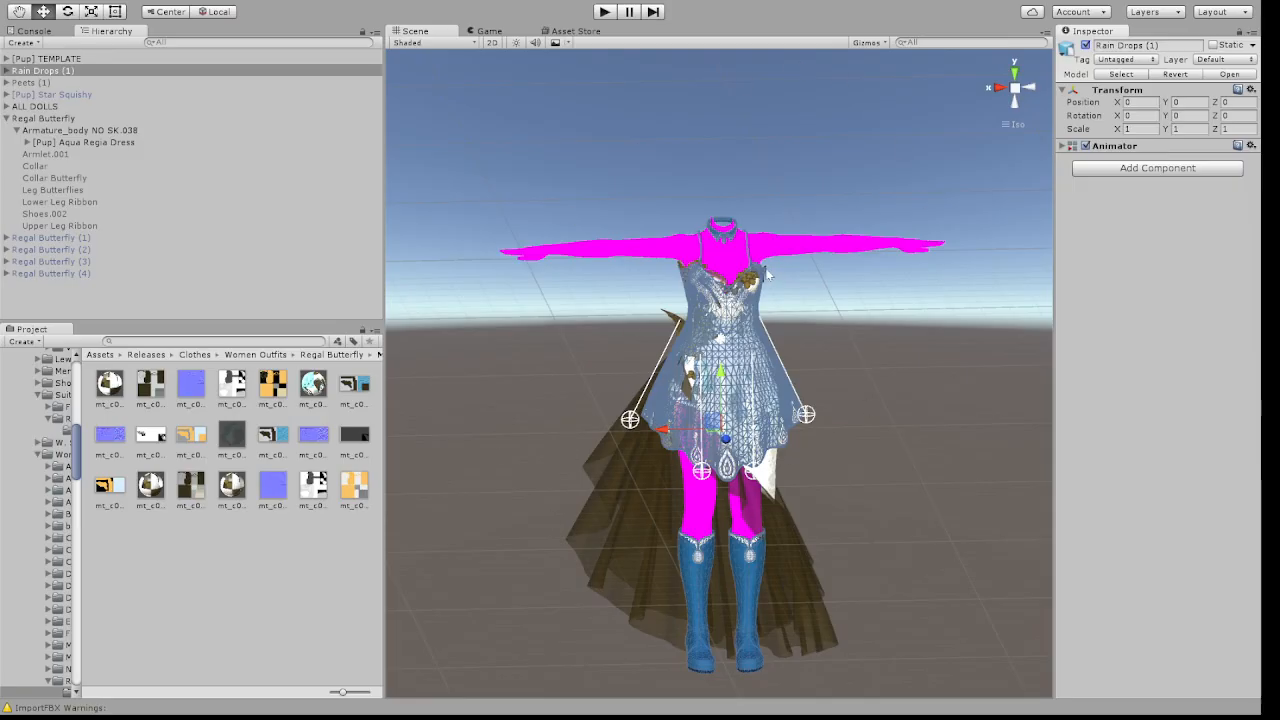
click(6, 70)
click(32, 84)
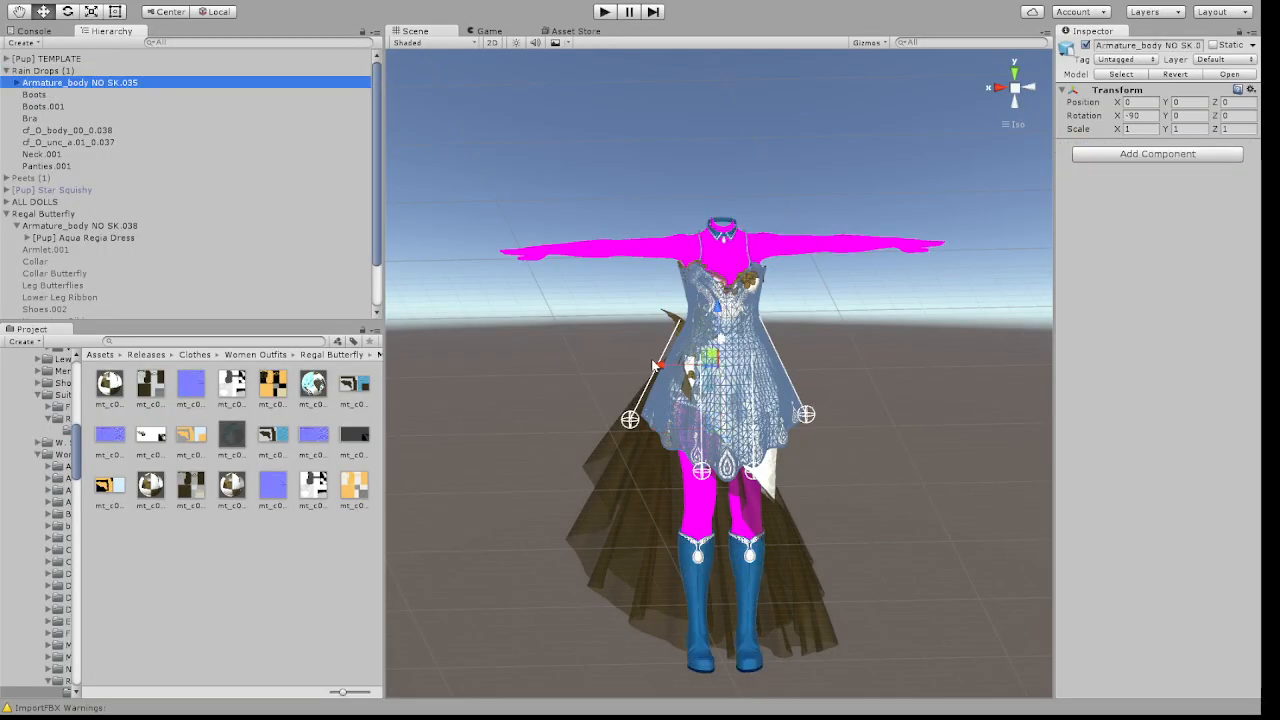
click(17, 84)
click(58, 95)
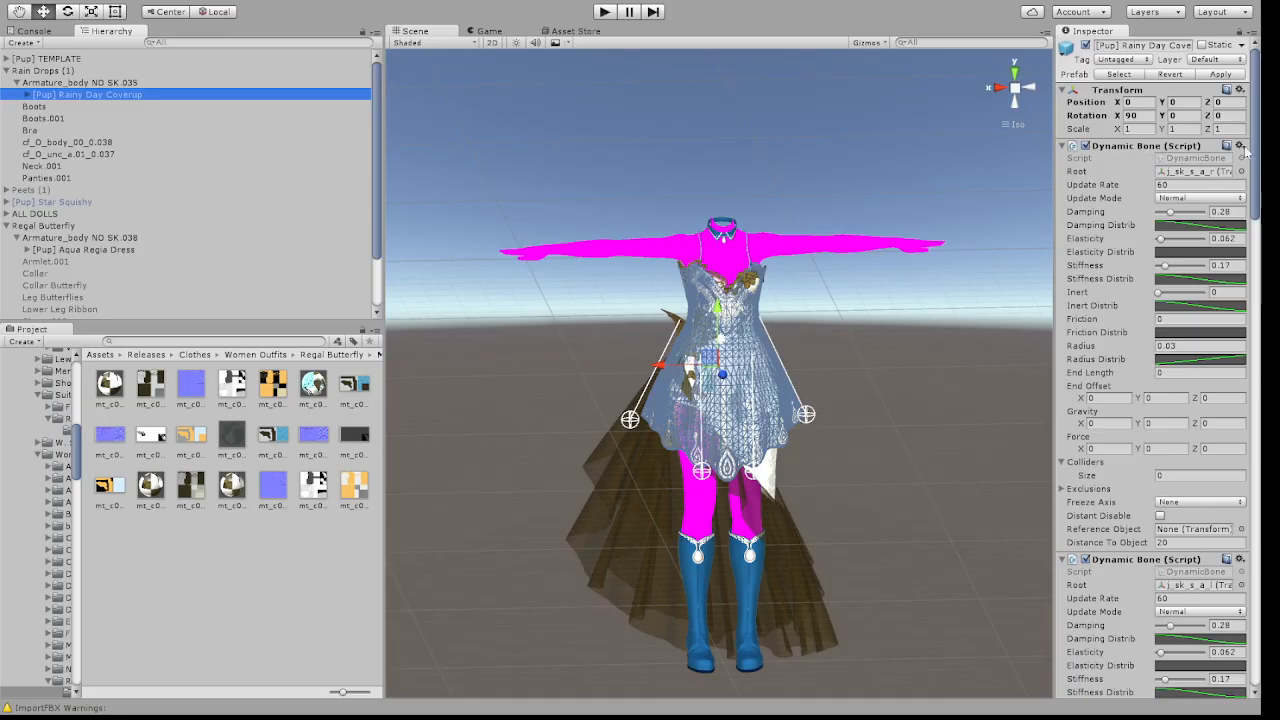
click(1155, 253)
click(1063, 147)
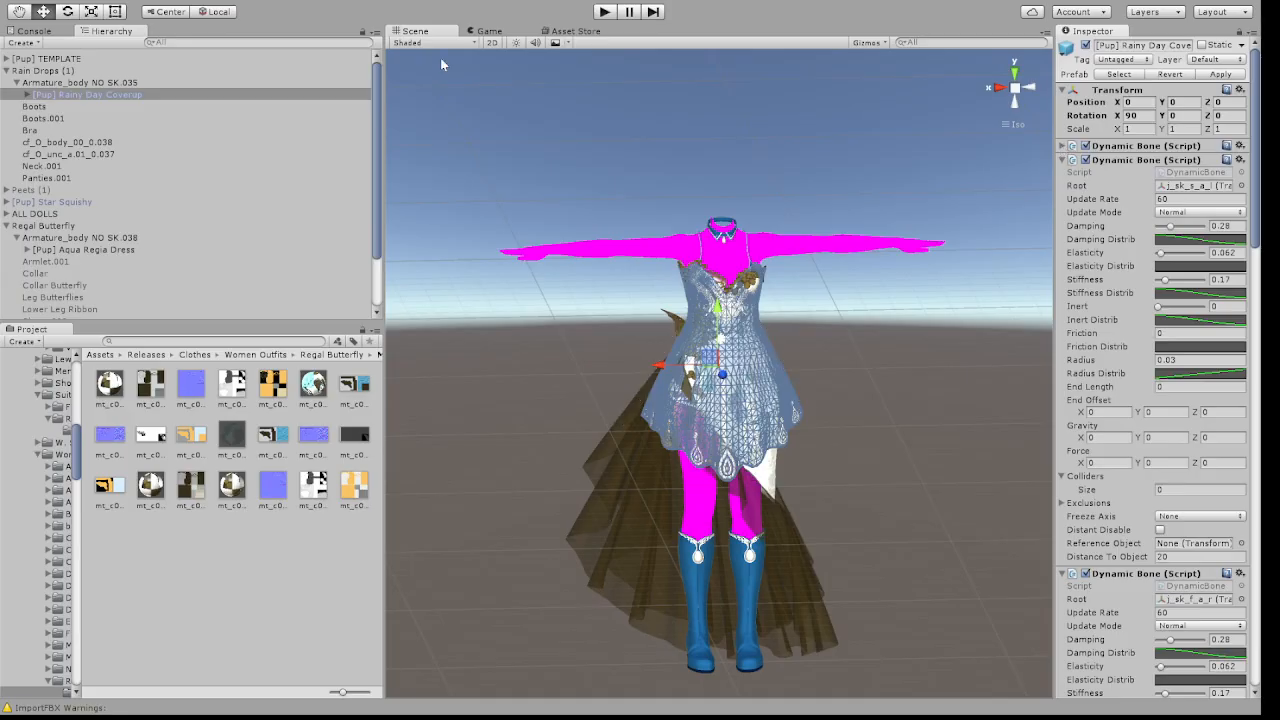
Disable Rain Drops (1) and paste the copied Dynamic Bone values onto the Dynamic Bone script of [Pup] Aqua Regia Dress
click(55, 73)
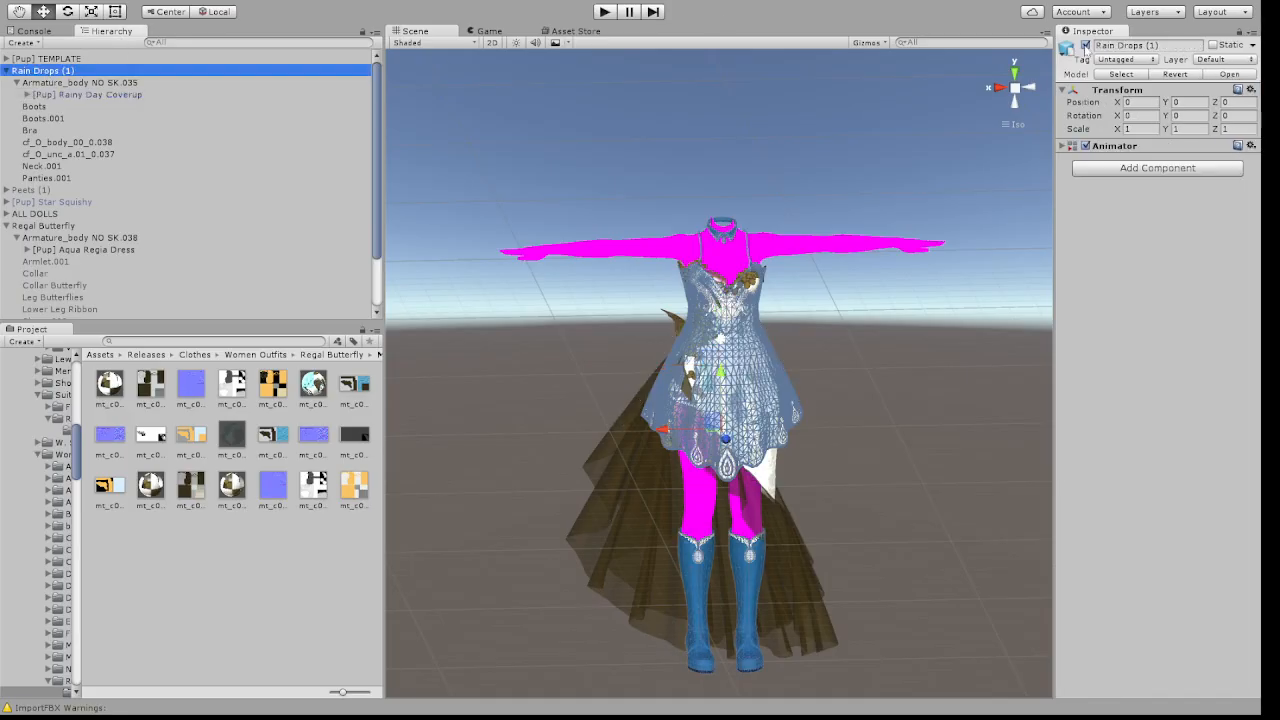
click(1086, 46)
click(7, 71)
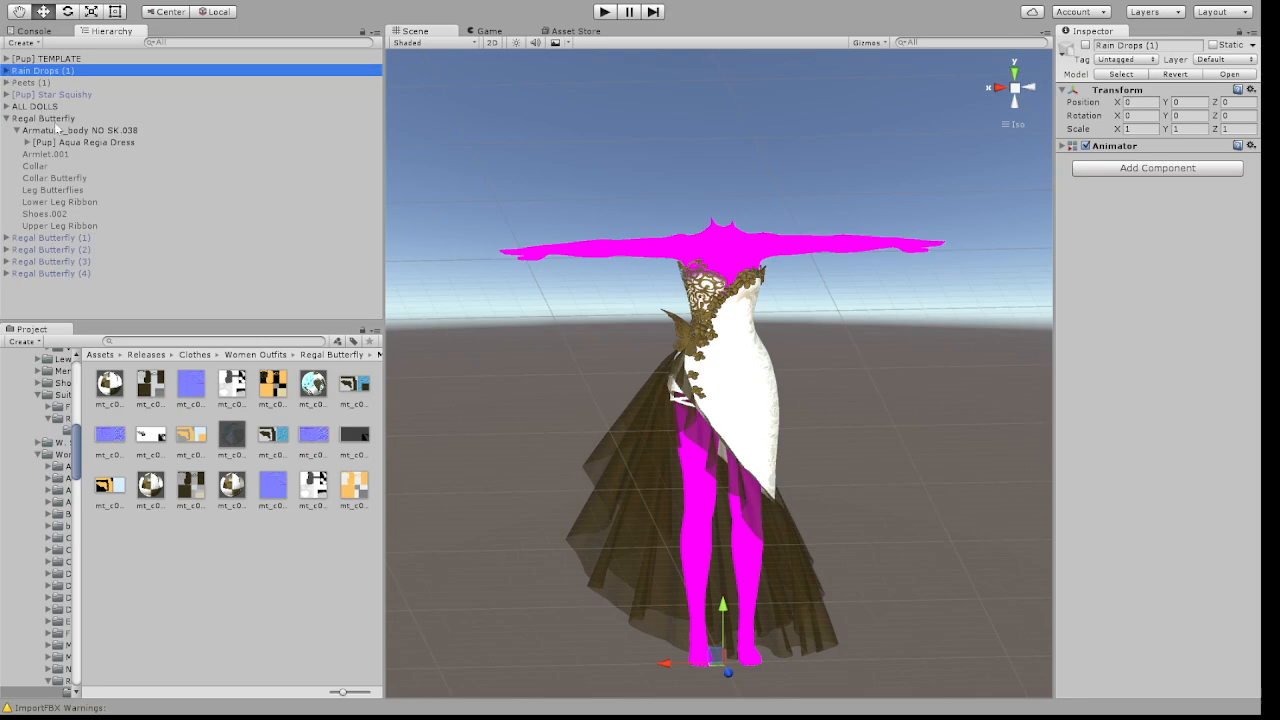
click(83, 142)
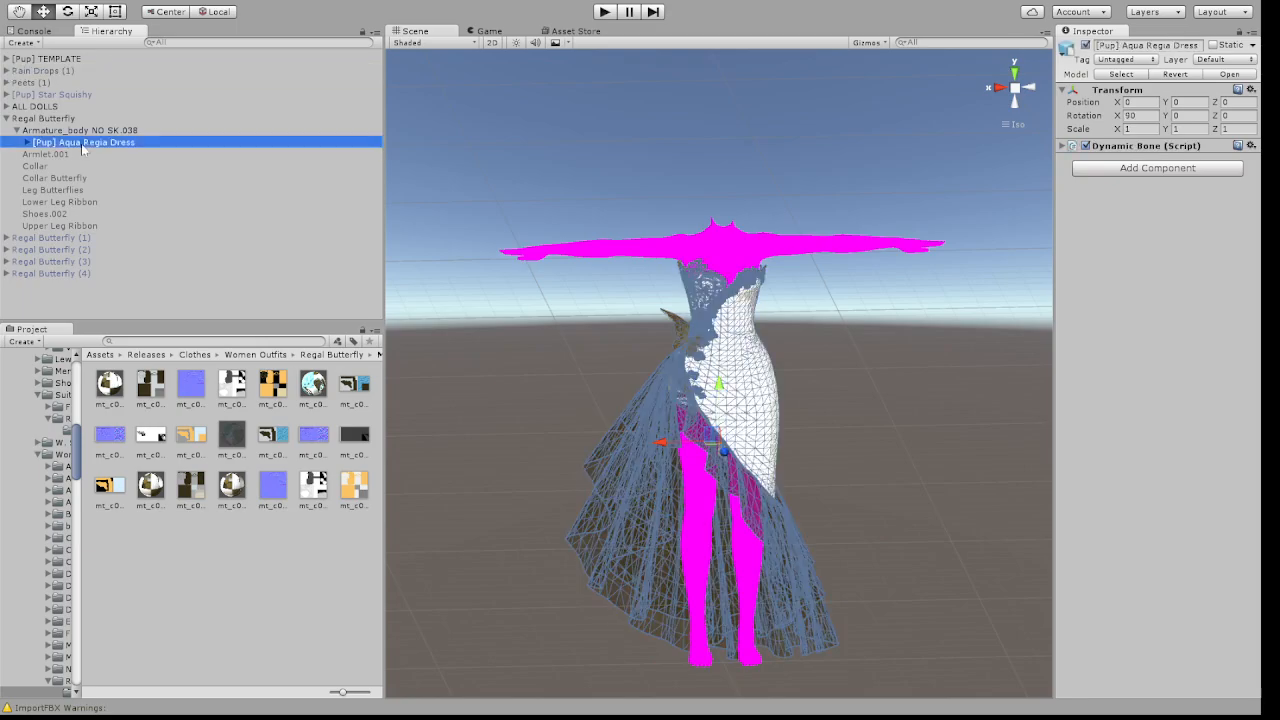
click(1063, 146)
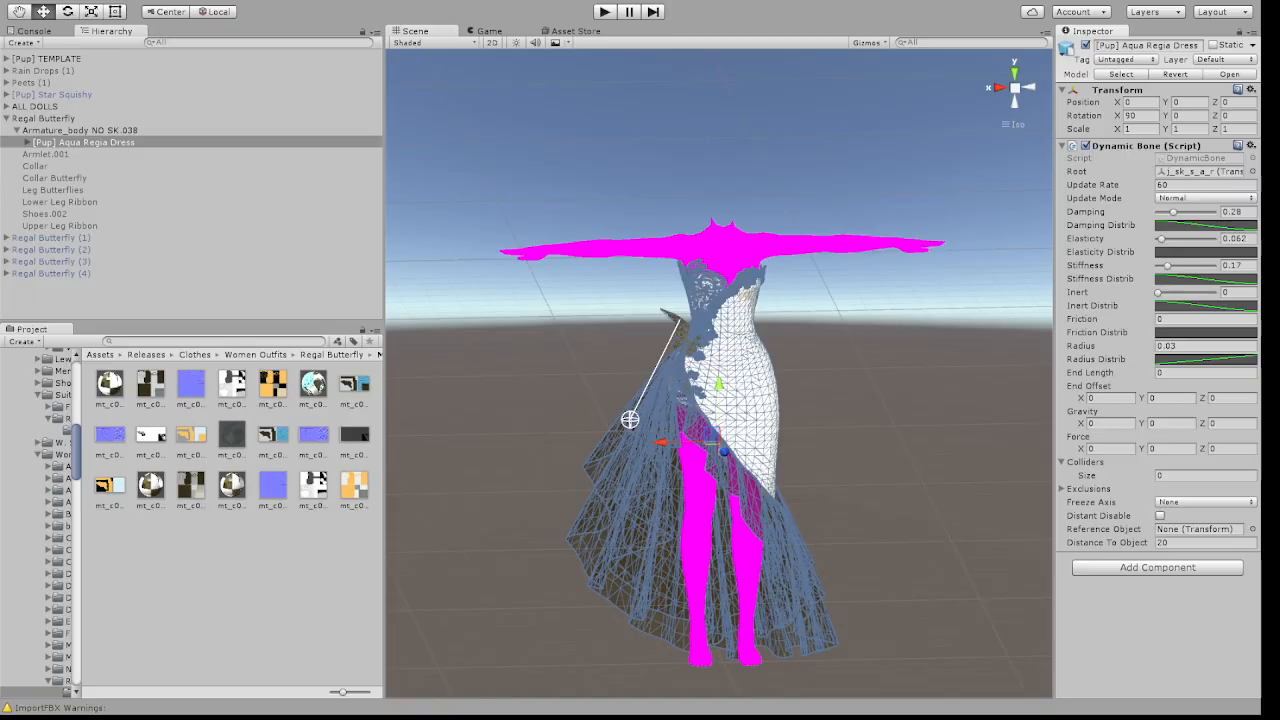
Trace the pasted Root reference in the hierarchy and set the dress's Dynamic Bone Root to j_sk_b_a_l
click(1187, 173)
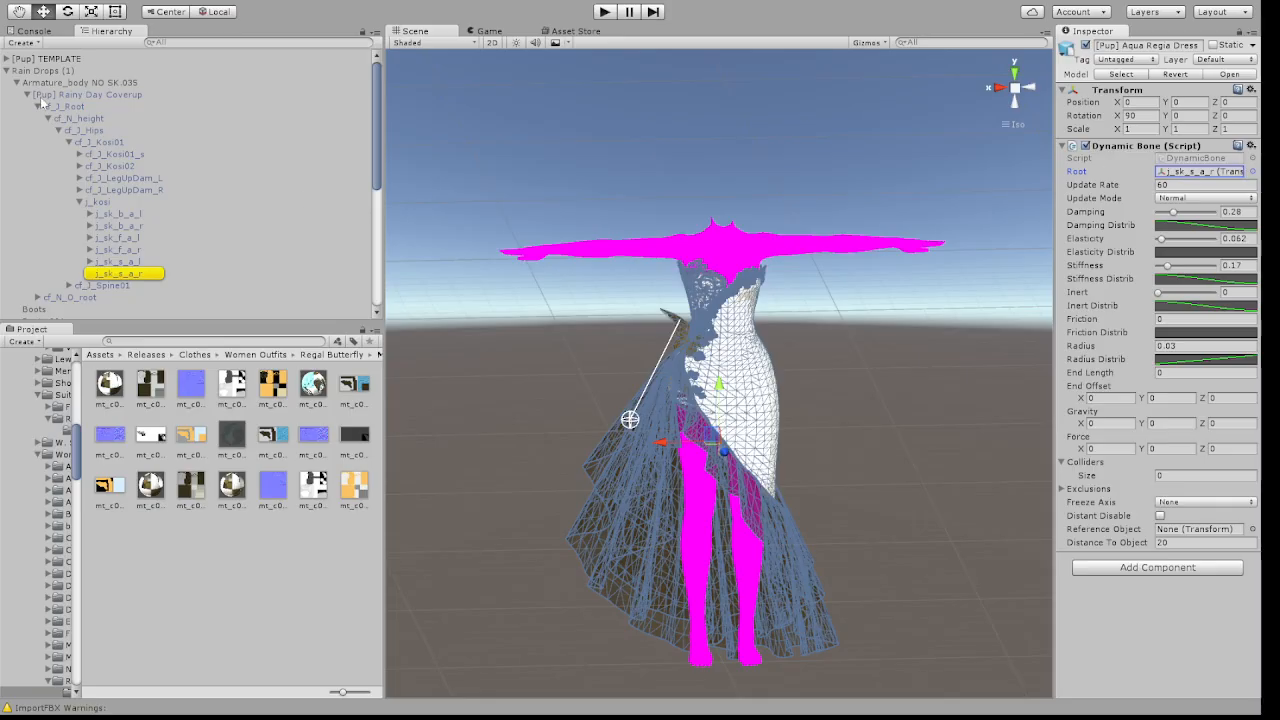
click(7, 71)
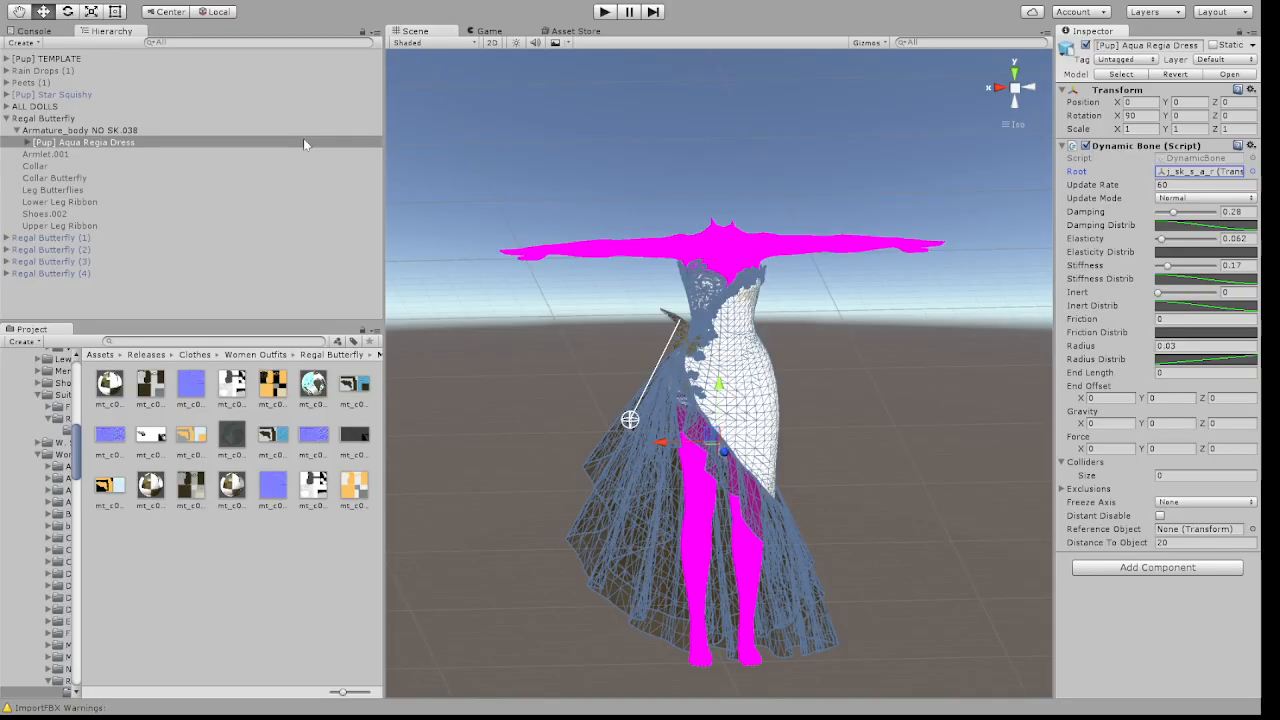
key(ctrl+z)
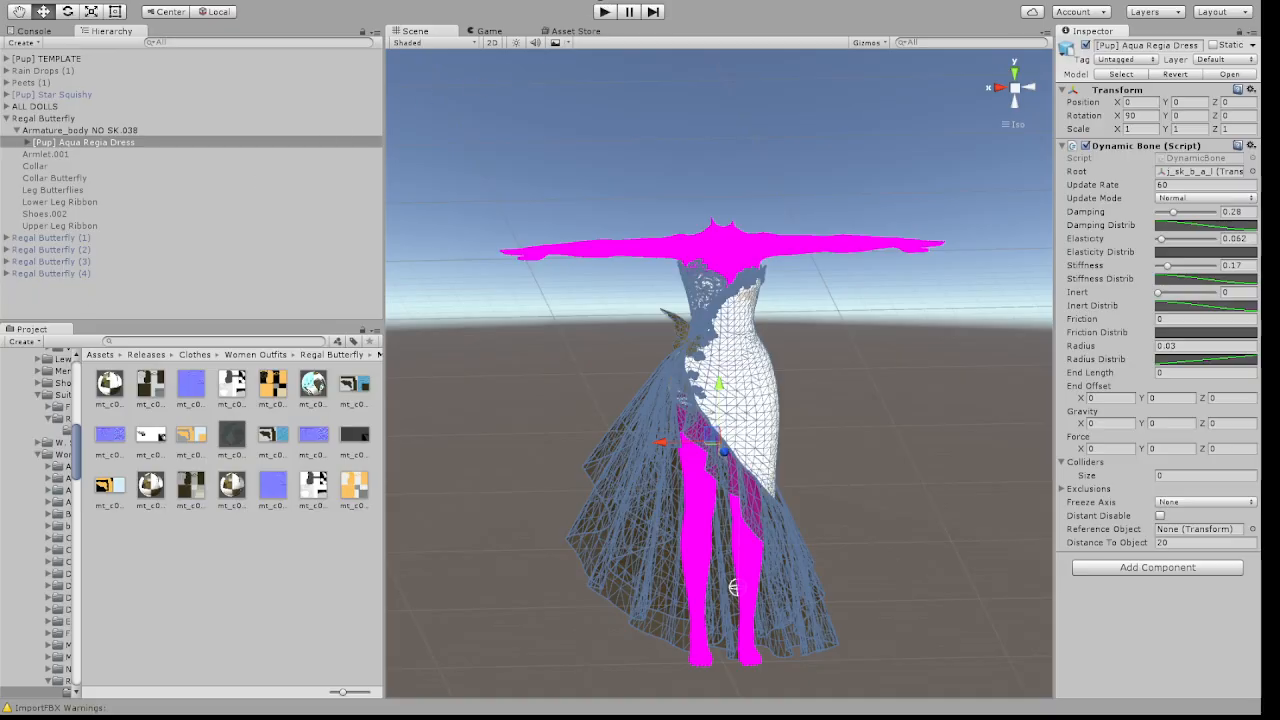
Run play mode and try moving [Pup] Aqua Regia Dress in the Scene view to test its bone physics
click(604, 11)
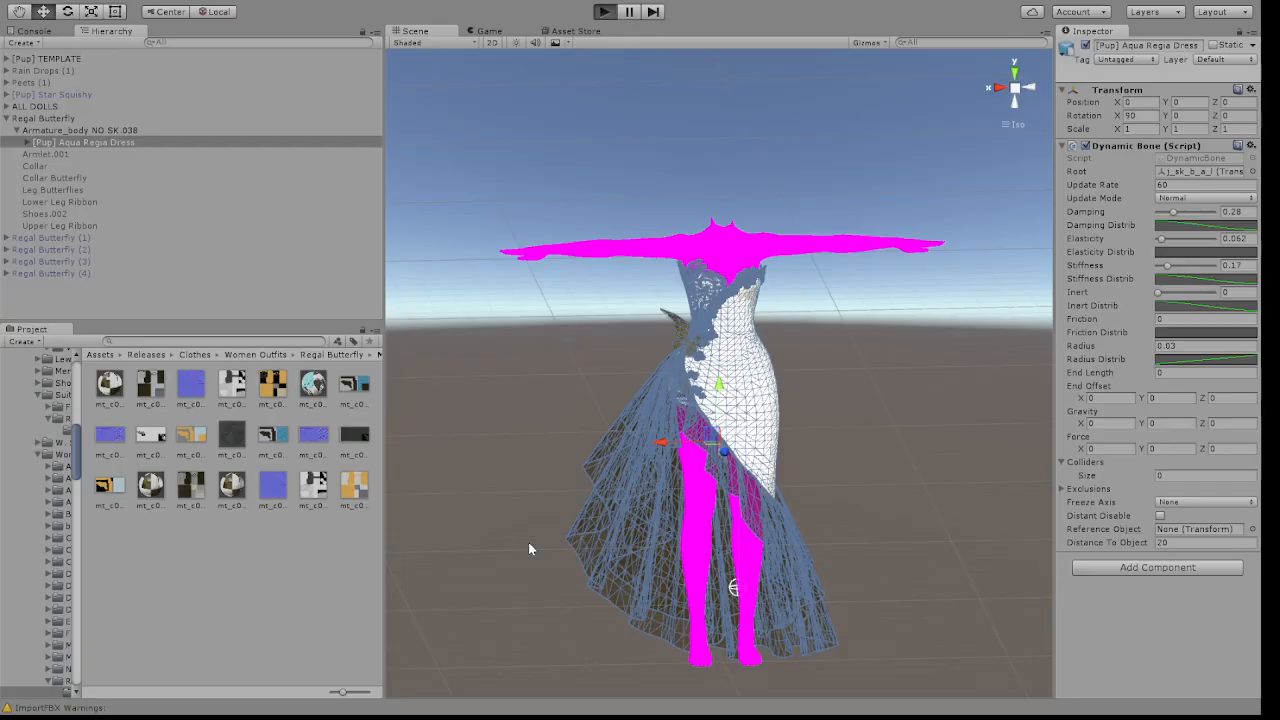
key(ctrl+p)
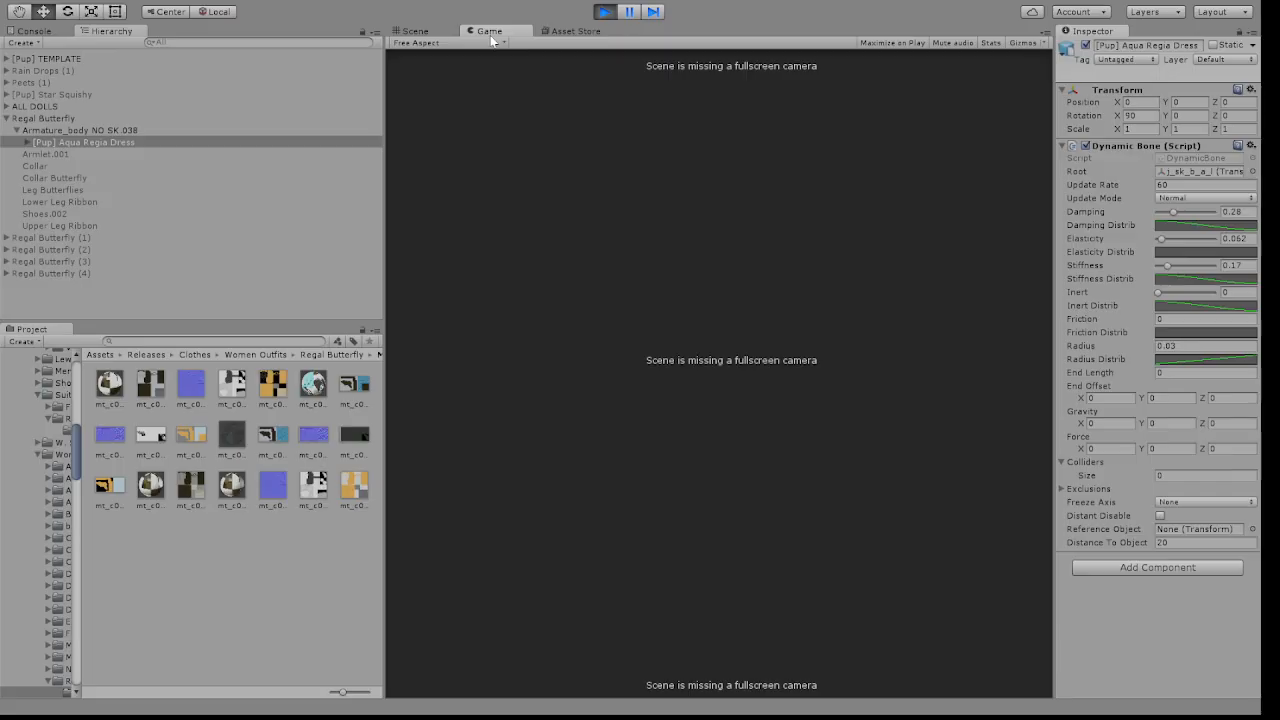
click(443, 35)
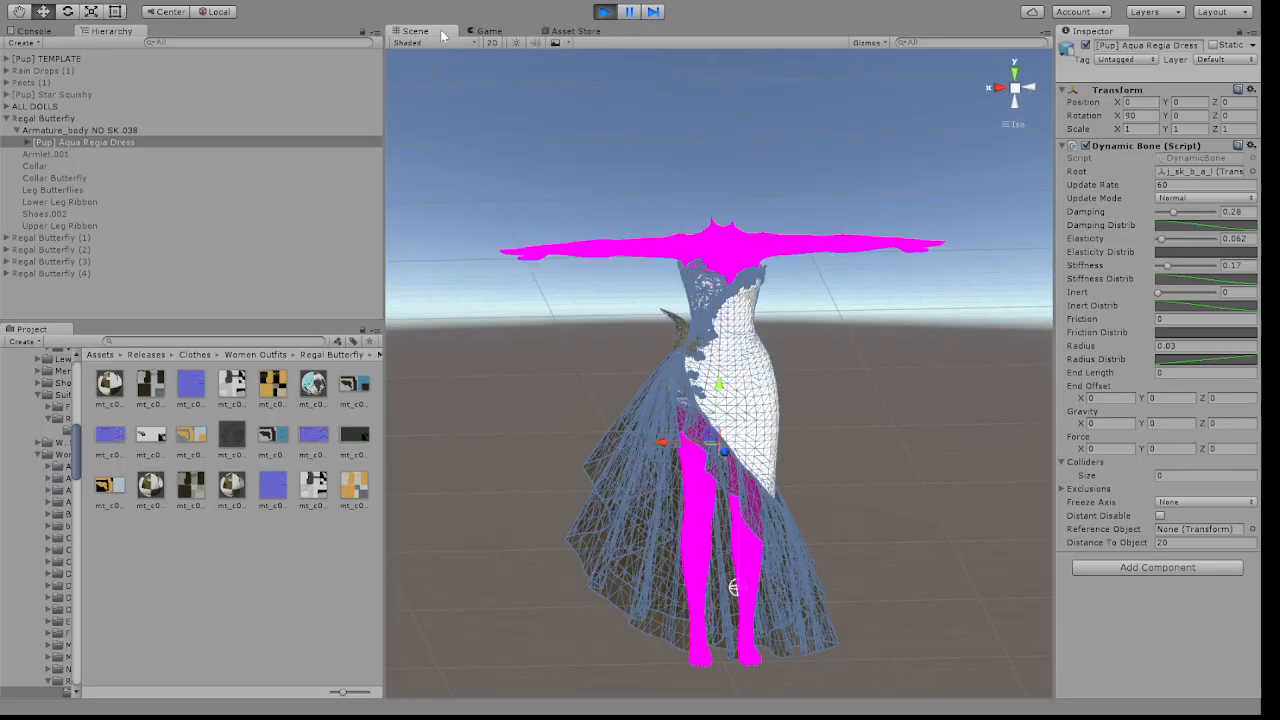
drag(660, 448, 682, 377)
click(603, 13)
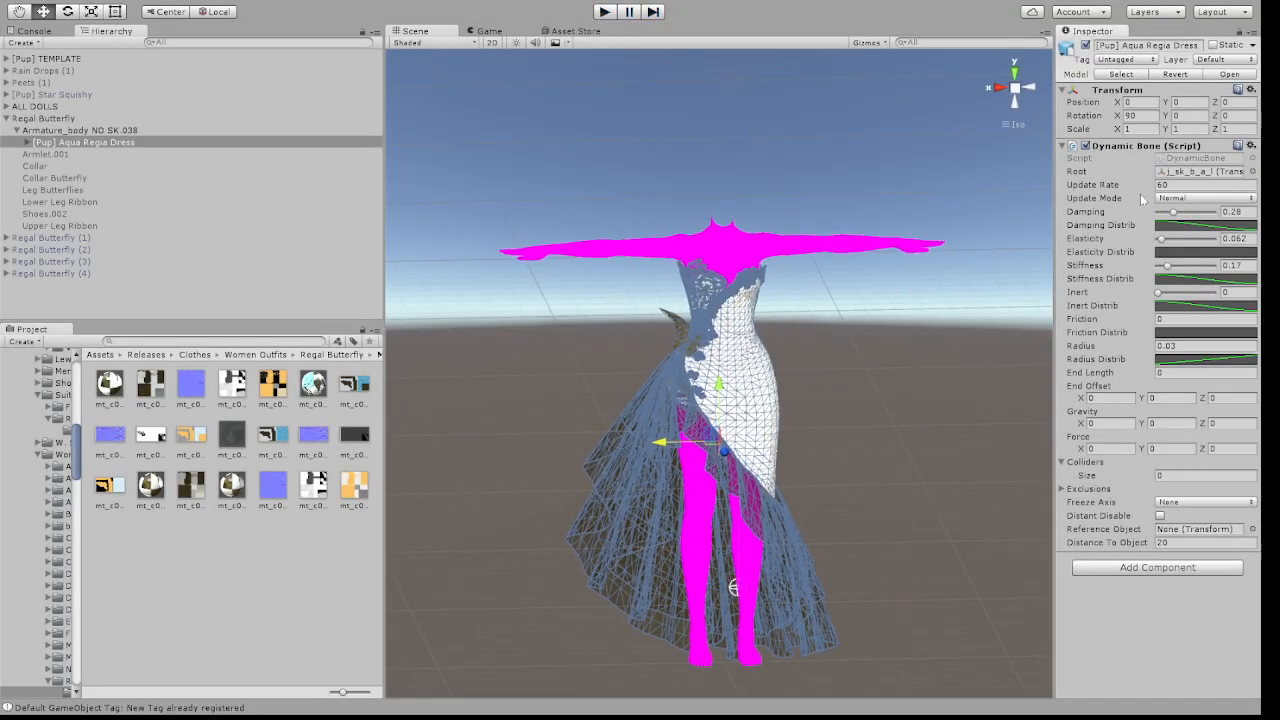
Locate the assigned Root bone in the hierarchy and run another physics test, shifting the dress along X
click(1220, 173)
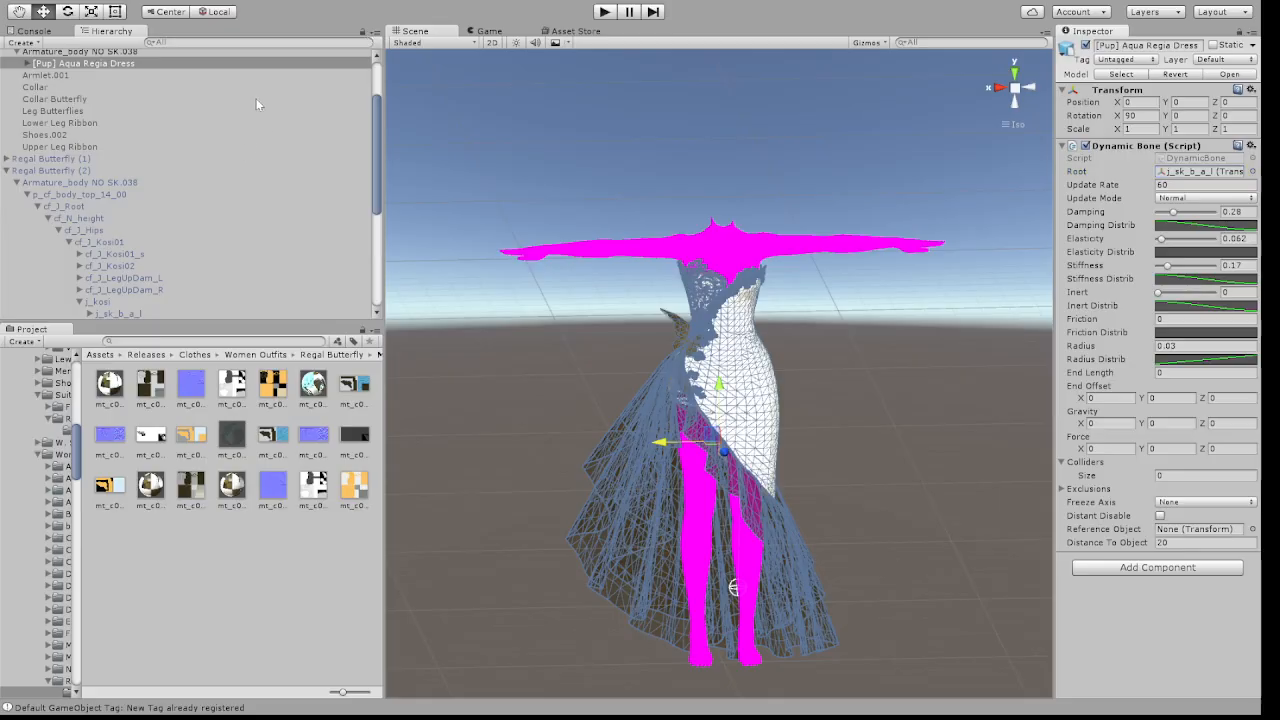
click(604, 12)
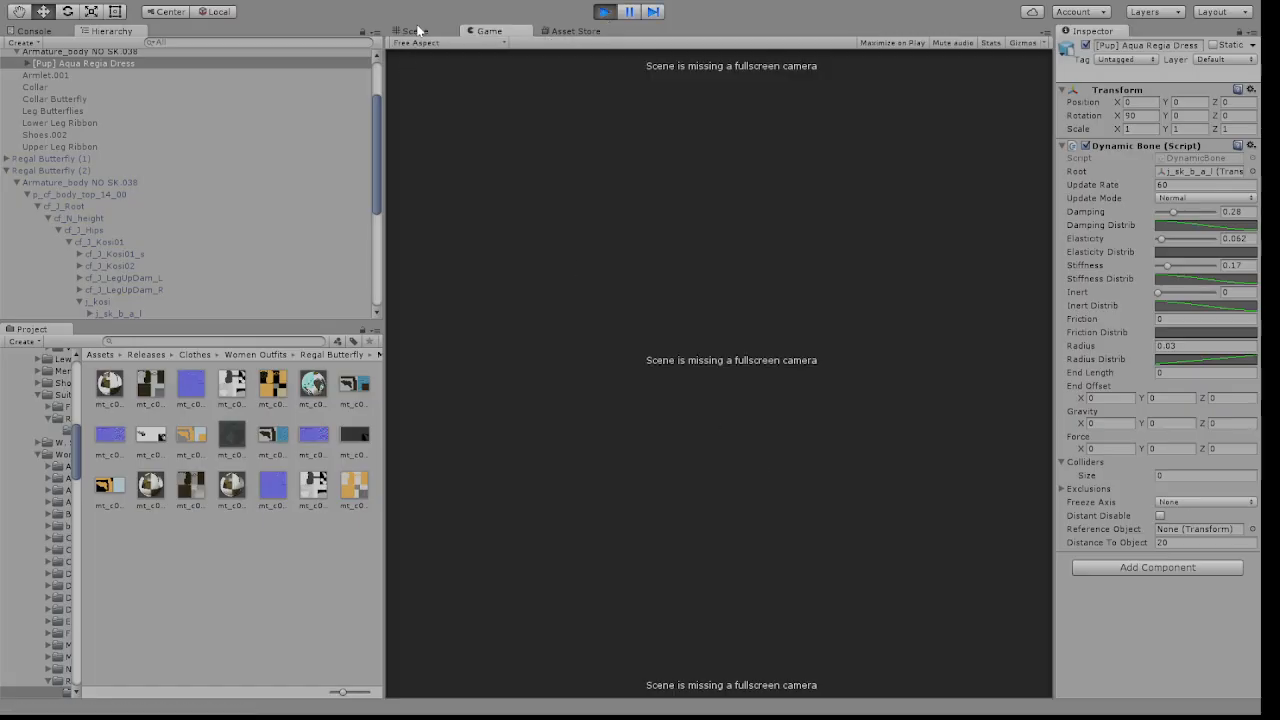
click(414, 31)
drag(659, 440, 634, 440)
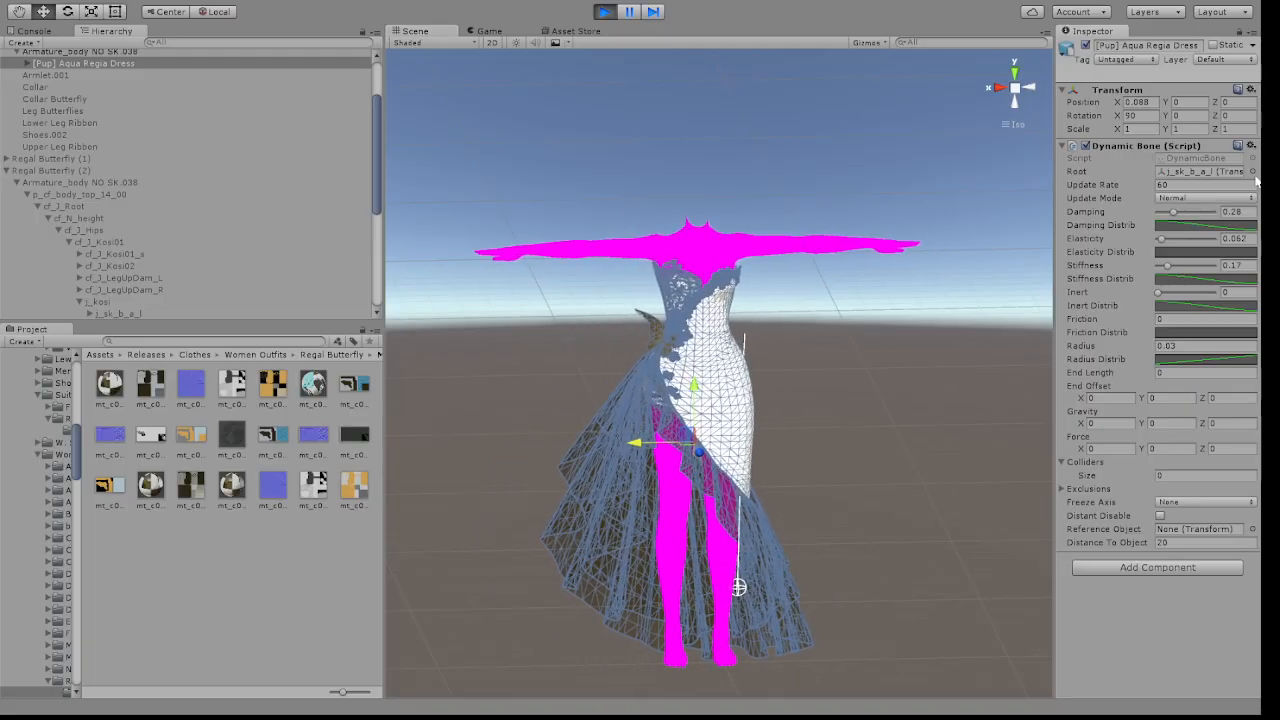
click(605, 12)
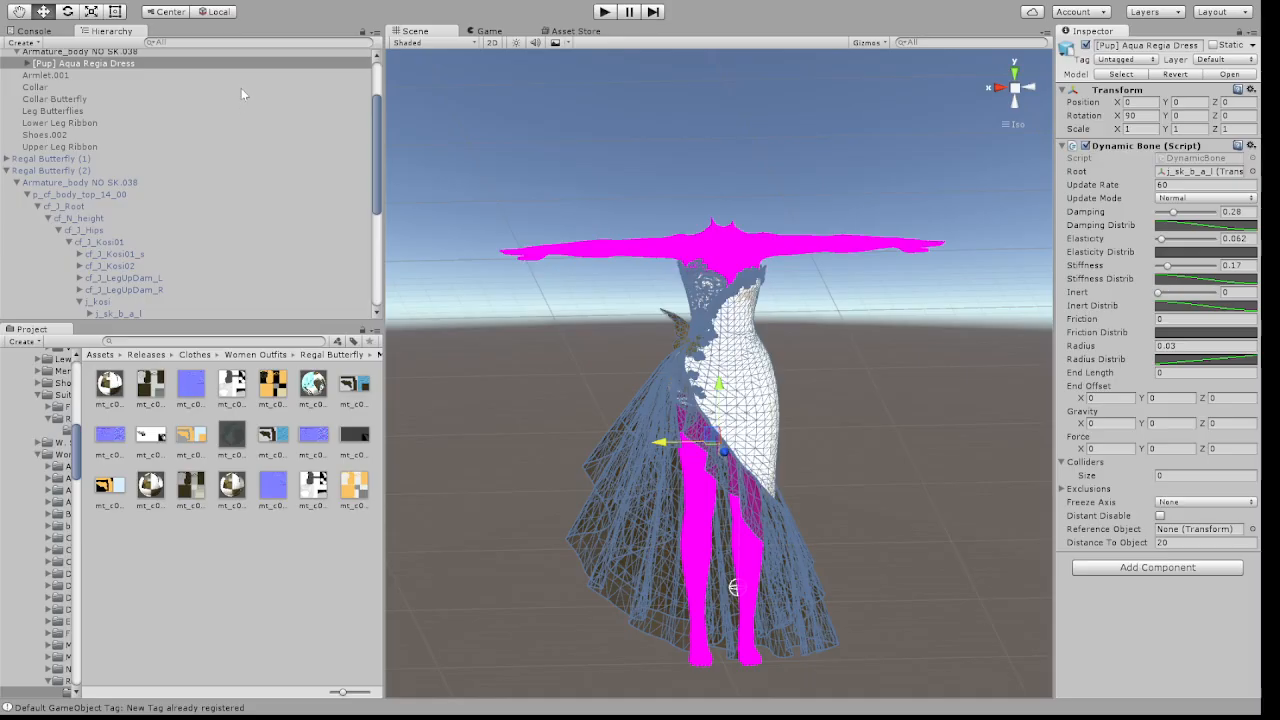
Test the dress's bone physics in play mode by shifting it along X, and stop the simulation
click(605, 12)
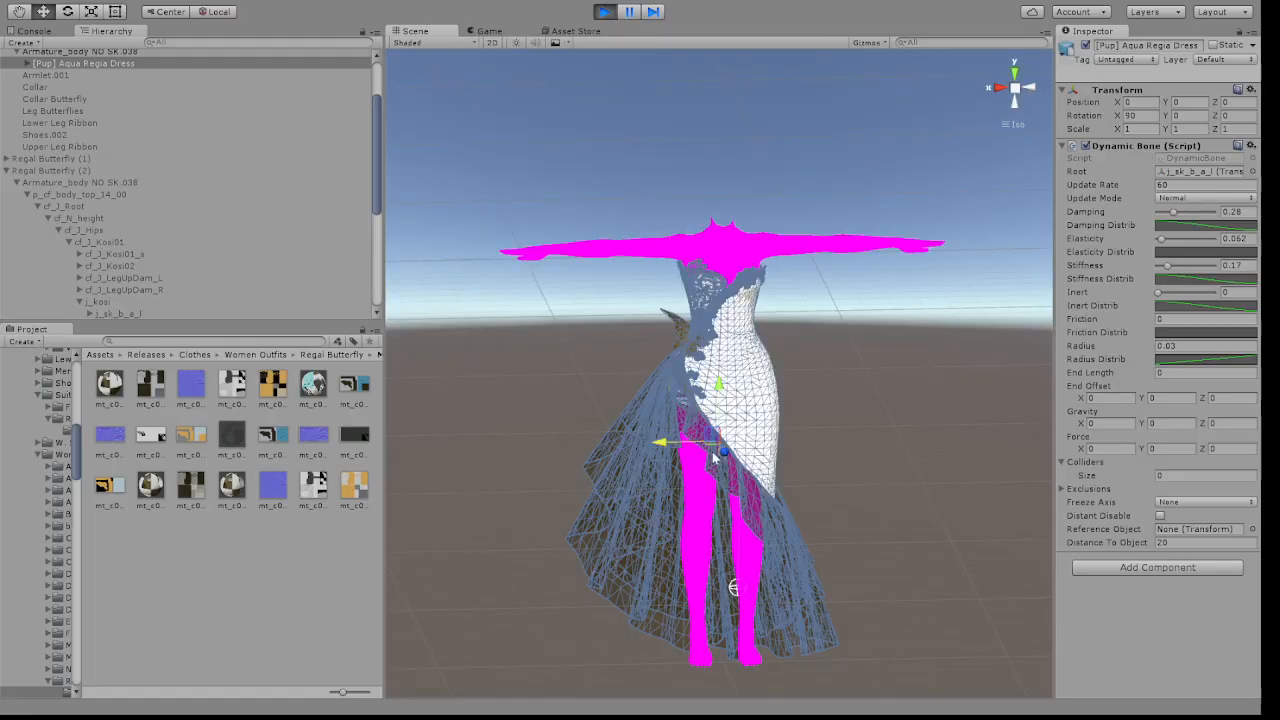
drag(665, 445, 625, 443)
click(604, 11)
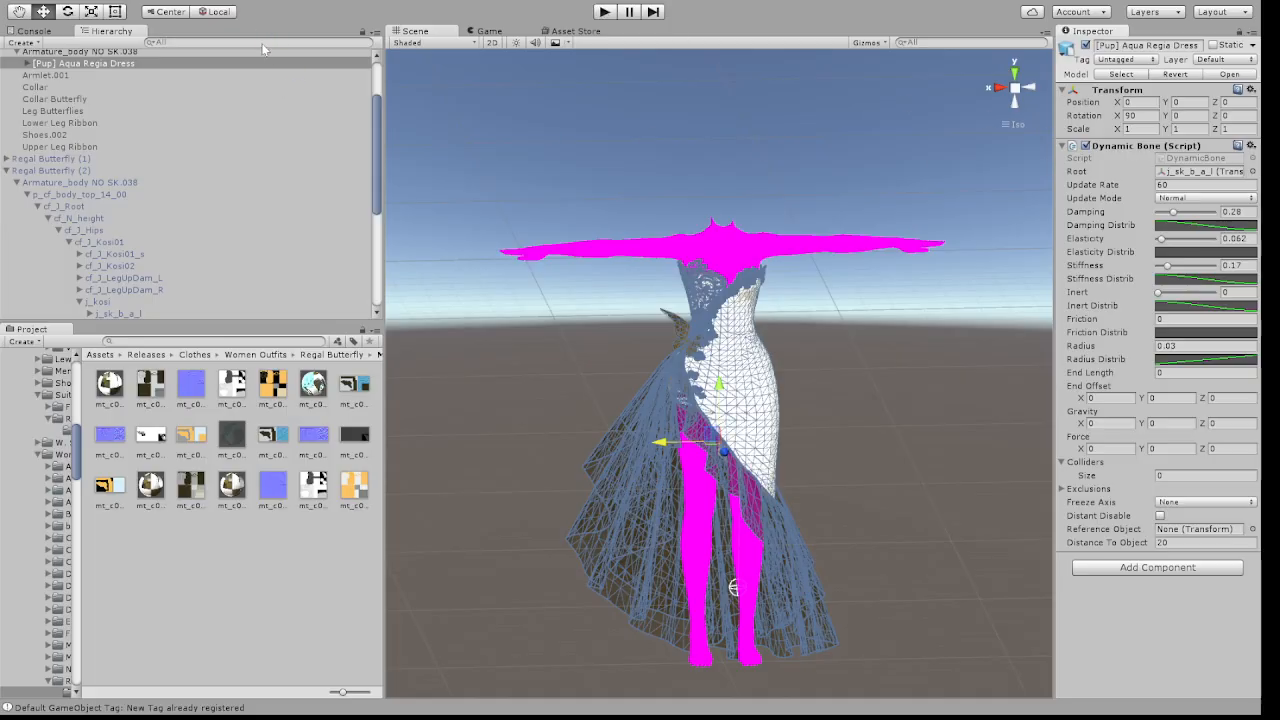
Run a physics test shifting the dress to about X 0.166 and, from the left view, to about Y -0.635
click(604, 11)
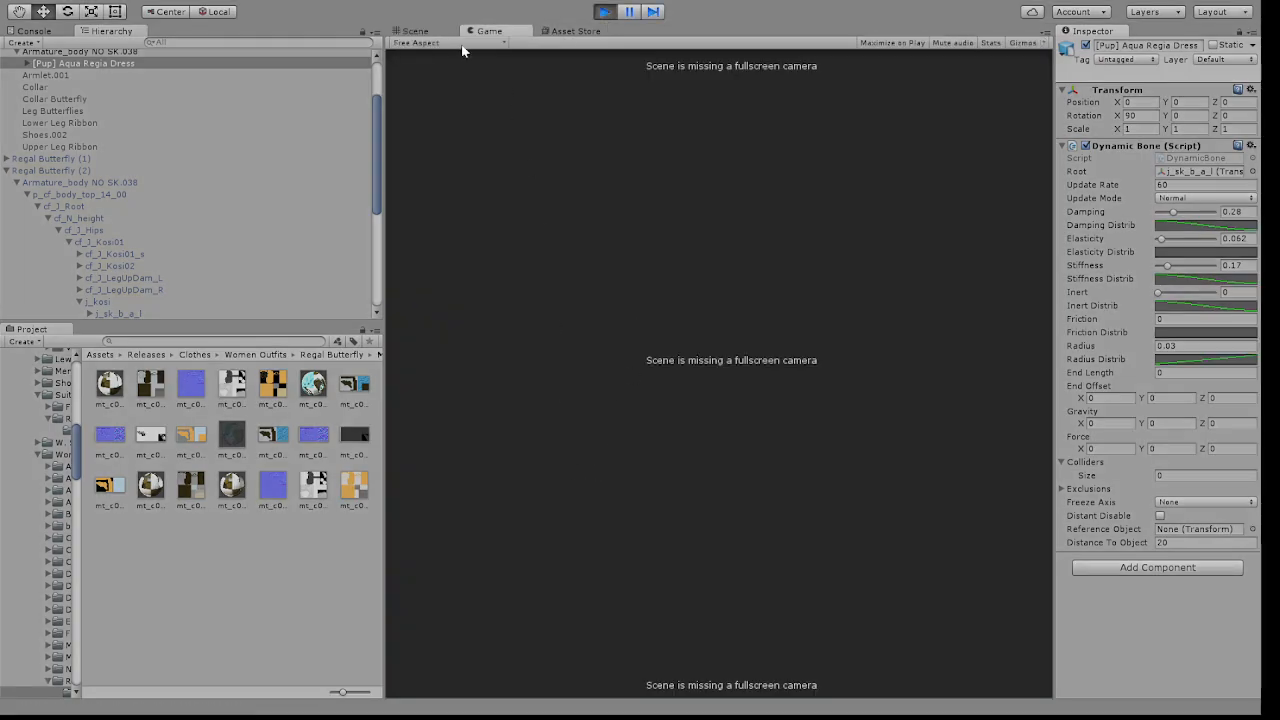
click(429, 34)
drag(670, 442, 592, 425)
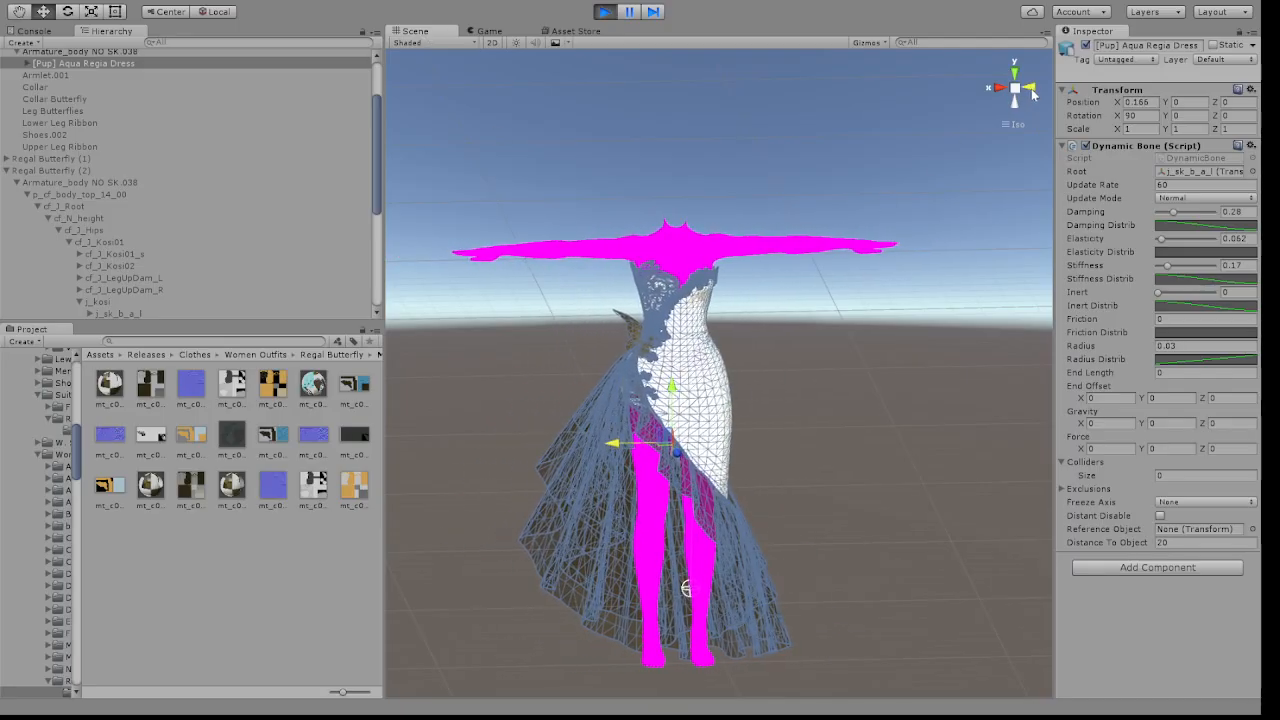
click(1029, 89)
drag(775, 462, 608, 461)
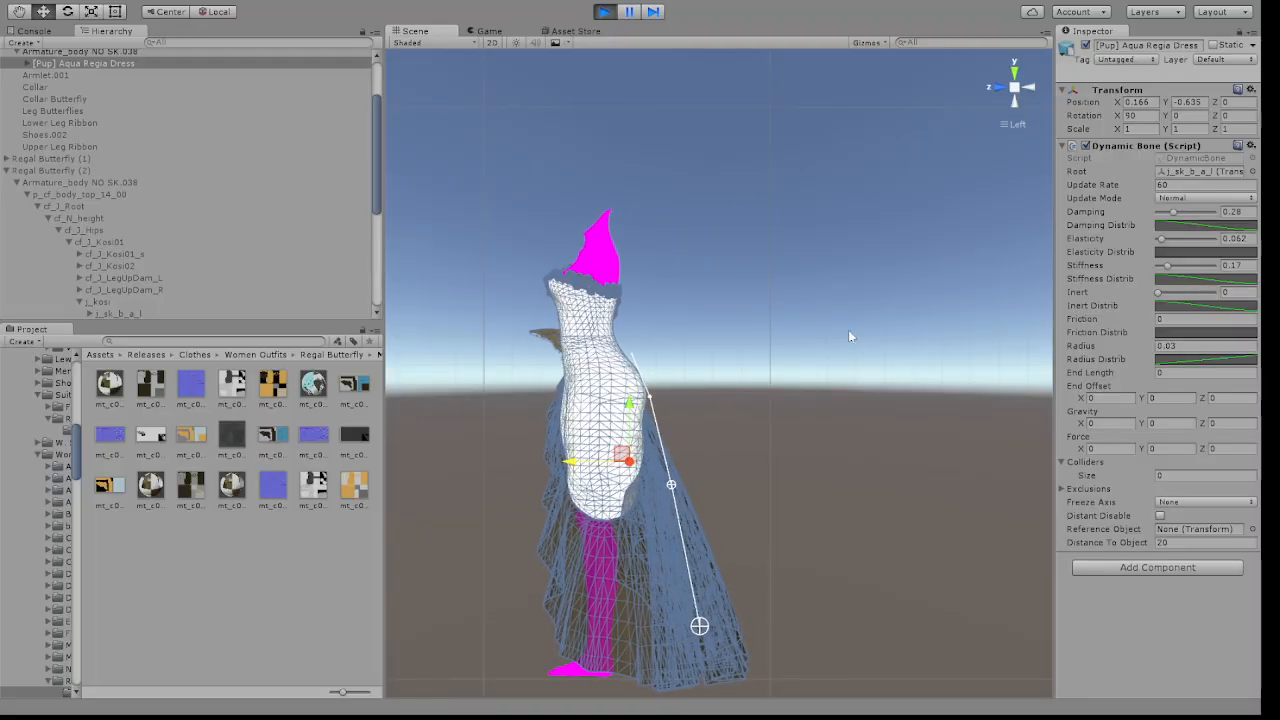
click(603, 13)
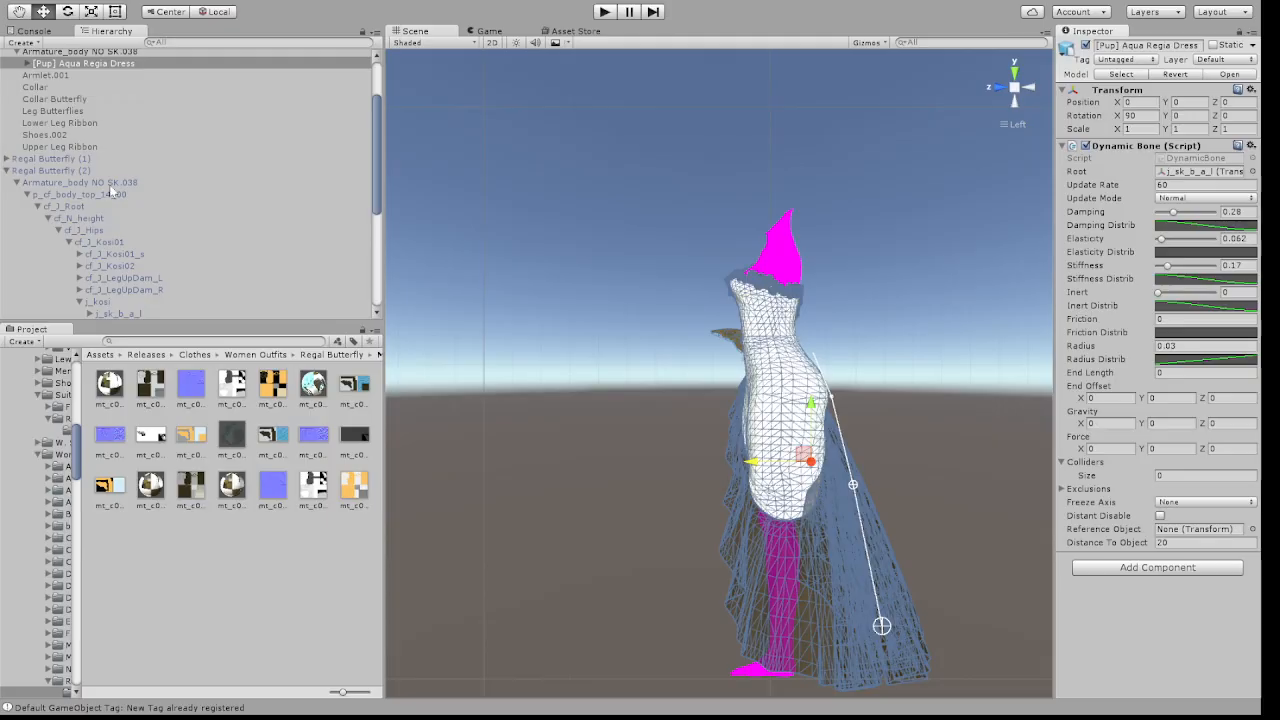
Repeat the play mode test from the left view, moving the dress forward to check how the back skirt bone swings
click(604, 12)
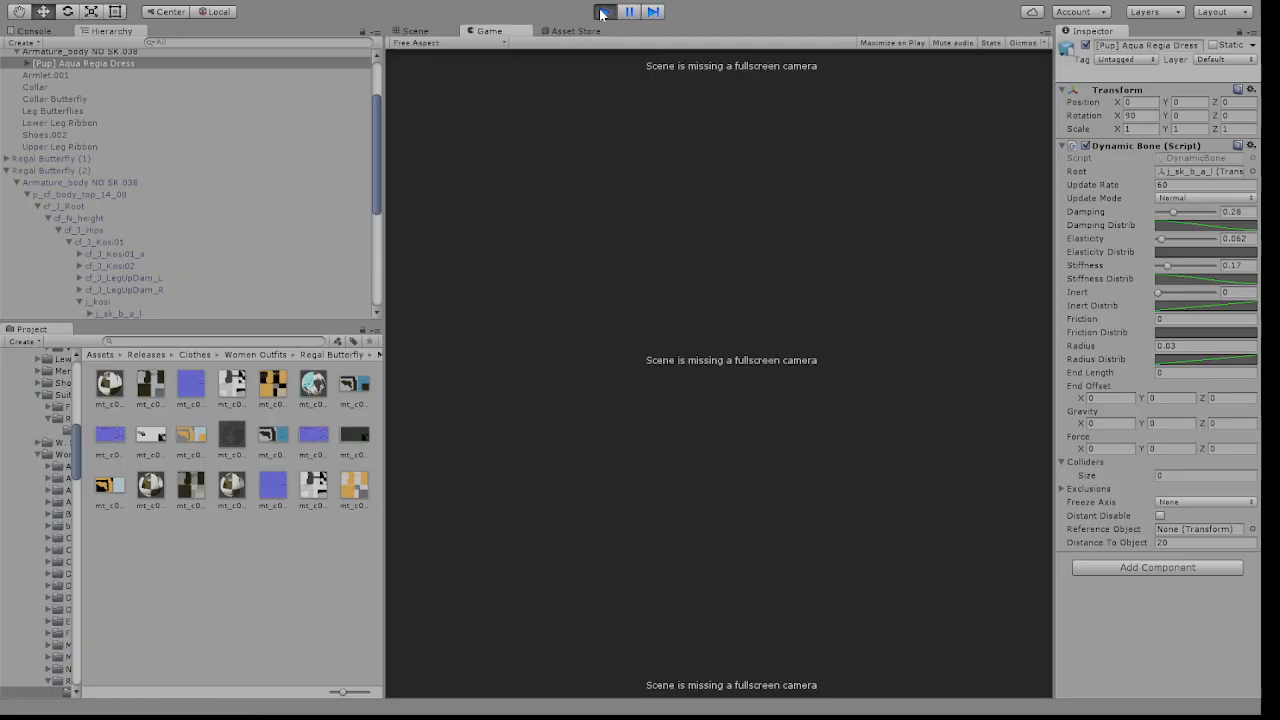
click(400, 31)
drag(755, 461, 597, 461)
click(605, 12)
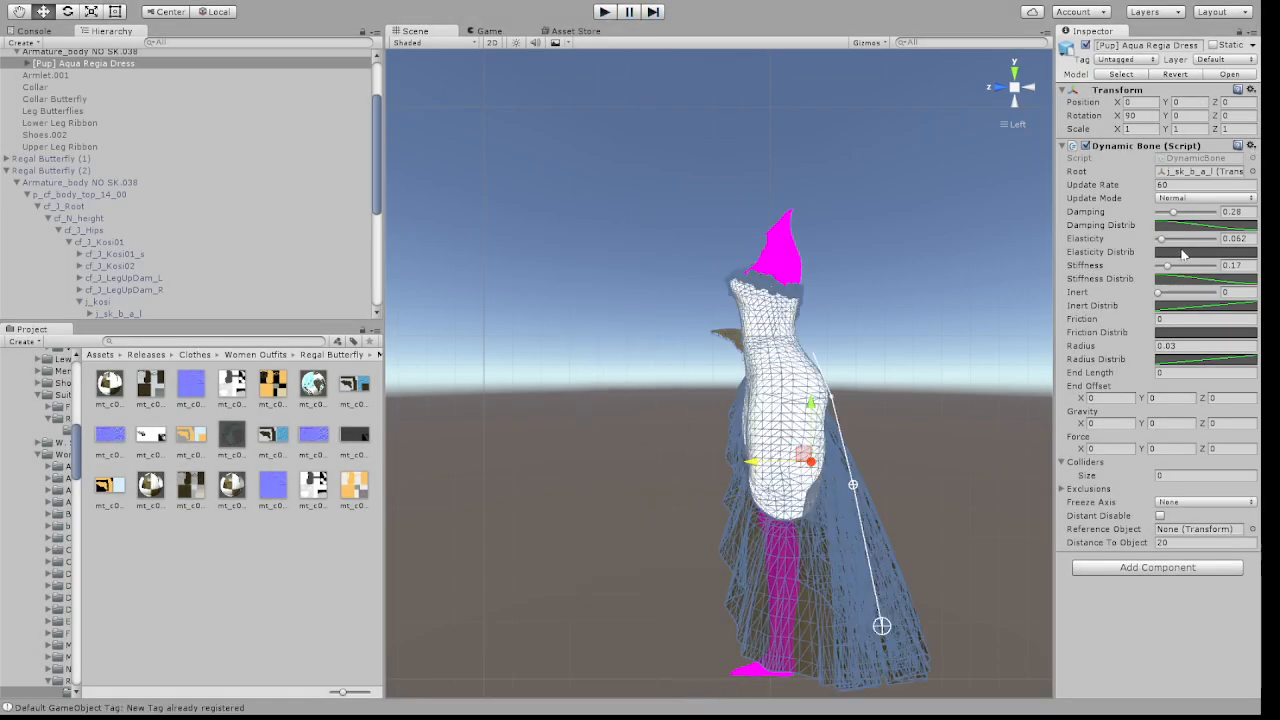
Add a second Dynamic Bone component to the dress with the same values and set its Root to j_sk_b_a_r
click(1205, 305)
click(1251, 147)
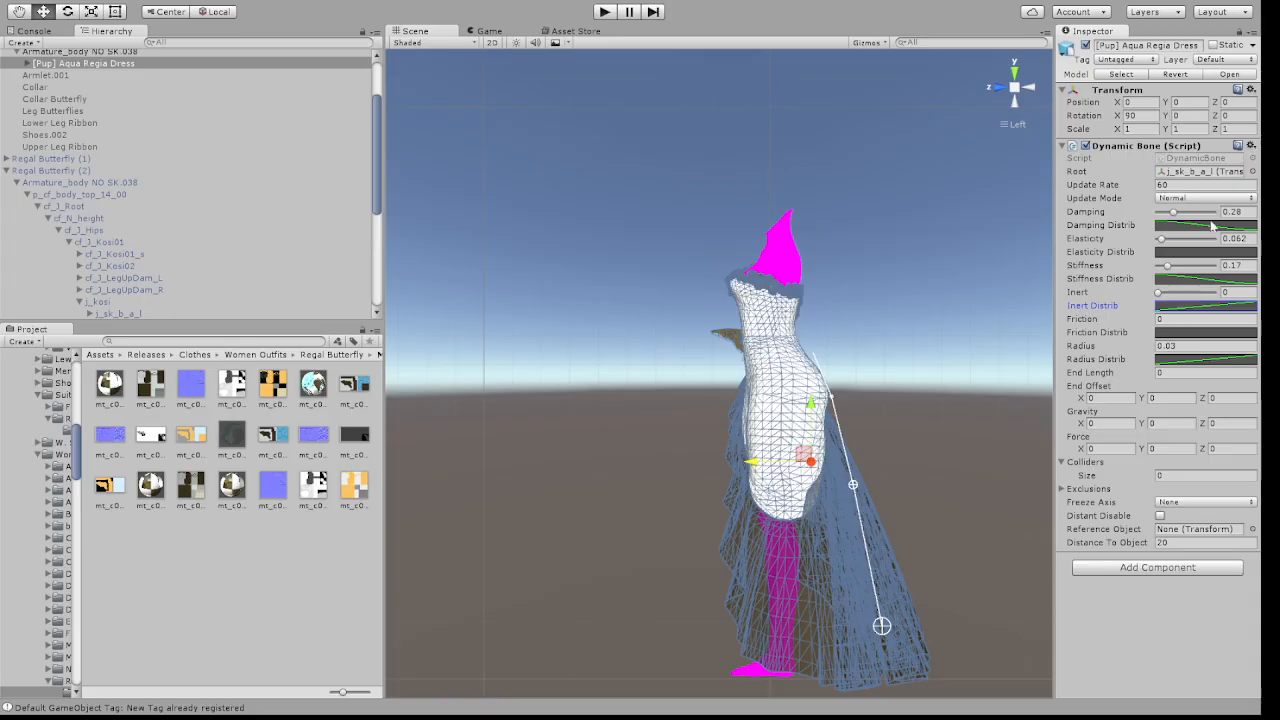
click(1200, 255)
scroll(1162, 372, down, 5)
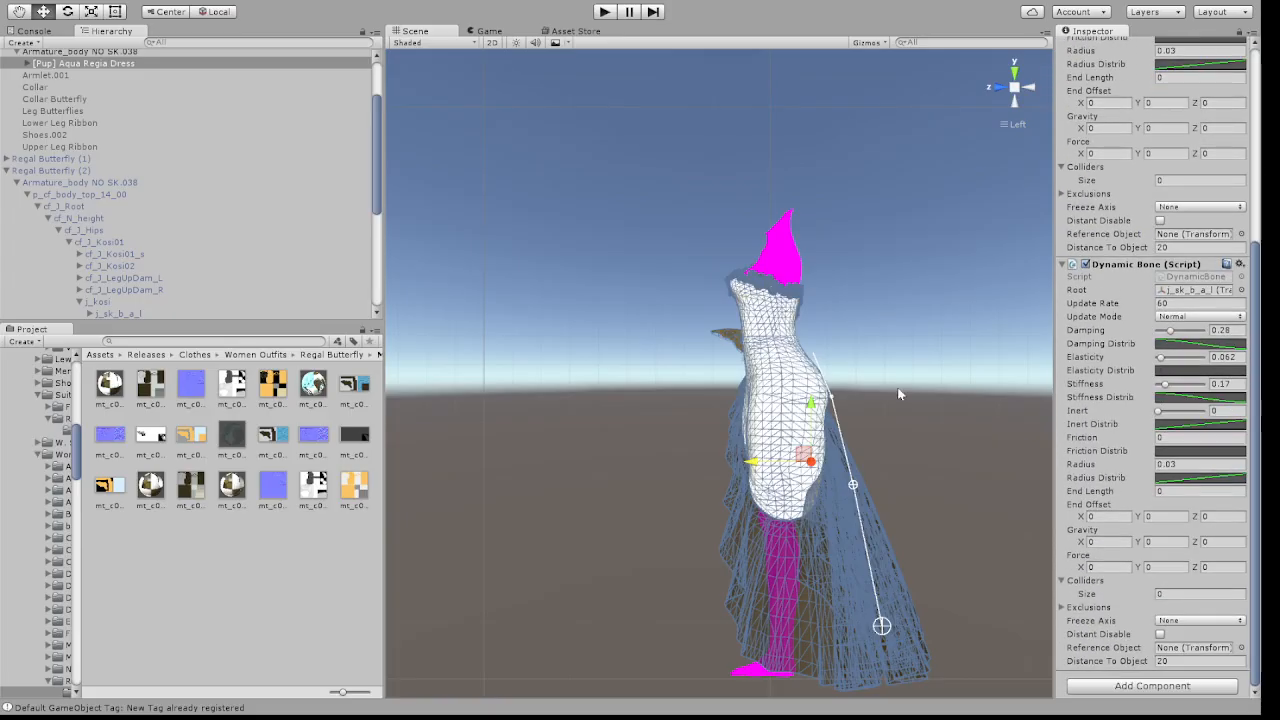
click(1001, 89)
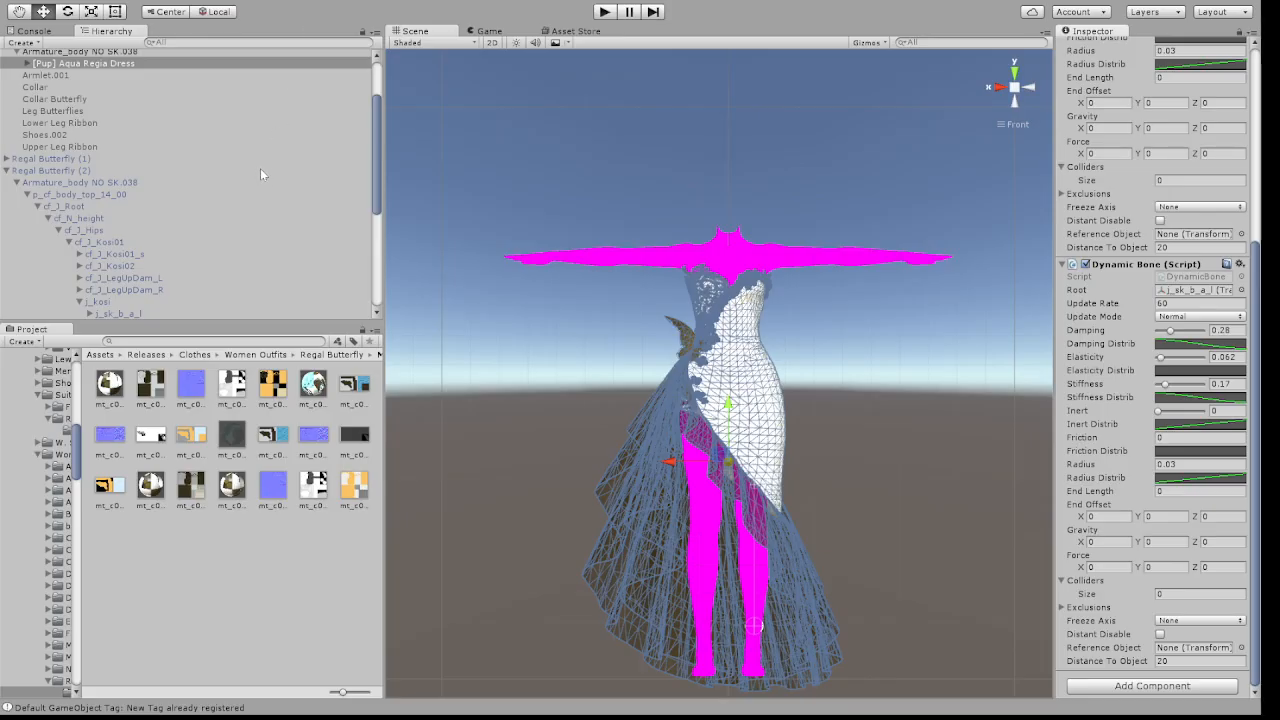
click(256, 129)
click(997, 85)
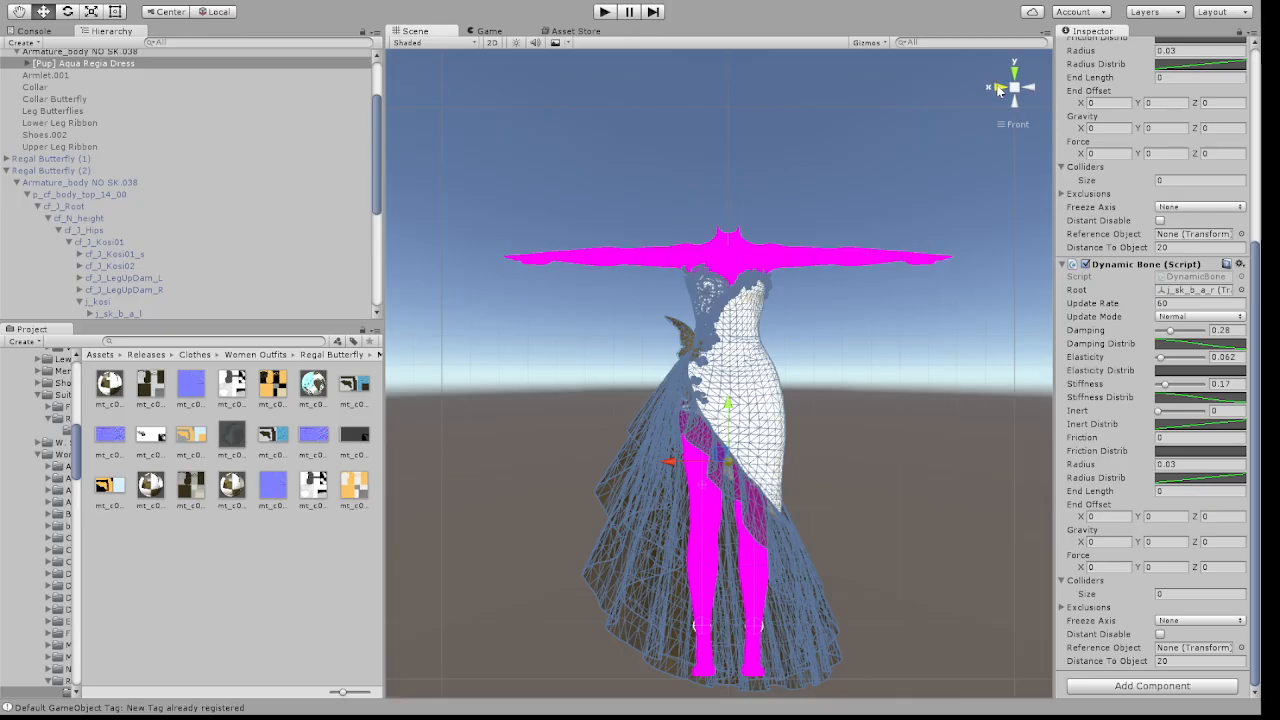
Add a third and fourth Dynamic Bone with the same values, rooted at j_sk_f_a_l and j_sk_f_a_r
click(1217, 371)
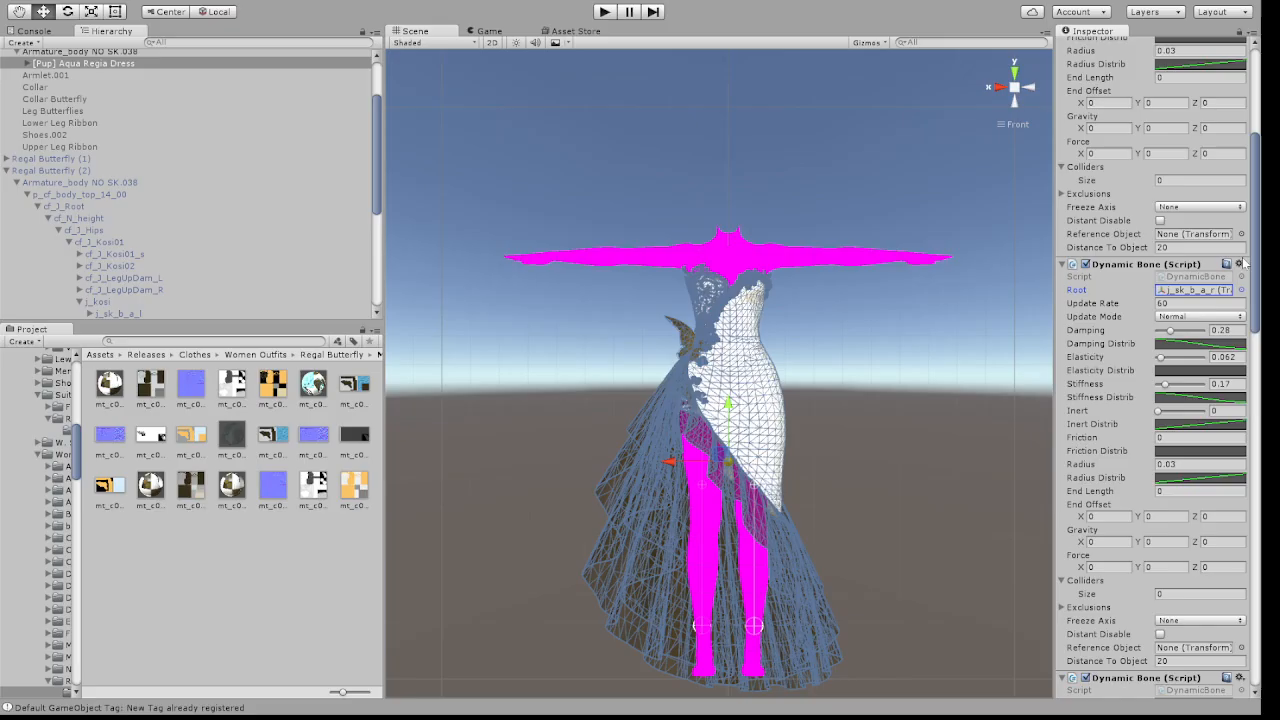
scroll(1205, 368, down, 5)
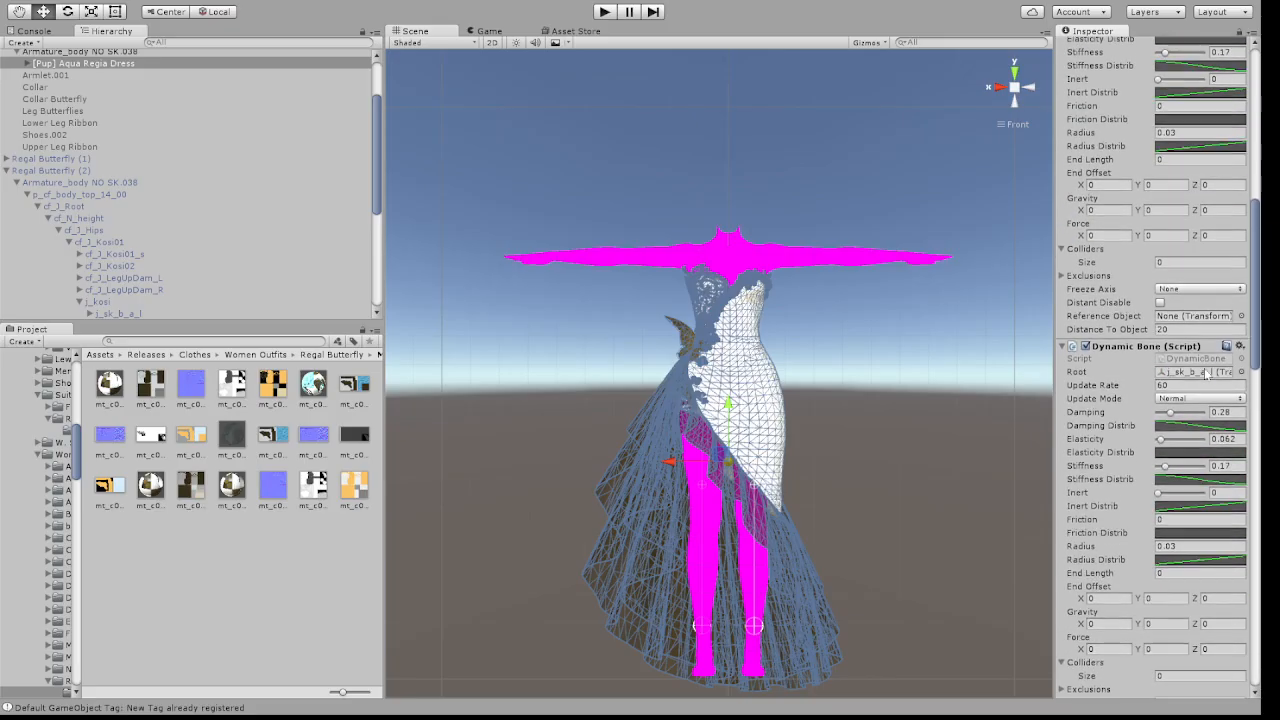
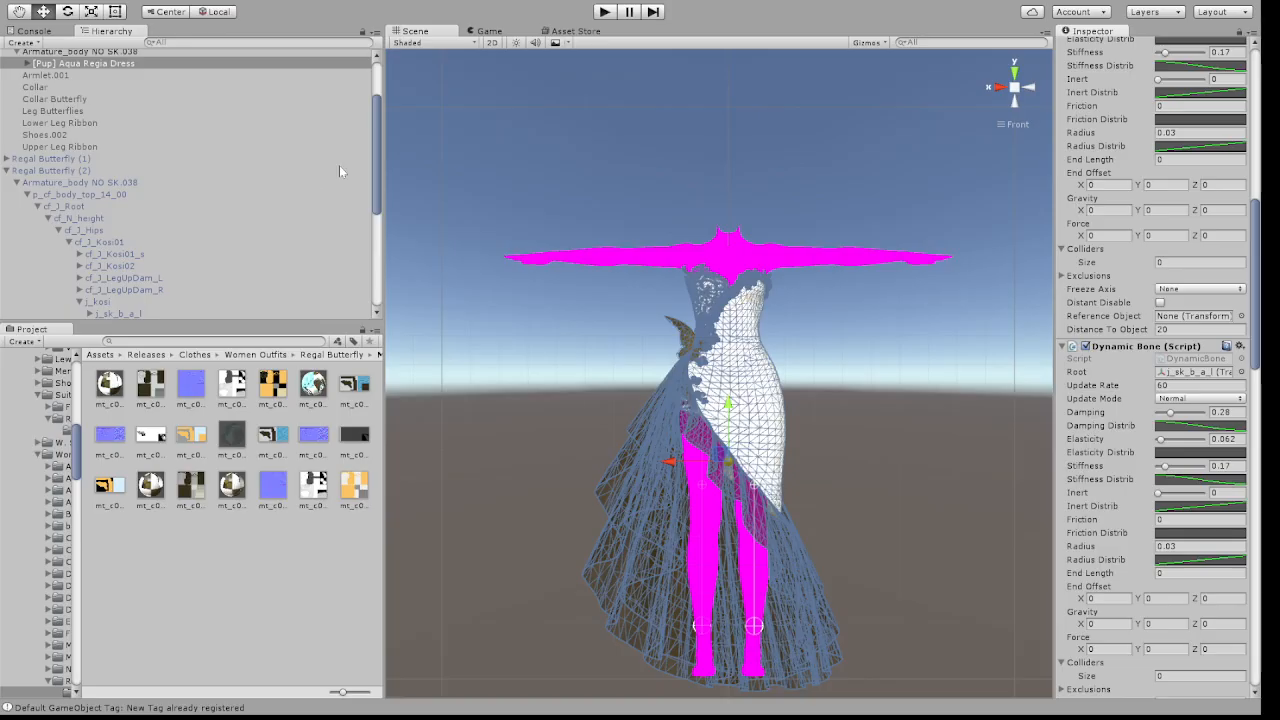
click(258, 138)
scroll(1177, 384, down, 5)
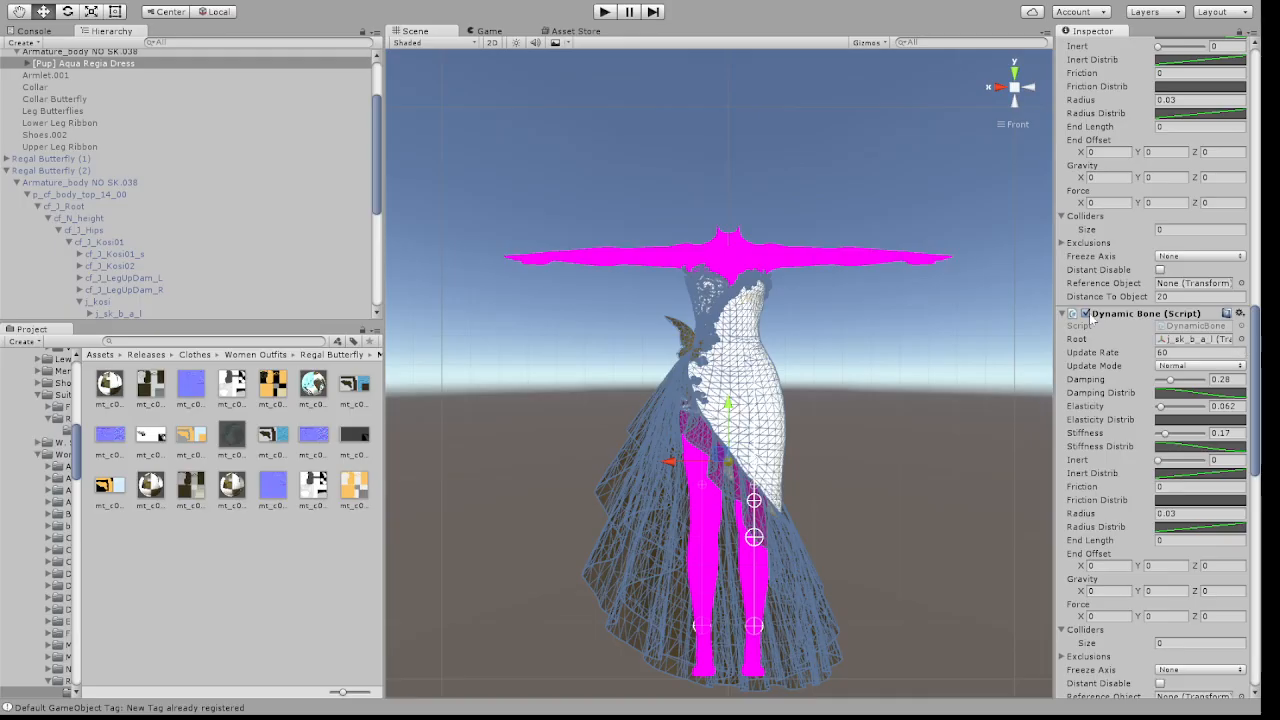
key(ctrl+z)
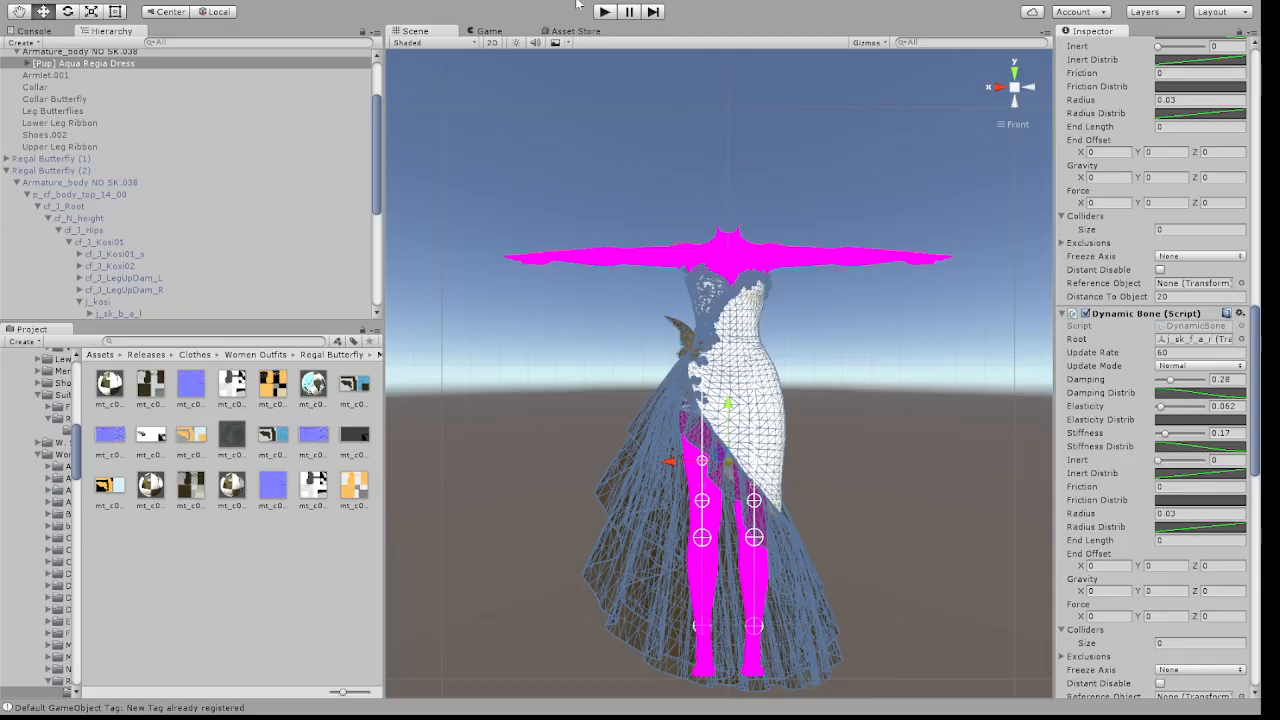
Set the Roots of the fifth and sixth Dynamic Bone components to the side skirt bones j_sk_s_a_l and j_sk_s_a_r
scroll(1150, 468, down, 8)
scroll(1151, 472, up, 2)
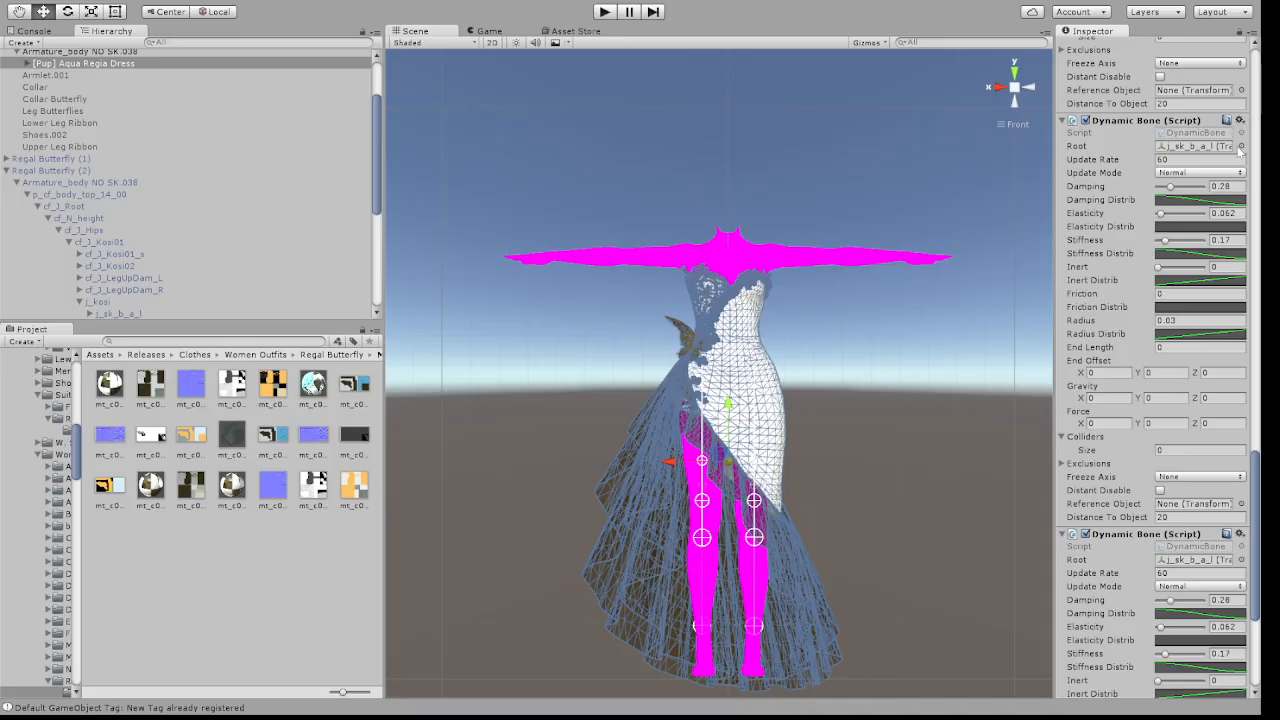
click(268, 58)
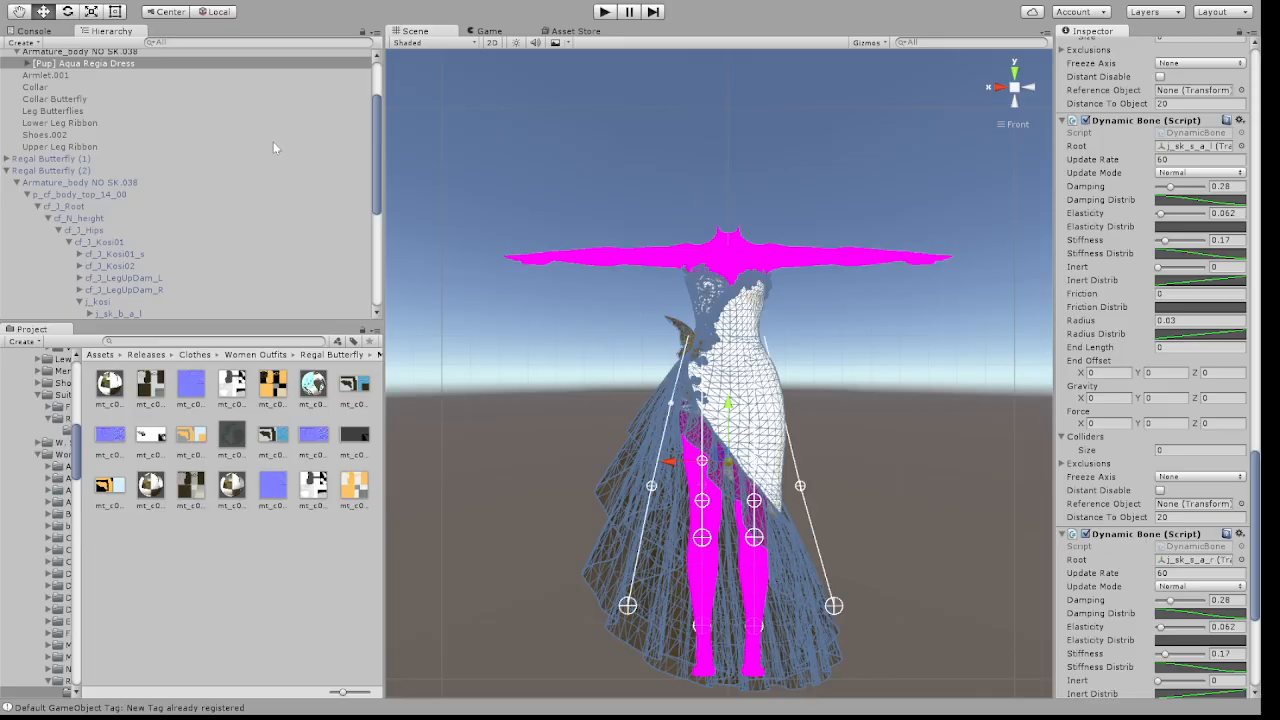
Reselect [Pup] Aqua Regia Dress and test all six Dynamic Bones in play mode, moving the dress back and forth along X
click(1041, 81)
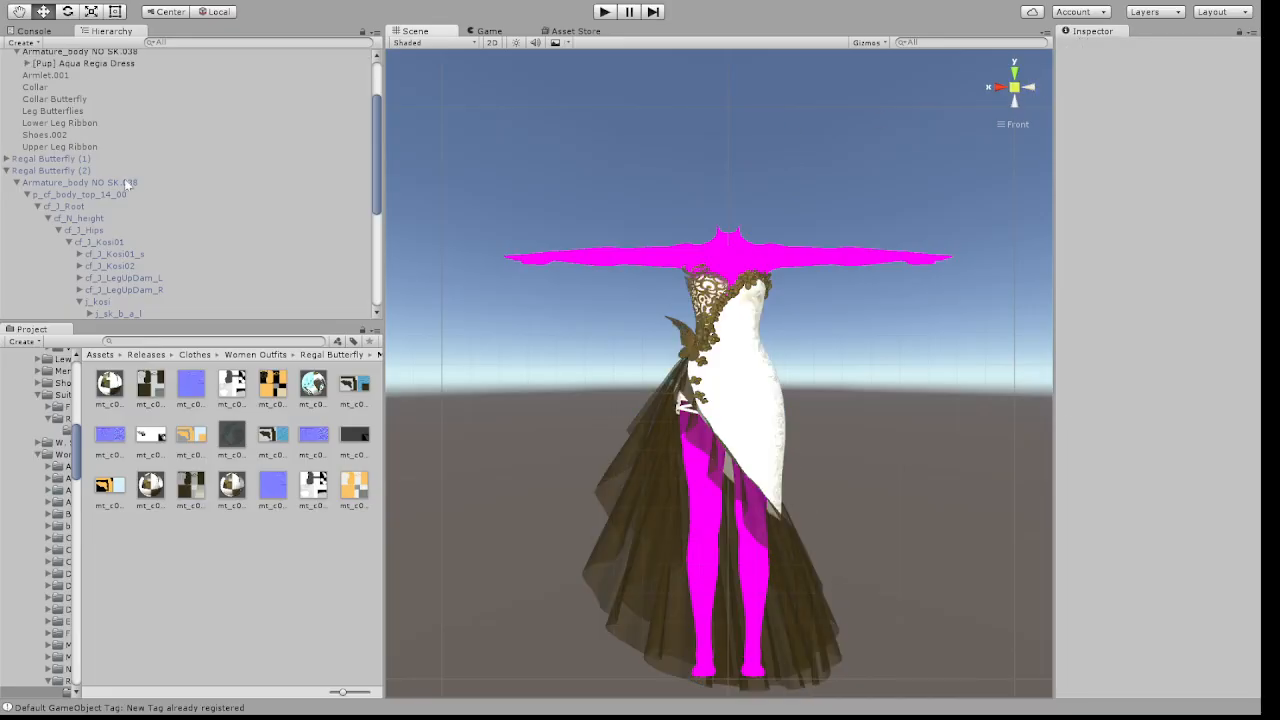
click(55, 63)
click(604, 12)
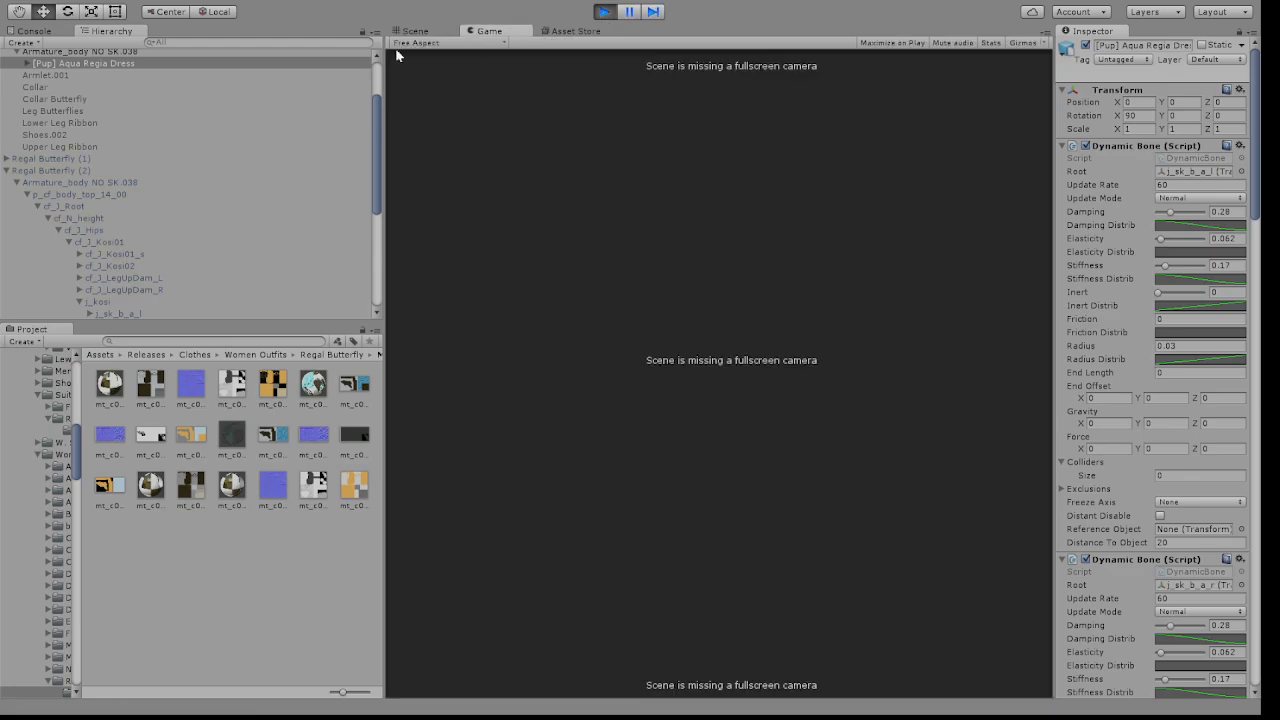
click(410, 32)
drag(668, 462, 432, 462)
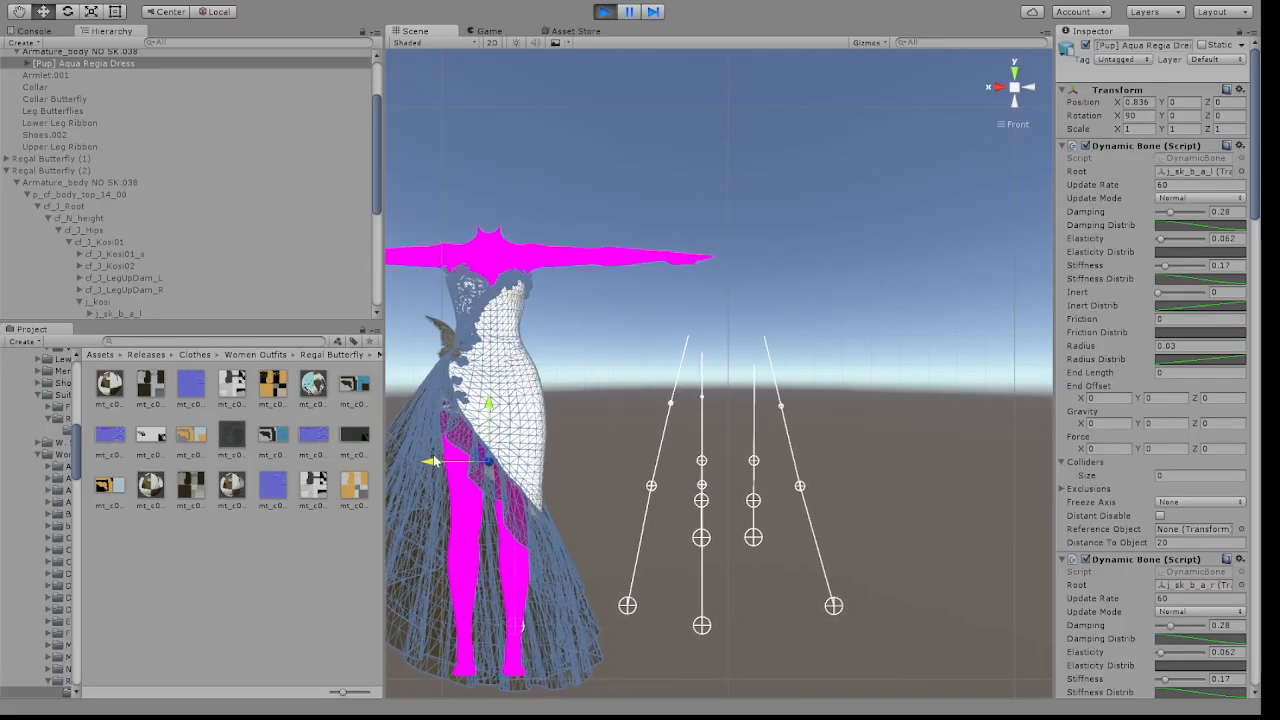
drag(432, 462, 708, 442)
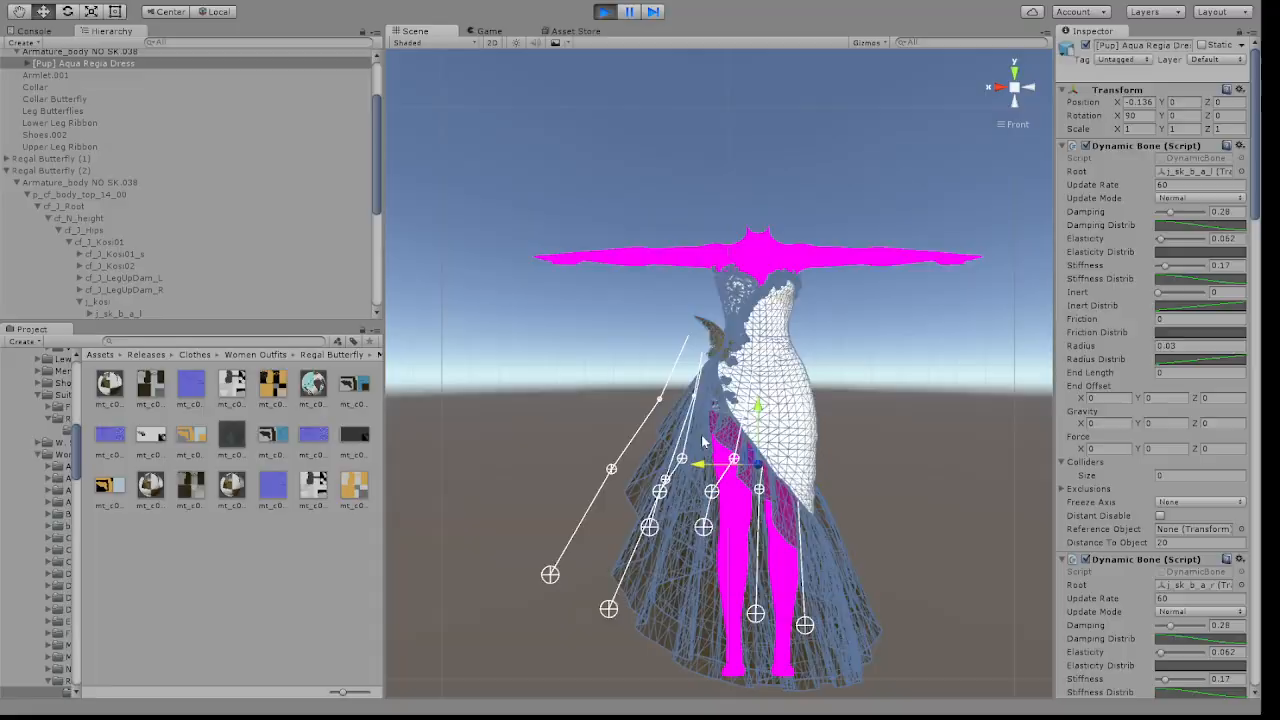
click(604, 11)
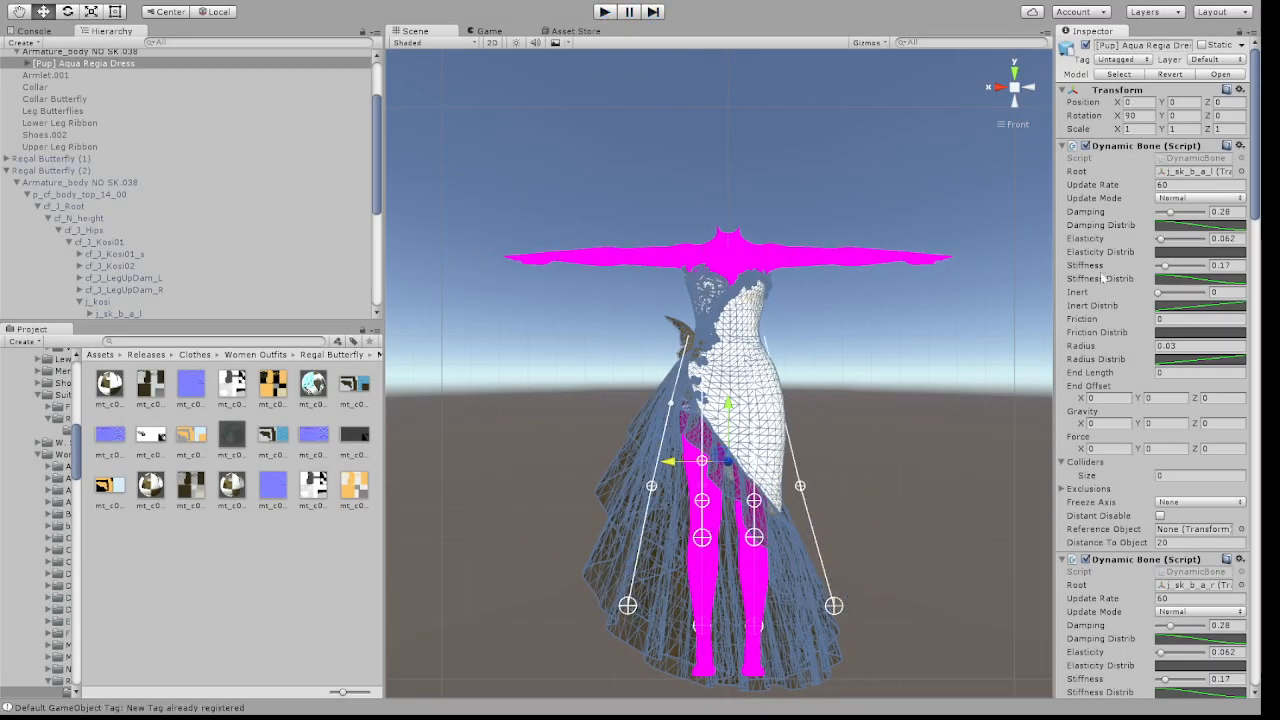
Examine the Root assignment of each Dynamic Bone component on the dress against the bones shown in the scene
scroll(1100, 280, down, 2)
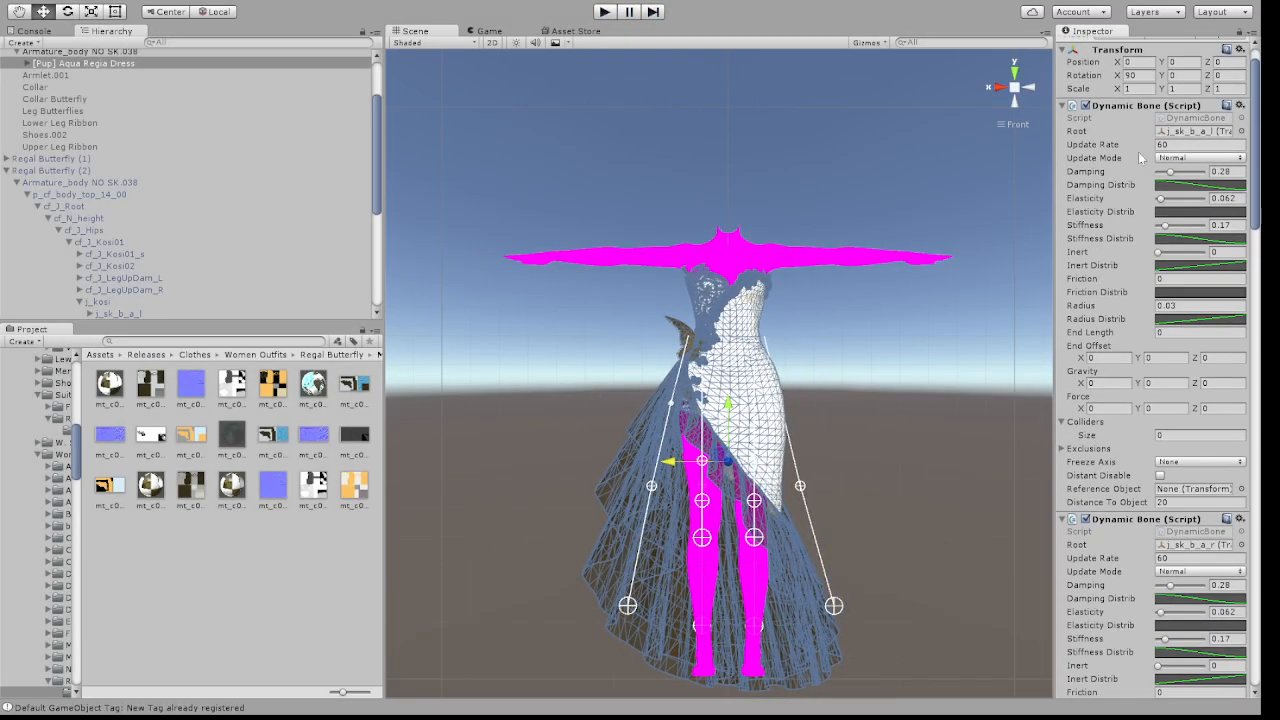
scroll(1190, 230, down, 10)
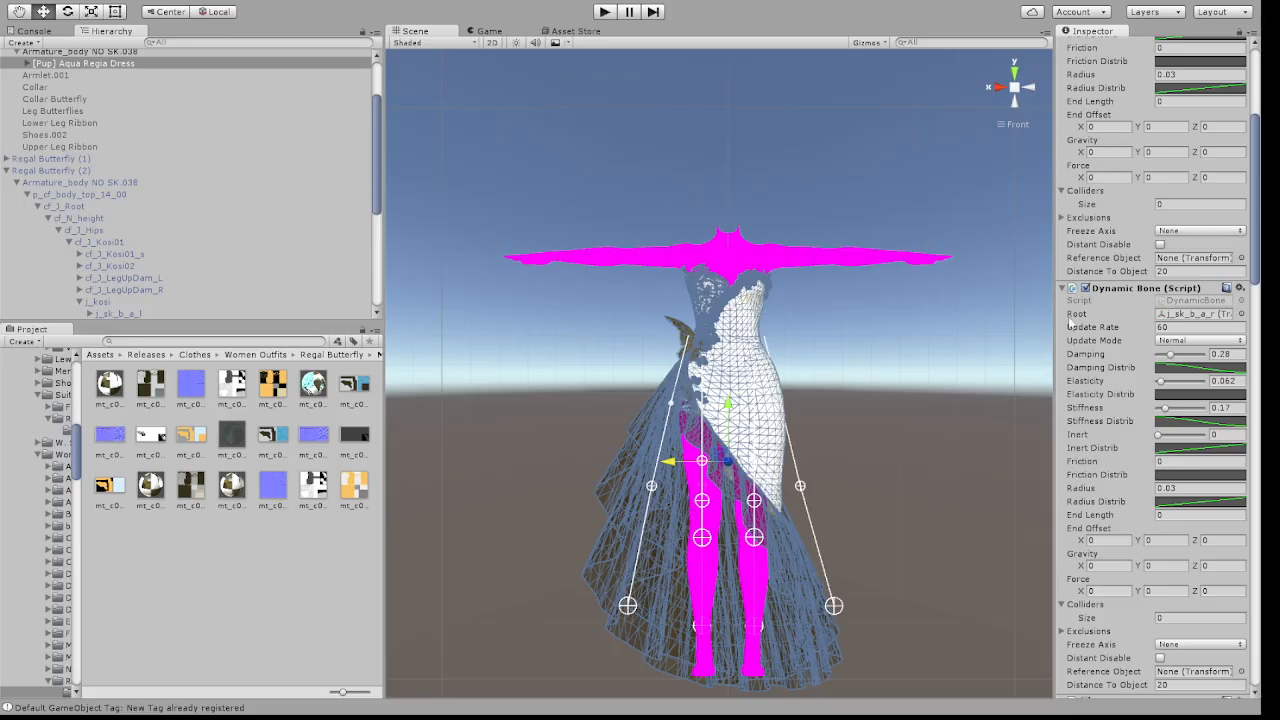
scroll(1130, 362, down, 10)
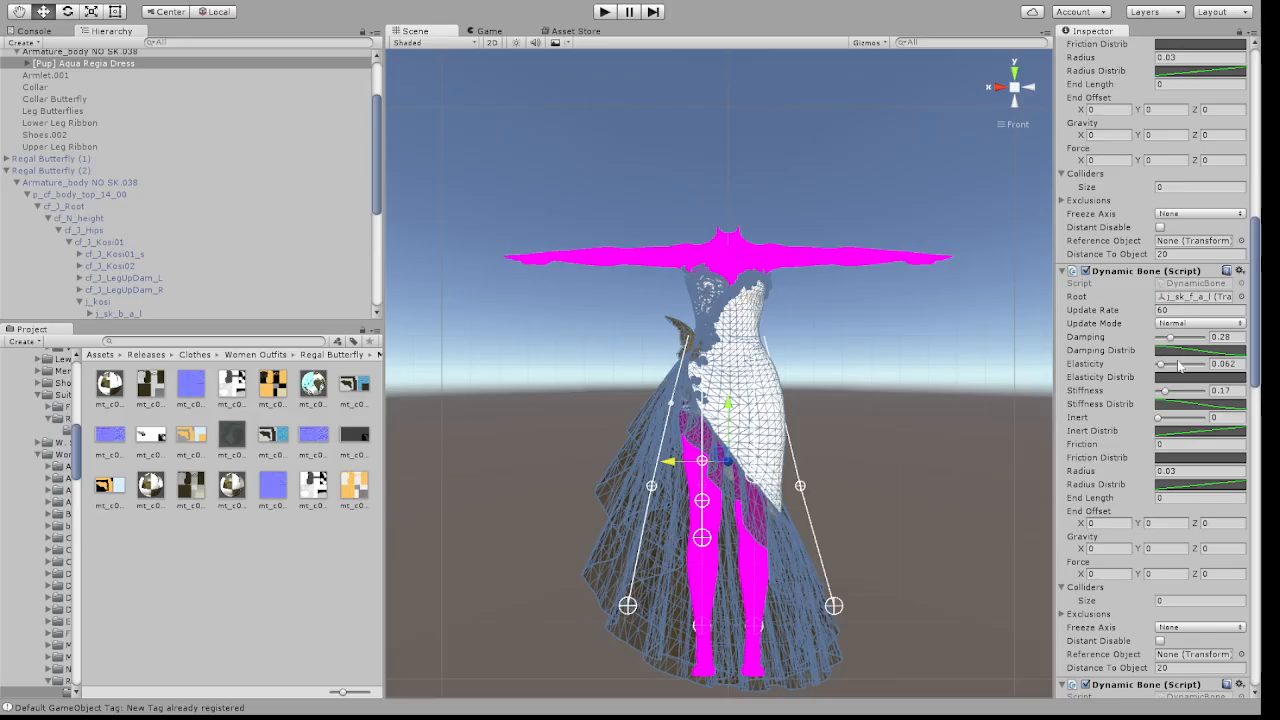
scroll(1180, 366, down, 6)
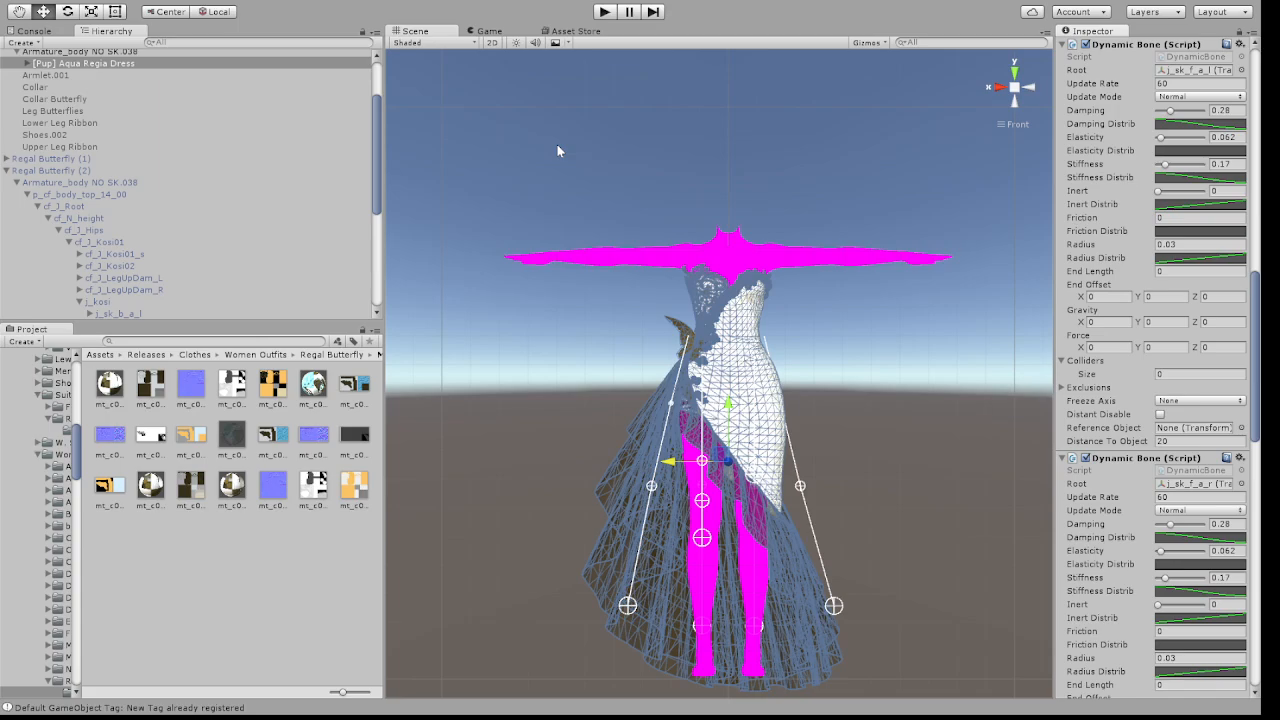
scroll(1240, 500, down, 10)
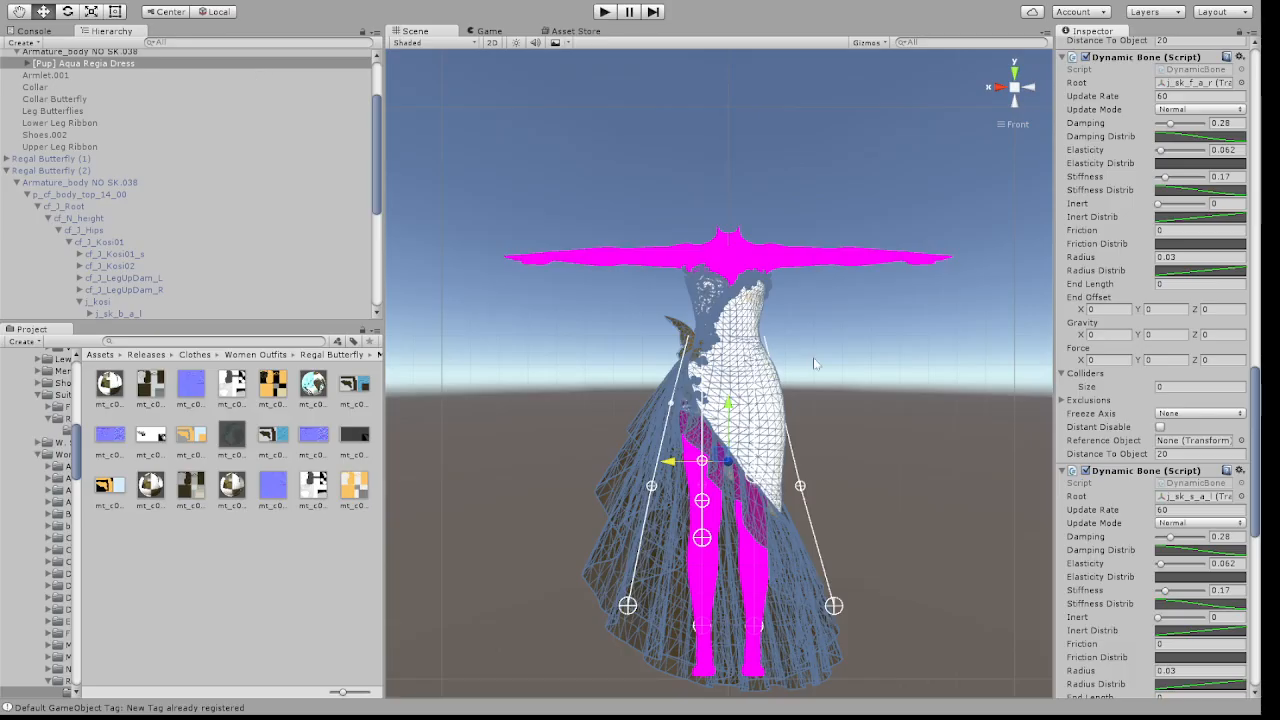
scroll(1240, 515, up, 1)
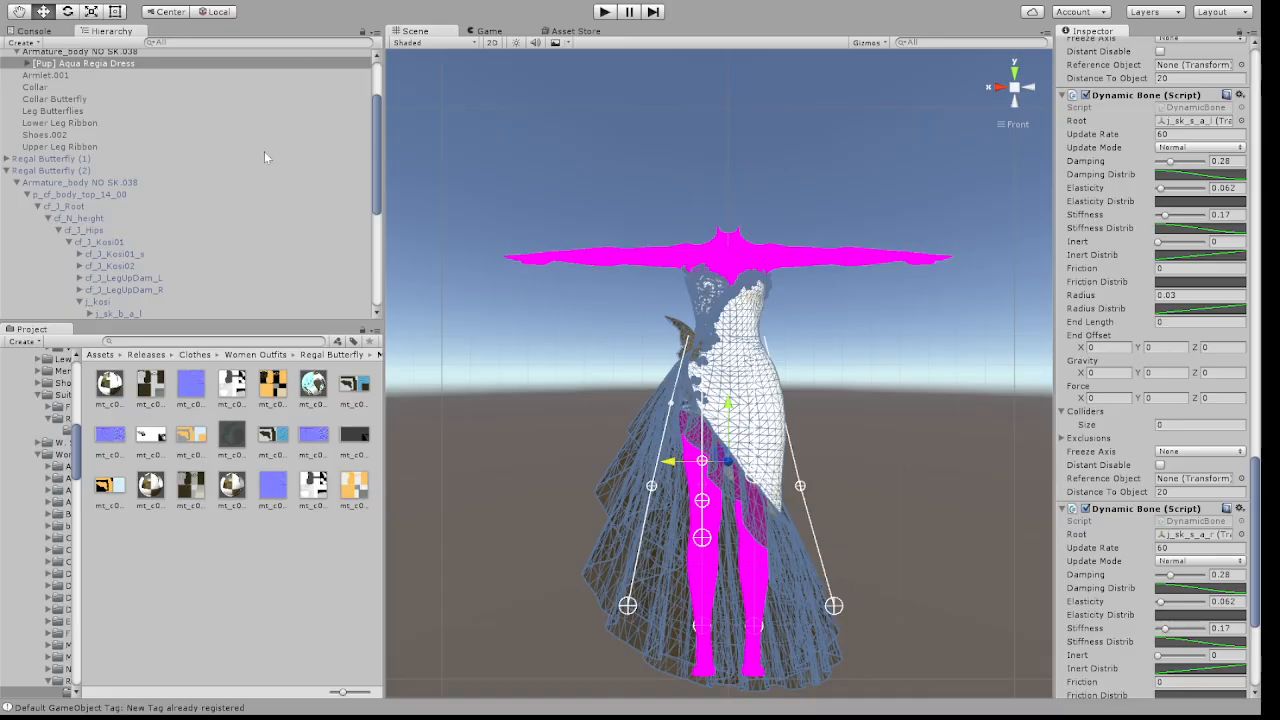
Run another play mode test moving the dress along X, checking the skirt bones, and return to its Dynamic Bone settings
click(604, 11)
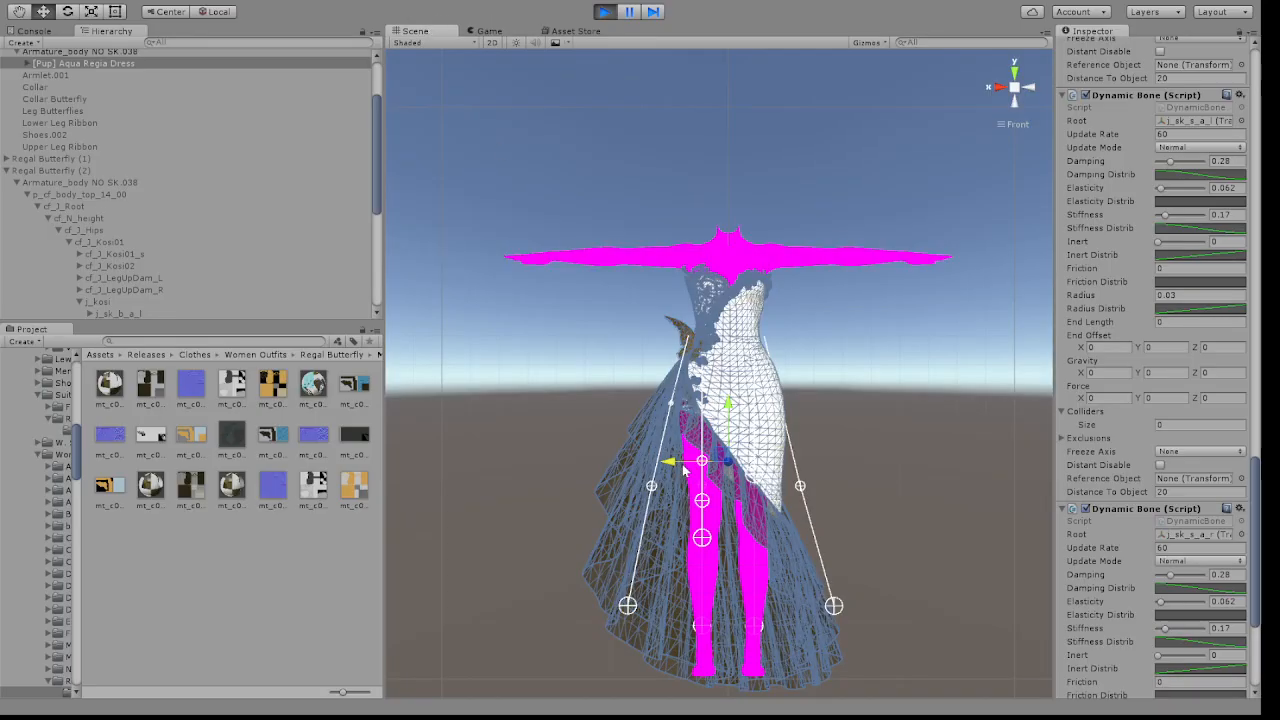
drag(684, 468, 466, 473)
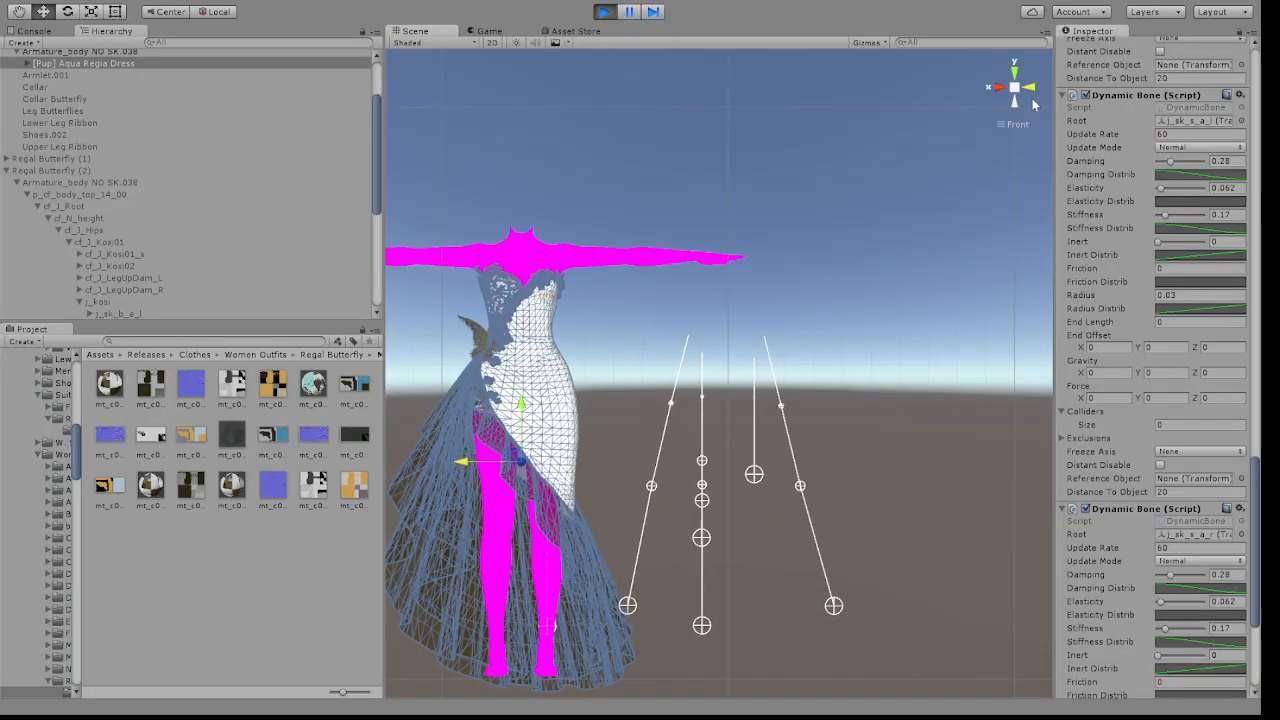
click(1030, 92)
click(1000, 88)
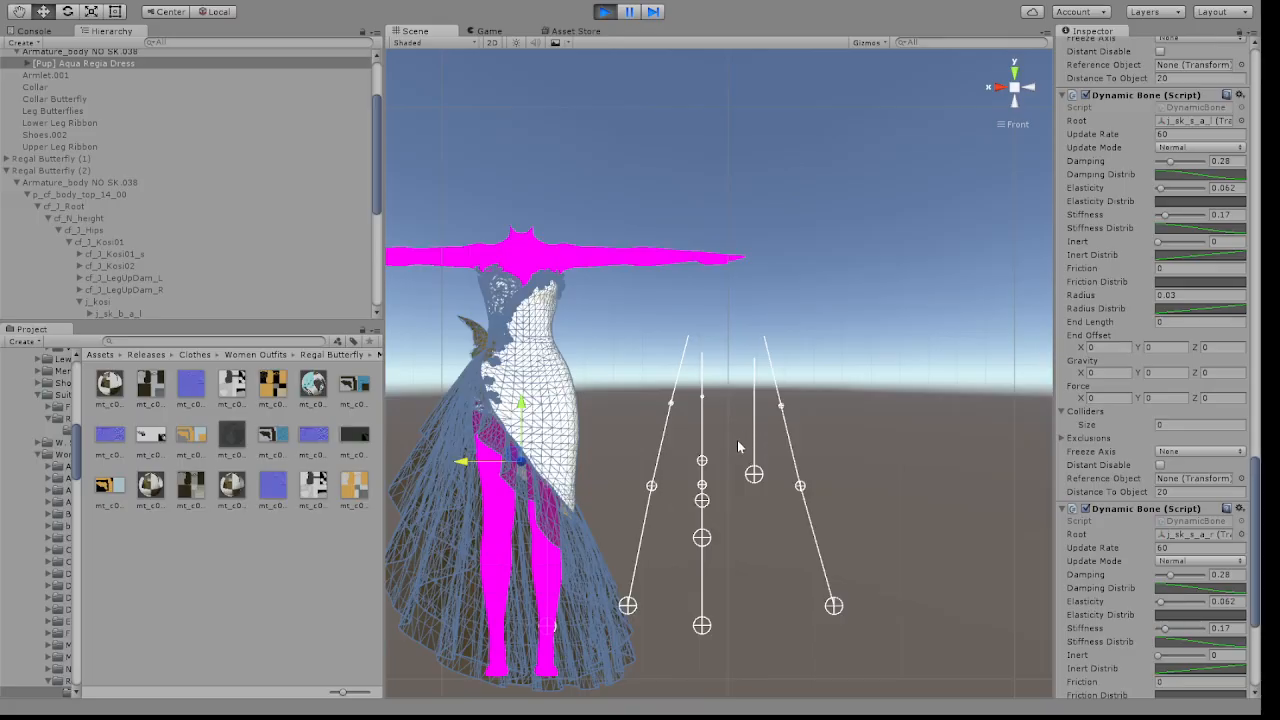
click(603, 12)
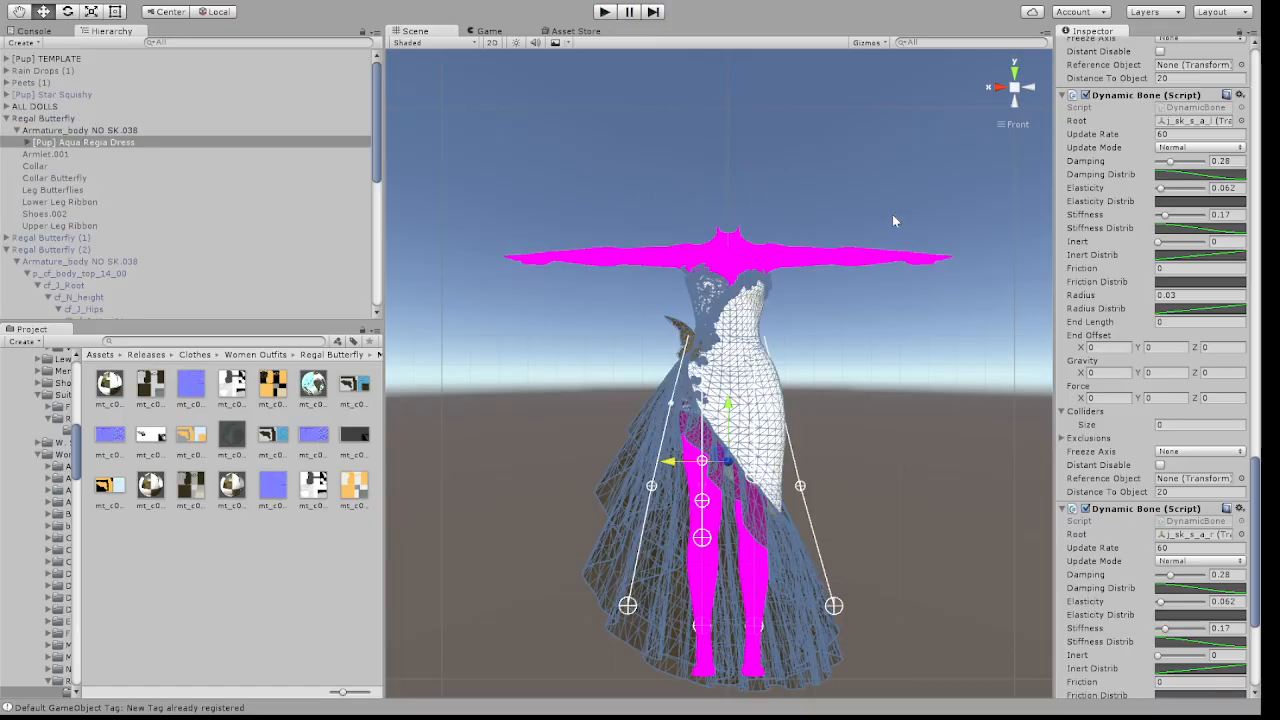
scroll(1200, 260, up, 10)
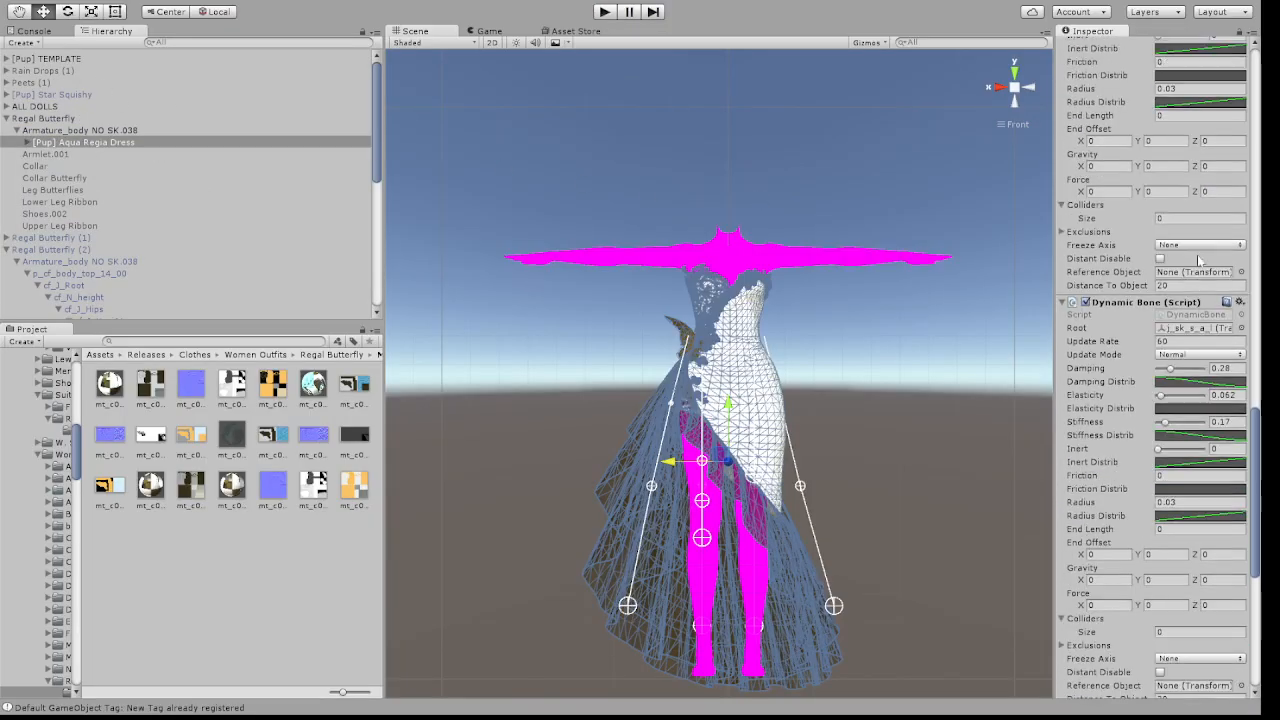
Examine the Root of each Dynamic Bone component on the dress against the skirt bone chains, viewing the model from the side and at an angle
scroll(1199, 260, down, 5)
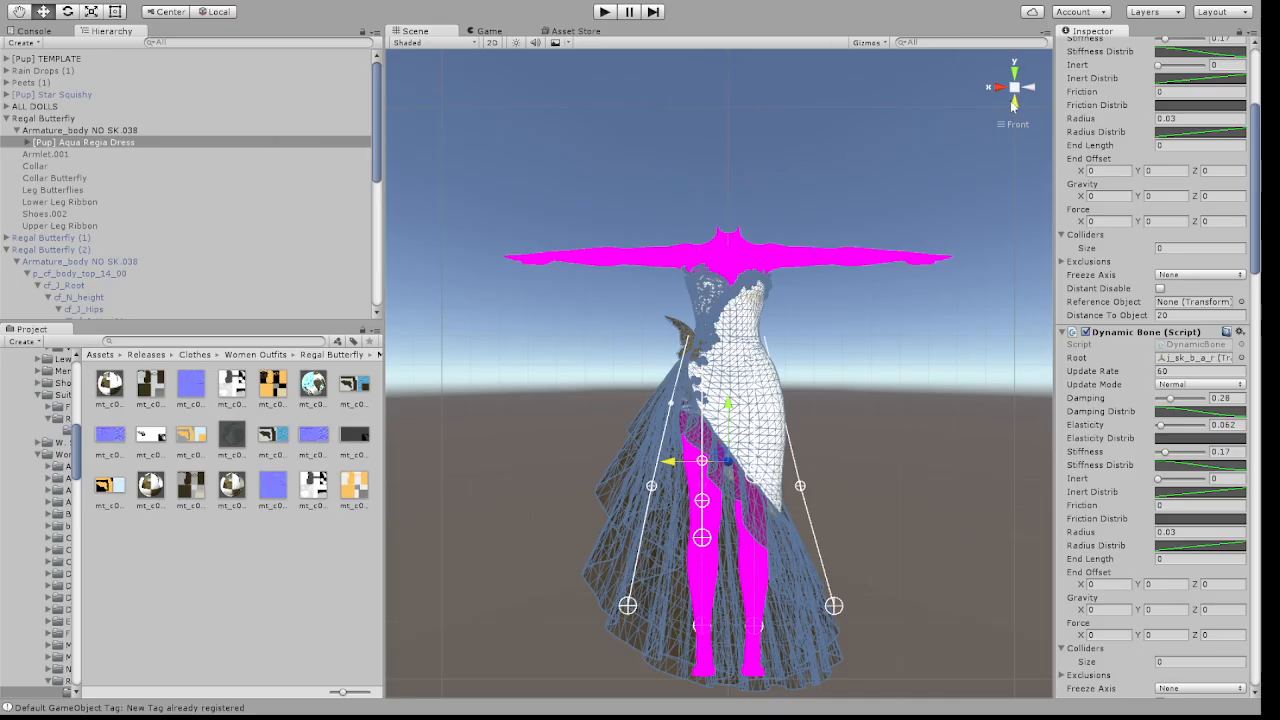
click(1002, 92)
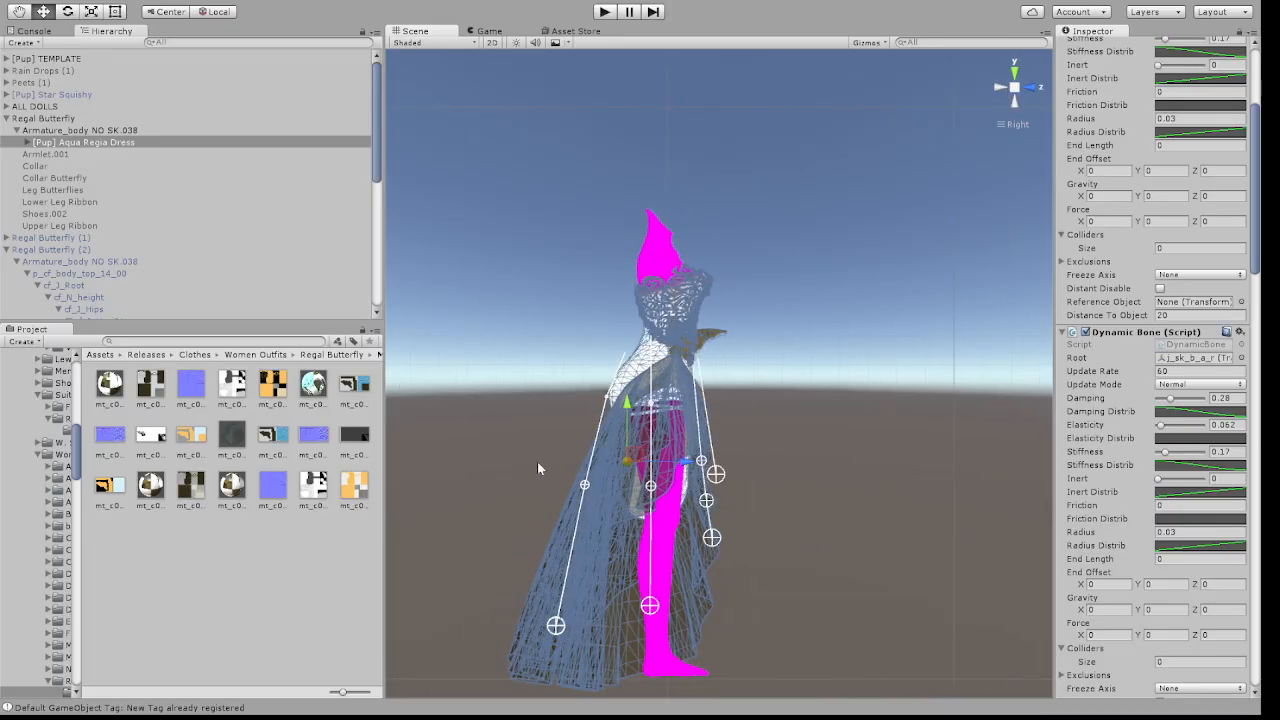
alt+drag(841, 209, 960, 278)
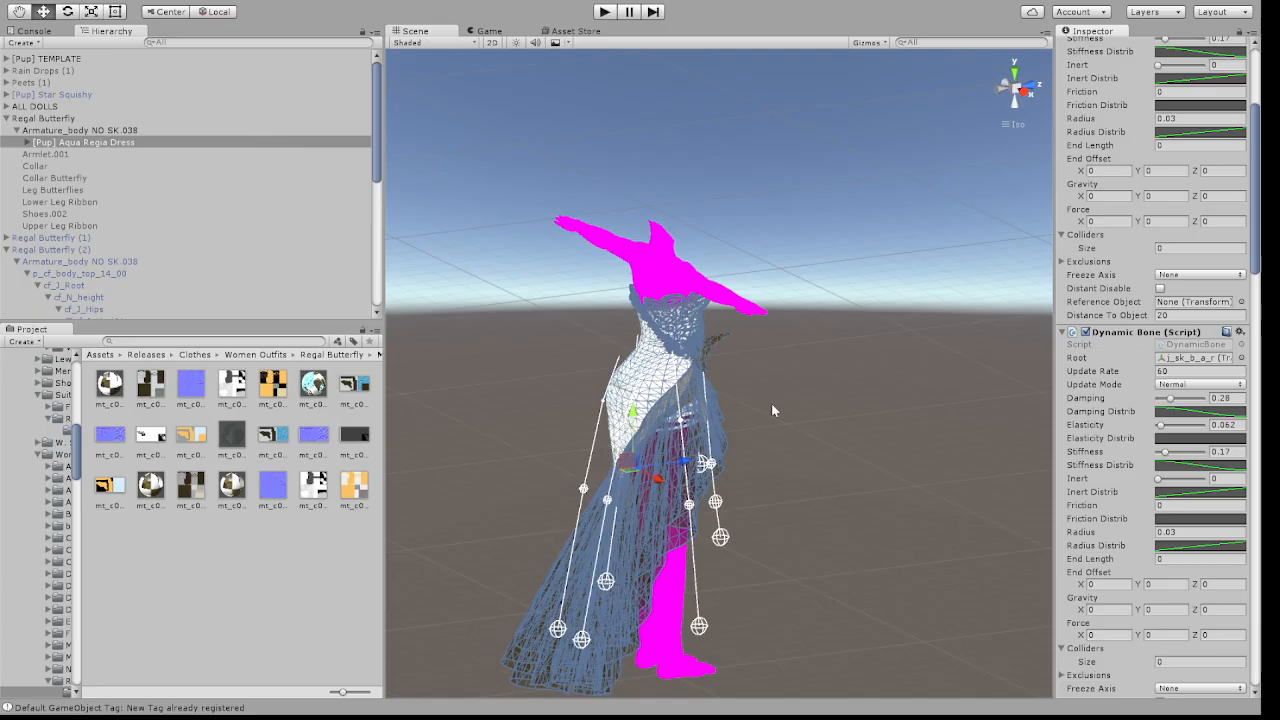
scroll(1152, 388, down, 5)
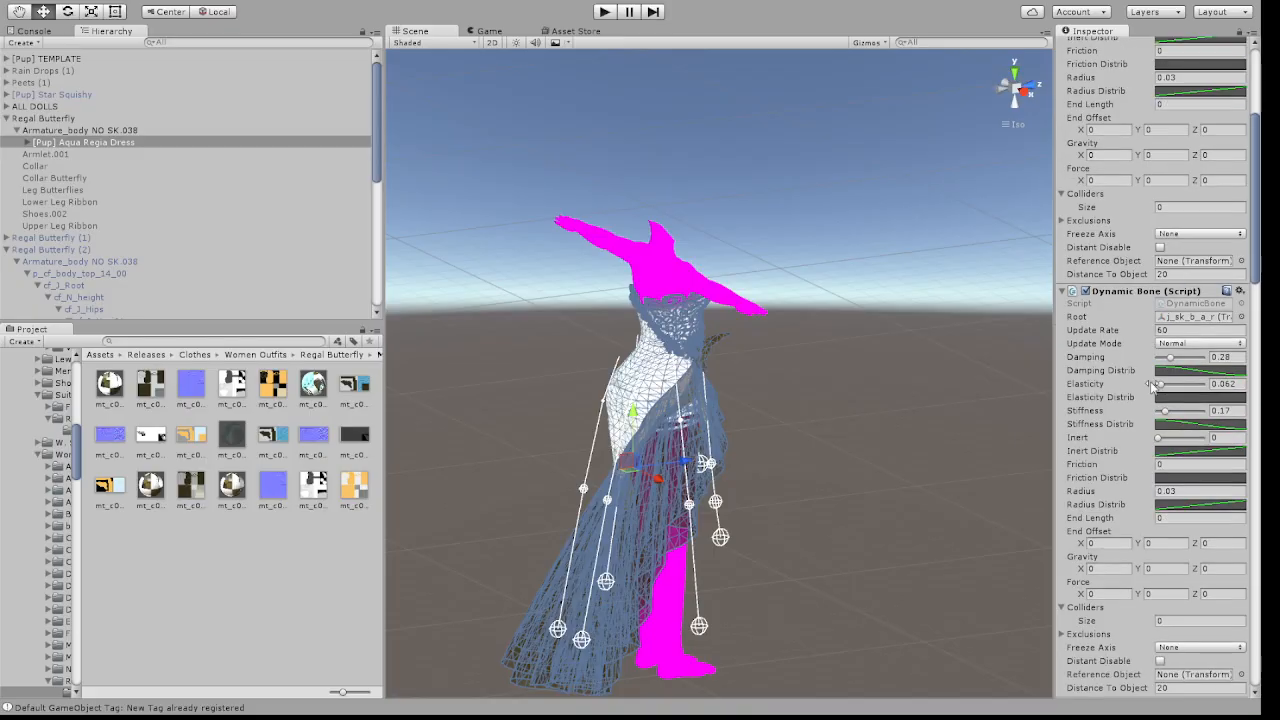
scroll(1152, 388, up, 5)
scroll(1151, 387, down, 1)
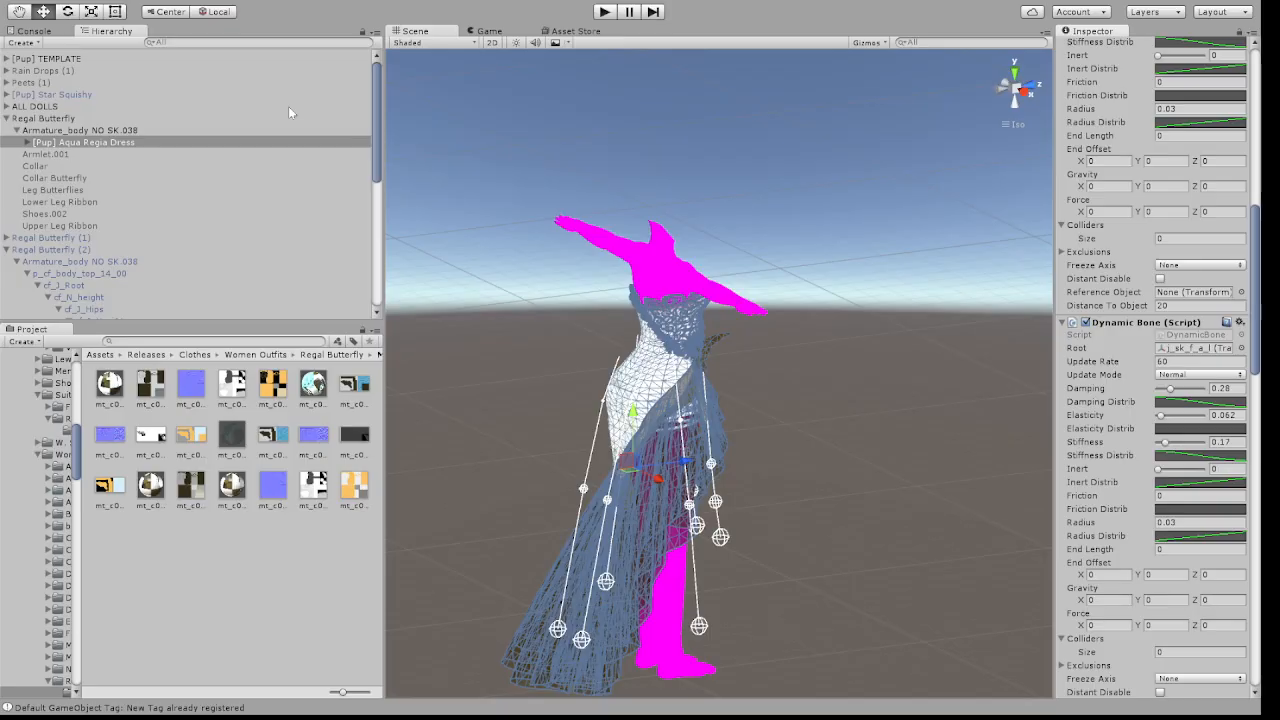
scroll(1100, 450, down, 5)
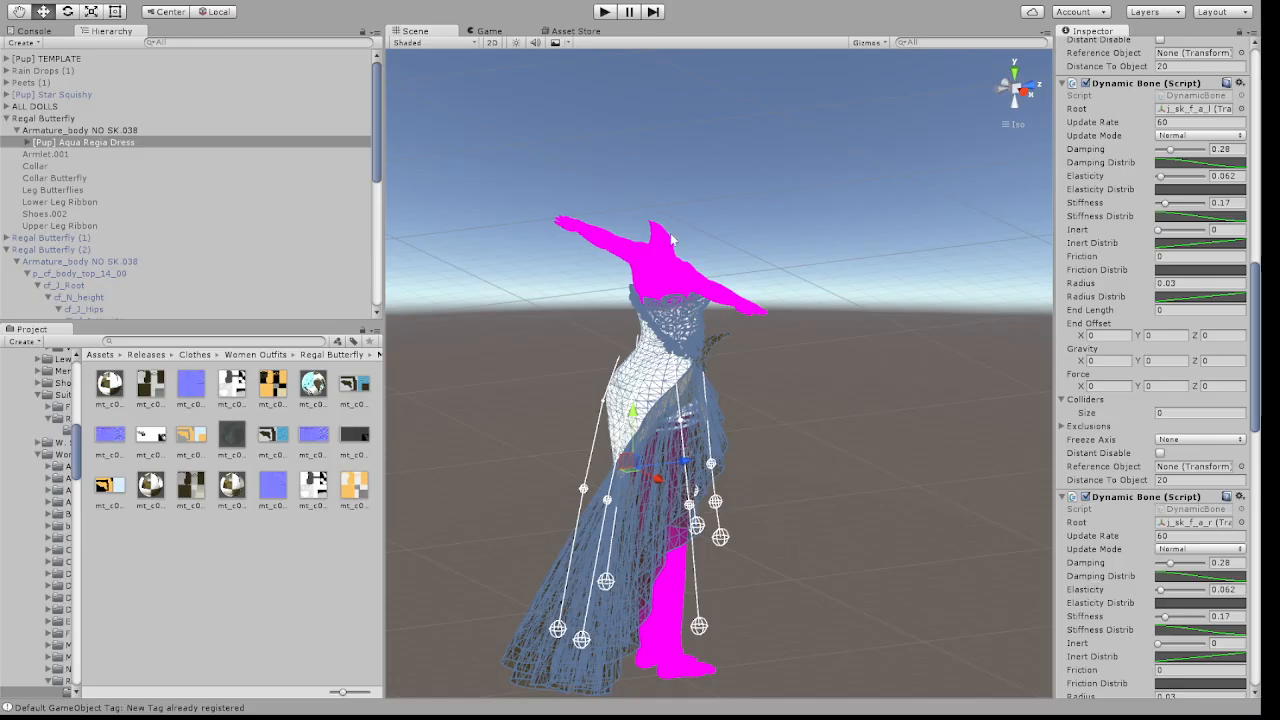
scroll(1200, 450, down, 5)
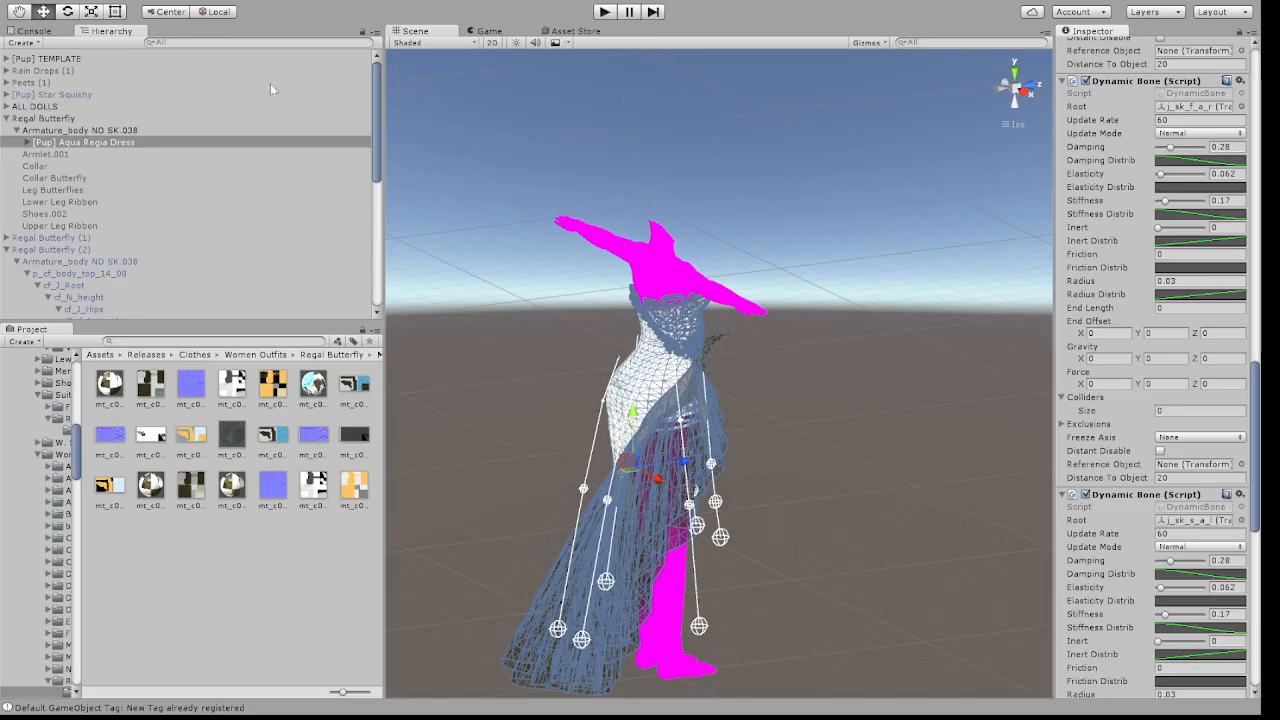
scroll(1152, 502, down, 4)
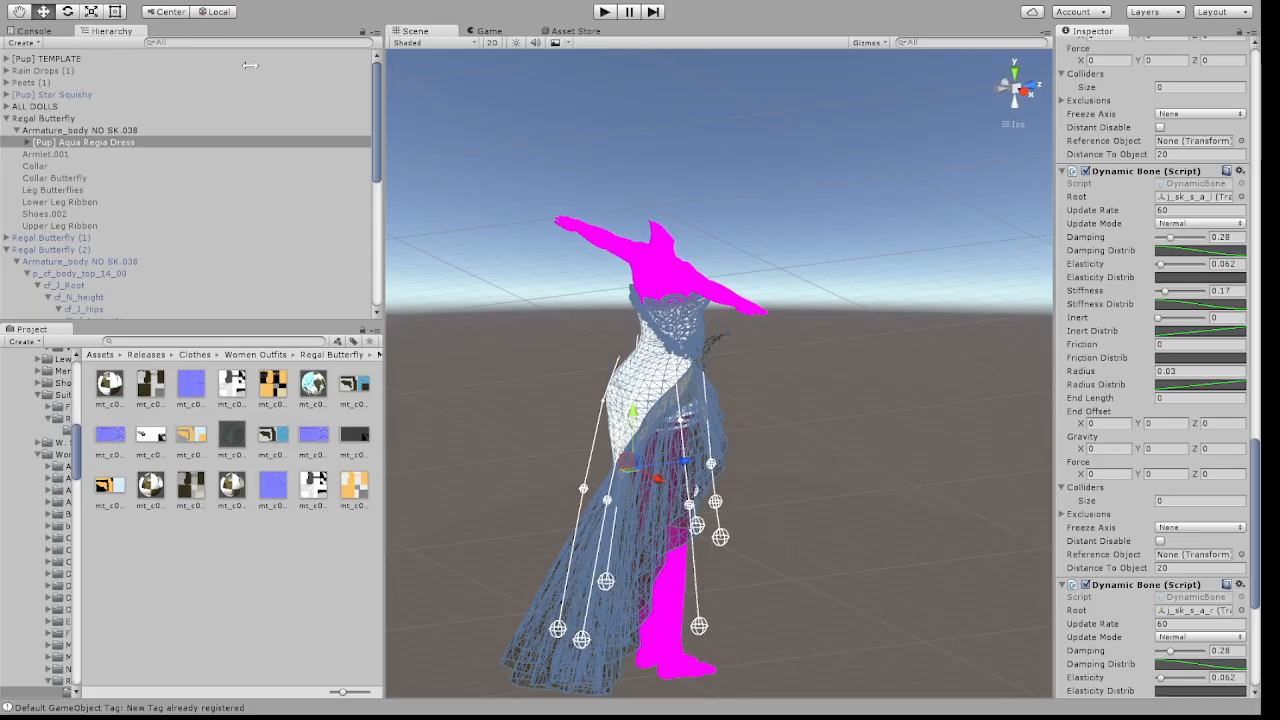
Test the dress physics in play mode from the front view by moving the dress along X, and stop playback
click(604, 11)
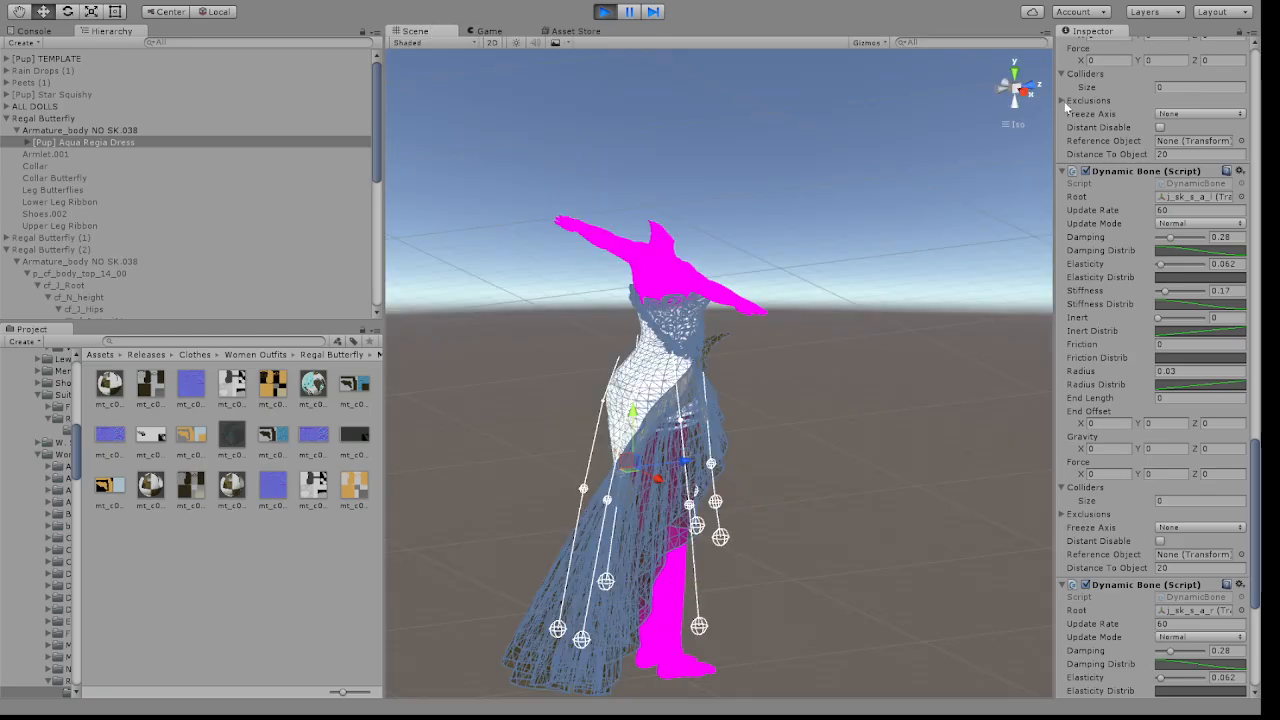
click(1024, 90)
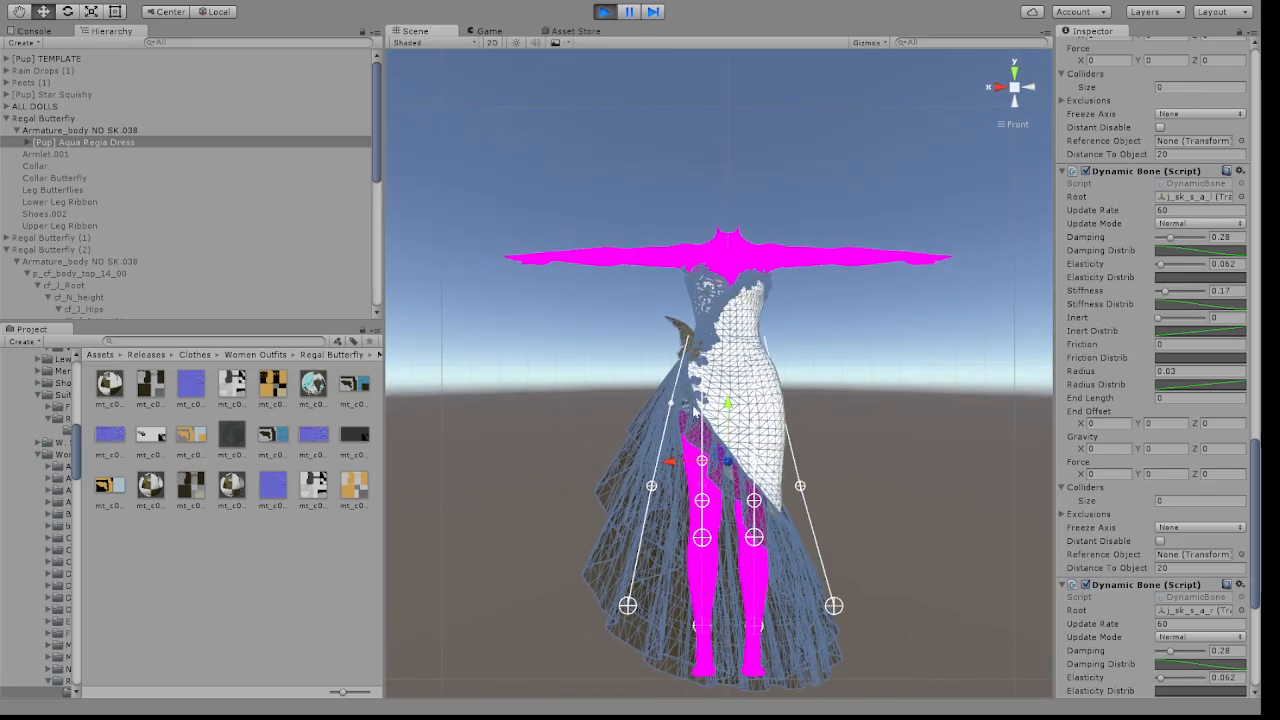
drag(668, 462, 438, 467)
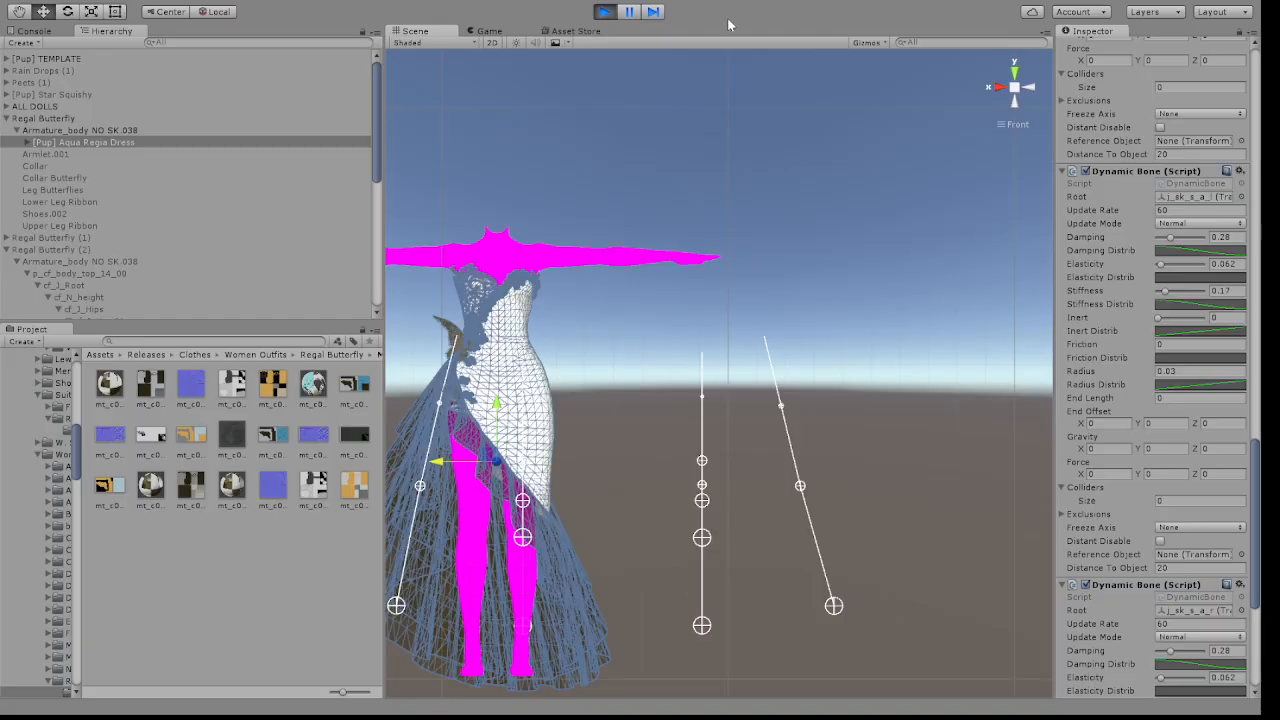
click(604, 11)
Review the Dynamic Bone components on the dress and rerun play mode, moving the dress along X in both directions
scroll(1150, 258, up, 10)
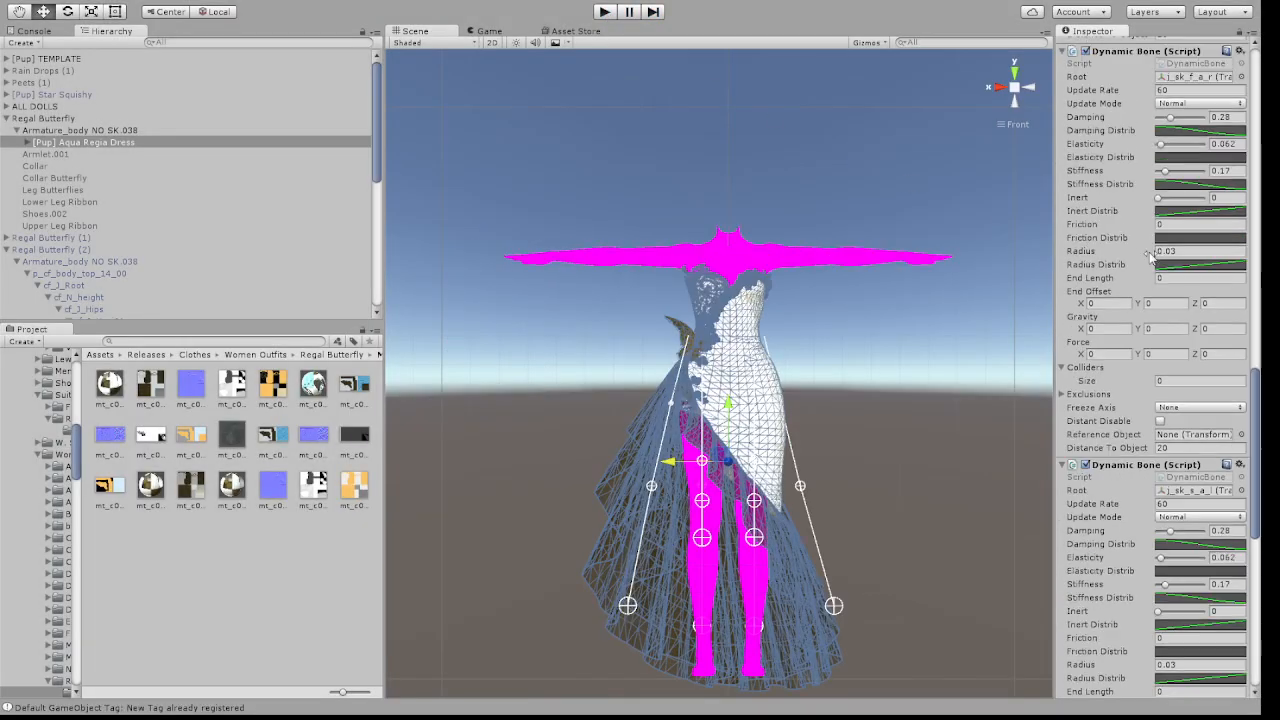
scroll(1150, 258, down, 10)
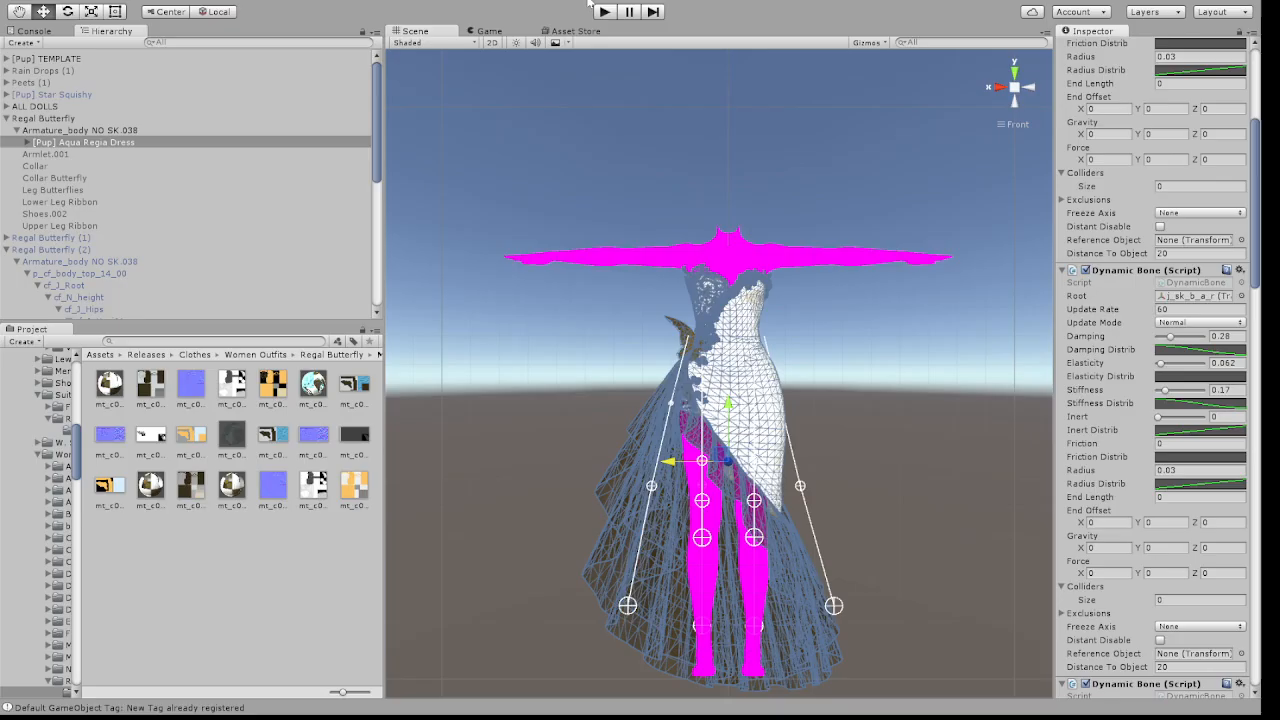
scroll(1119, 416, down, 6)
scroll(1119, 416, down, 2)
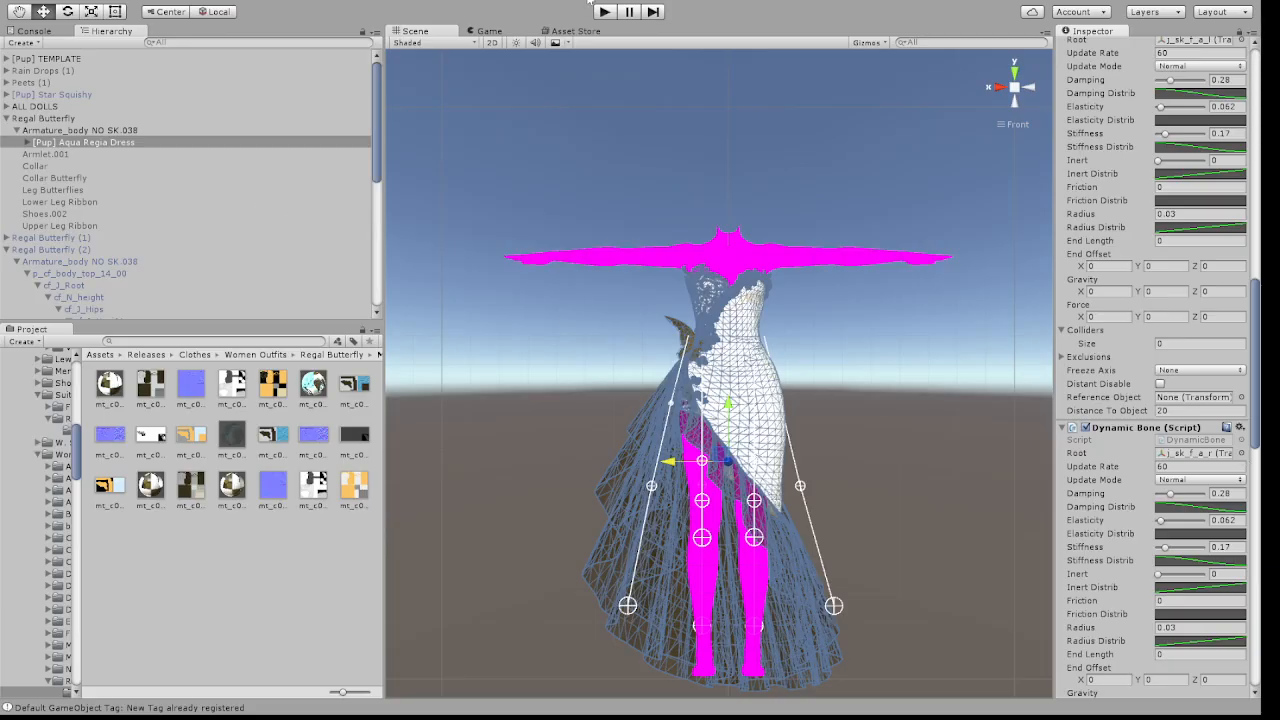
drag(1254, 438, 1254, 540)
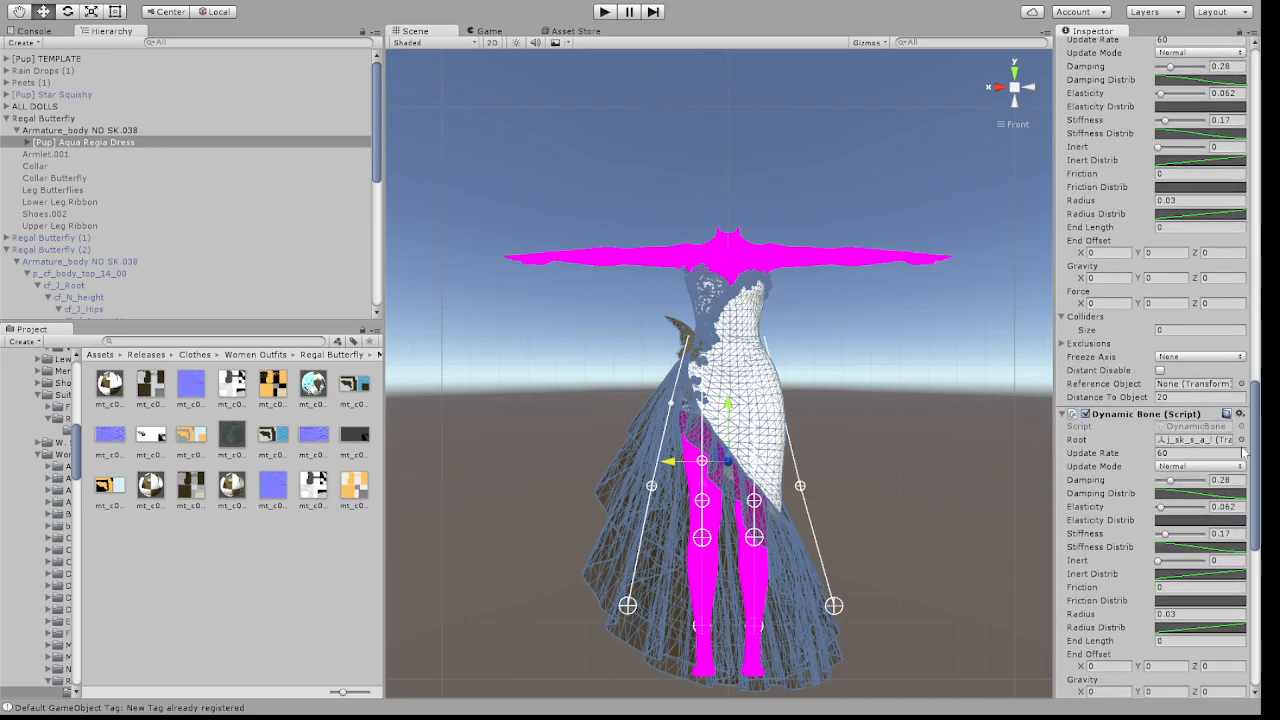
scroll(1243, 460, down, 5)
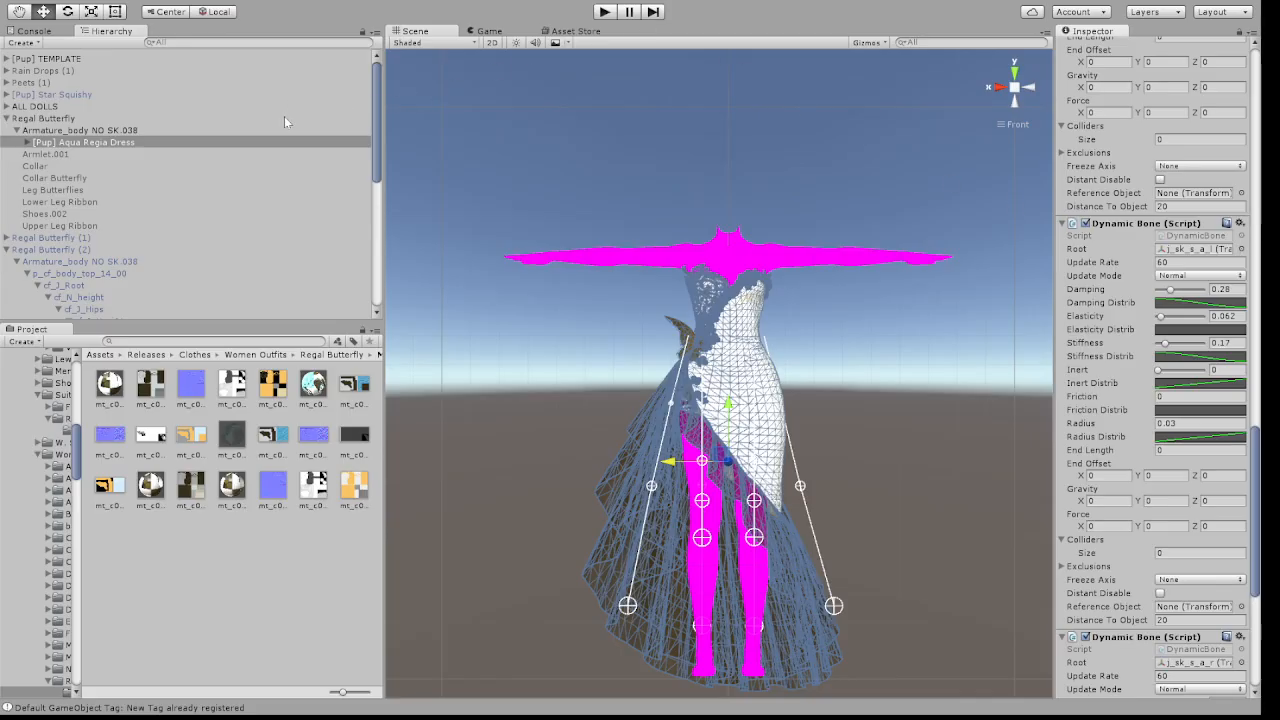
click(604, 12)
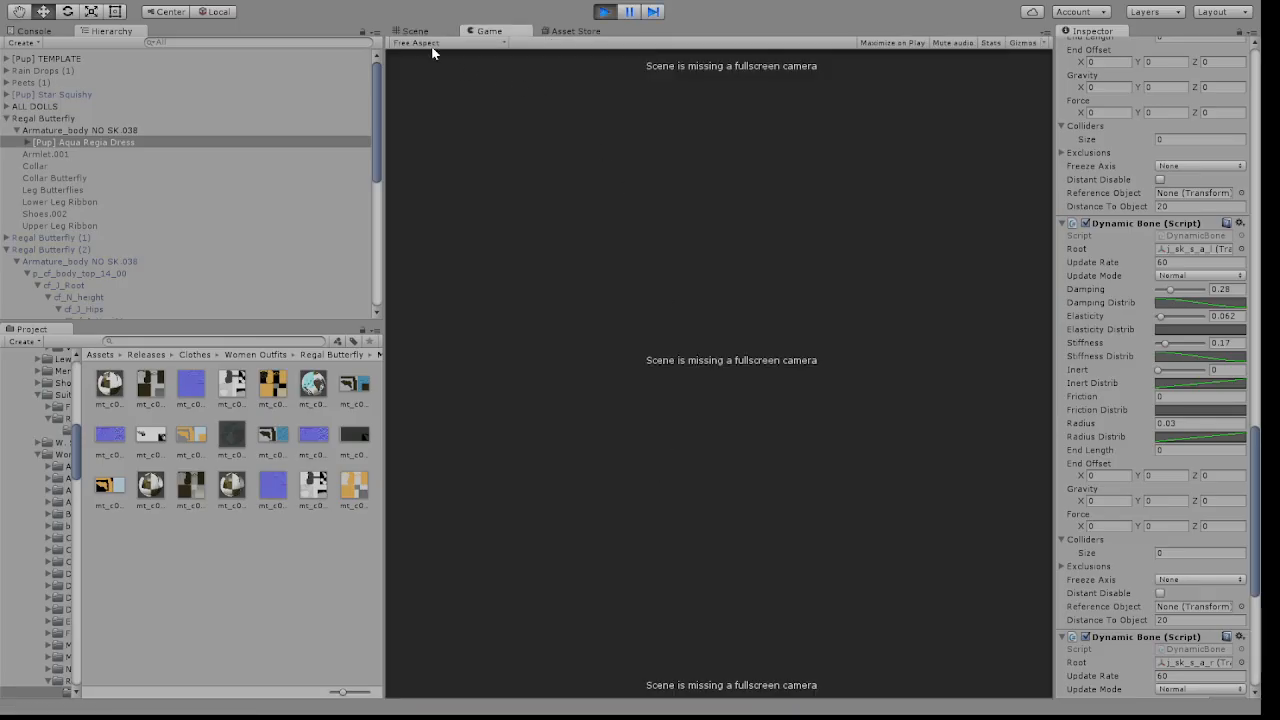
click(416, 31)
drag(684, 463, 470, 480)
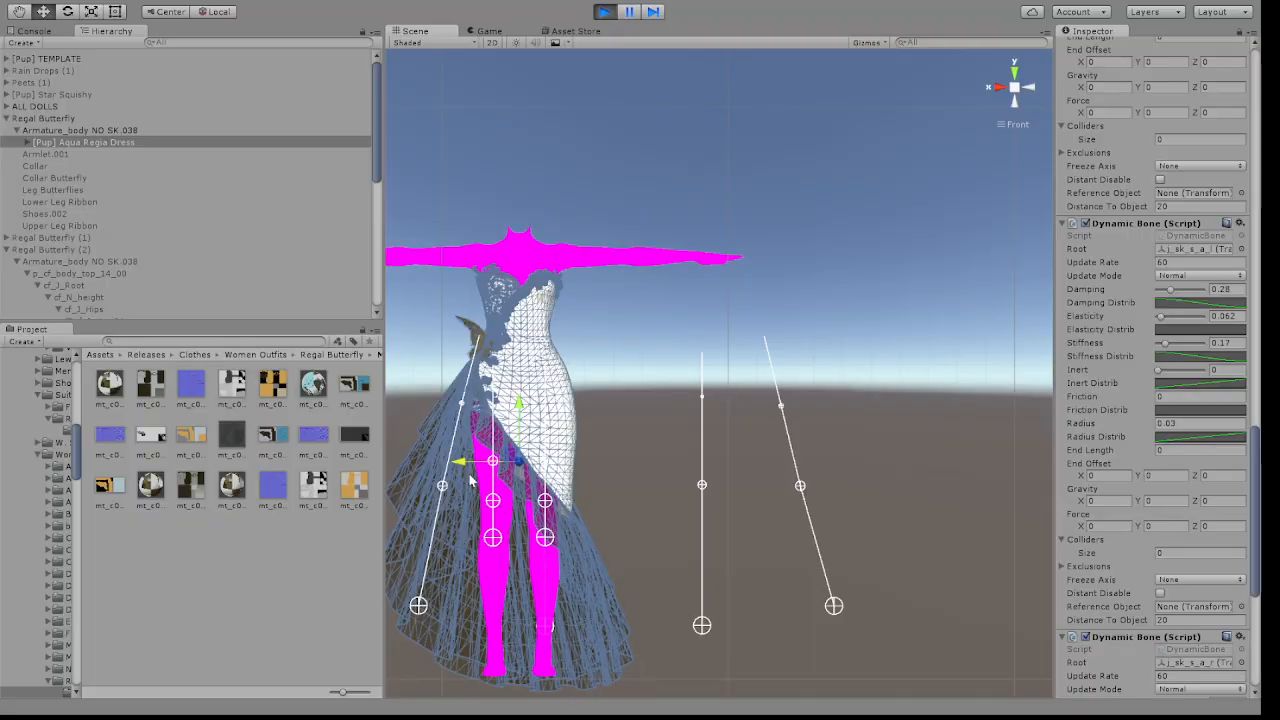
drag(470, 480, 704, 460)
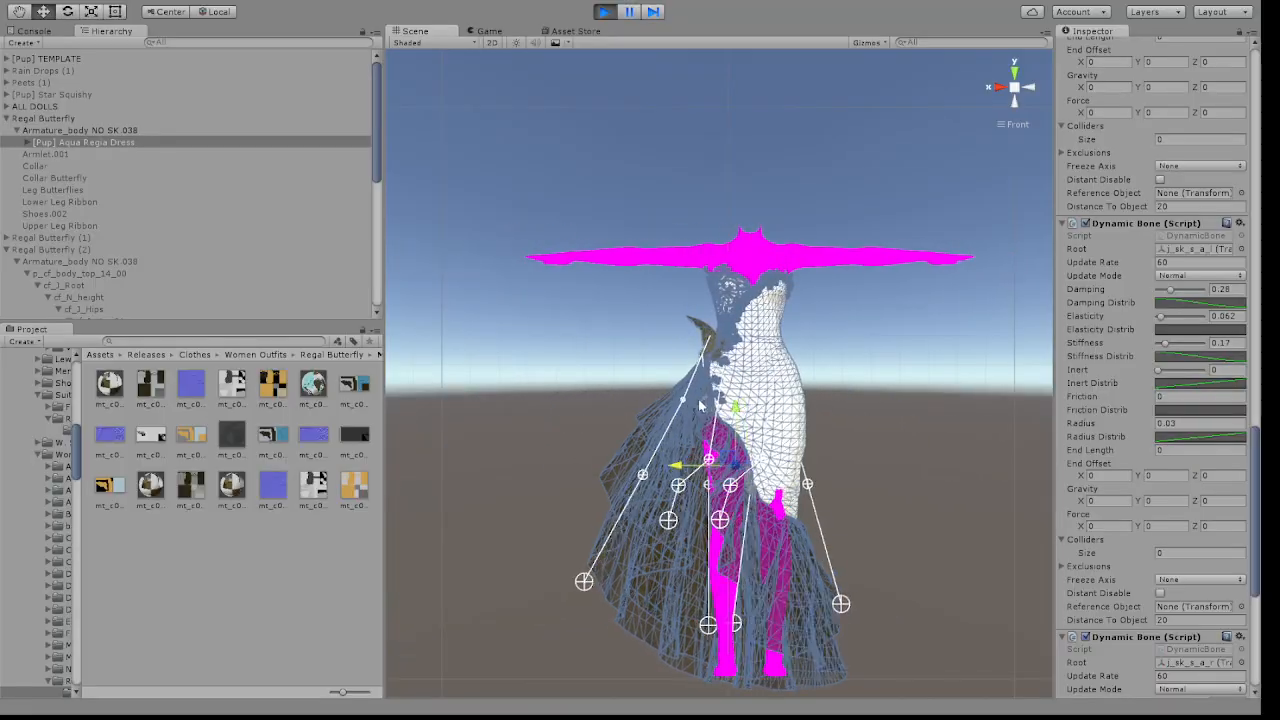
key(ctrl+p)
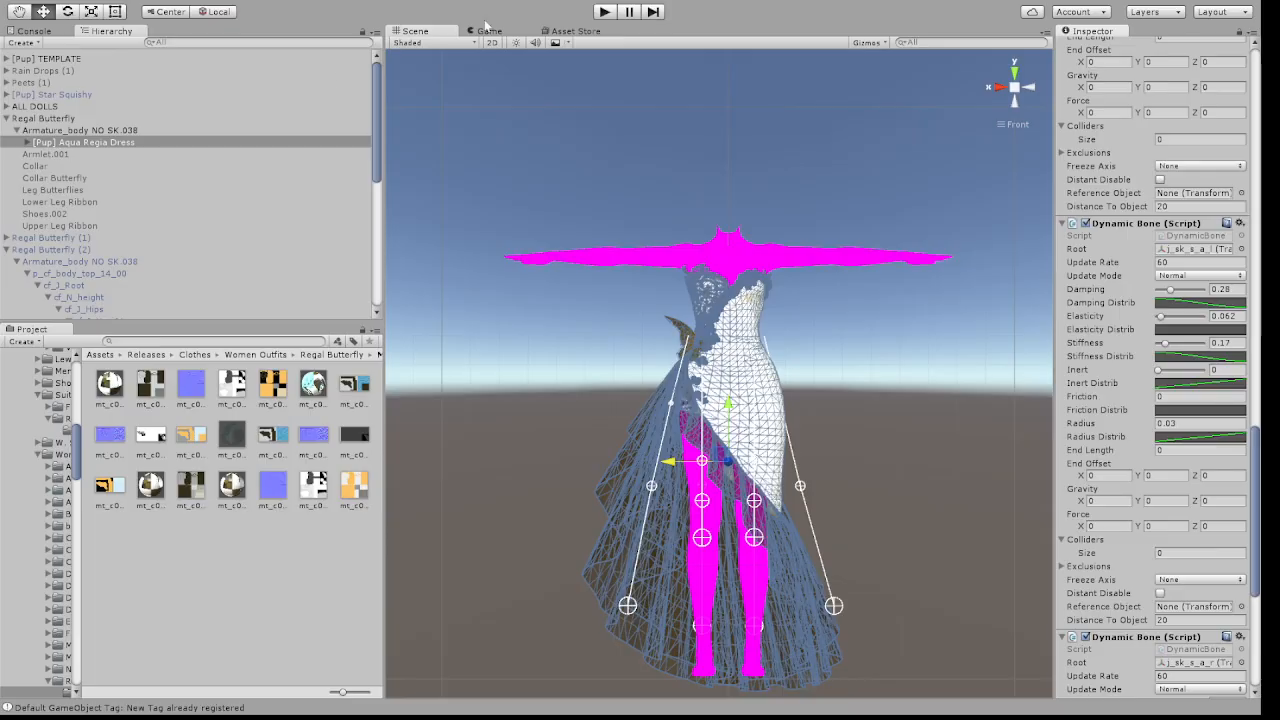
Restart play mode repeatedly and move the dress a short distance along X to compare how the skirt bone chains react
click(604, 11)
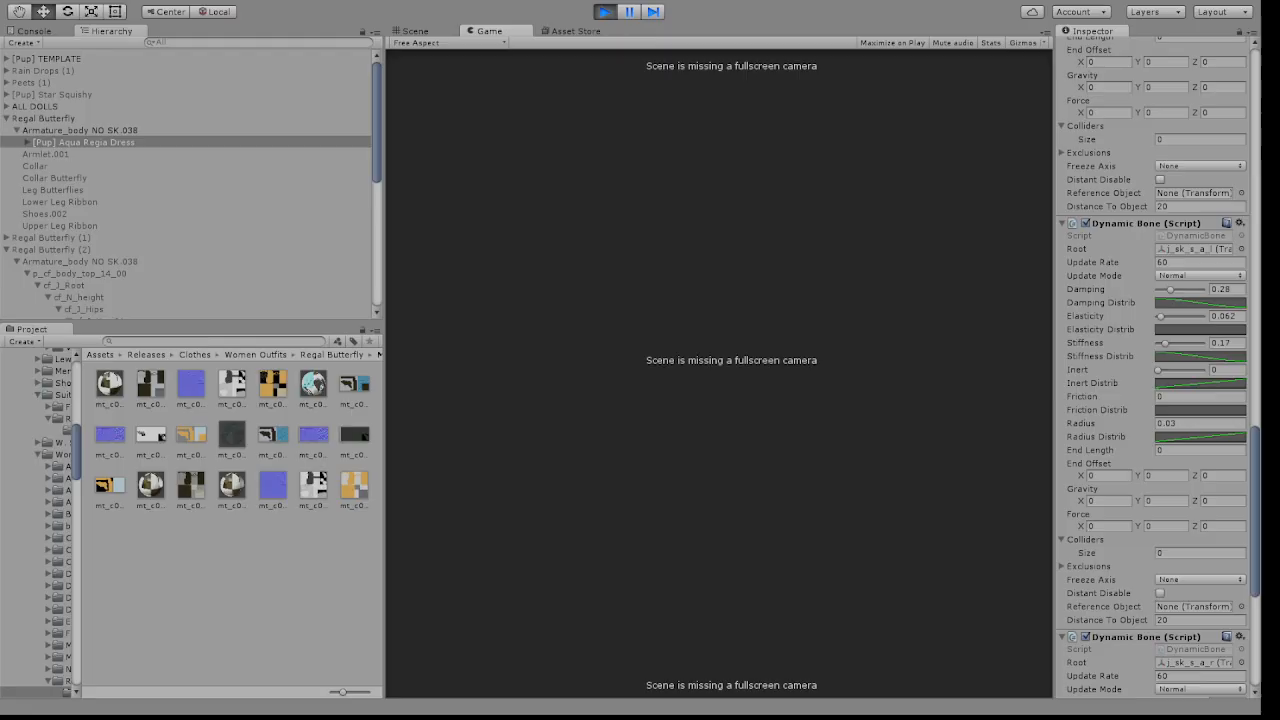
click(416, 31)
drag(669, 475, 536, 483)
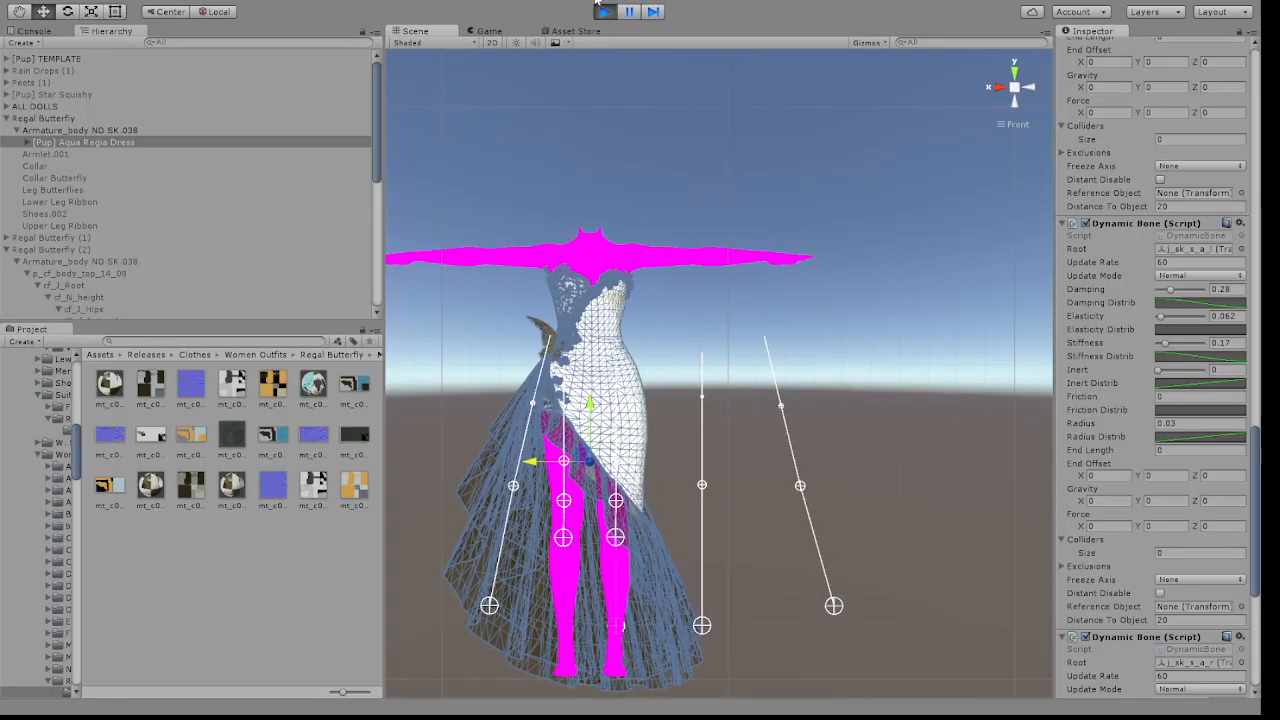
click(604, 11)
click(604, 11)
drag(674, 470, 571, 477)
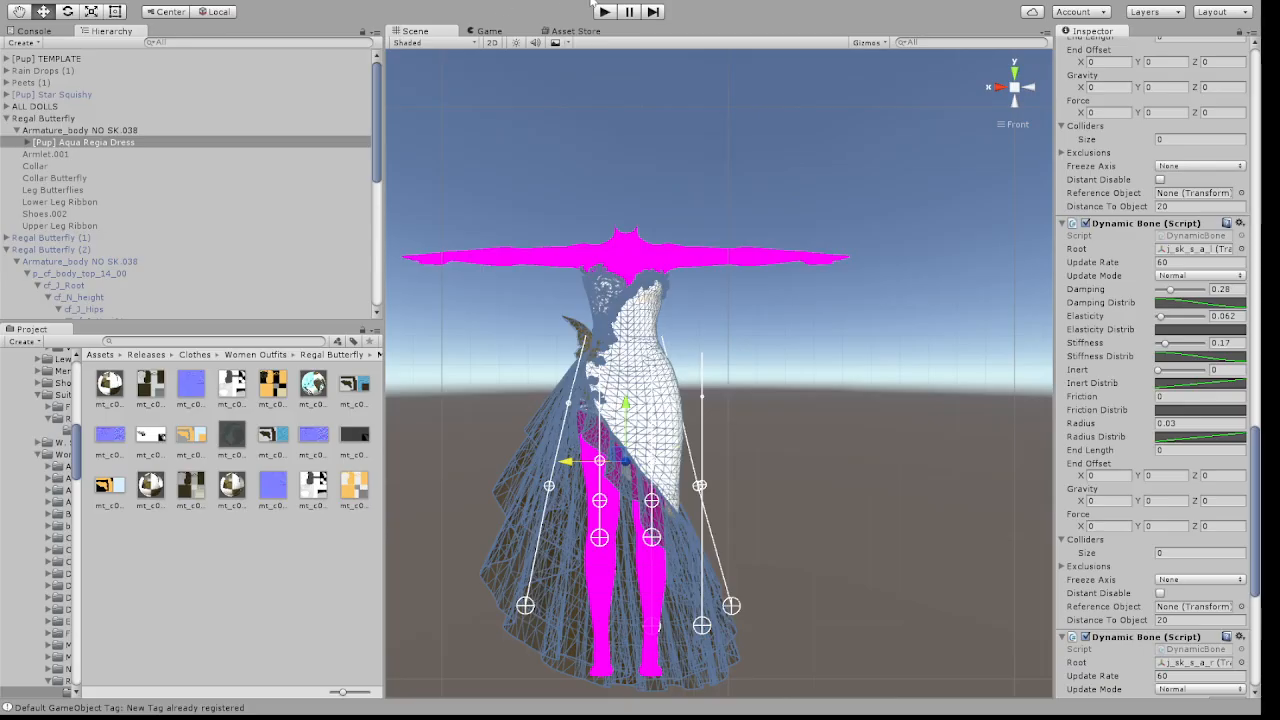
Reset the X position of [Pup] Aqua Regia Dress to 0
scroll(1168, 257, down, 5)
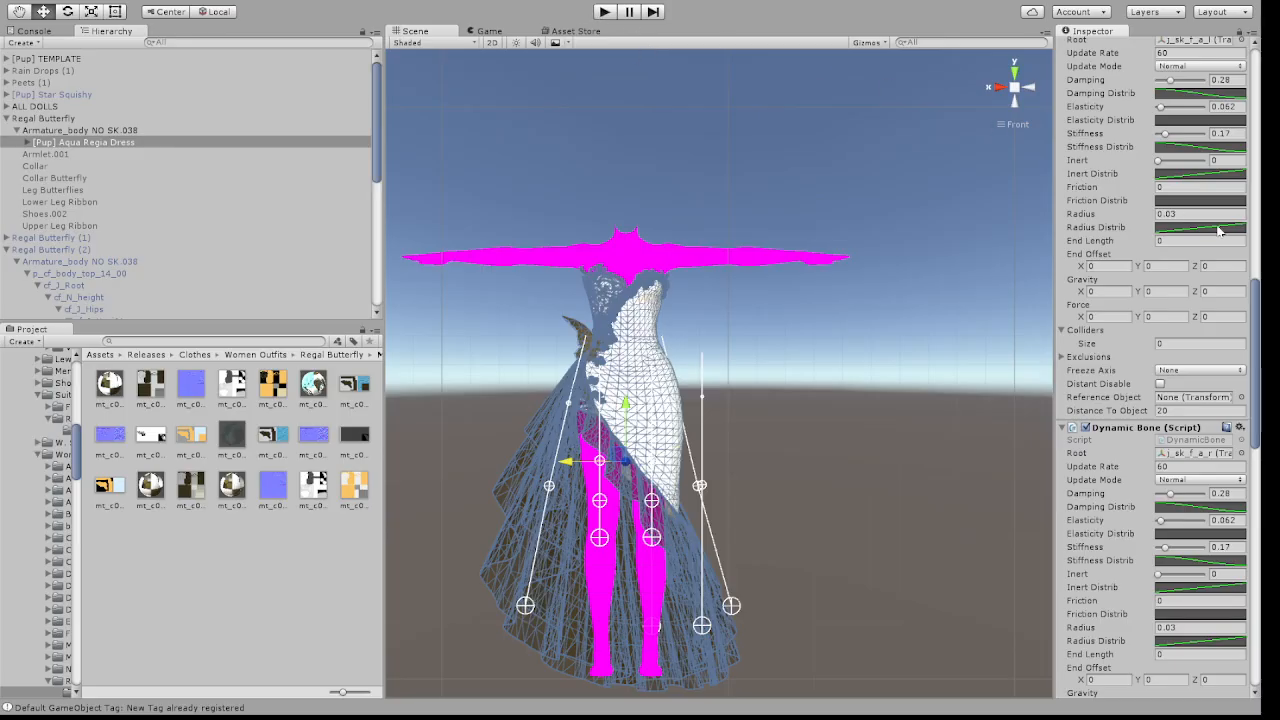
scroll(1218, 230, up, 12)
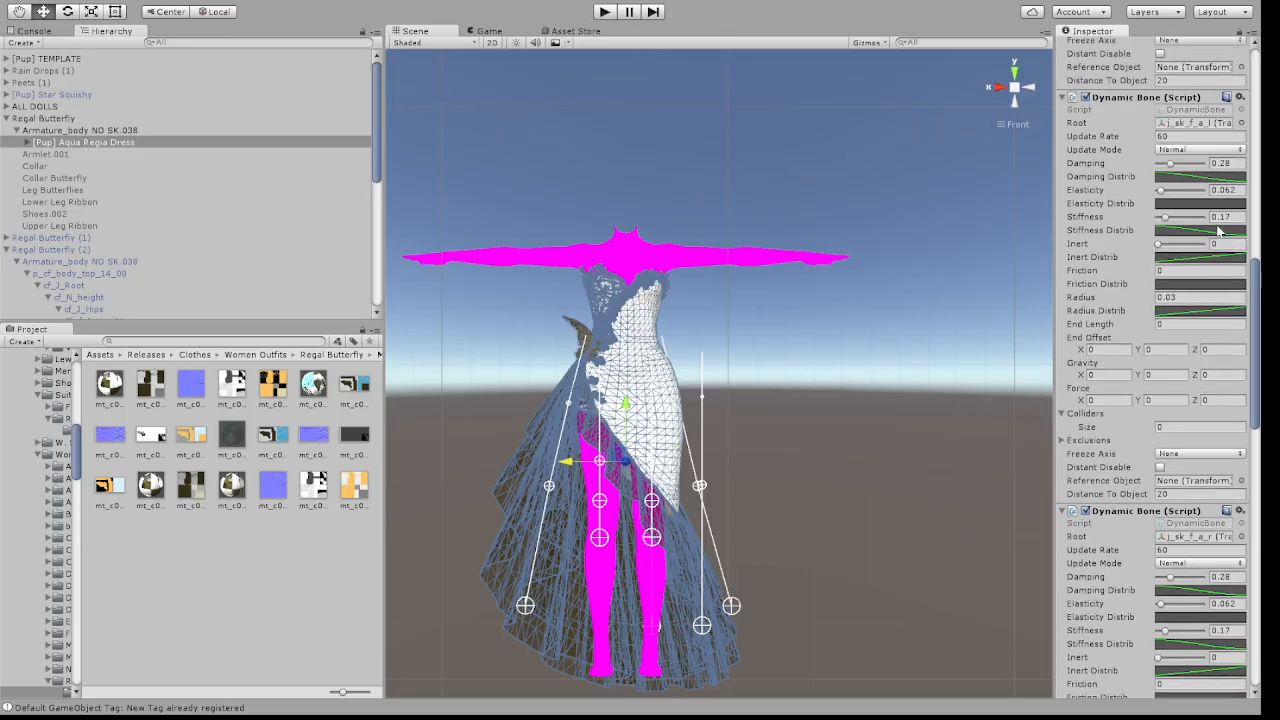
scroll(1218, 230, up, 6)
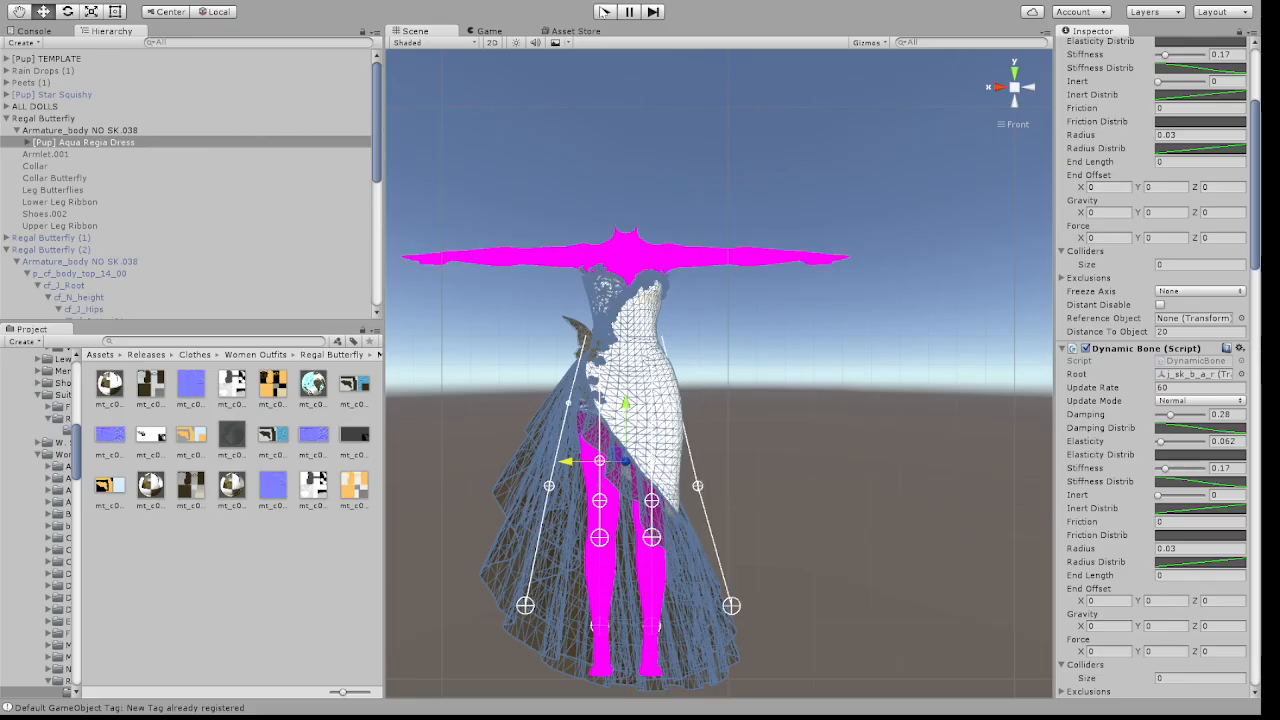
scroll(1060, 164, up, 5)
click(1138, 102)
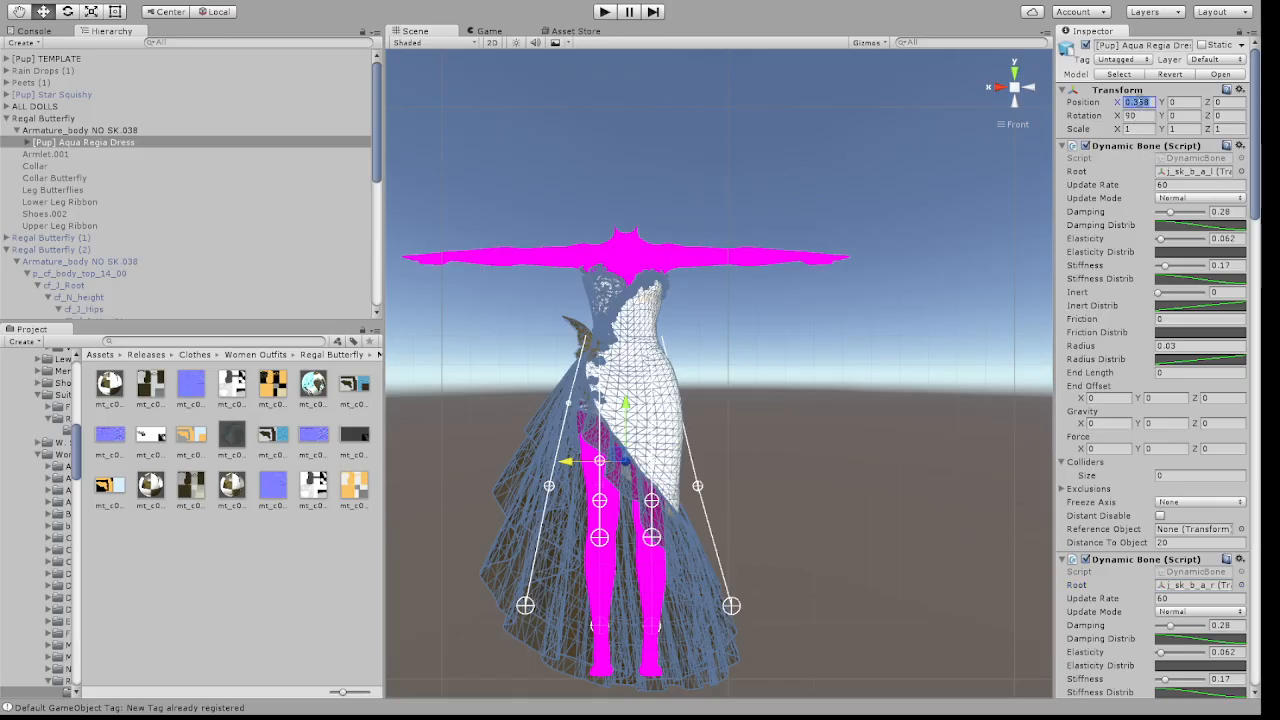
text(0)
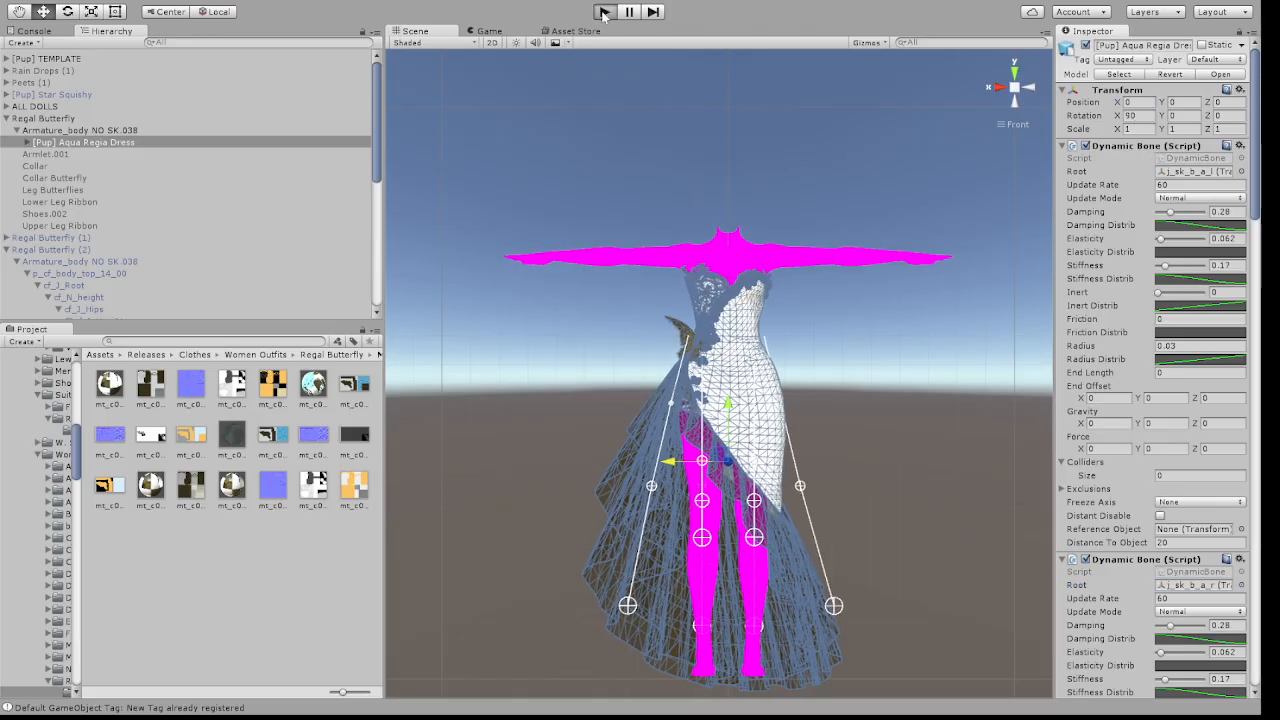
Run a play mode test from the dress's zero position with a slight move along X, and stop playback
click(604, 12)
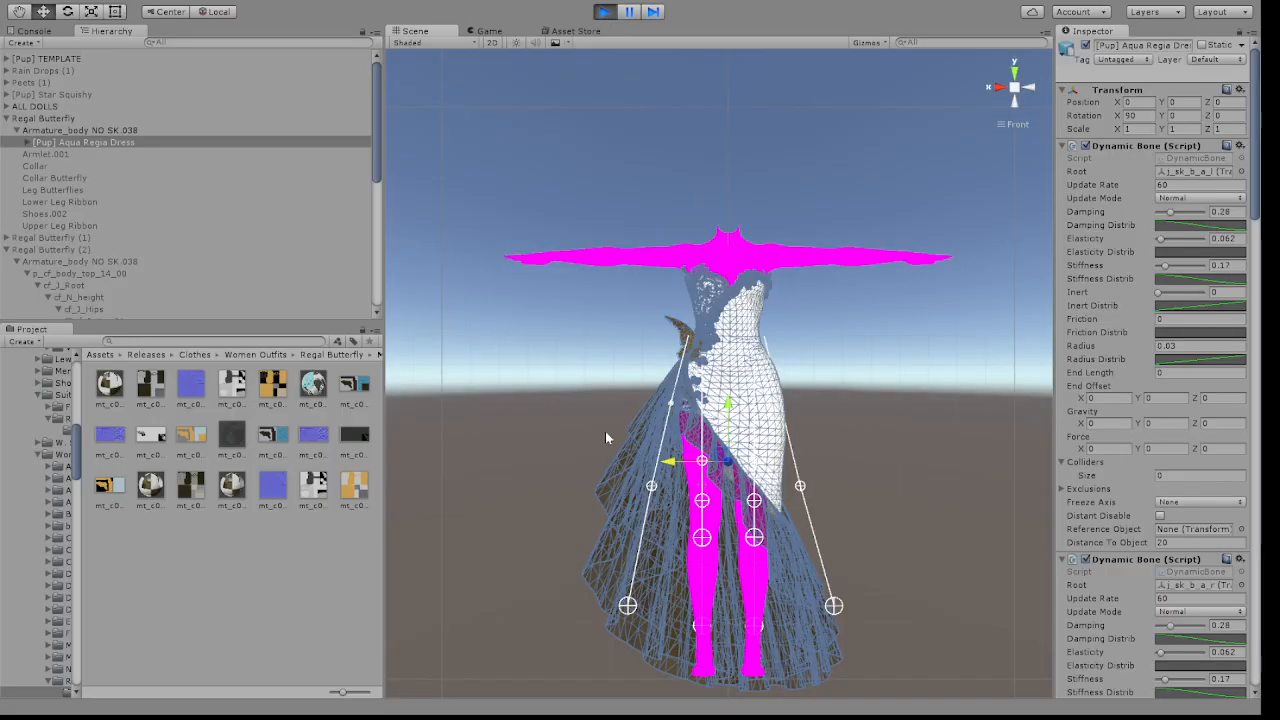
drag(674, 467, 660, 393)
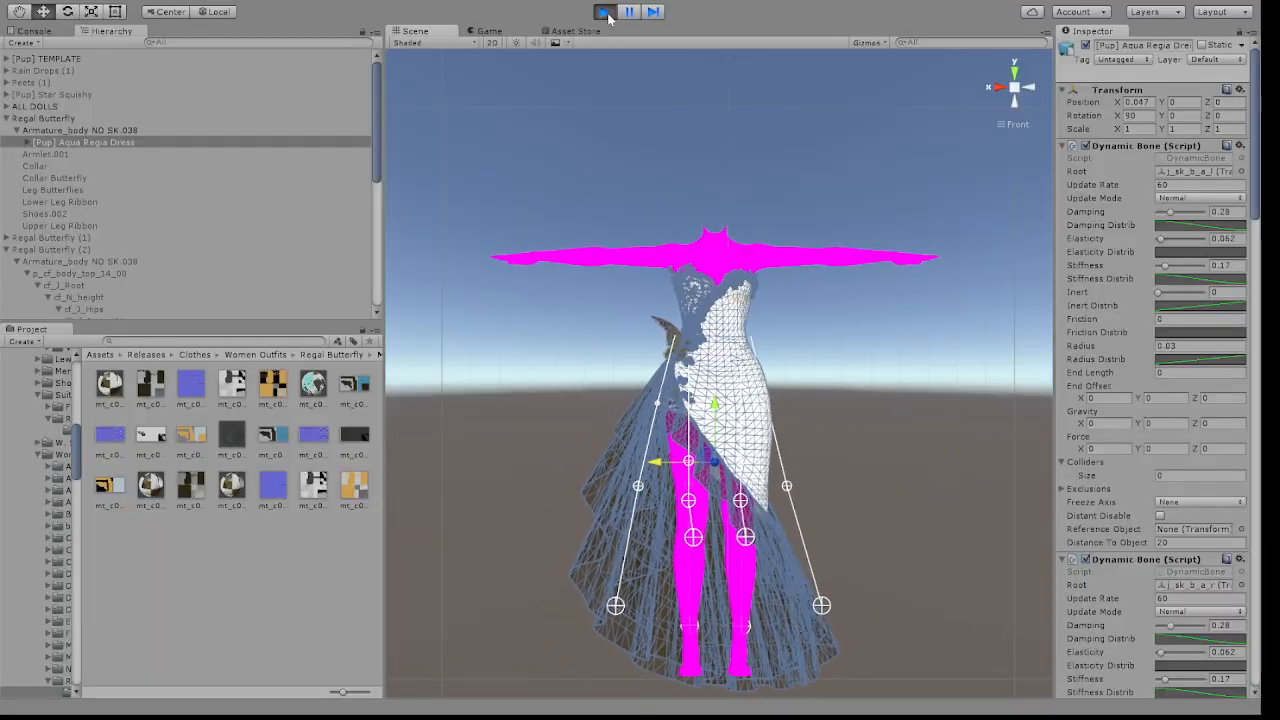
click(605, 12)
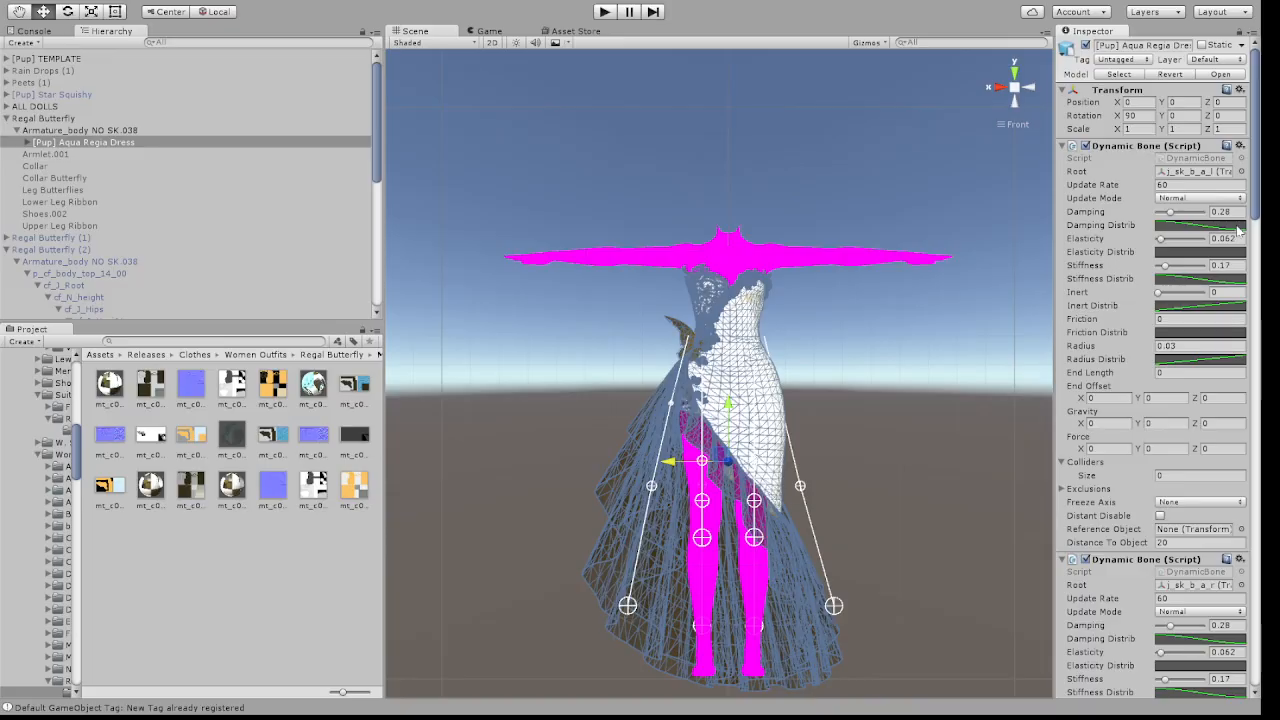
Open the Regal Butterfly asset folder, and collapse and deactivate the Regal Butterfly object holding the finished dress
click(325, 358)
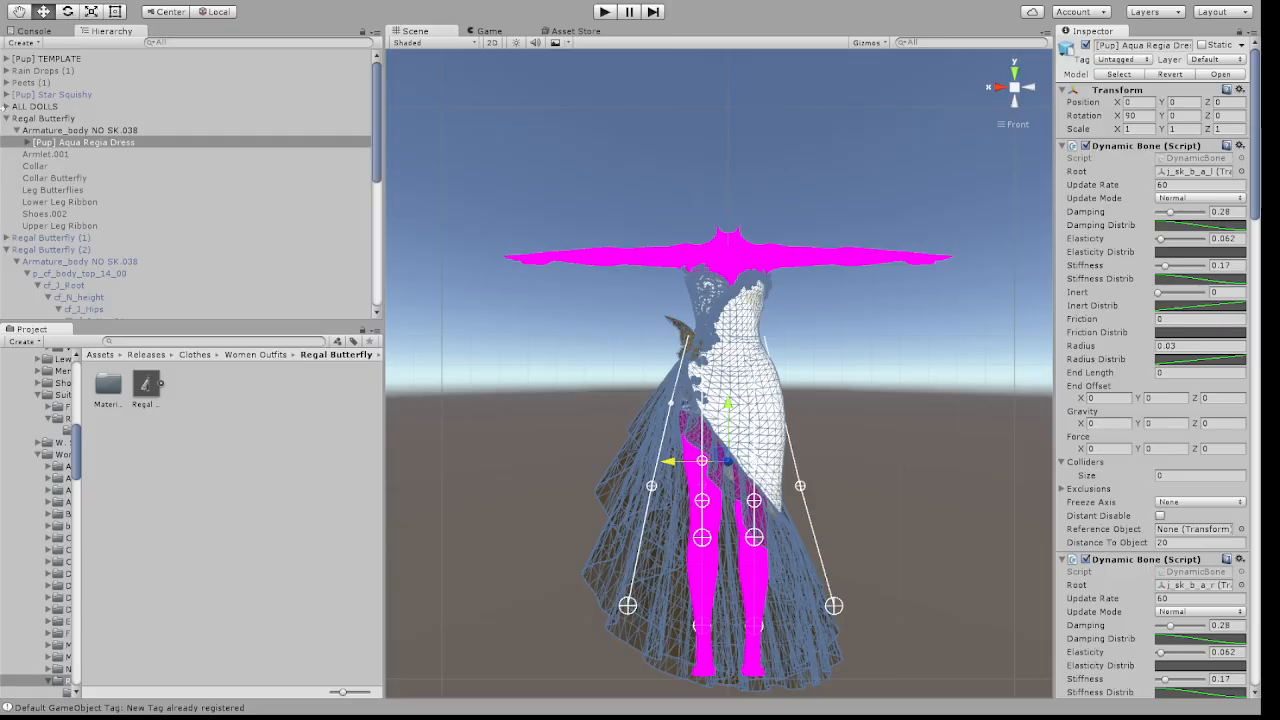
click(7, 118)
click(40, 118)
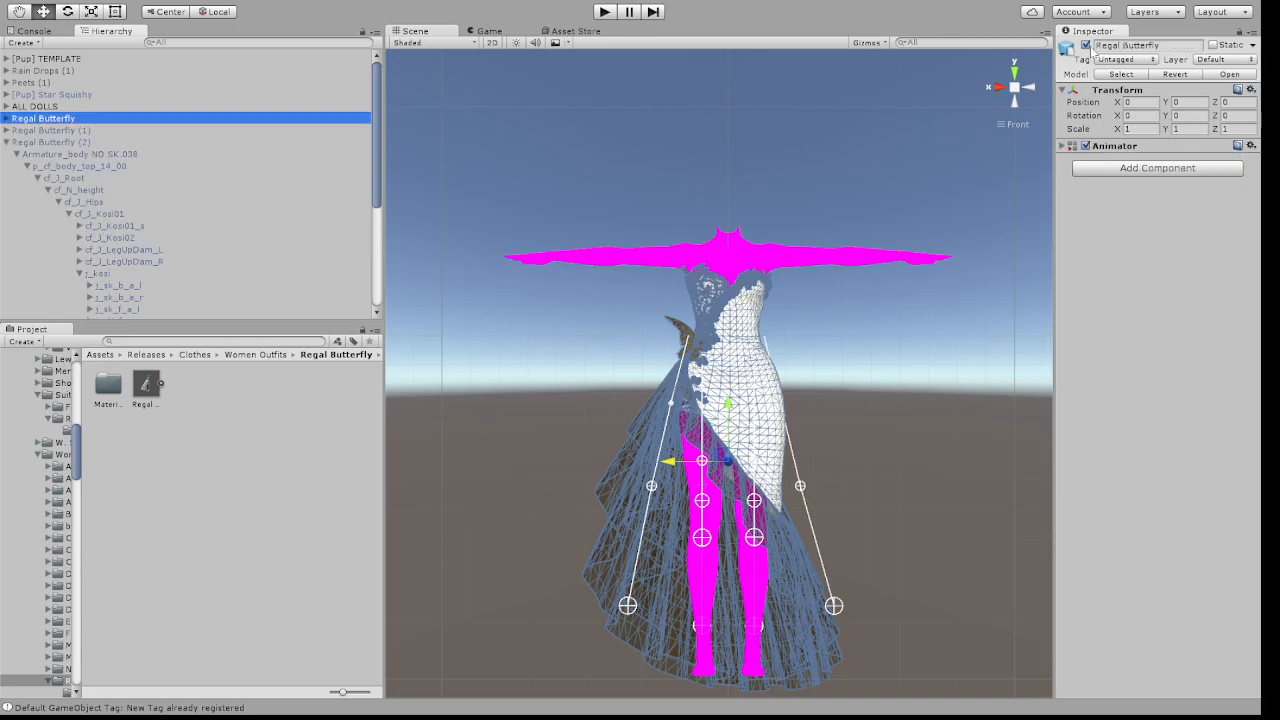
click(1085, 45)
Collapse Regal Butterfly (2), expand Regal Butterfly (1) and activate it so its clothing parts show in the scene
click(7, 142)
click(7, 130)
click(50, 131)
click(1086, 46)
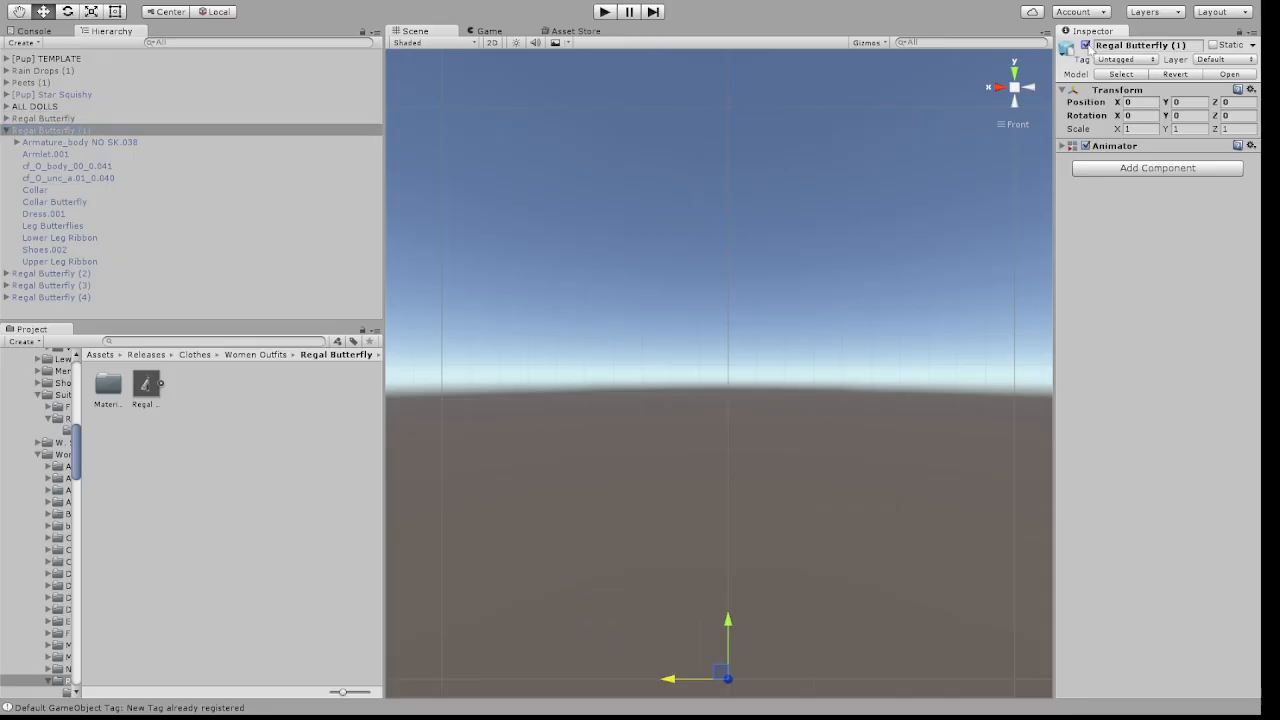
click(1086, 46)
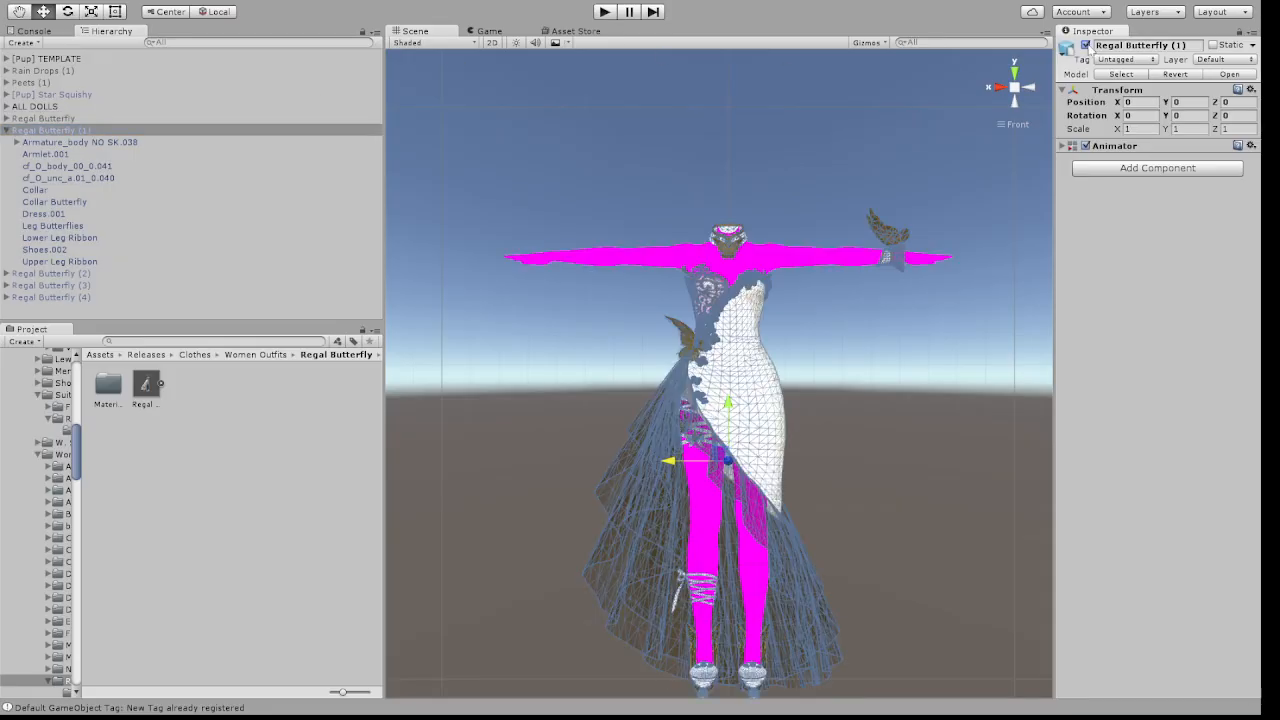
Rename p_cf_body_top_14_00 under the armature of Regal Butterfly (1) to "[Pup] Aqua Regia Shoes_ggmod"
click(981, 301)
key(Down)
alt+drag(981, 301, 760, 307)
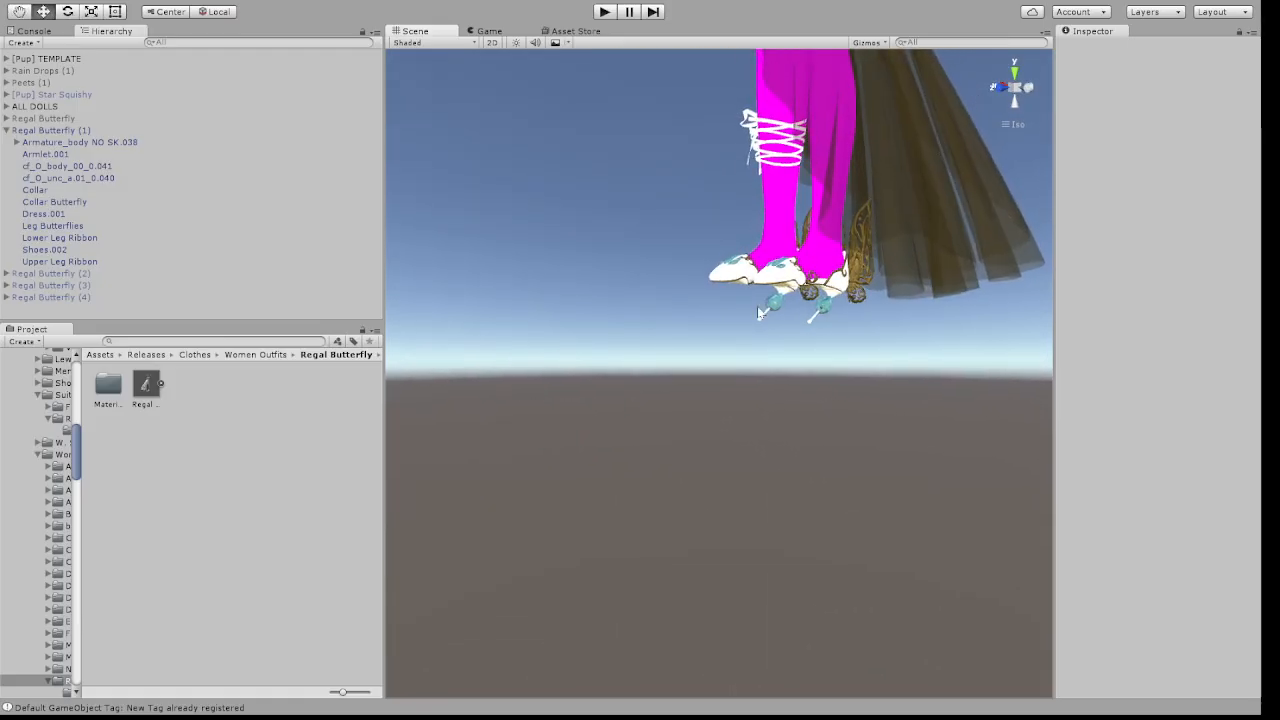
click(16, 142)
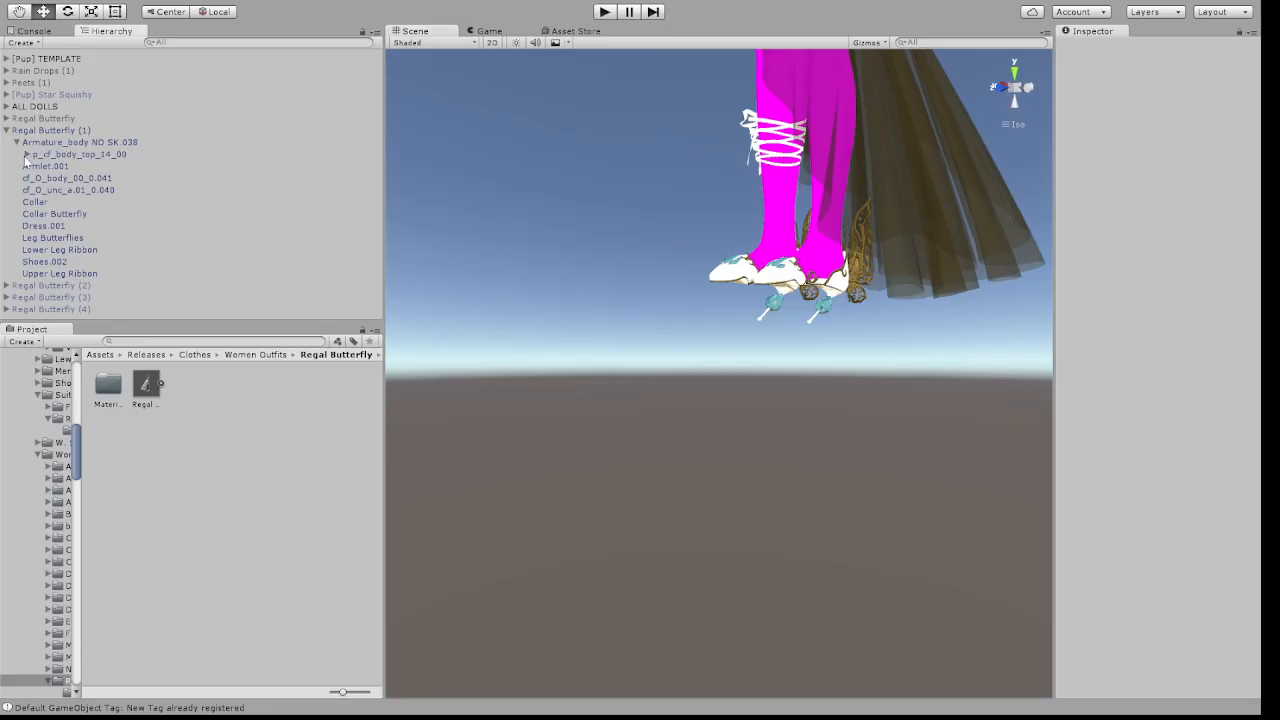
click(72, 156)
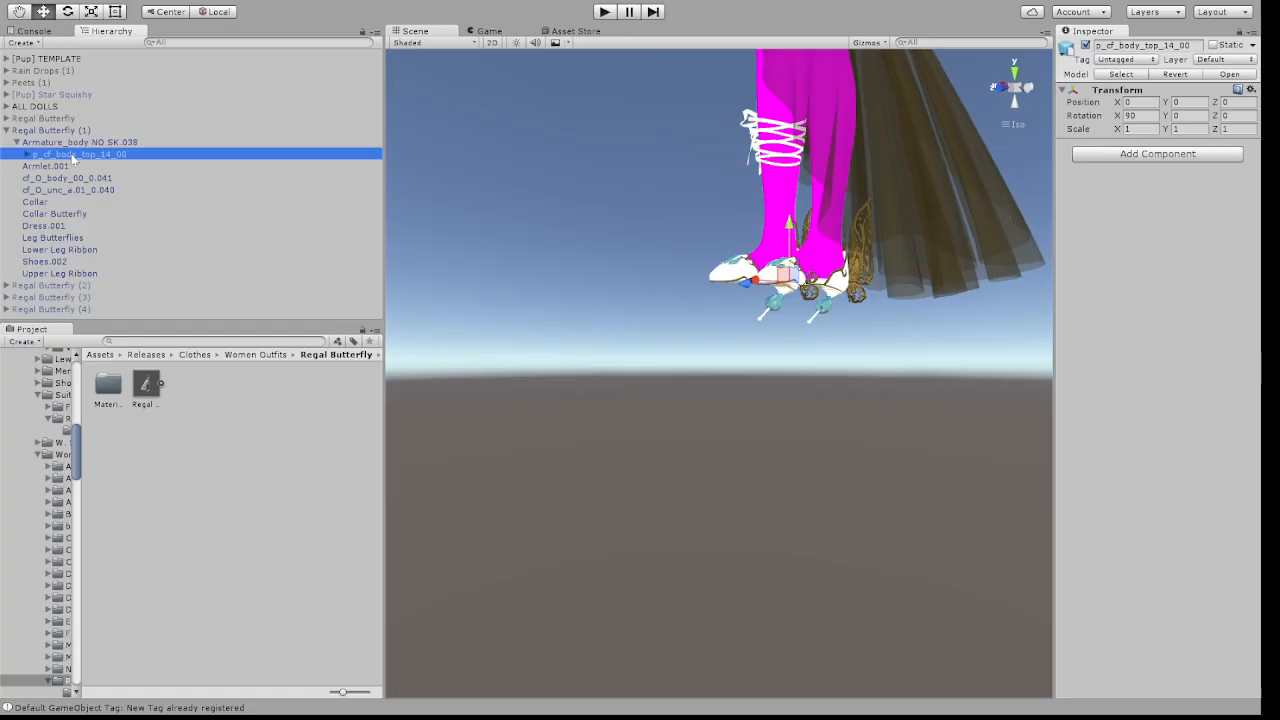
click(1133, 44)
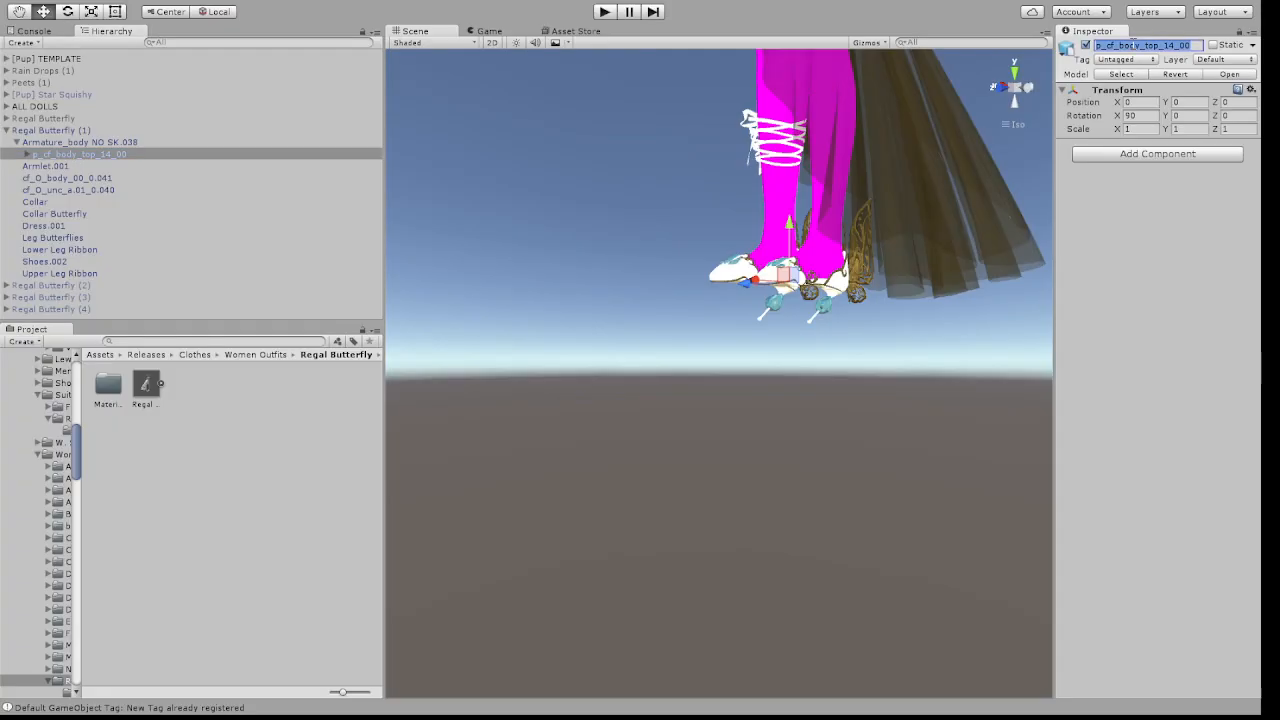
text([Pup])
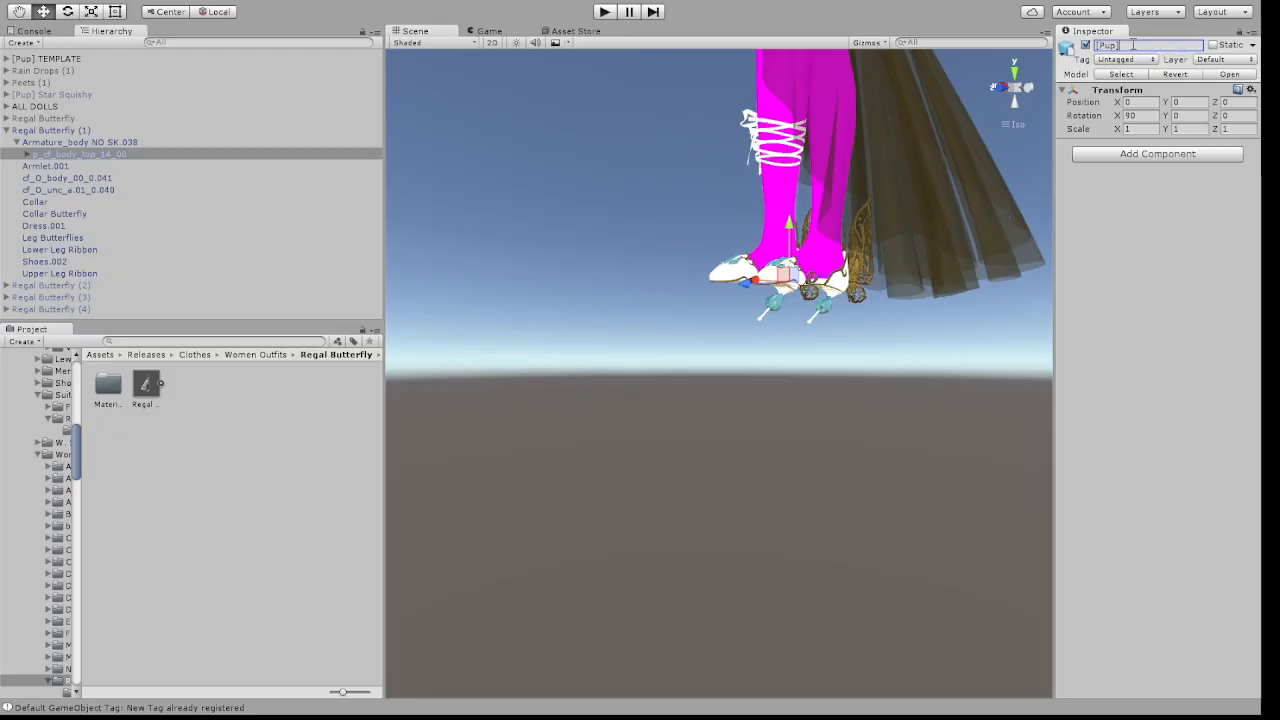
text( Aqua Regia Shoes_ggmod)
key(Return)
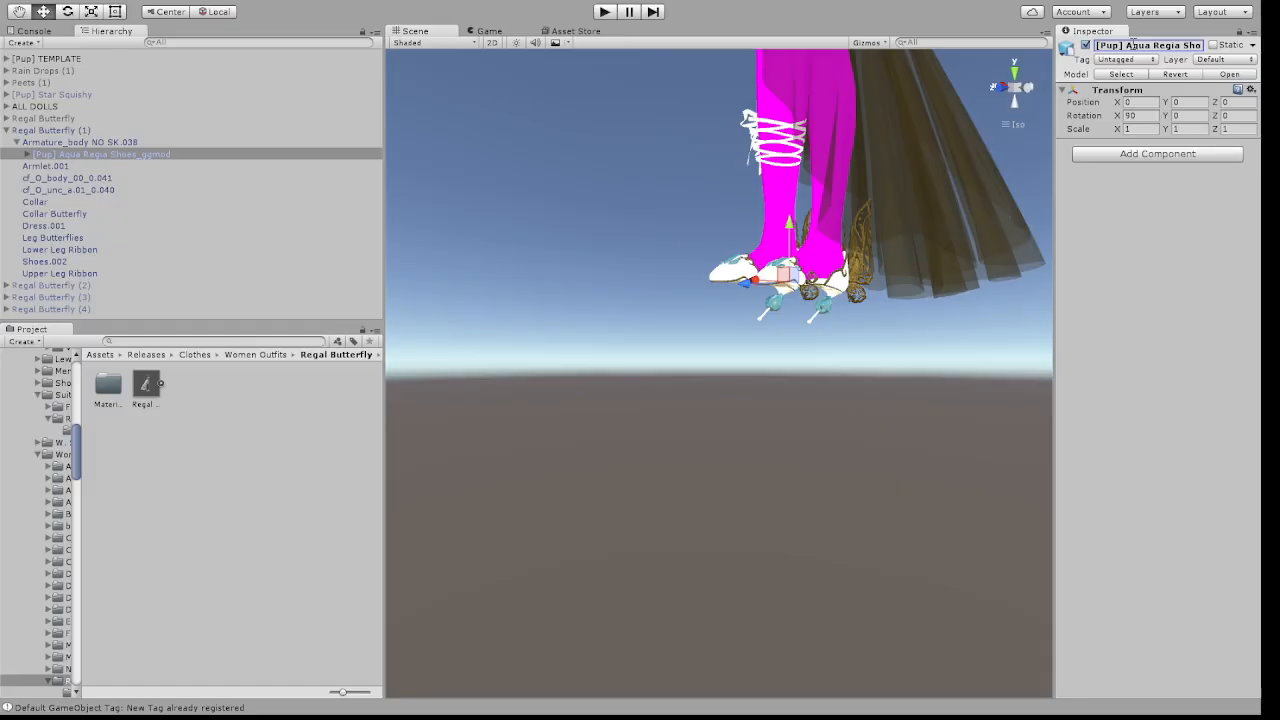
Expand cf_N_O_root and N_cos2 of the shoes item and rename their child N_top14 to N_under
click(27, 156)
click(27, 155)
click(38, 178)
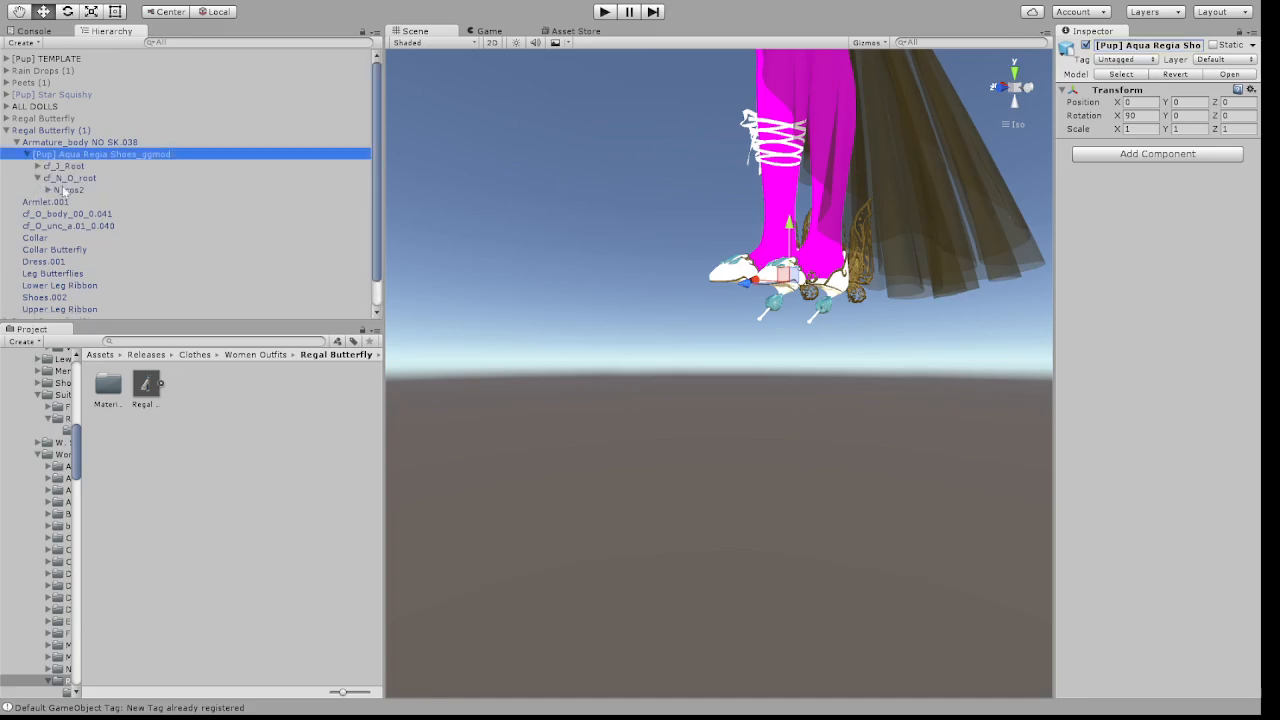
click(48, 190)
click(59, 202)
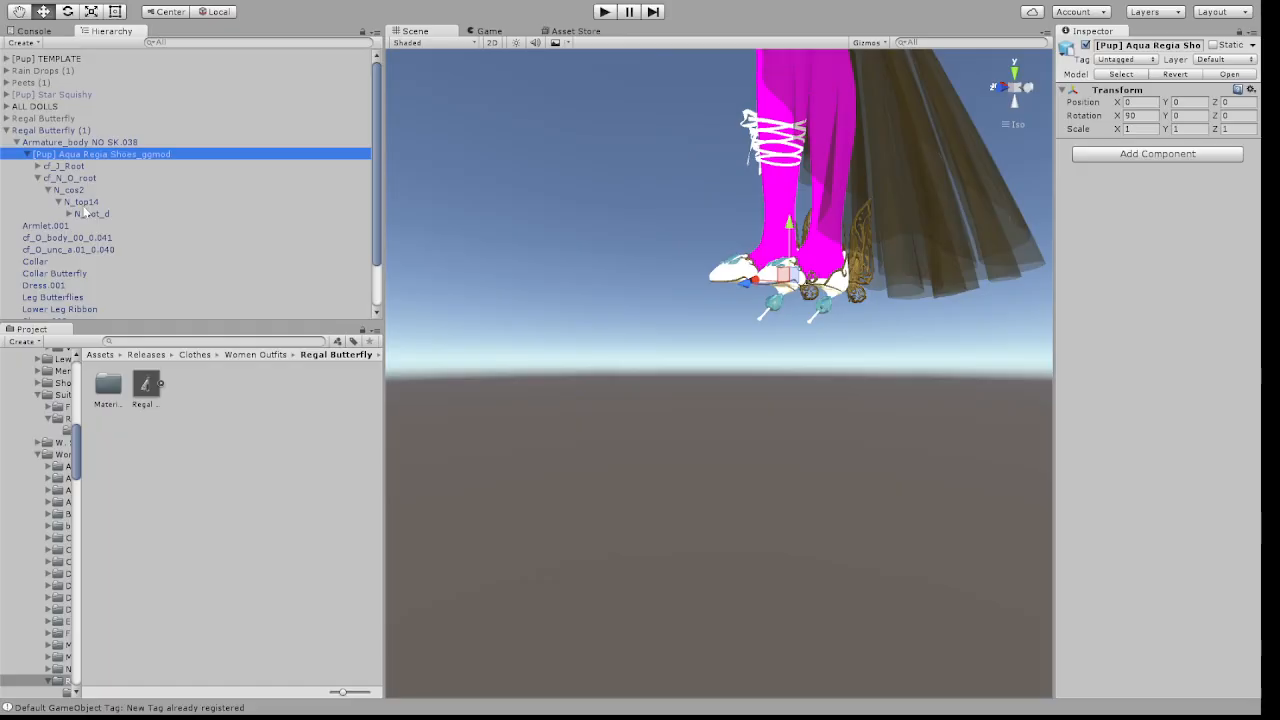
click(80, 205)
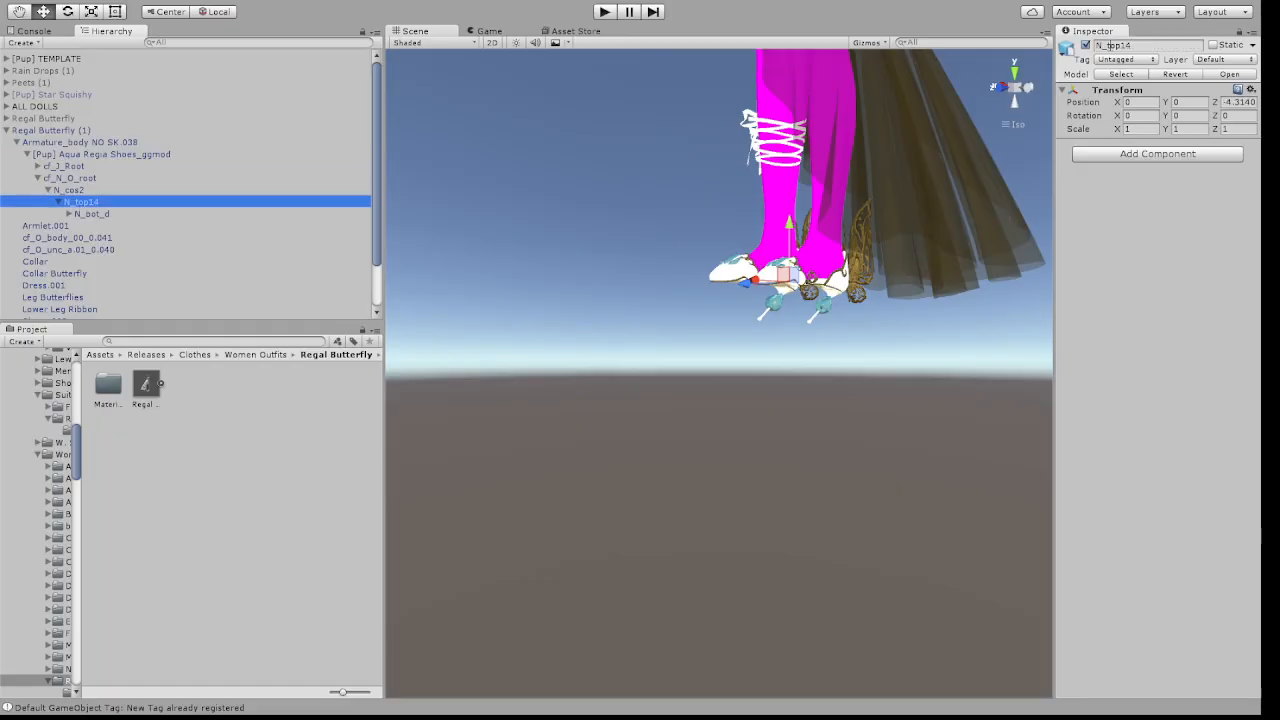
click(1115, 46)
click(1174, 46)
key(BackSpace)
key(BackSpace)
key(BackSpace)
key(BackSpace)
key(BackSpace)
text(under)
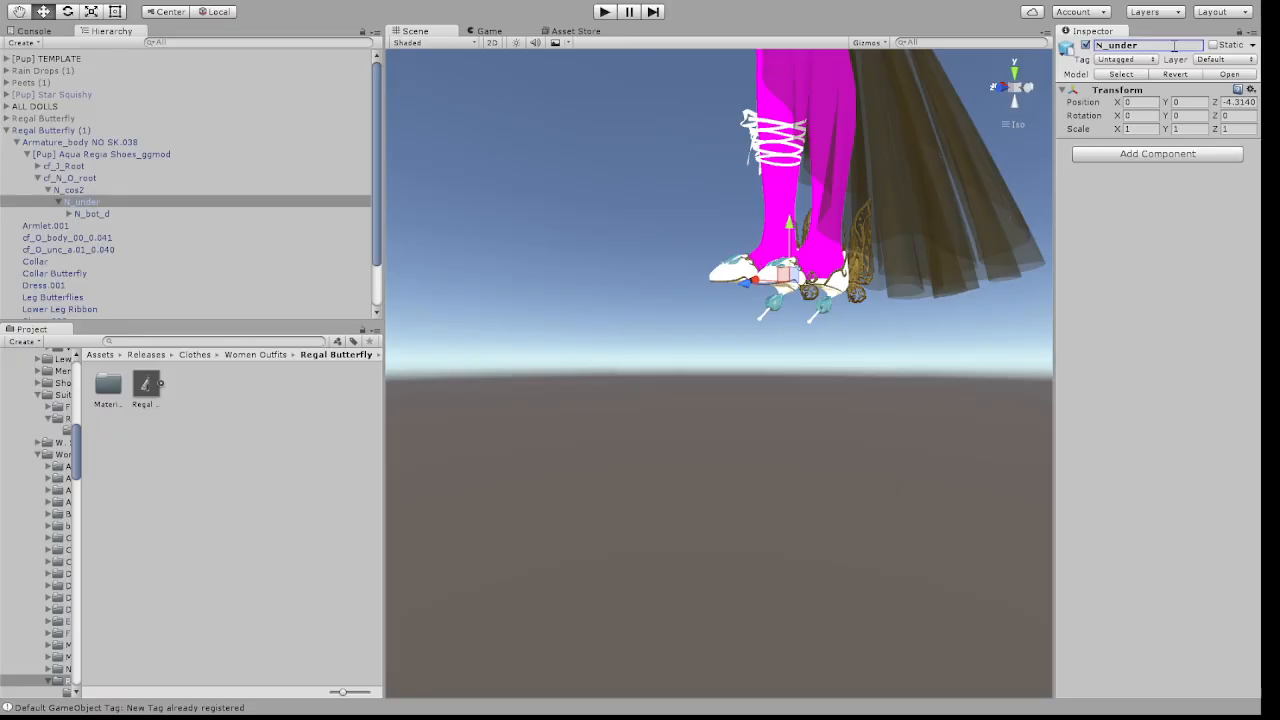
Rename the N_bot_d object under N_under of the shoes item to N_shoes
click(95, 216)
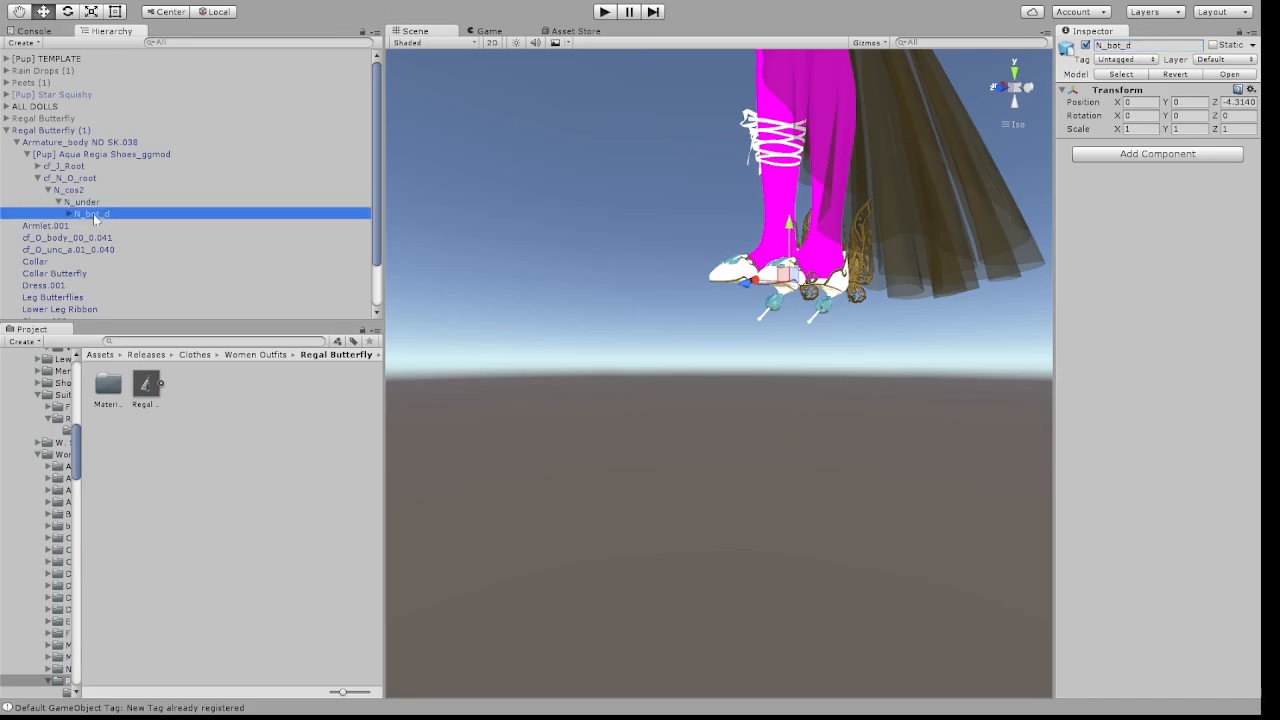
click(1110, 47)
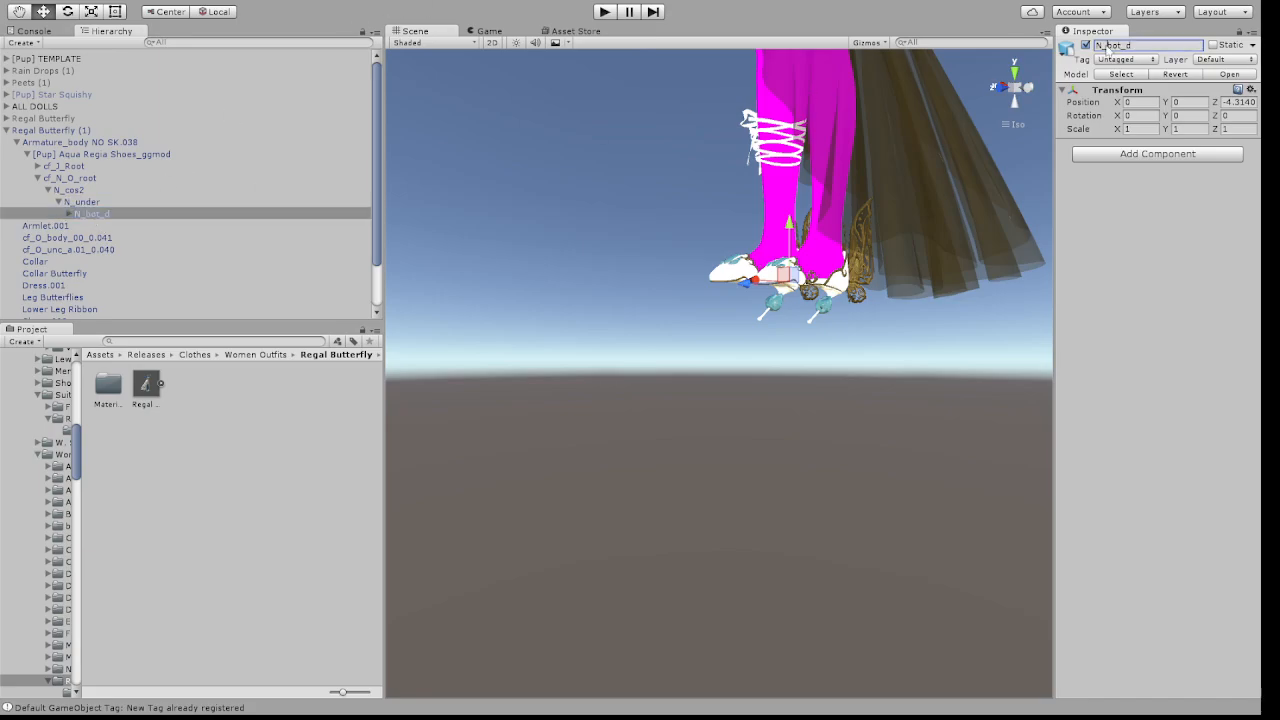
text(N_shoes)
key(Return)
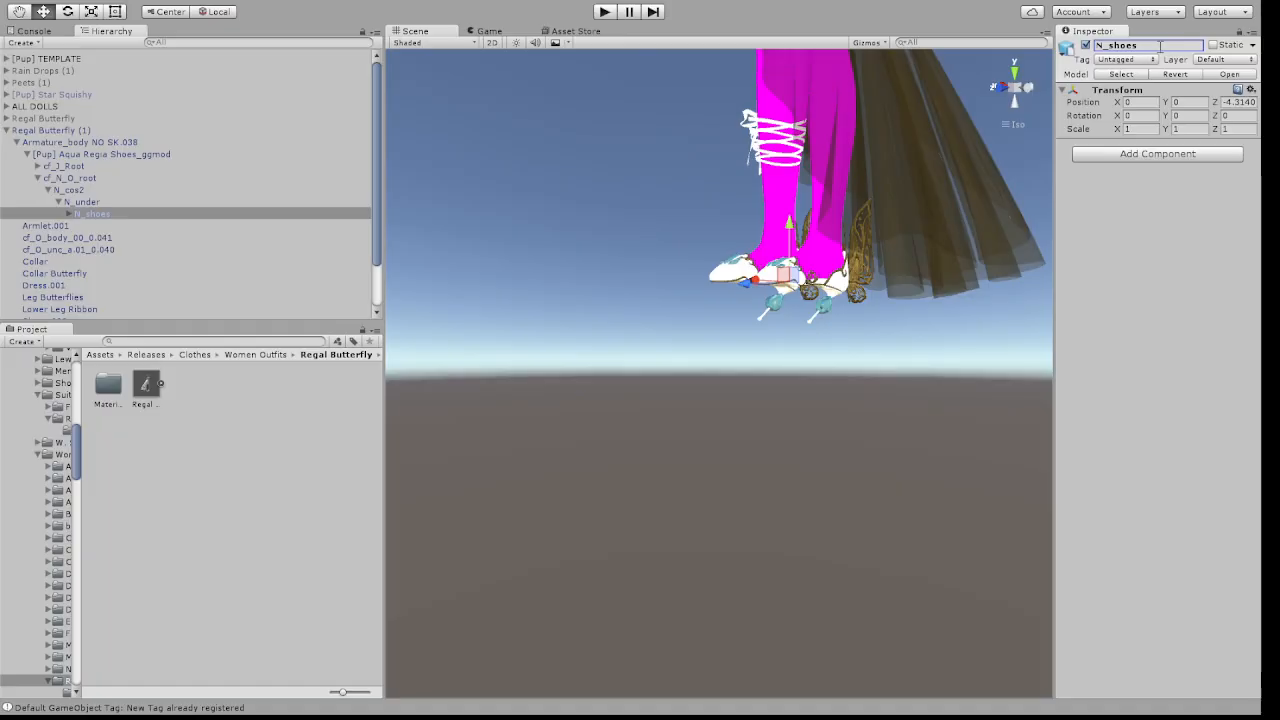
Expand N_shoes and make the Shoes.002 mesh its child
click(68, 213)
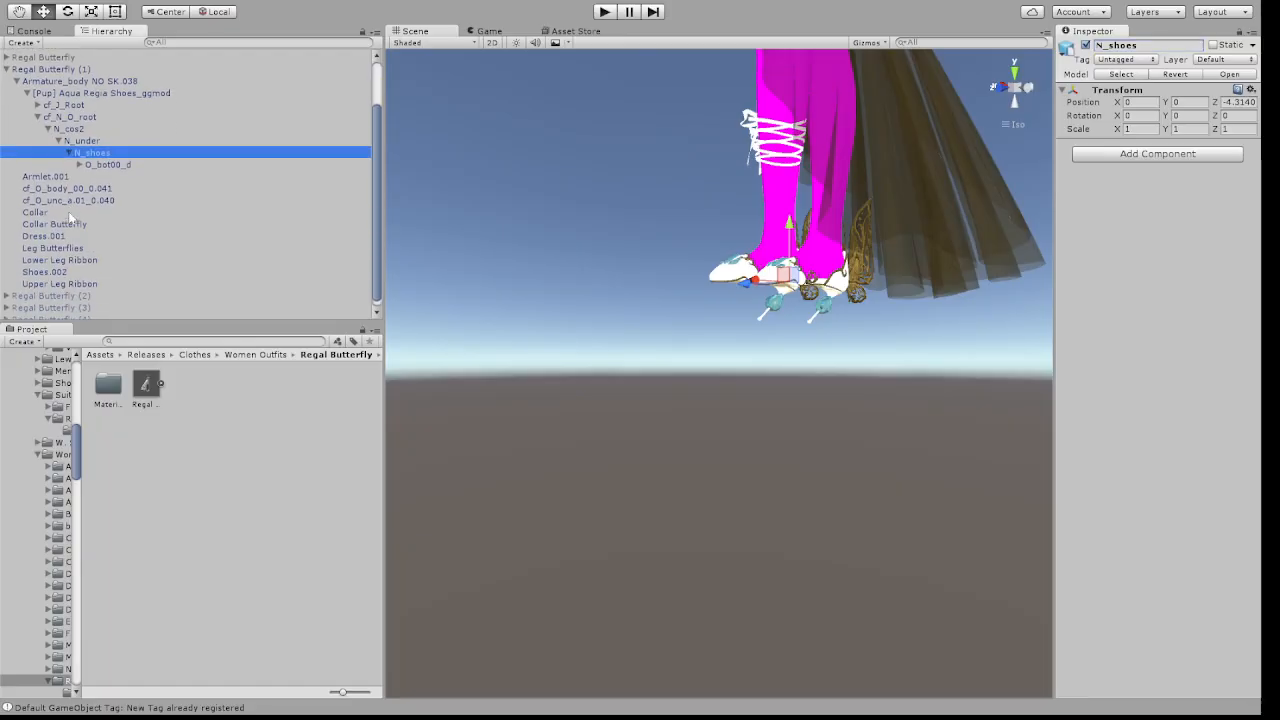
click(52, 267)
drag(52, 268, 624, 418)
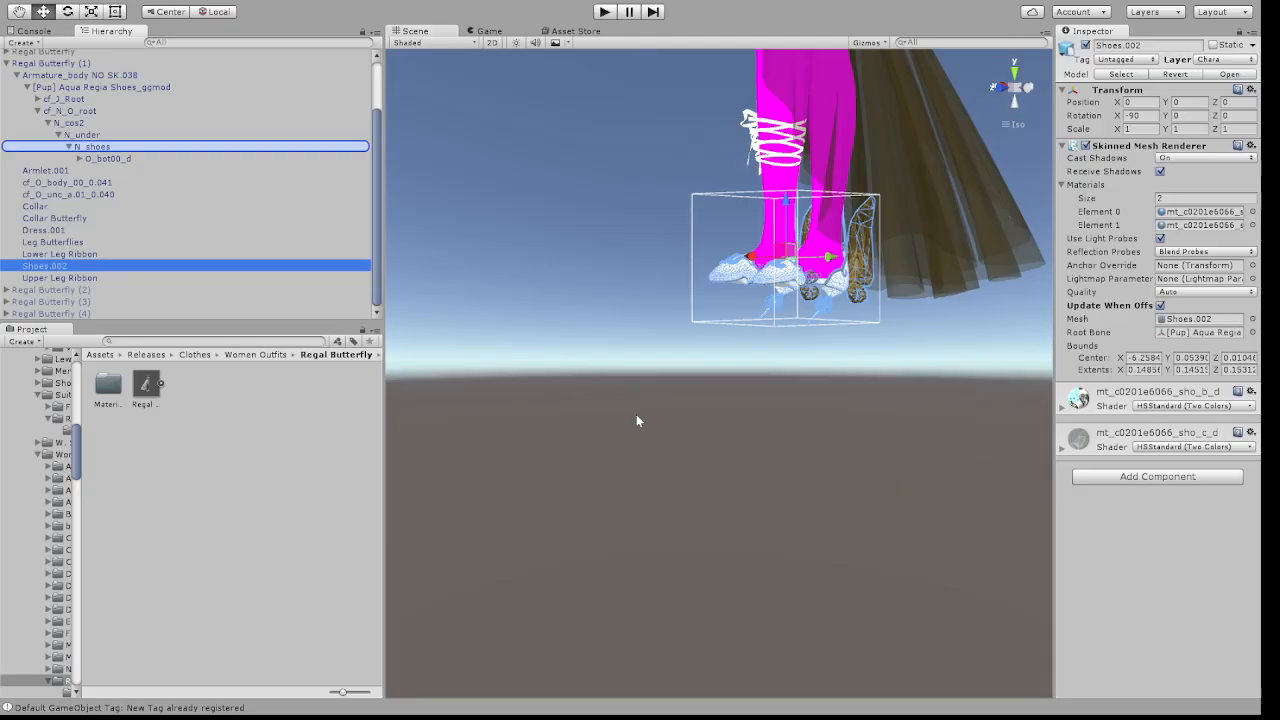
Deactivate all remaining meshes of Regal Butterfly (1), from Armlet.001 to Upper Leg Ribbon, so only the shoes show
click(76, 186)
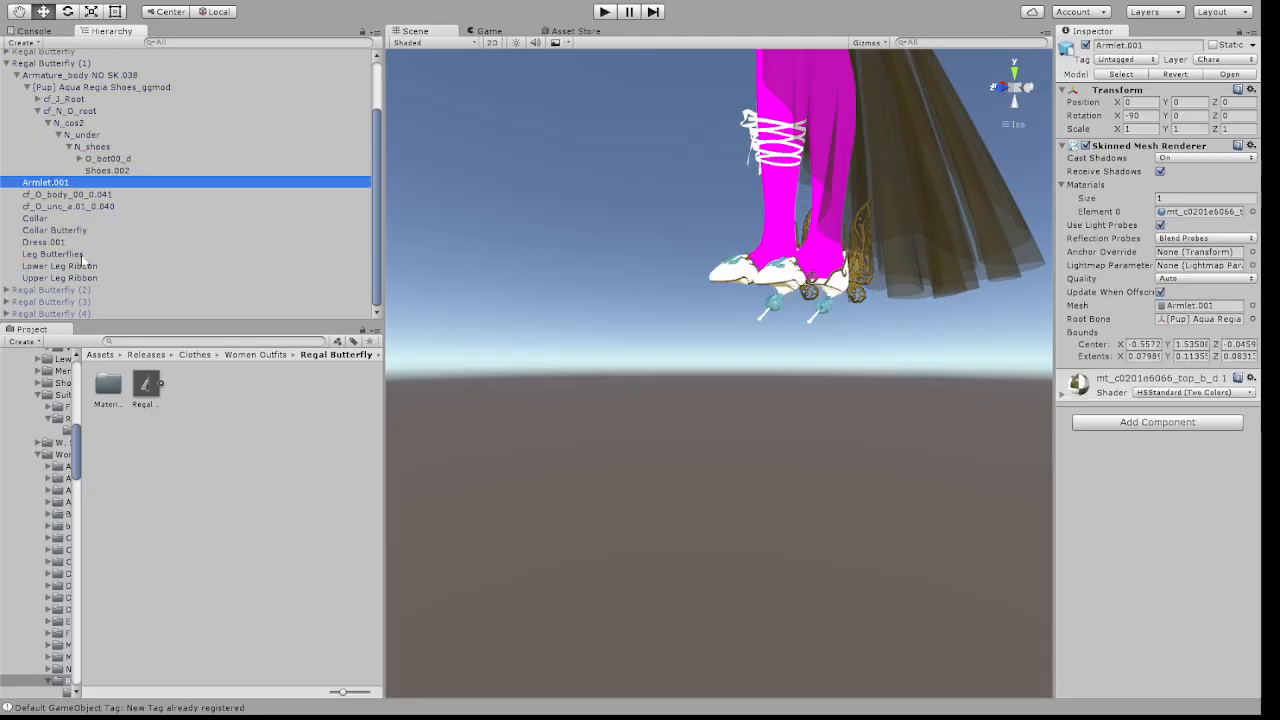
shift+click(84, 278)
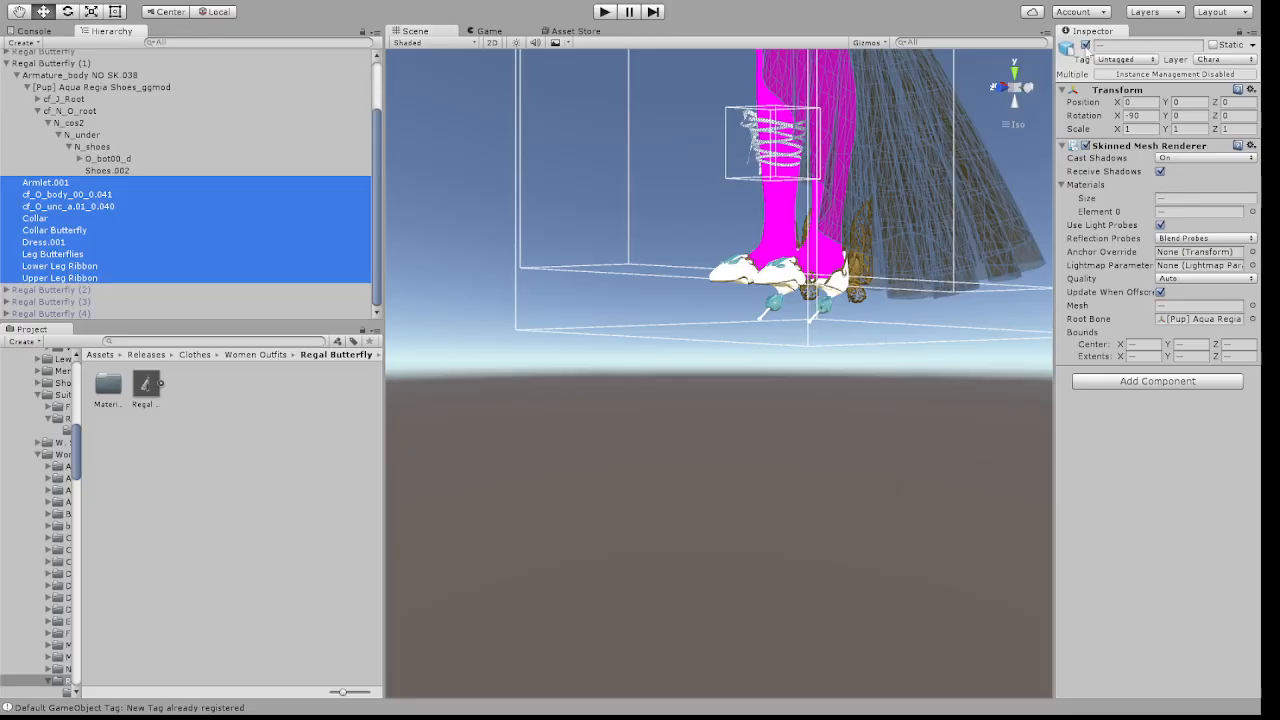
click(1085, 45)
mouse_move(894, 191)
alt+mouse_down()
mouse_move(711, 166)
mouse_move(428, 180)
mouse_move(514, 160)
mouse_move(577, 177)
mouse_move(896, 190)
alt+mouse_up()
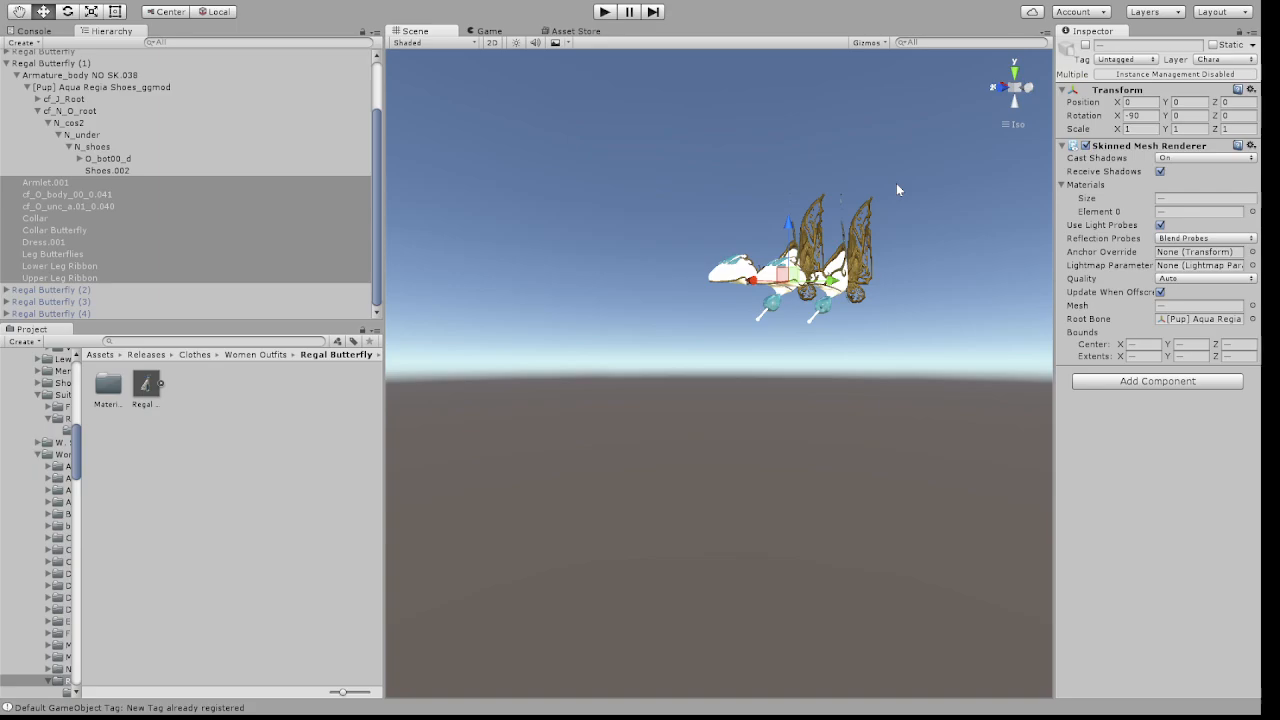
click(103, 88)
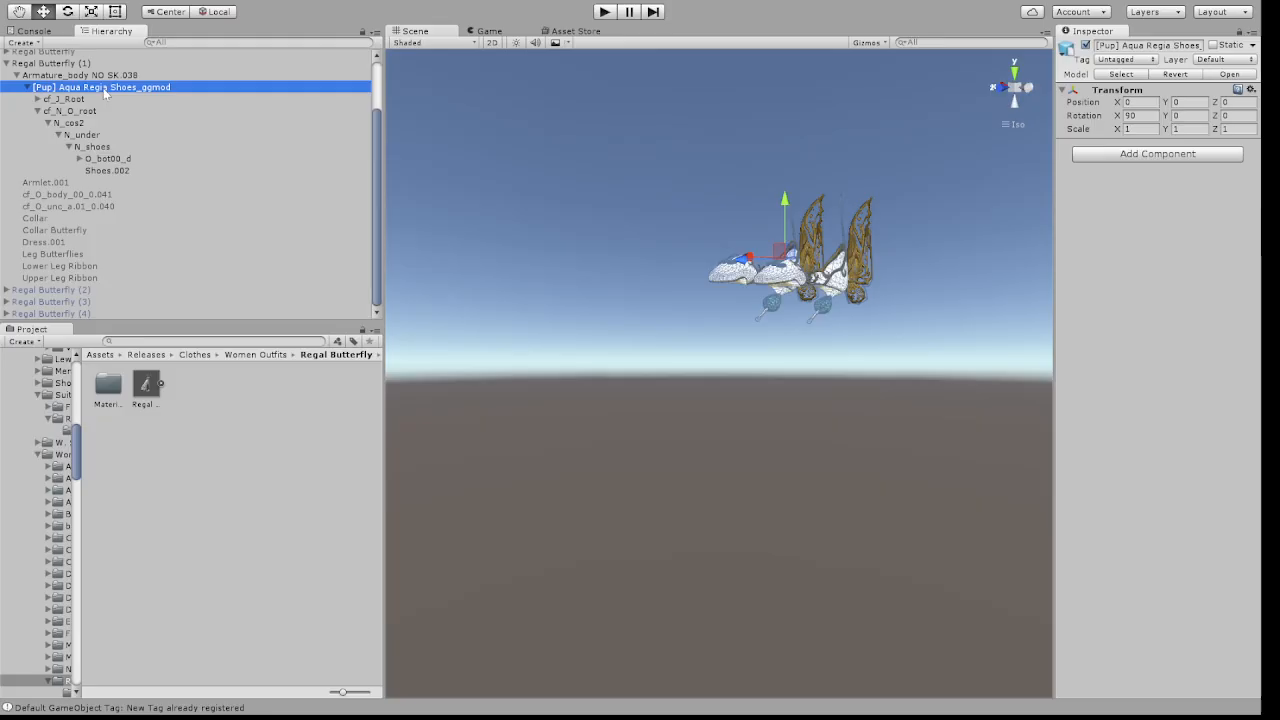
Collapse and deactivate Regal Butterfly (1), and activate Regal Butterfly (2)
click(6, 63)
click(52, 130)
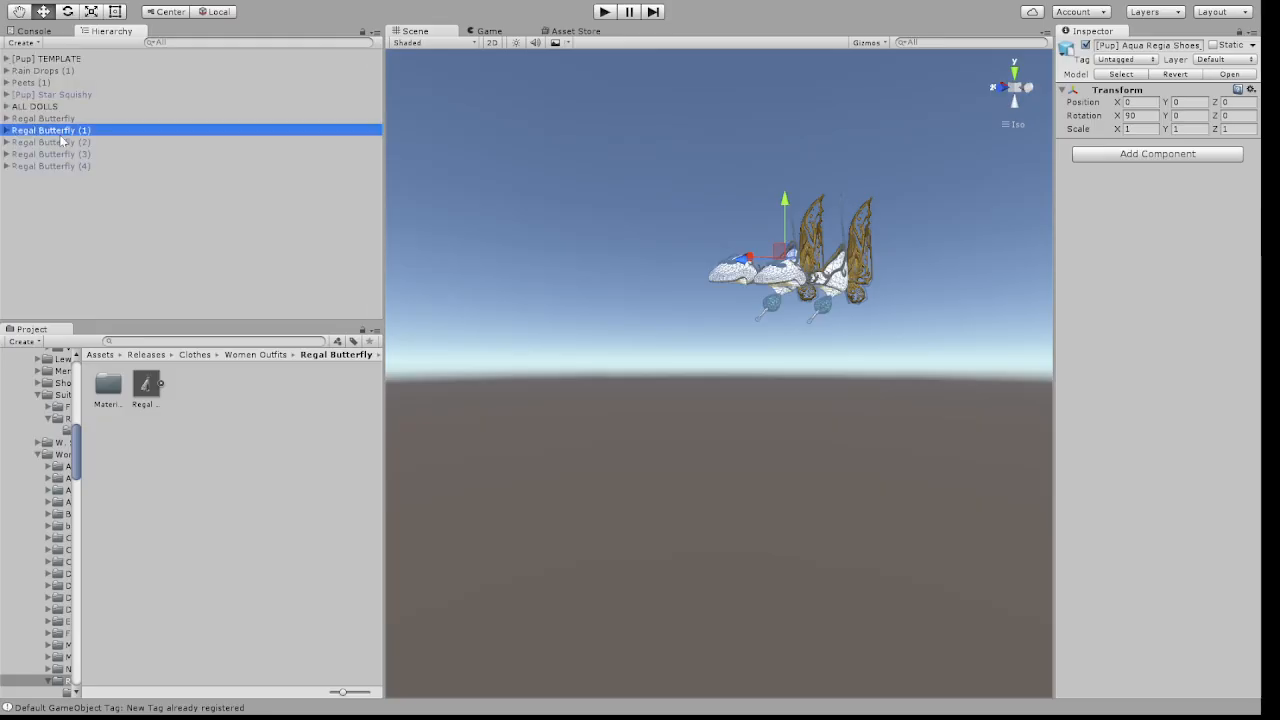
click(1086, 46)
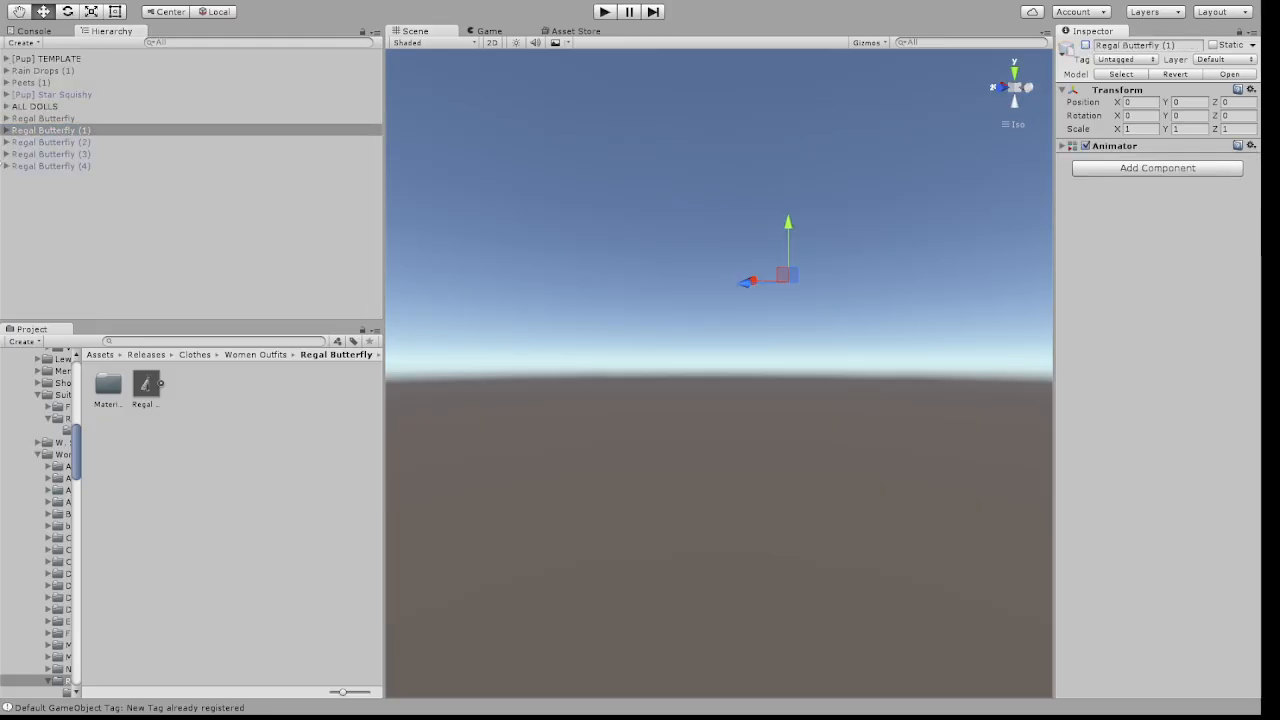
click(52, 142)
click(1086, 46)
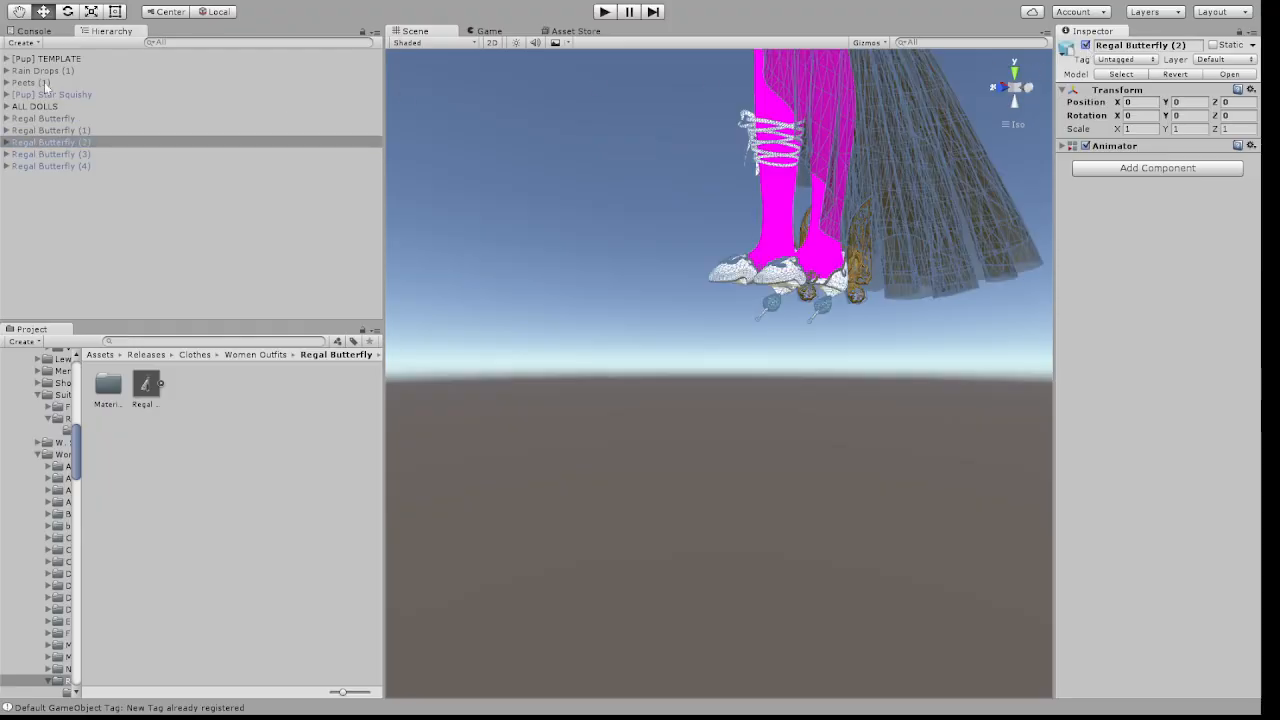
Expand Regal Butterfly (2) and deactivate every mesh from cf_O_body_00_0.041 to Upper Leg Ribbon, leaving Armlet.001 active
alt+click(7, 142)
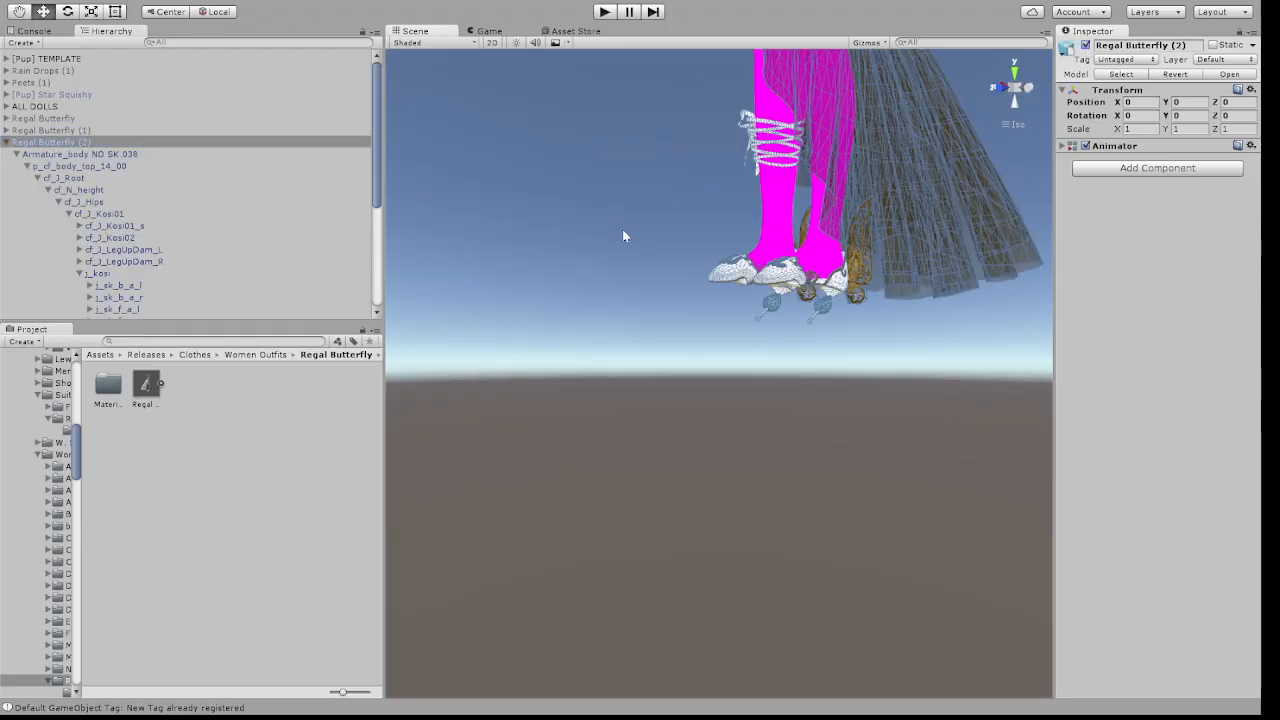
key(f)
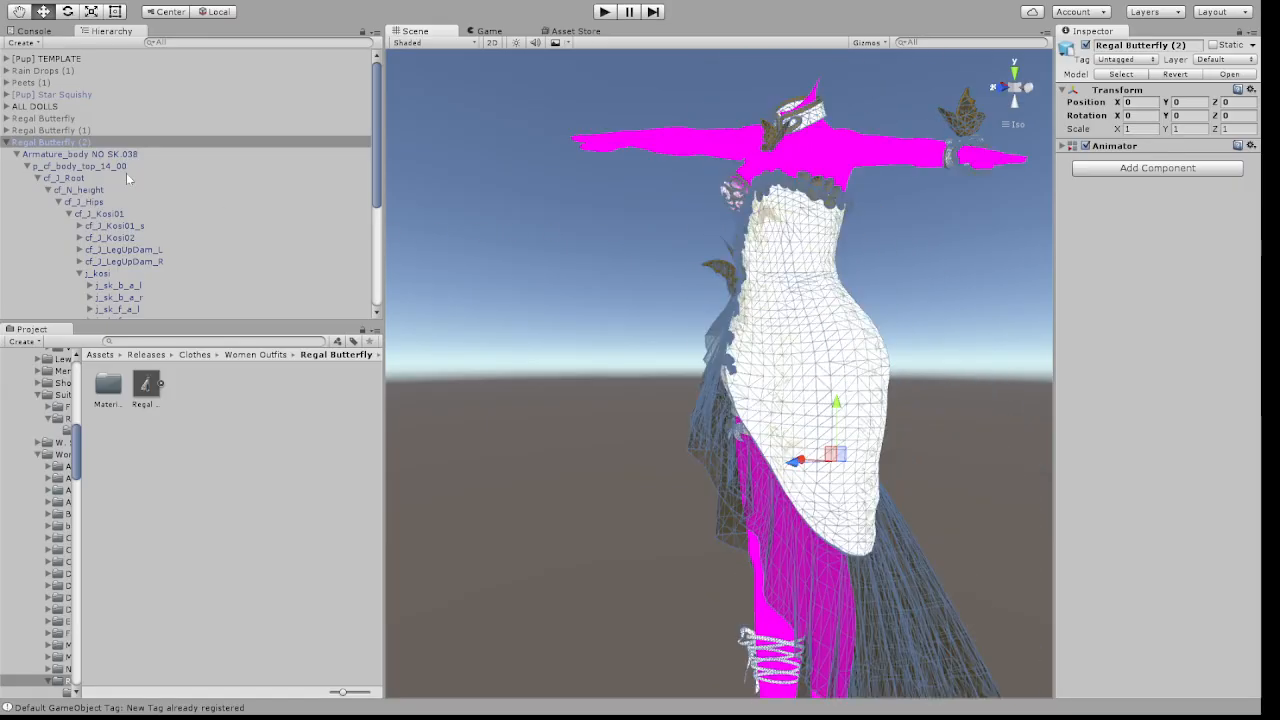
click(29, 167)
click(29, 167)
click(37, 179)
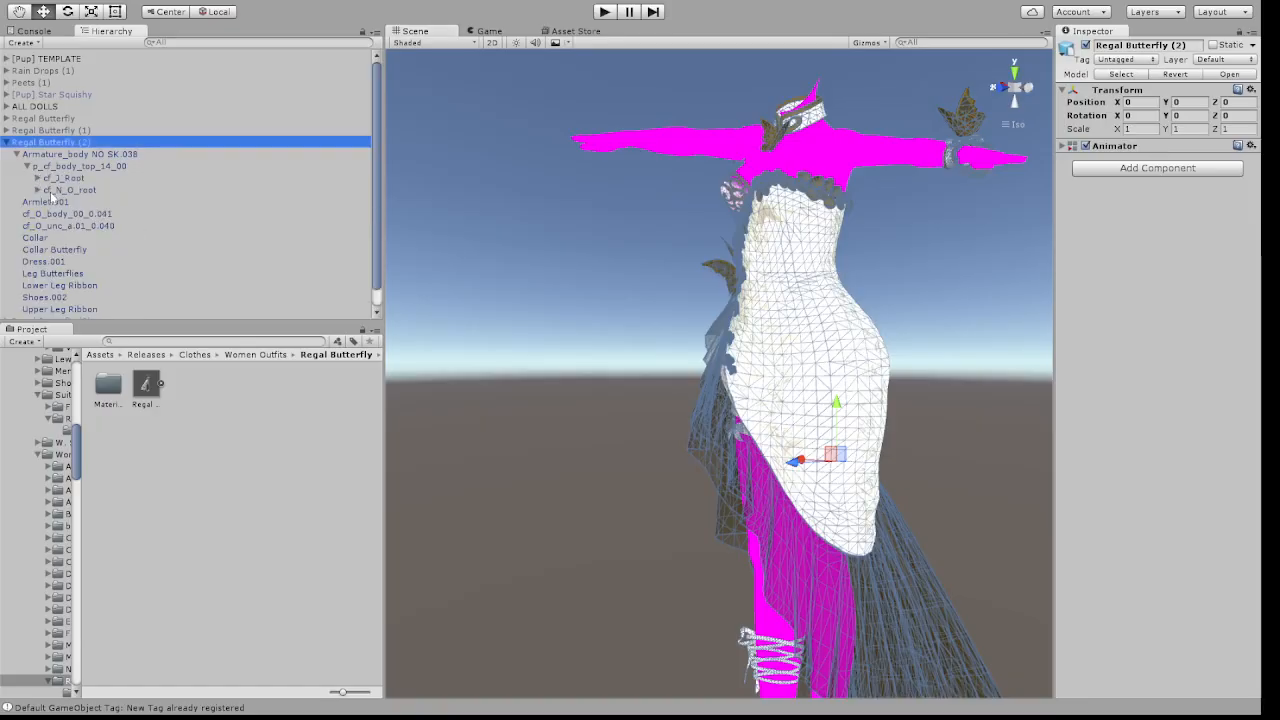
scroll(40, 196, down, 1)
click(42, 194)
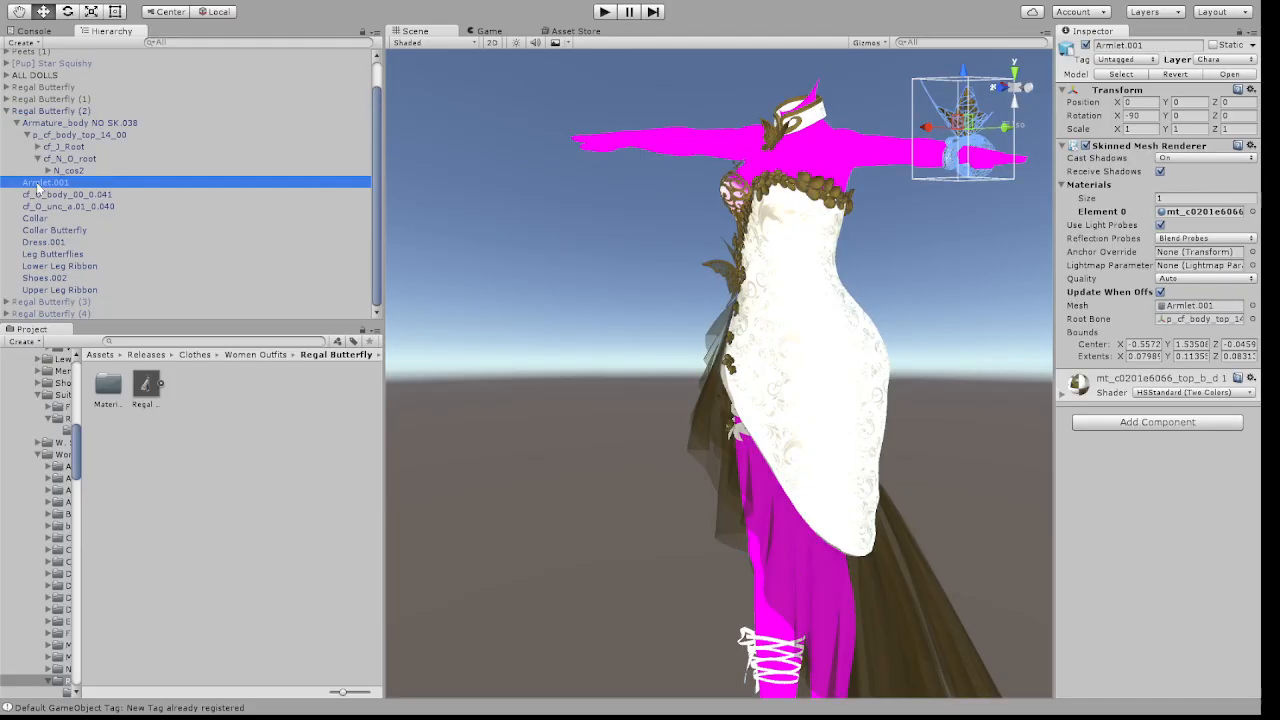
shift+click(59, 290)
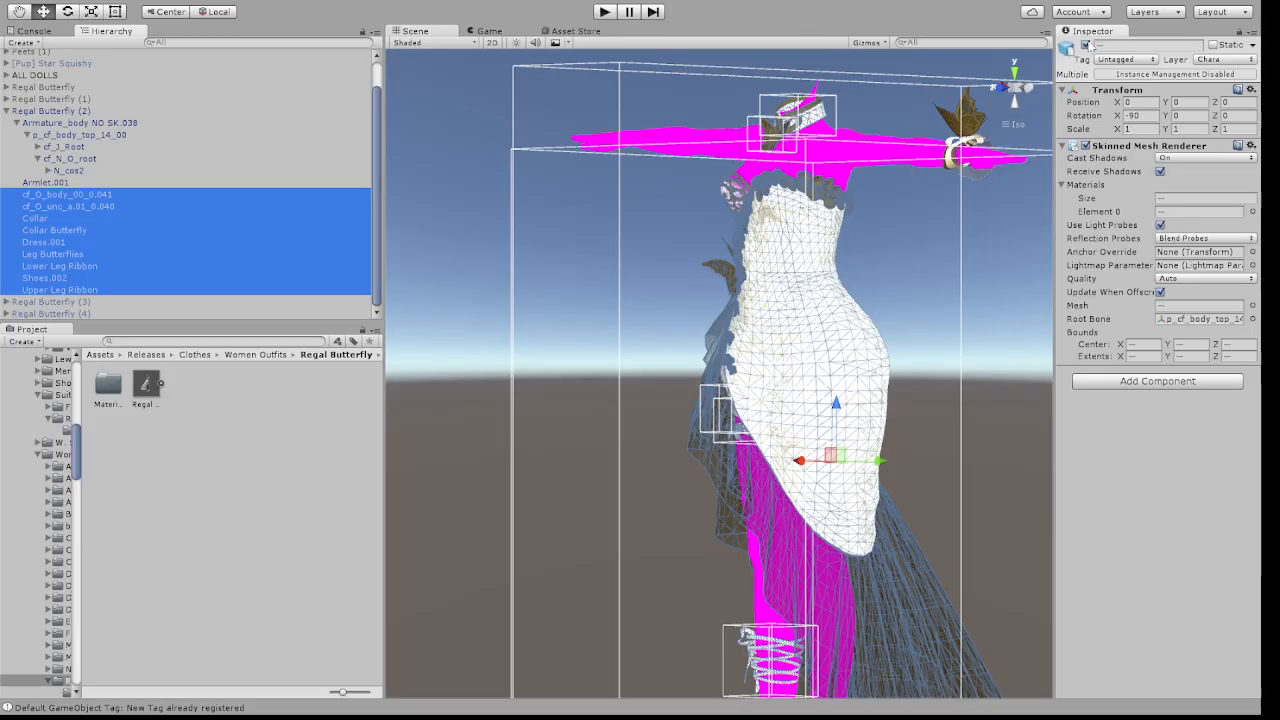
click(1087, 46)
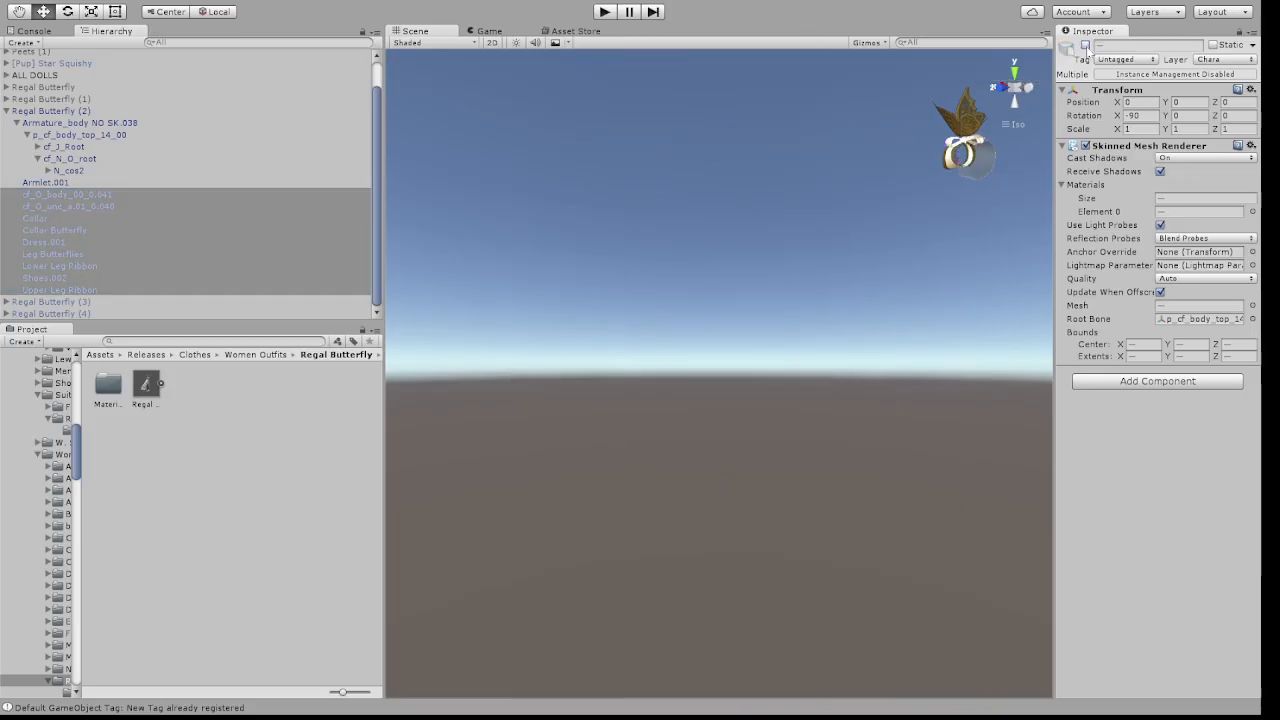
Expand N_cos2 of Regal Butterfly (2) and rename its child N_top14 to N_under
click(49, 170)
click(75, 183)
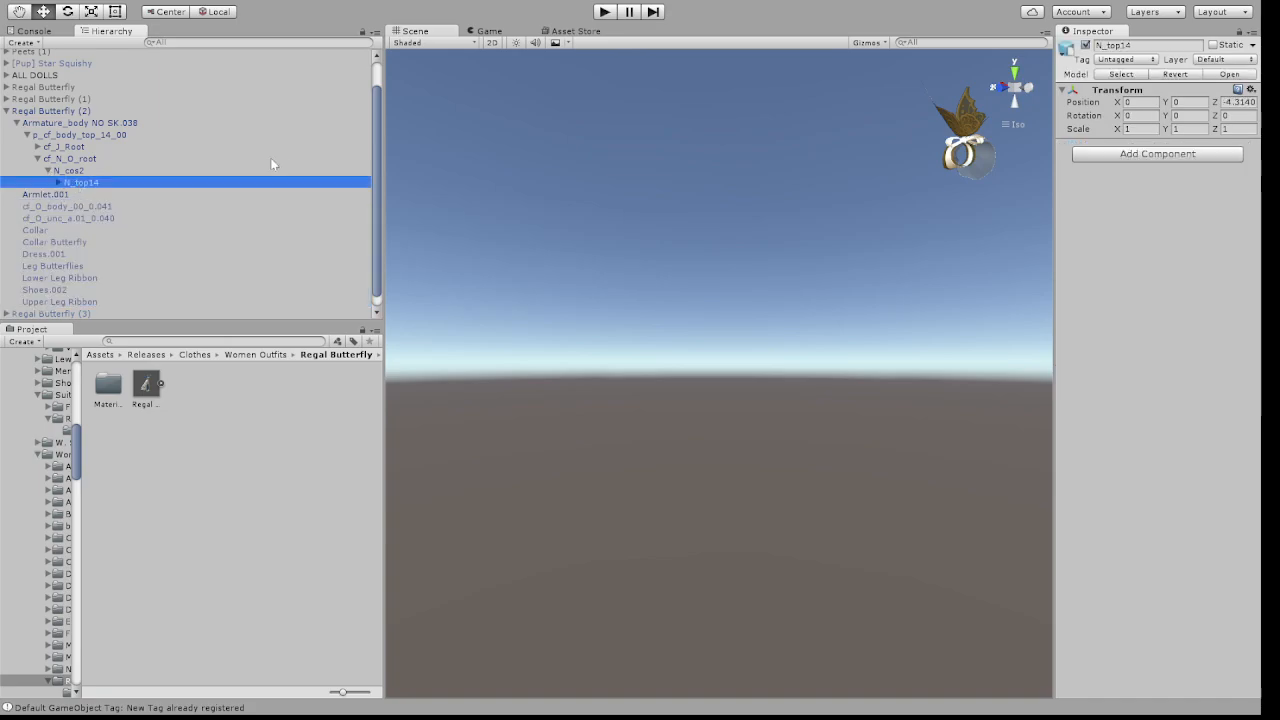
click(1115, 45)
text(N_tund)
key(BackSpace)
key(BackSpace)
key(BackSpace)
key(BackSpace)
text(under)
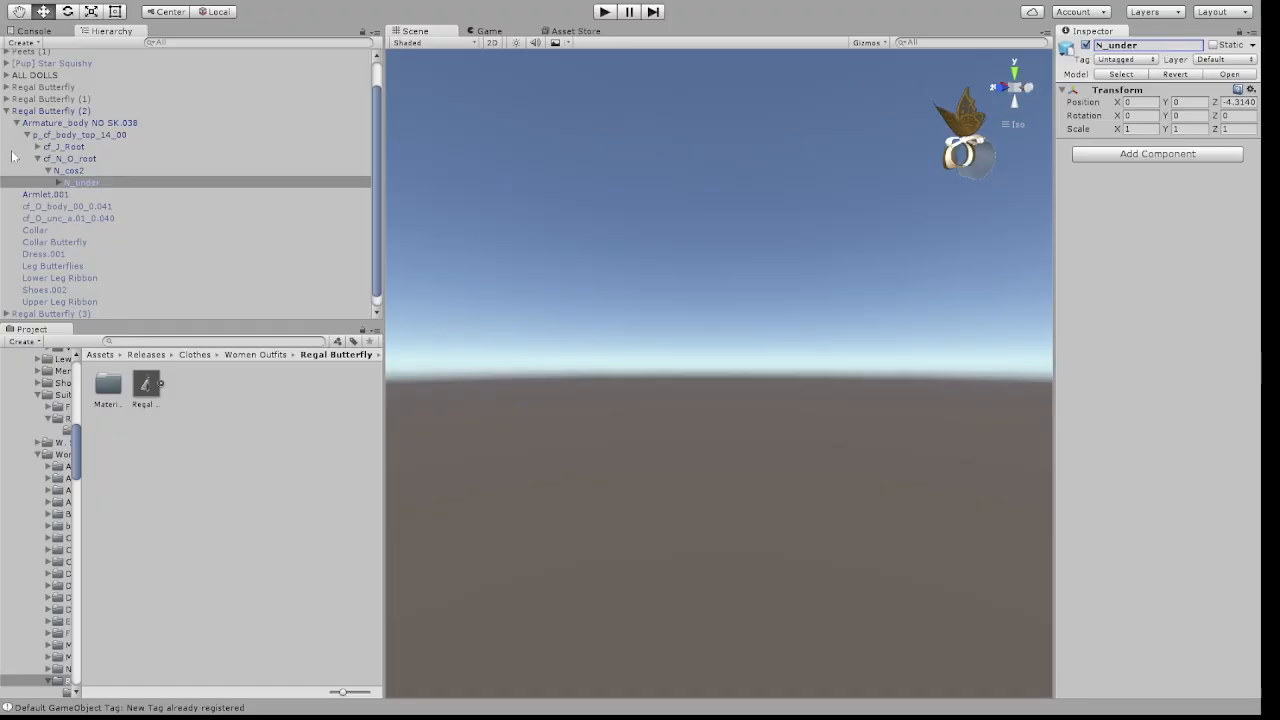
Rename N_bot_d under N_under to N_gloves and make the Armlet.001 mesh its child
click(82, 182)
click(59, 182)
click(90, 195)
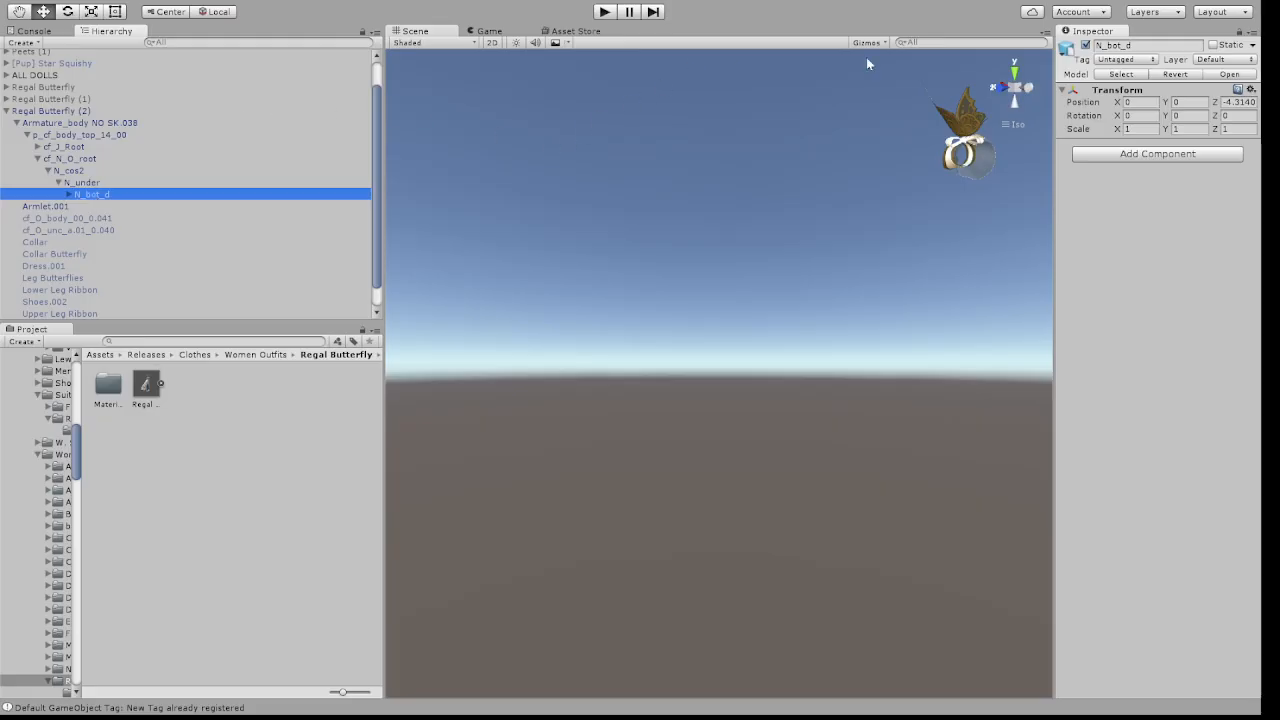
click(1109, 46)
text(N_gloves)
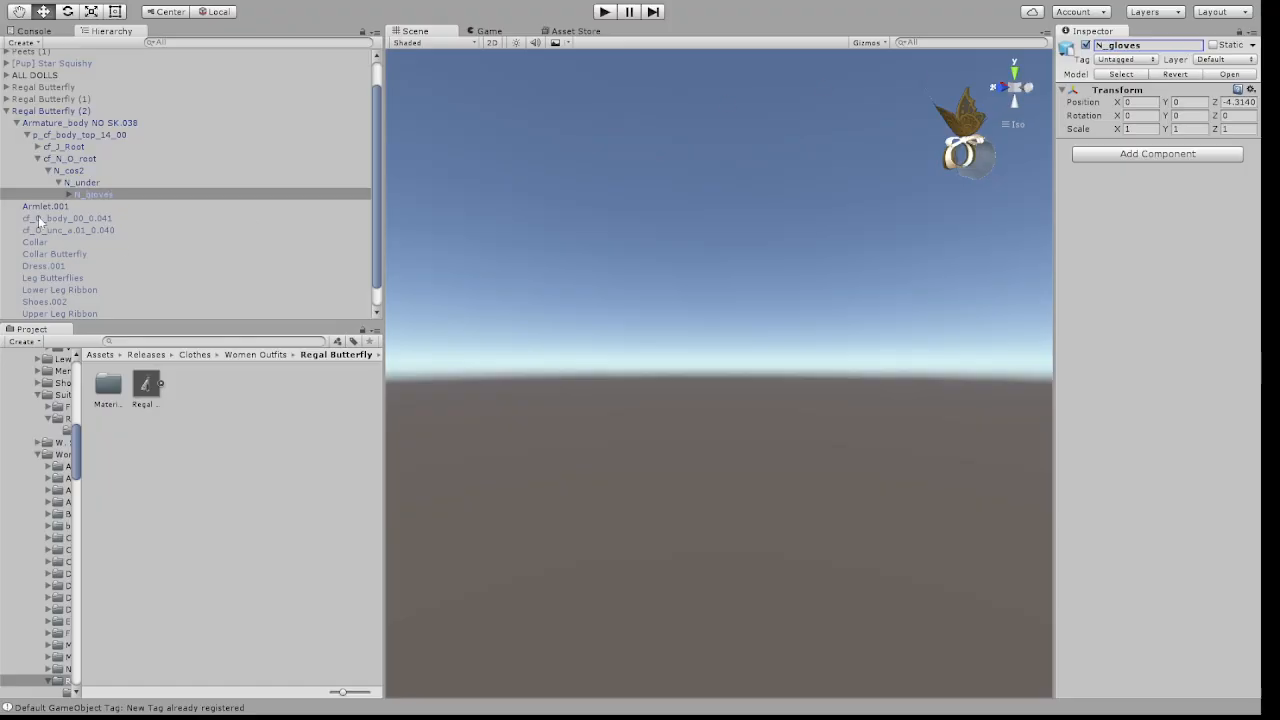
drag(40, 208, 91, 194)
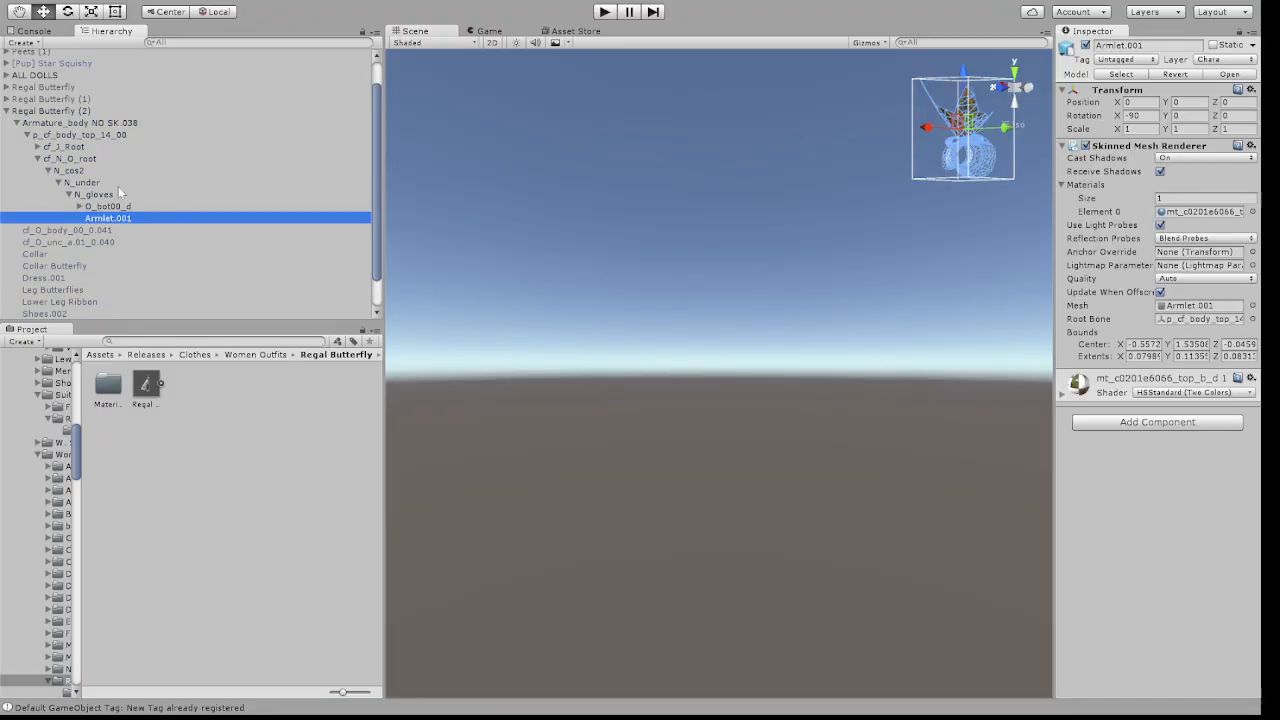
Rename p_cf_body_top_14_00 in Regal Butterfly (2) as [Pup] Aqua Regia Armlet
click(55, 135)
click(1122, 46)
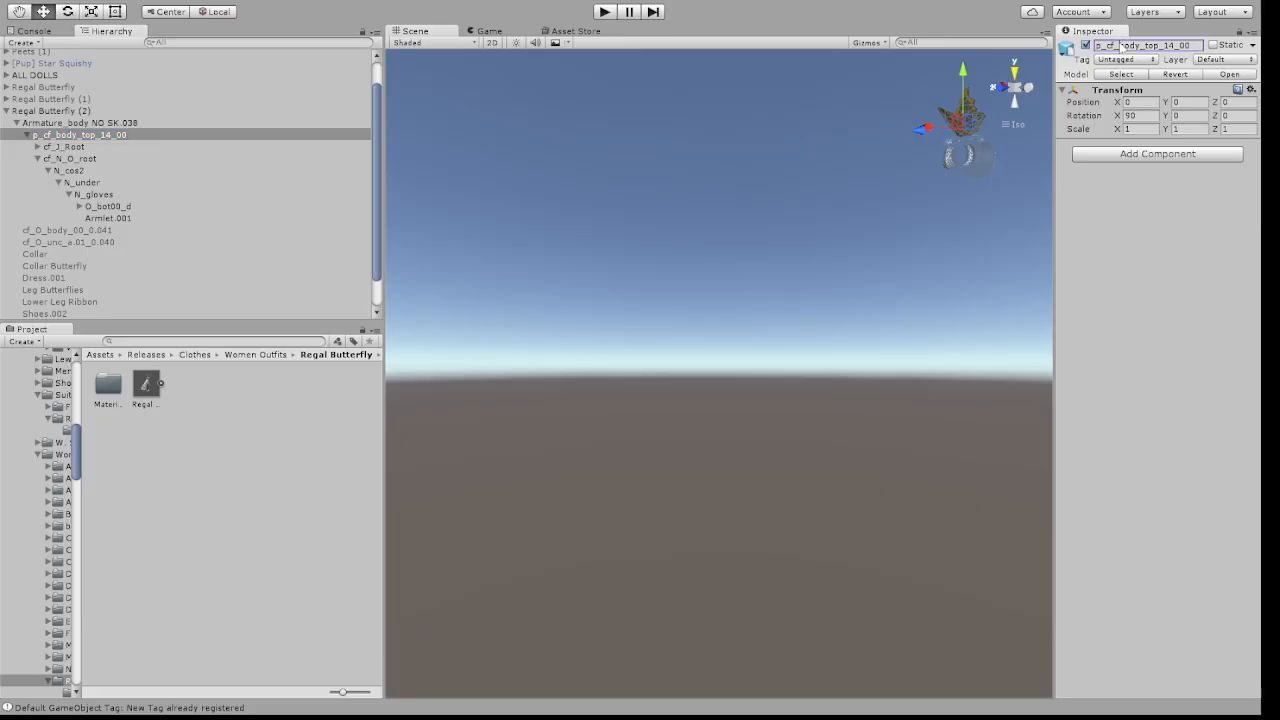
text([Pup] Aqua Reg)
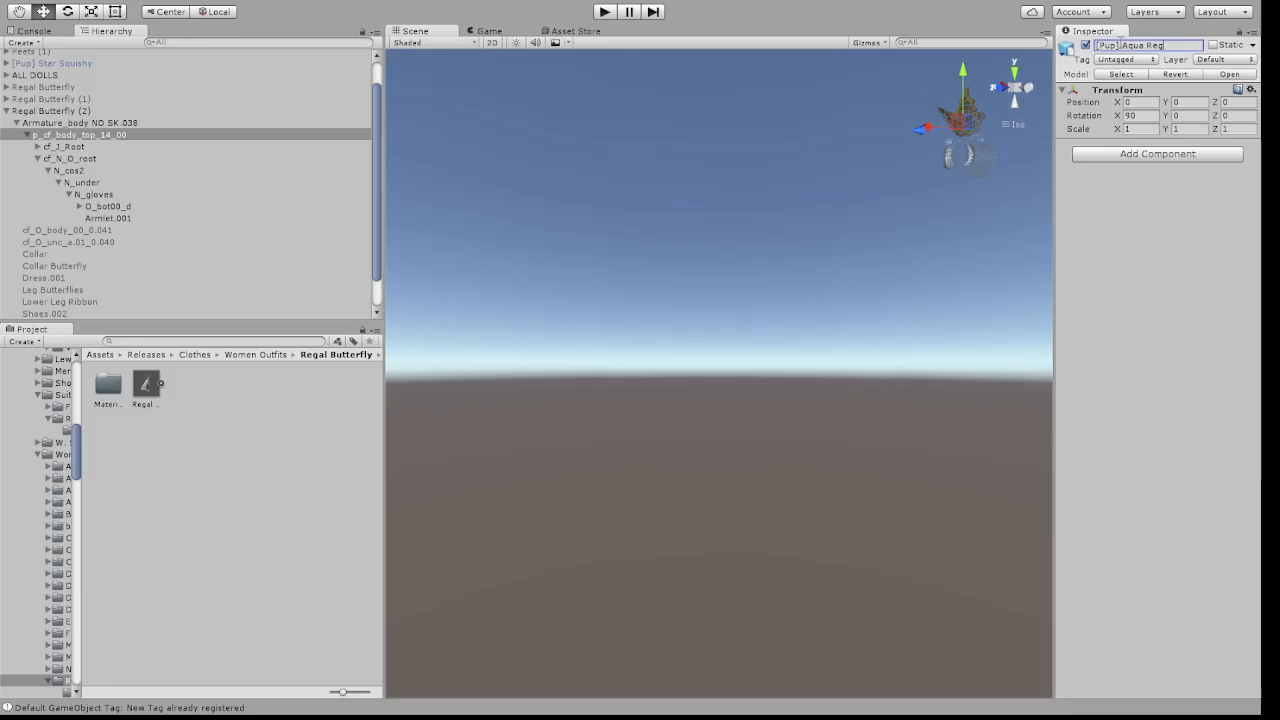
text(ia Armlet)
key(Return)
Collapse and deactivate Regal Butterfly (2), and activate Regal Butterfly (3)
click(7, 111)
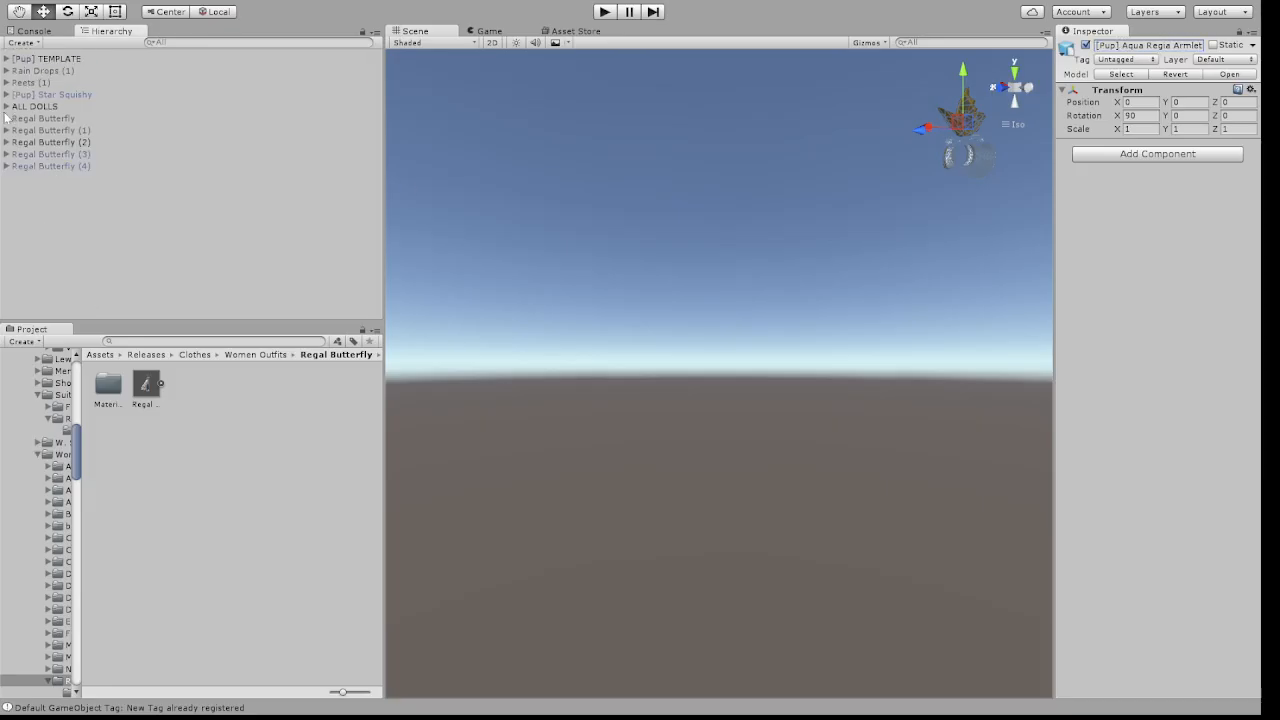
click(45, 144)
click(1086, 47)
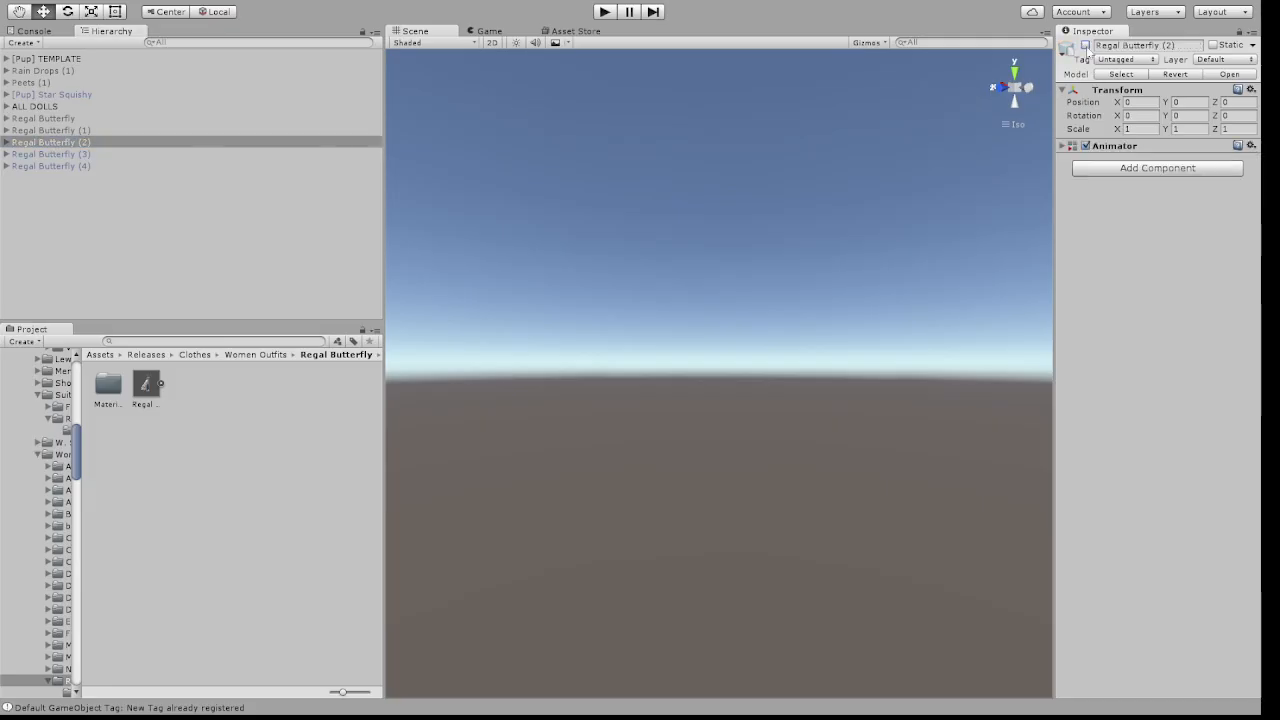
click(75, 152)
click(1086, 45)
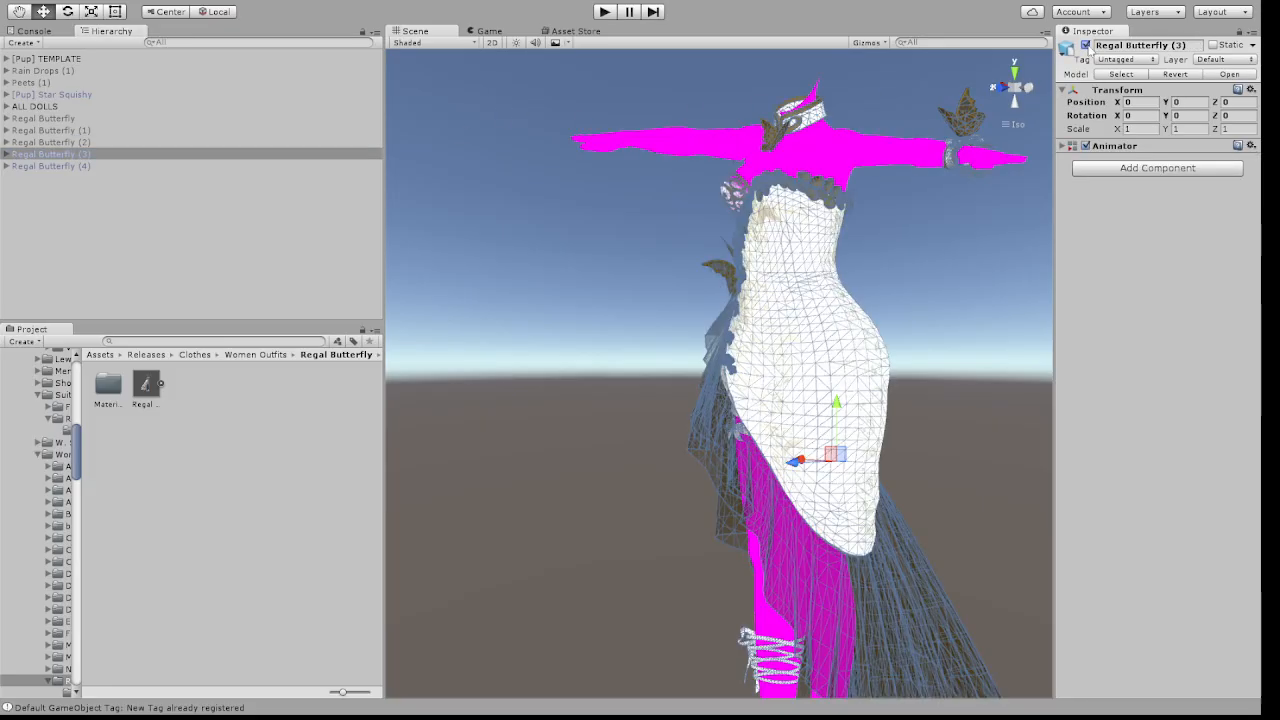
Expand the armature of Regal Butterfly (3) and rename its p_cf_body_top_14_00 as [Pup] Aqua Regia Collar
click(7, 154)
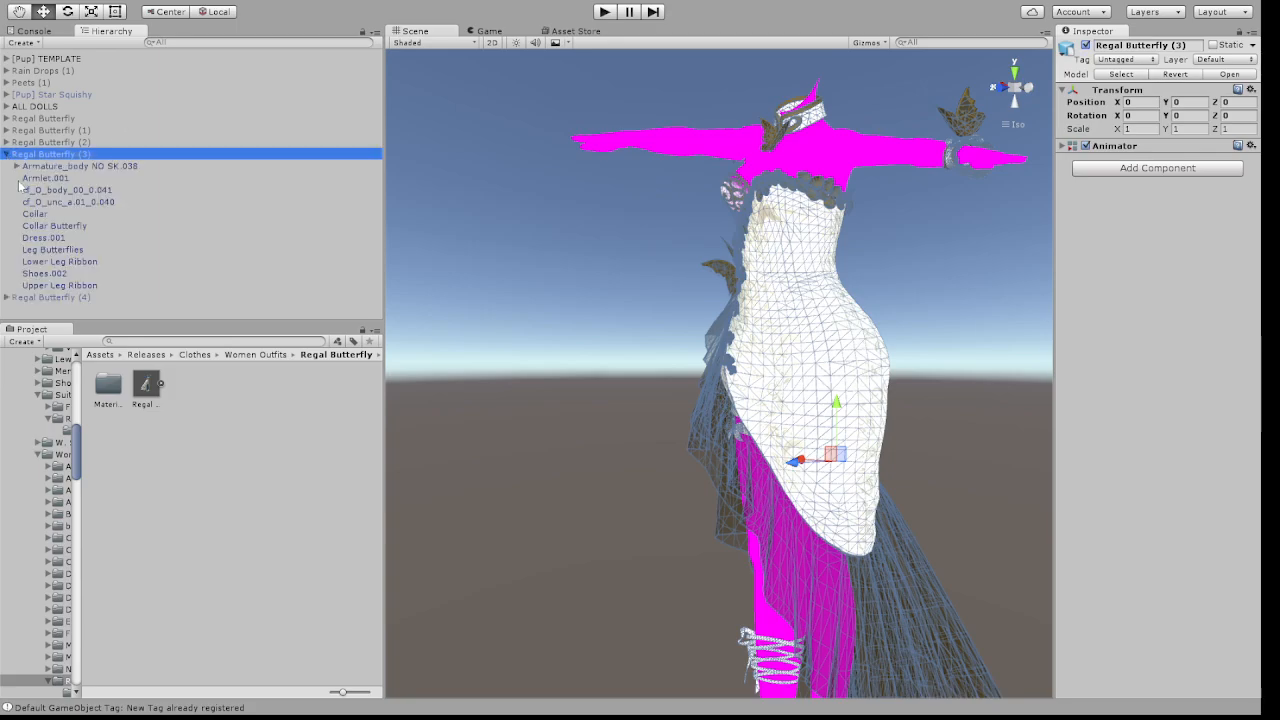
click(17, 166)
click(26, 178)
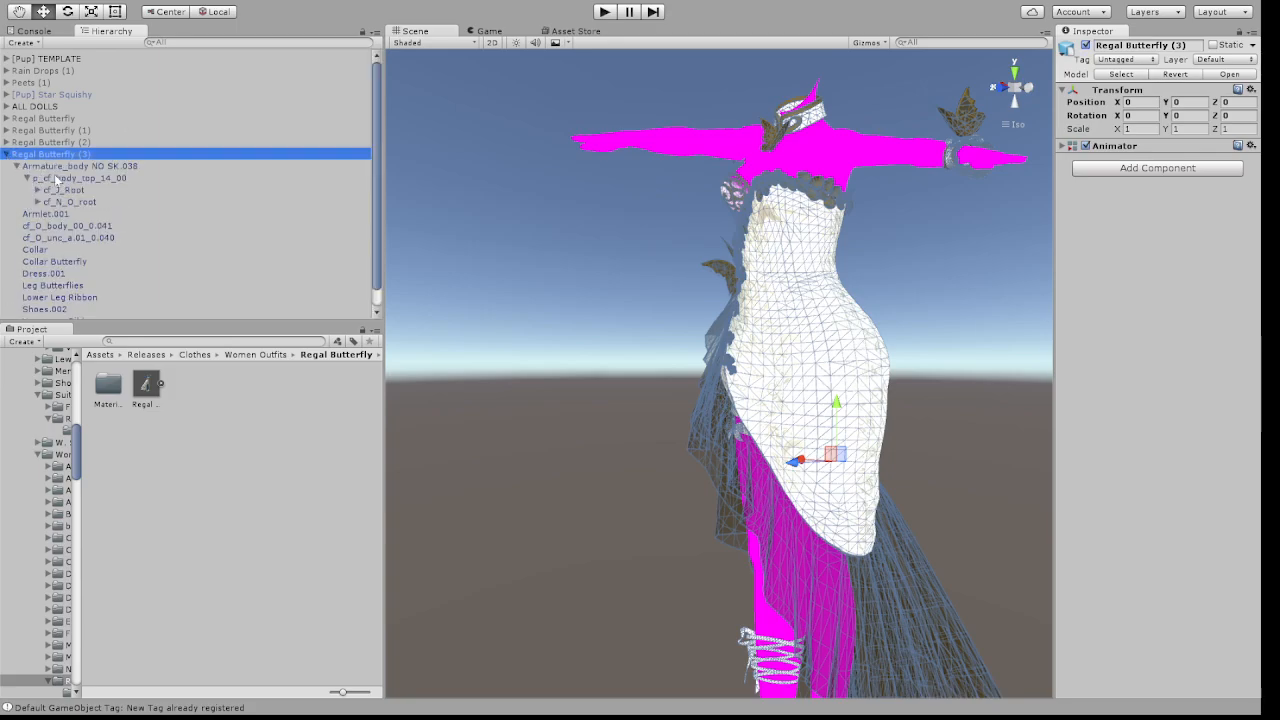
click(55, 178)
click(1150, 44)
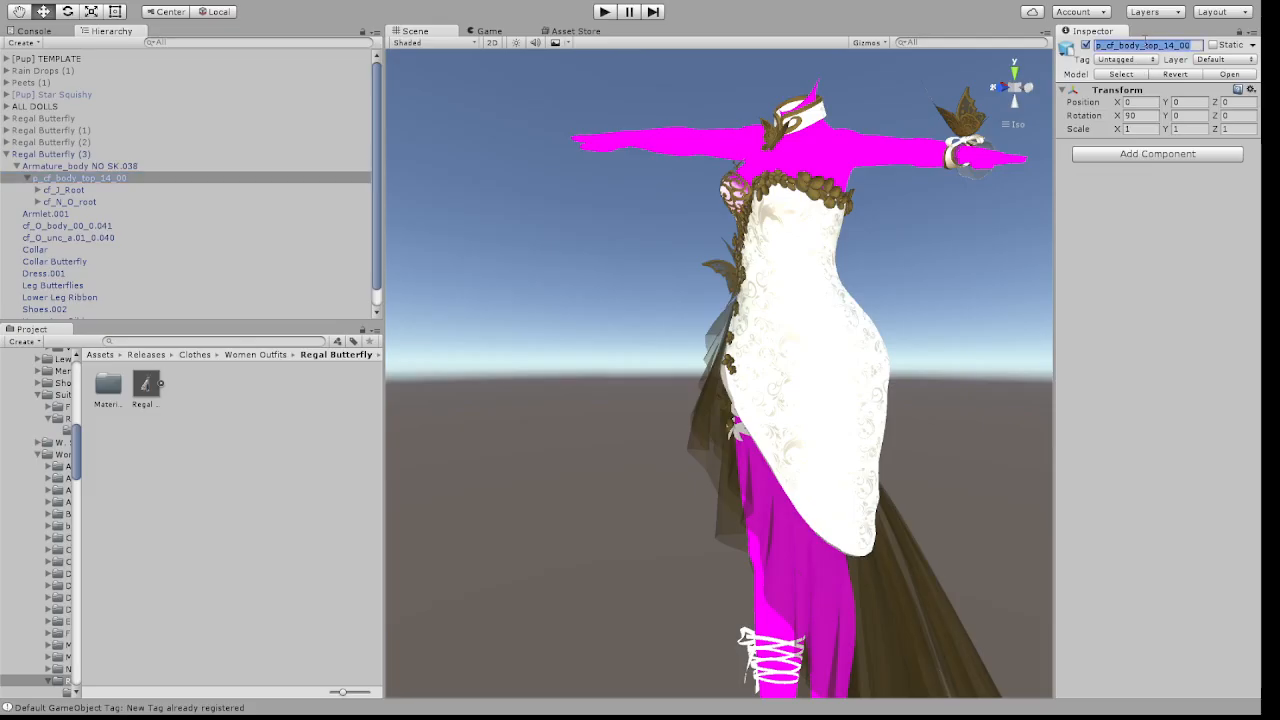
text([Pup] Aqua)
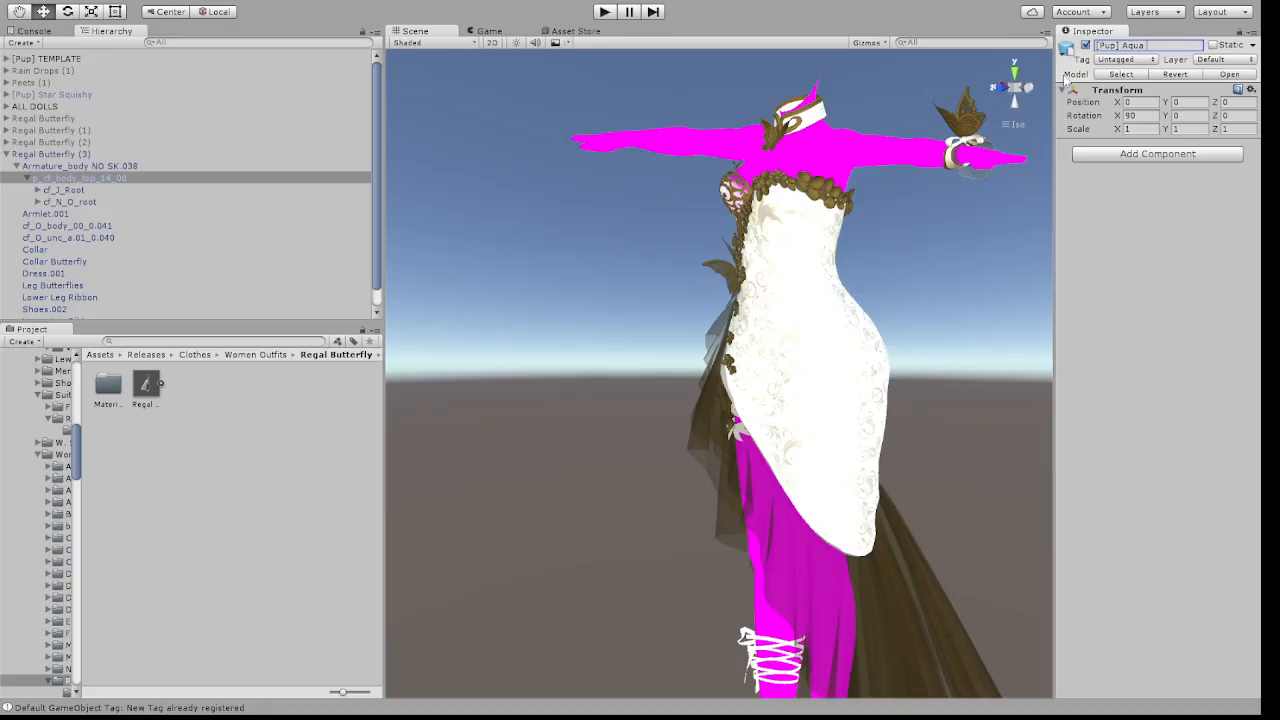
text( Regia Colla)
key(BackSpace)
key(BackSpace)
key(BackSpace)
key(BackSpace)
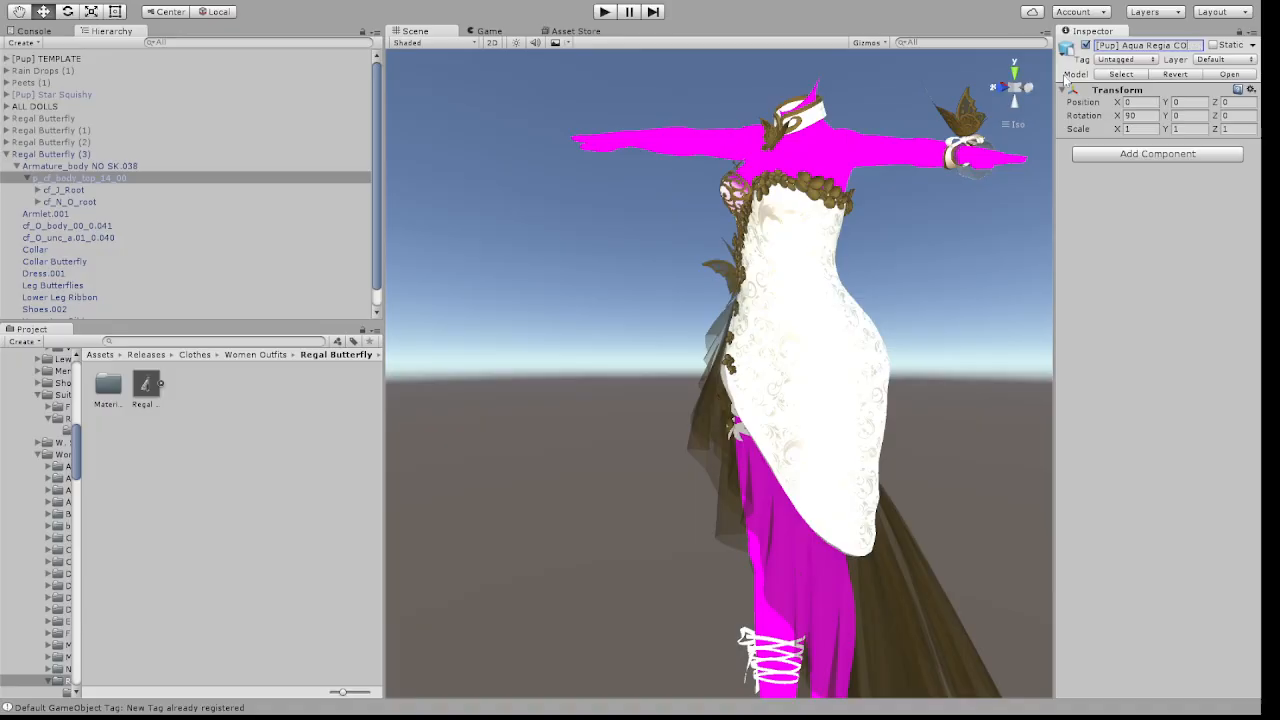
text(llar)
key(Return)
Expand cf_N_O_root down to N_top14 and deactivate every mesh in Regal Butterfly (3) except Collar and Collar Butterfly
click(37, 201)
click(47, 213)
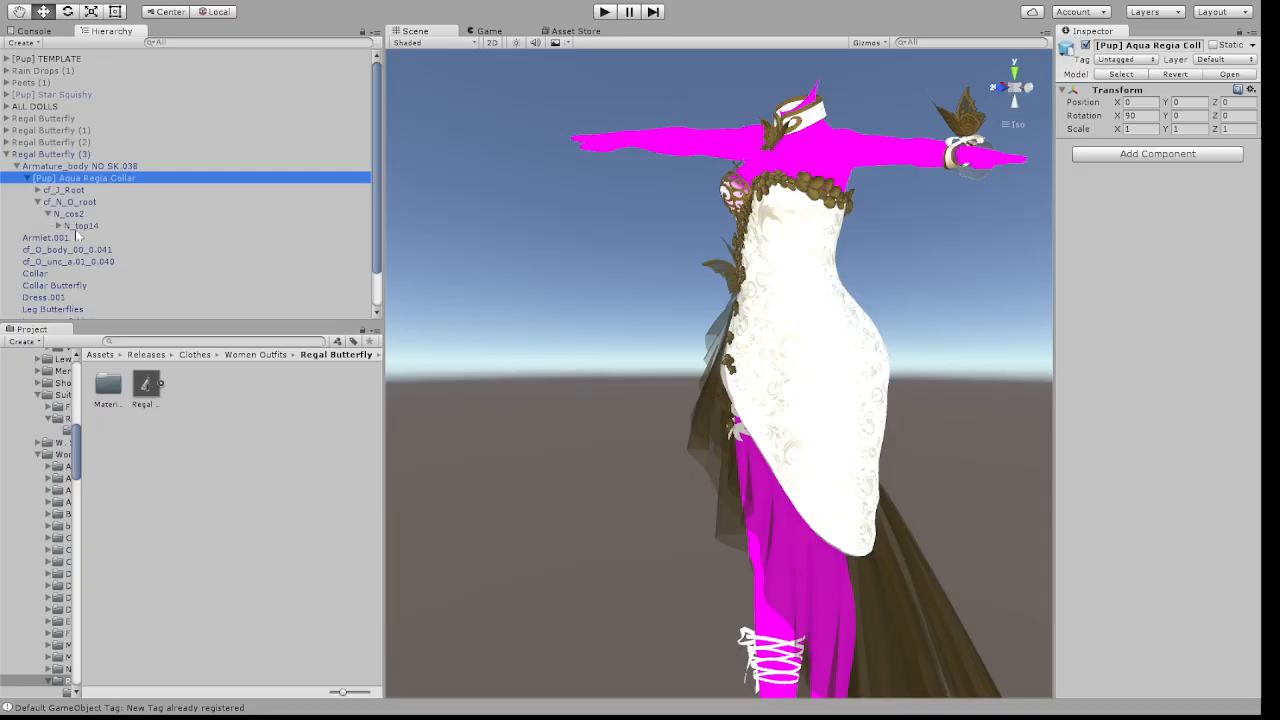
scroll(97, 246, down, 1)
click(62, 243)
ctrl+click(42, 232)
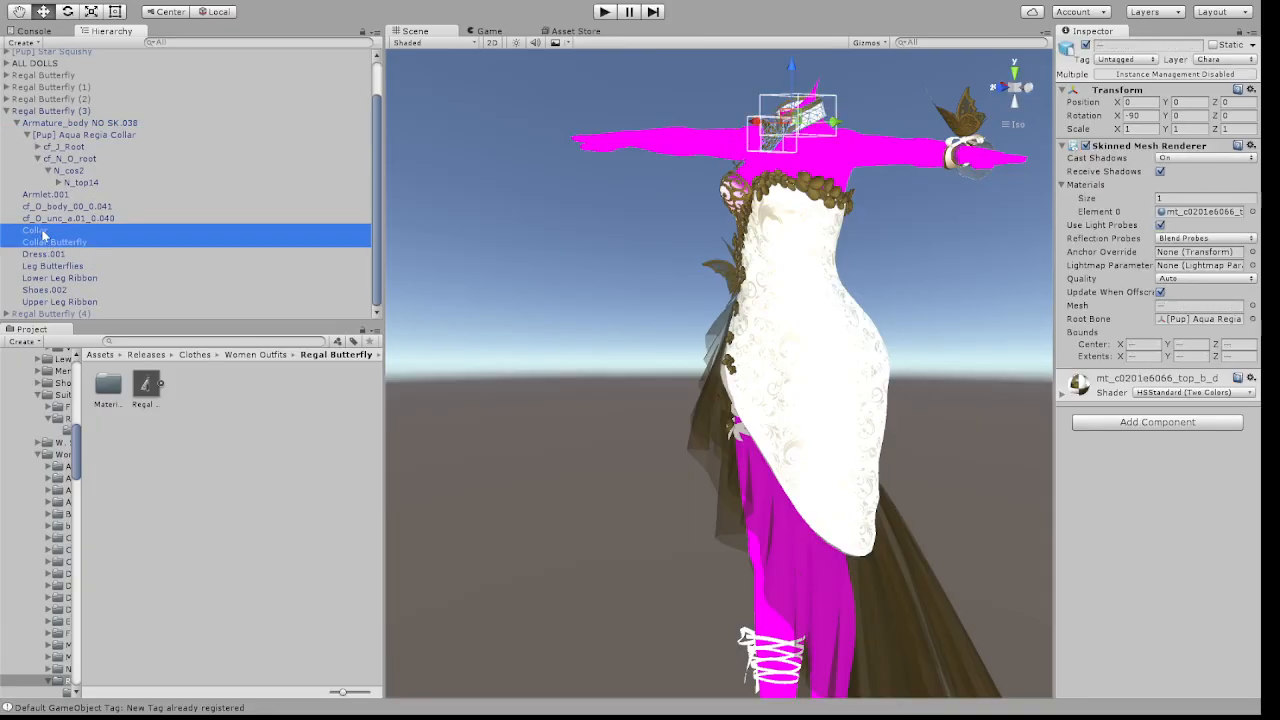
click(39, 198)
ctrl+click(40, 206)
ctrl+click(46, 218)
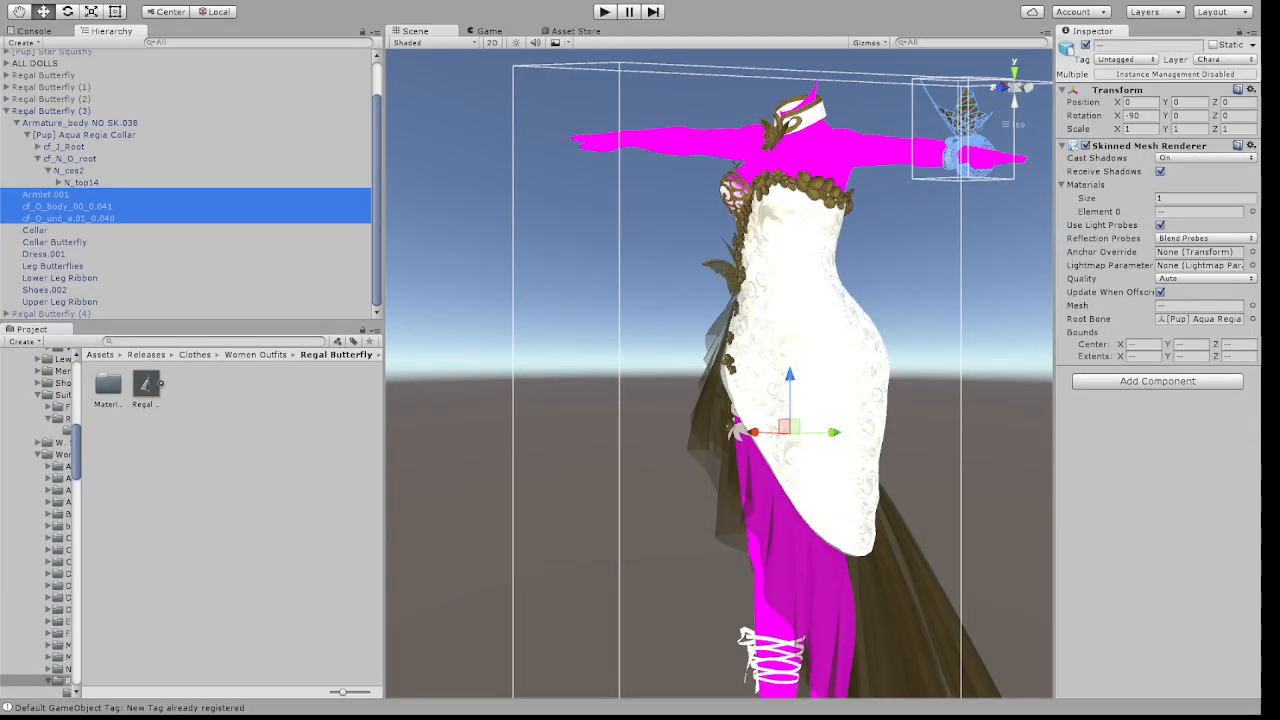
click(1086, 45)
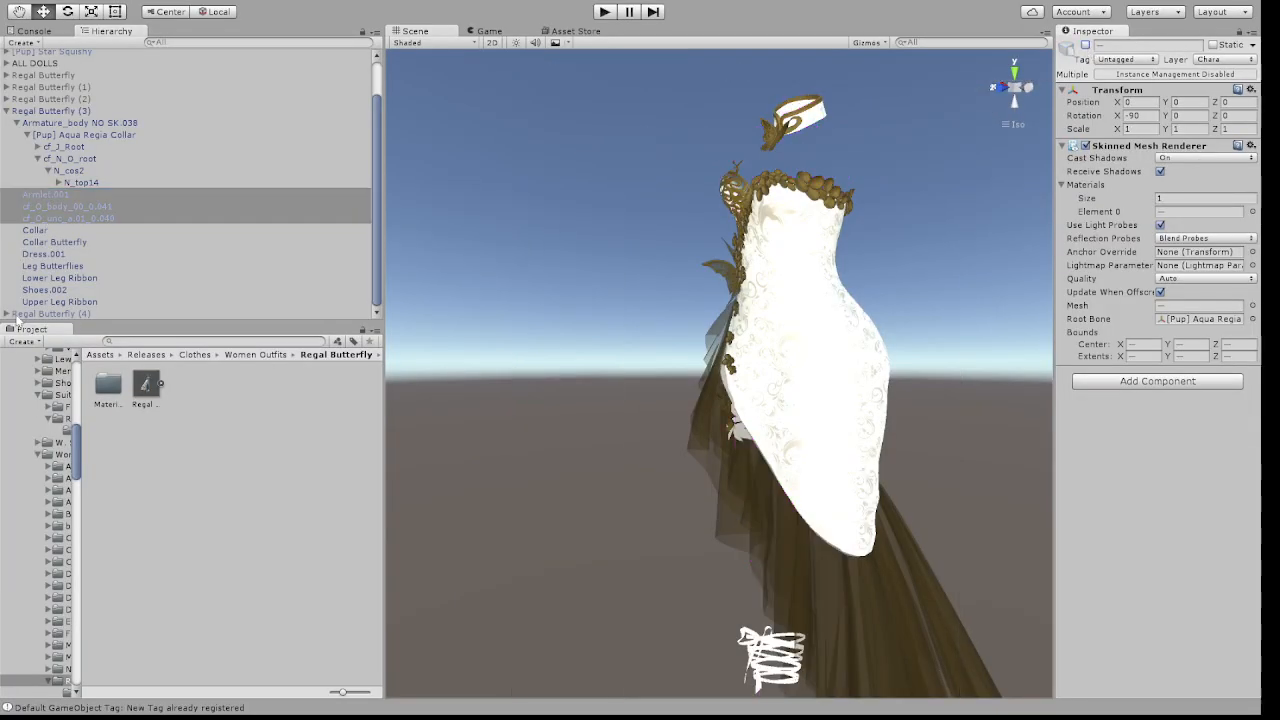
click(45, 254)
shift+click(62, 301)
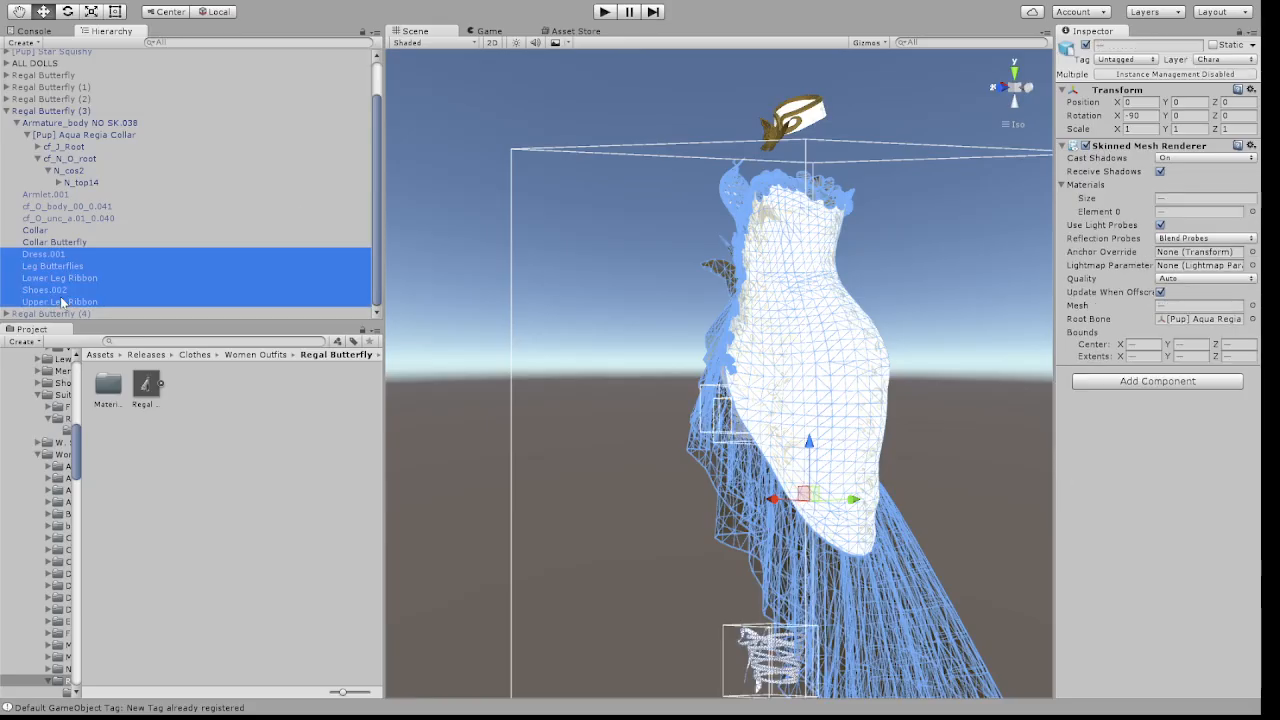
click(1086, 45)
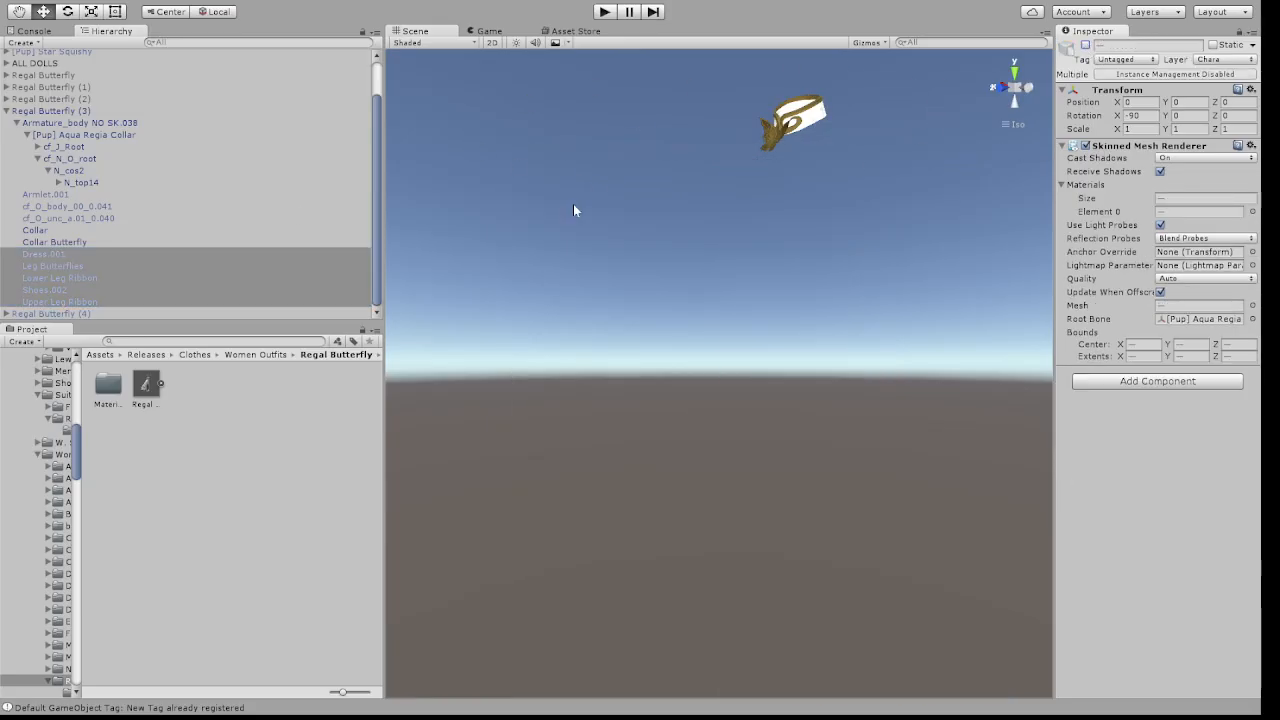
Toggle the Collar Butterfly mesh off and on to check which part of the collar it covers
click(56, 243)
shift+click(43, 231)
click(48, 243)
click(1087, 46)
click(1087, 46)
click(1087, 46)
click(1087, 46)
click(1087, 46)
click(1087, 46)
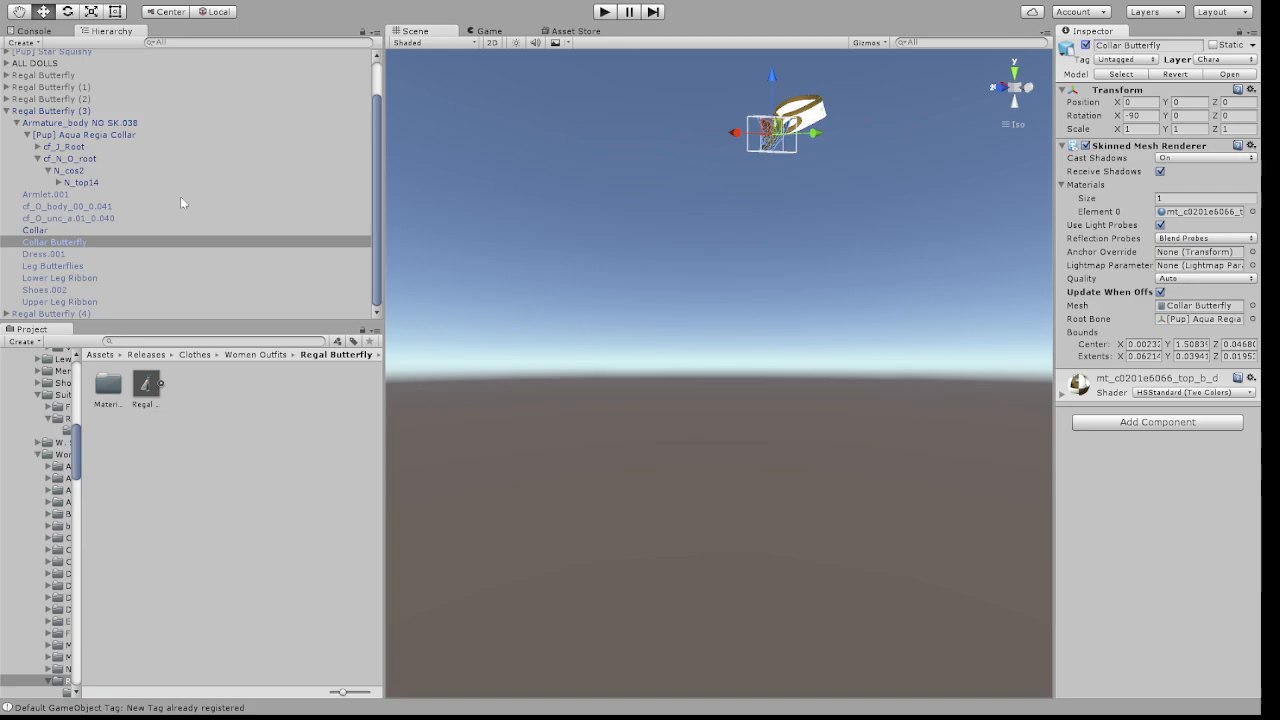
shift+click(43, 231)
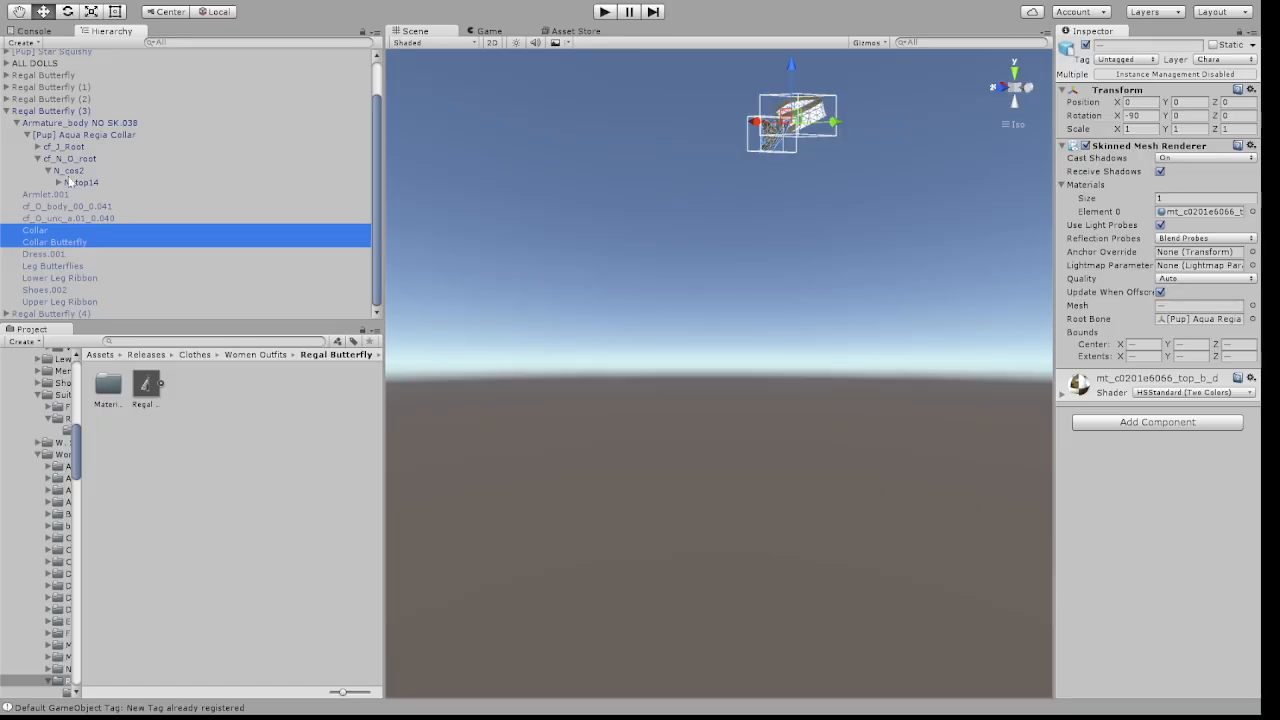
Expand N_top14 under N_cos2 of Regal Butterfly (3) and rename it N_under
click(58, 183)
click(79, 185)
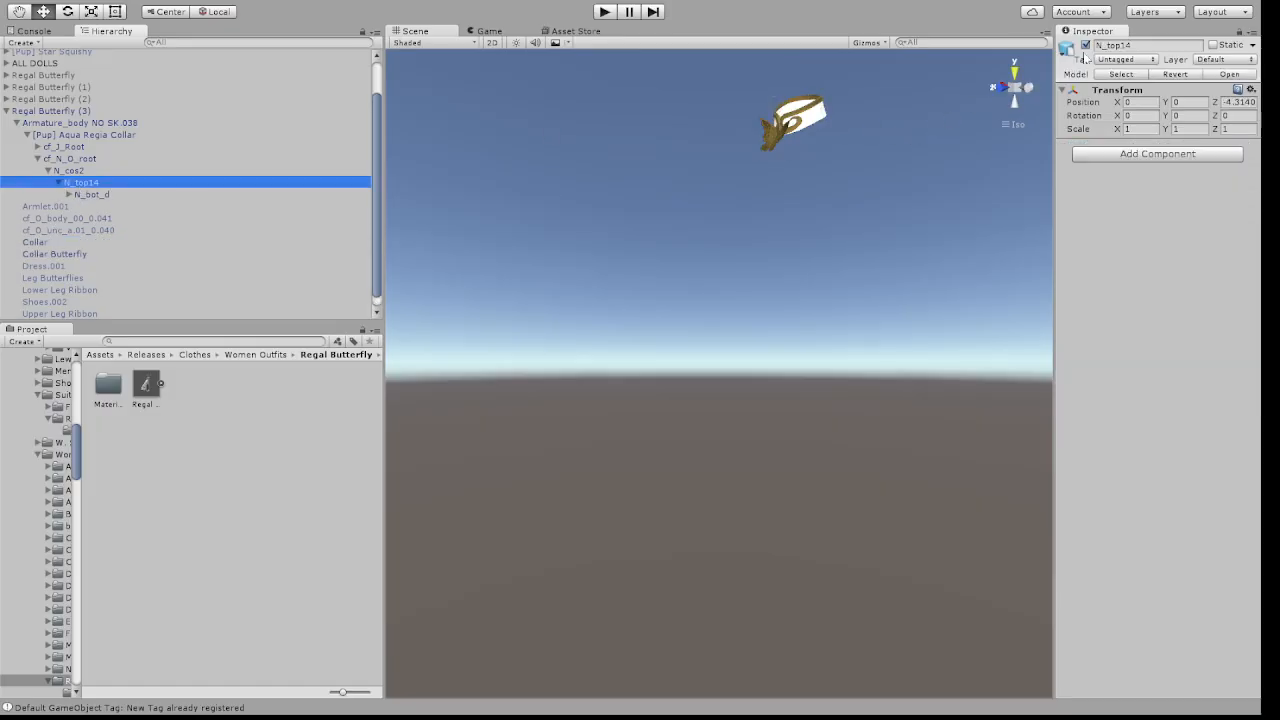
drag(1110, 46, 1192, 45)
key(BackSpace)
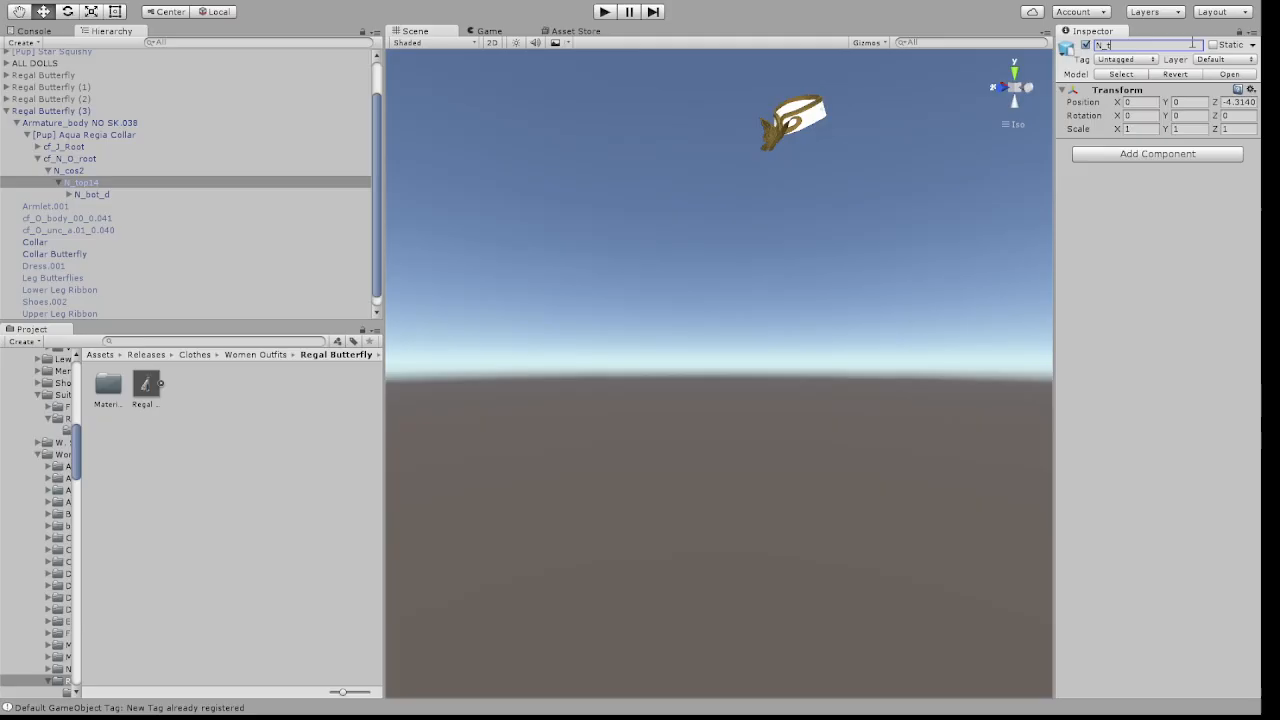
text(under)
Expand N_bot_d under N_under and rename it N_panst
click(69, 194)
click(100, 196)
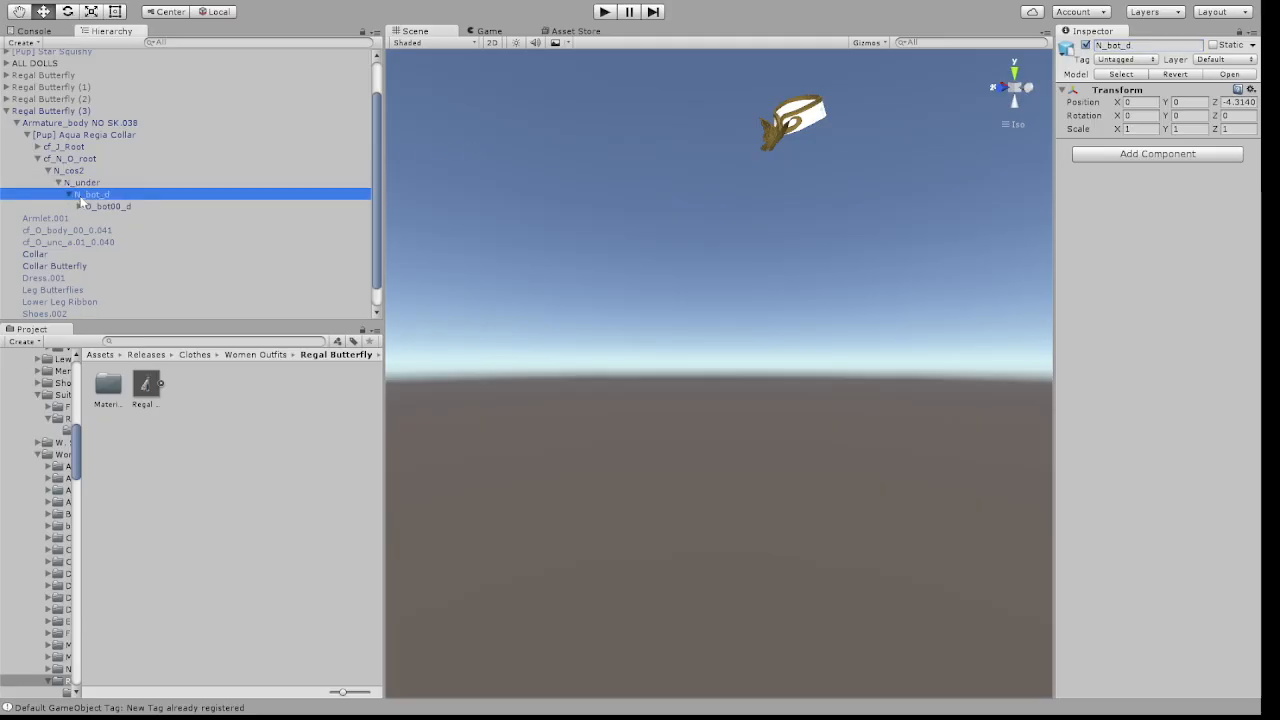
click(1112, 44)
text(N_panst)
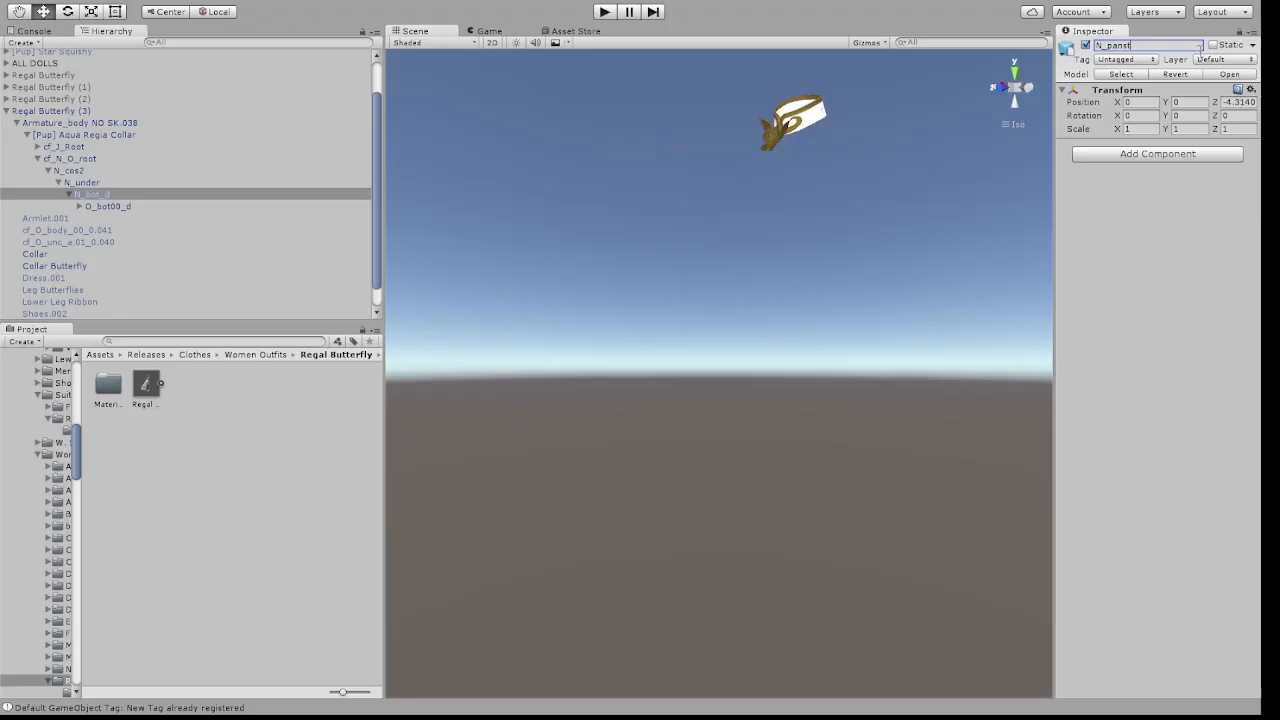
Rename O_bot00_d under N_panst as N_panst_d
click(108, 207)
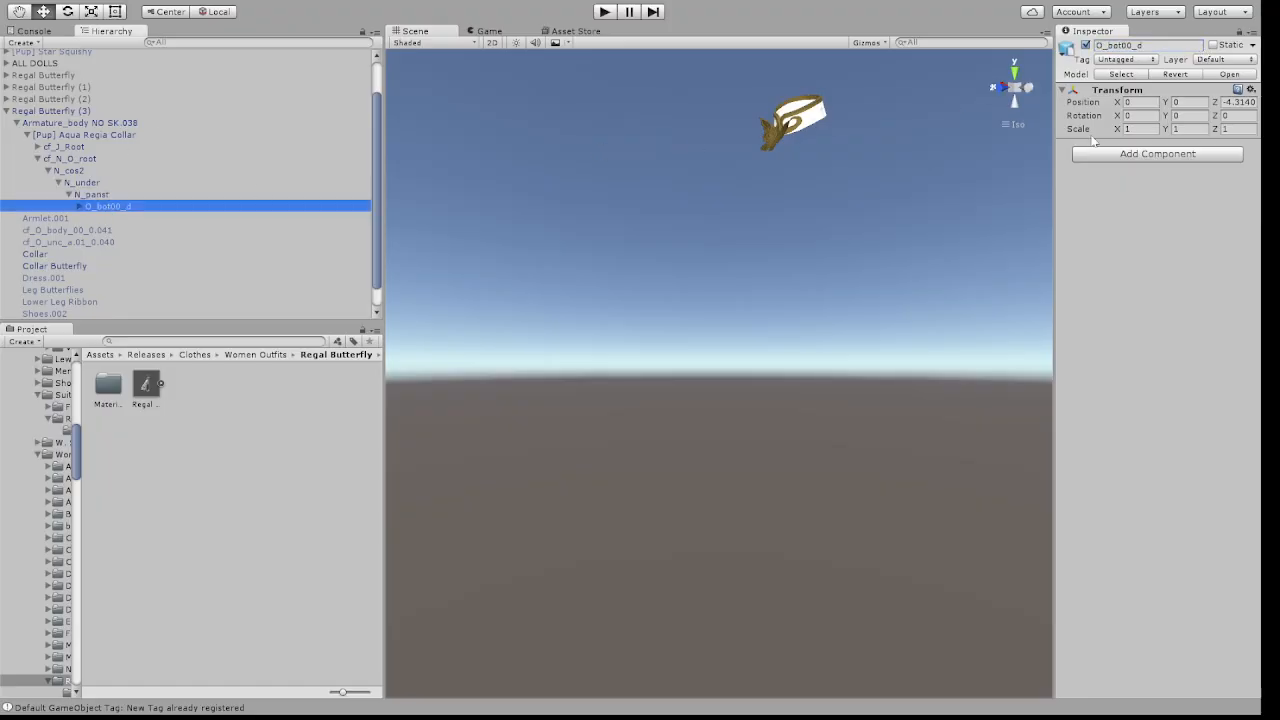
click(1130, 45)
text(N_Pan)
key(BackSpace)
key(BackSpace)
key(BackSpace)
text(panst)
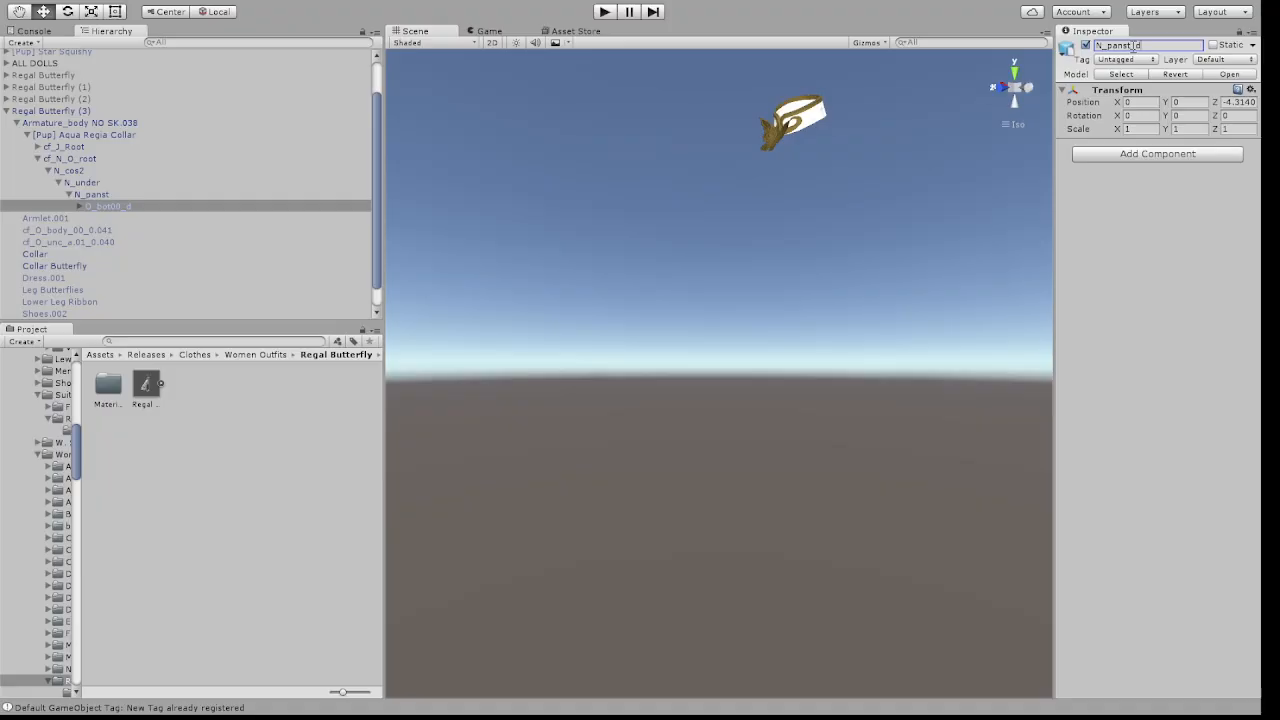
key(Return)
Make the Collar and Collar Butterfly meshes children of N_panst_d
click(38, 254)
shift+click(40, 266)
drag(33, 258, 405, 329)
Duplicate N_panst_d together with its collar meshes and rename the copy N_panst_n
click(101, 208)
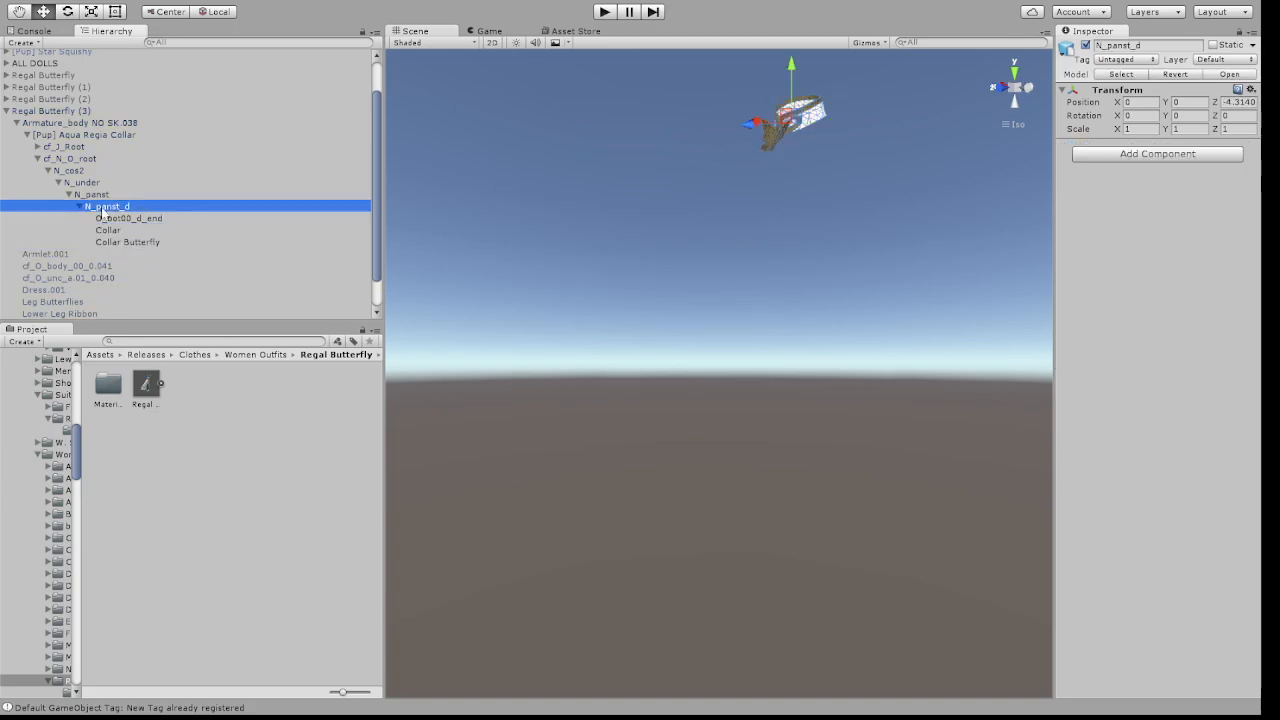
key(ctrl+d)
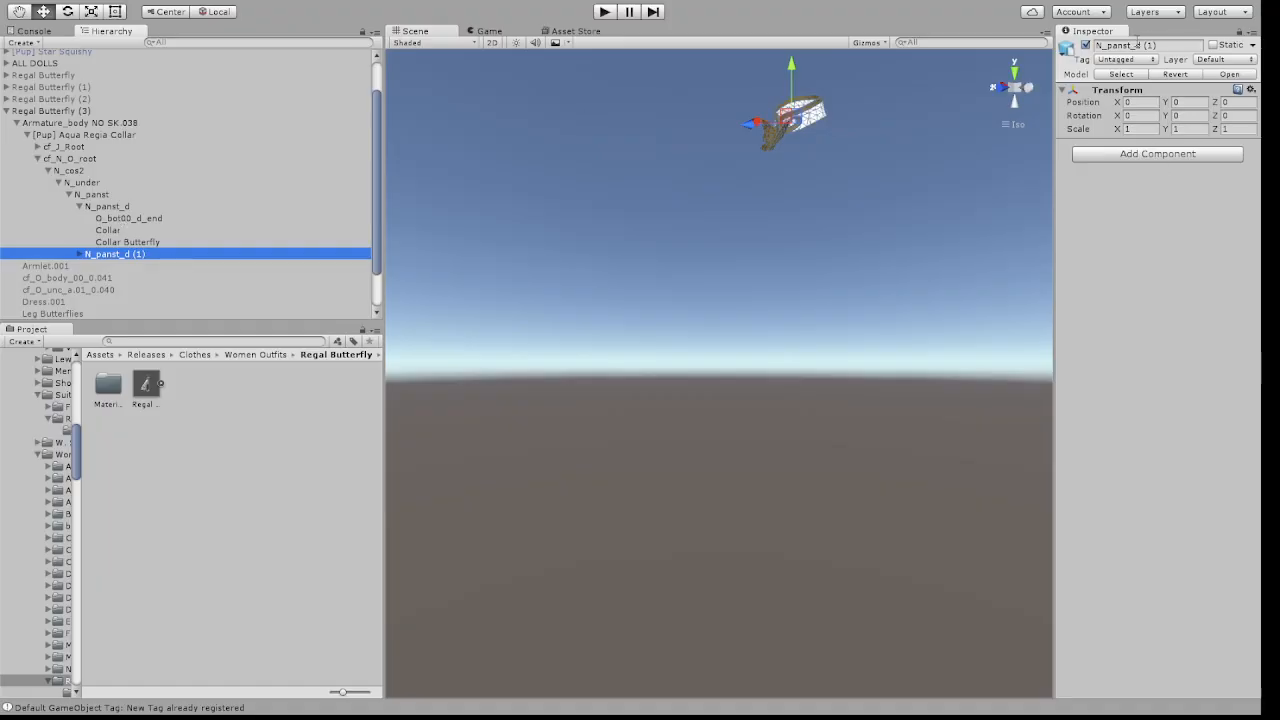
click(1140, 45)
key(BackSpace)
key(BackSpace)
key(BackSpace)
key(BackSpace)
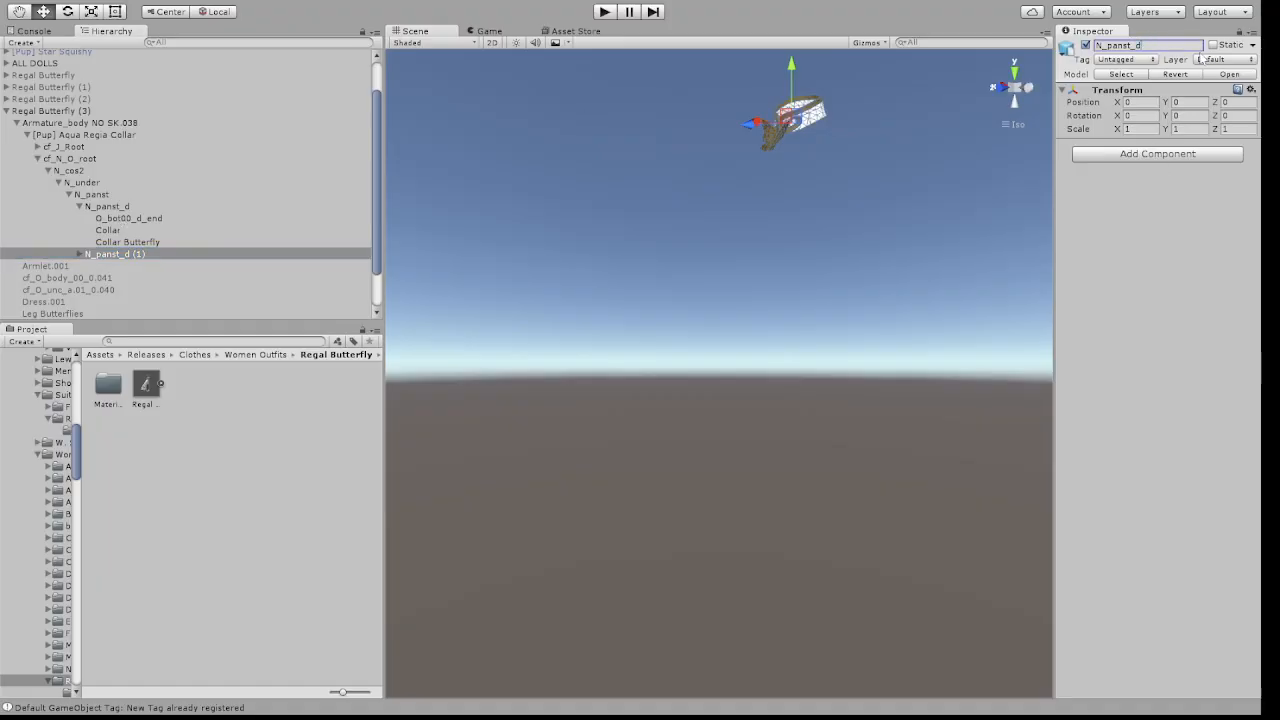
text(n)
Collapse and deactivate Regal Butterfly (3), and activate Regal Butterfly (4)
click(8, 111)
click(28, 155)
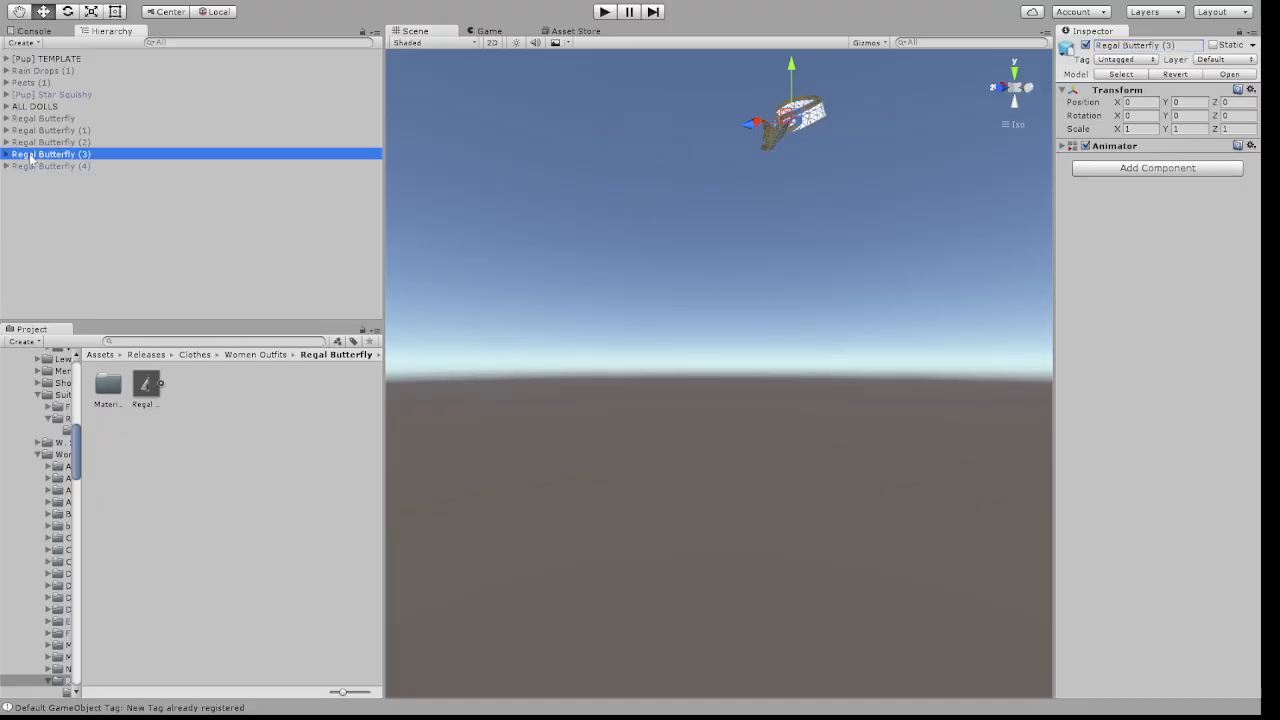
click(1085, 45)
click(47, 165)
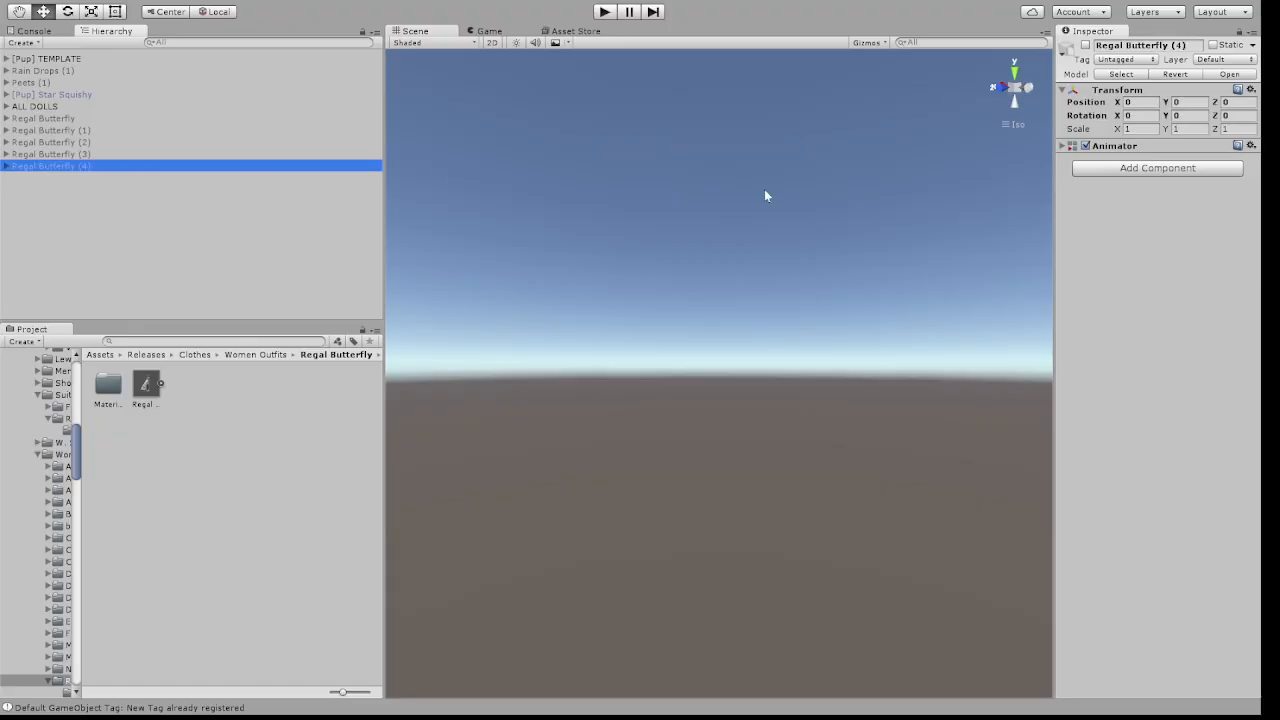
click(1085, 45)
Expand Regal Butterfly (4) and deactivate its meshes from Armlet.001 through Dress.001
click(6, 166)
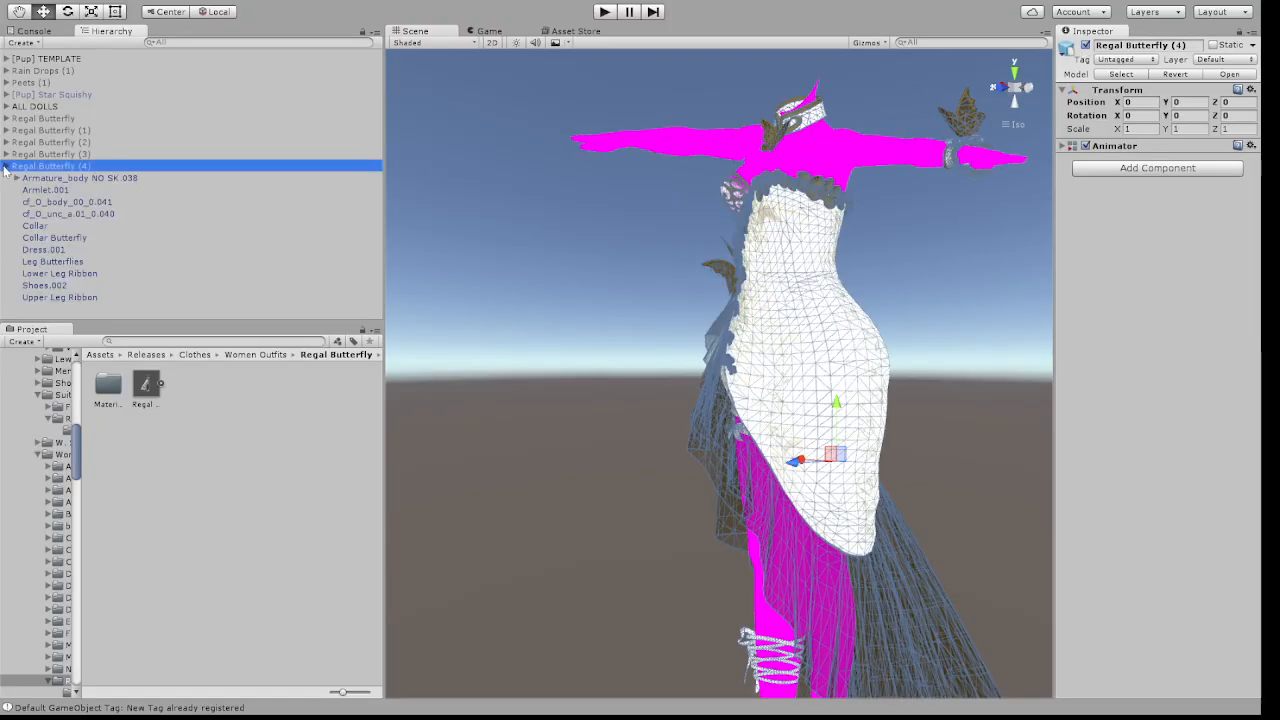
click(40, 228)
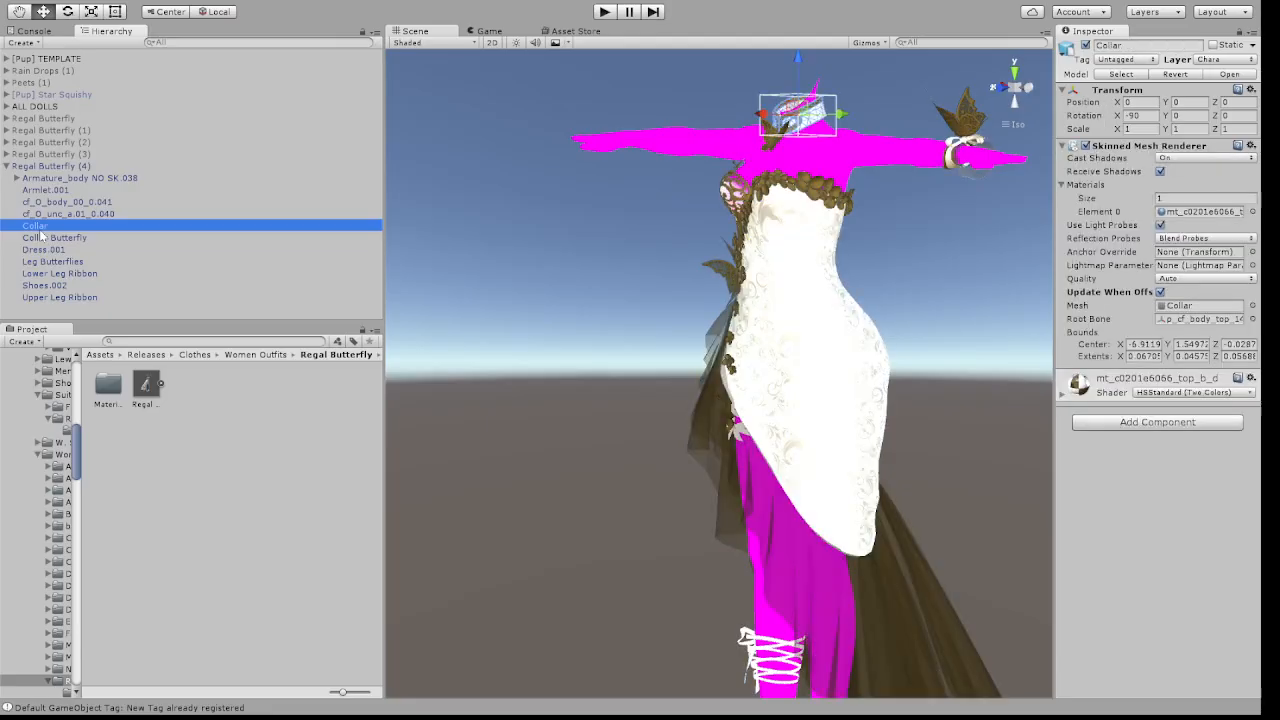
click(45, 203)
click(44, 190)
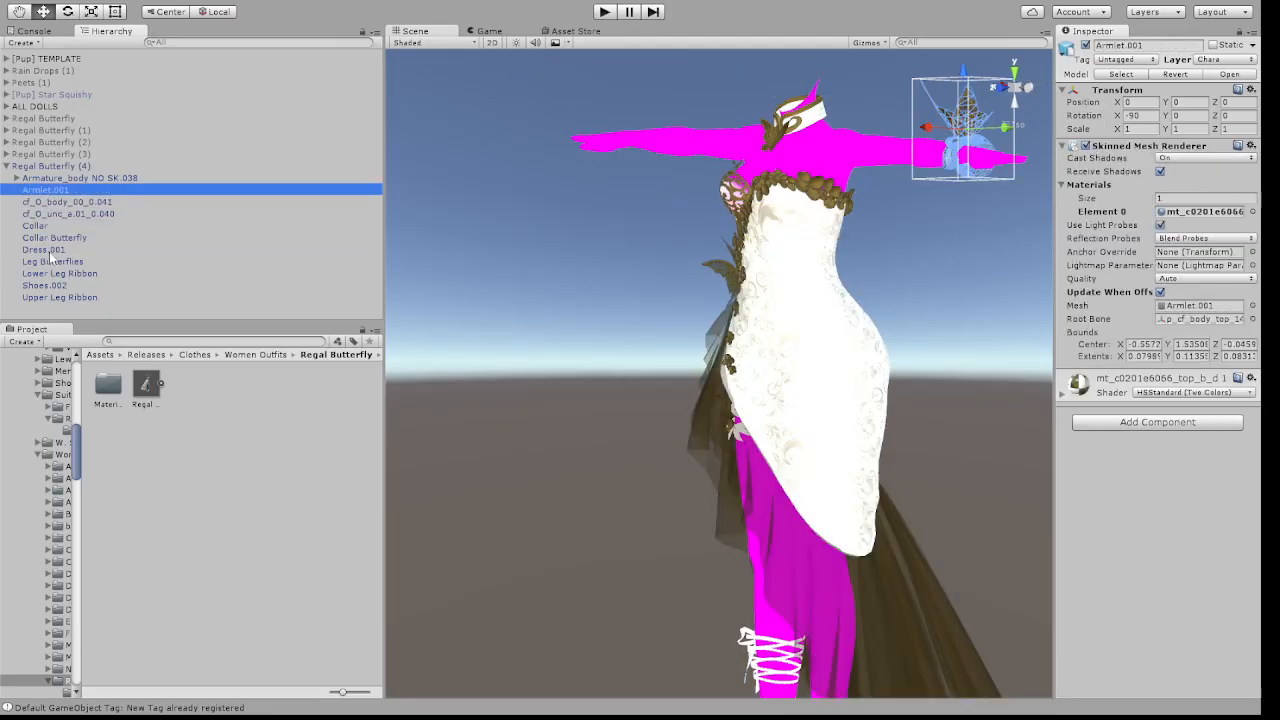
shift+click(50, 252)
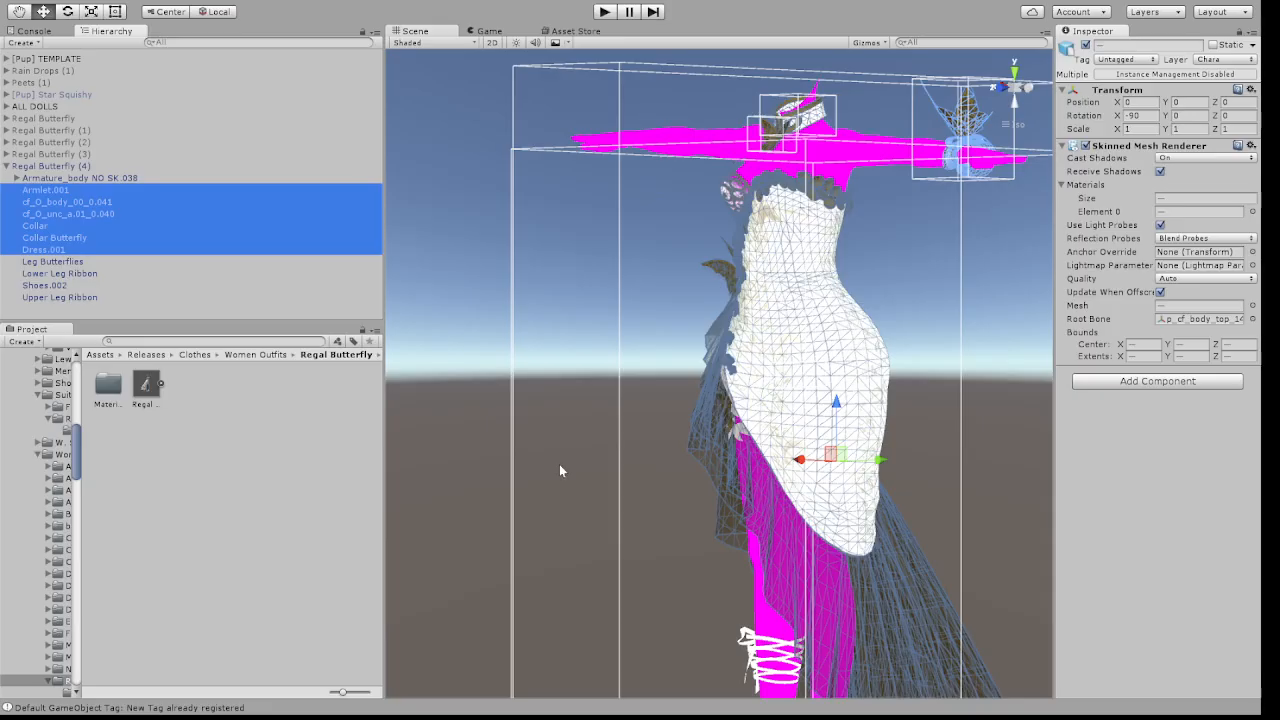
click(1086, 45)
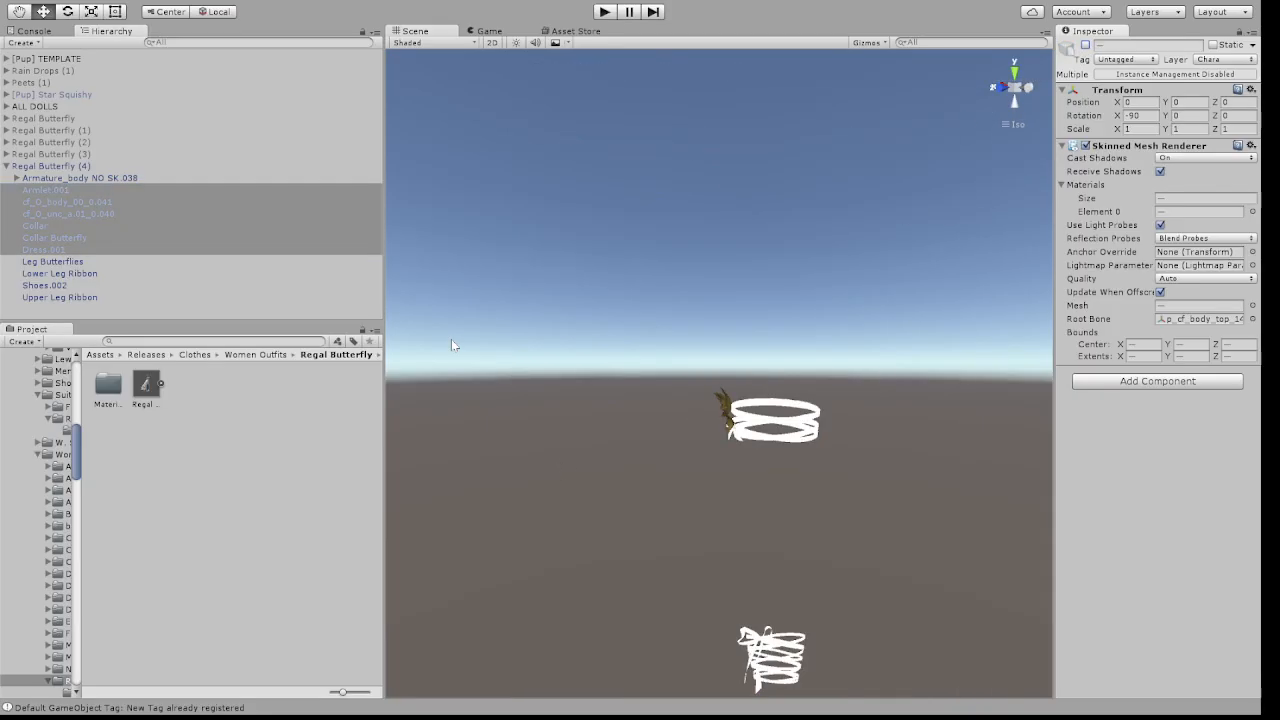
alt+drag(676, 357, 547, 322)
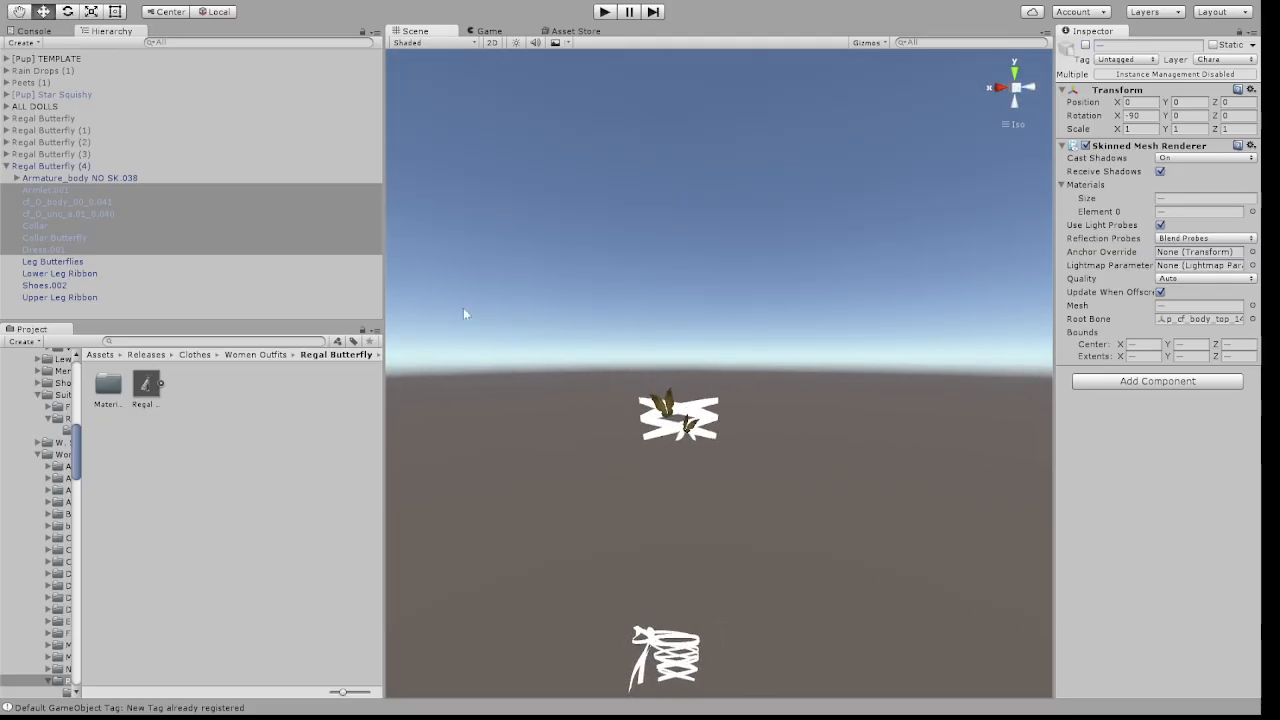
Deactivate the Shoes.002 mesh and rename the armature's p_cf_body_top_14_00 object as [Pup] Aqua Regia Ribbons
click(42, 287)
click(1086, 45)
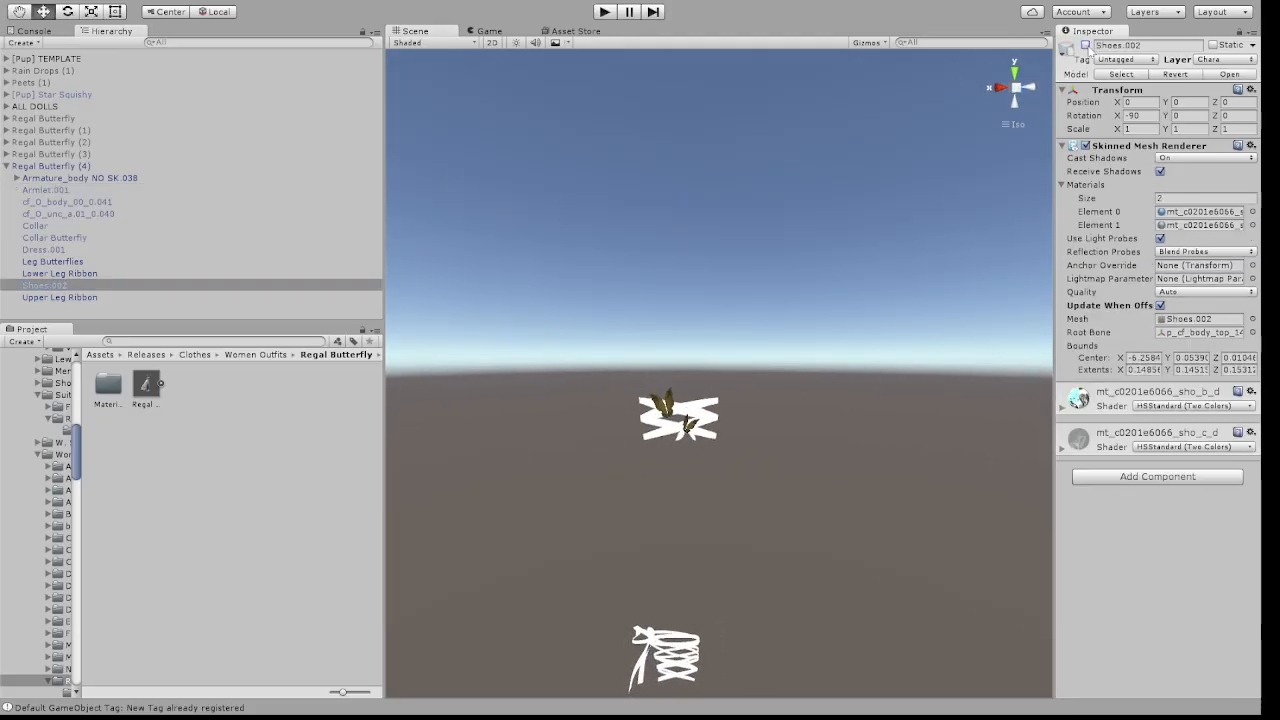
click(16, 177)
click(36, 190)
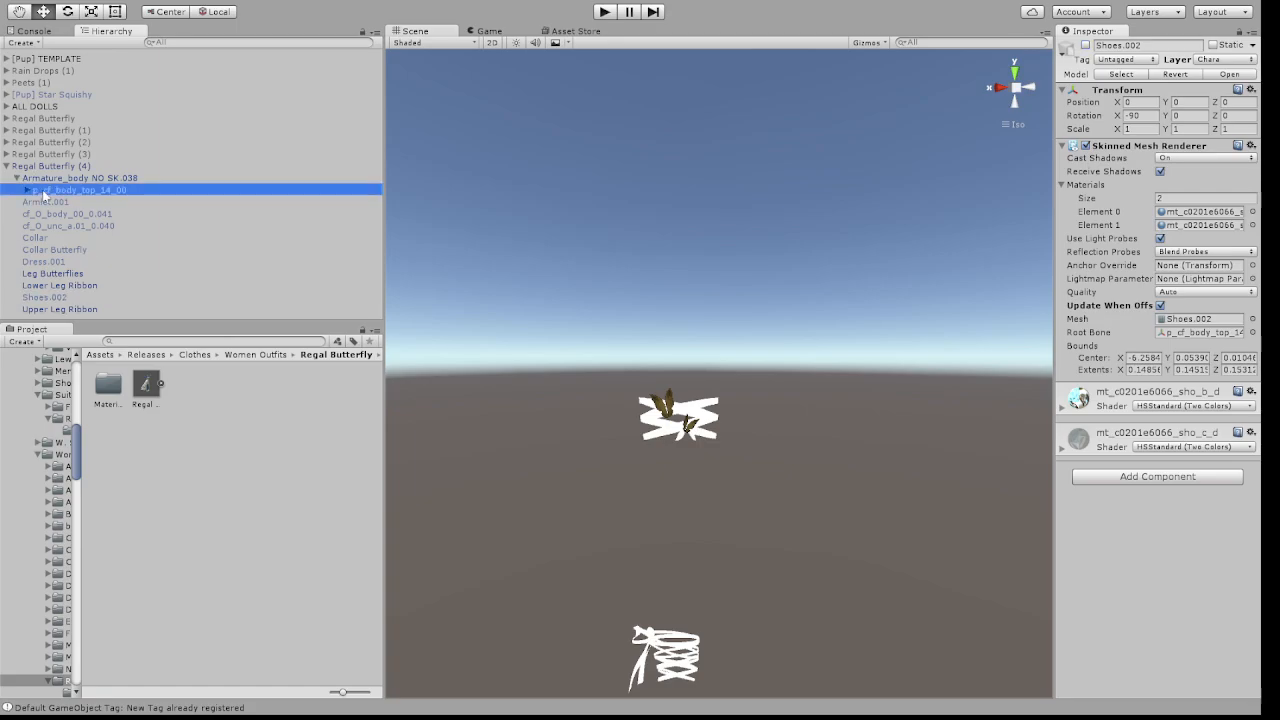
click(1180, 45)
text(p)
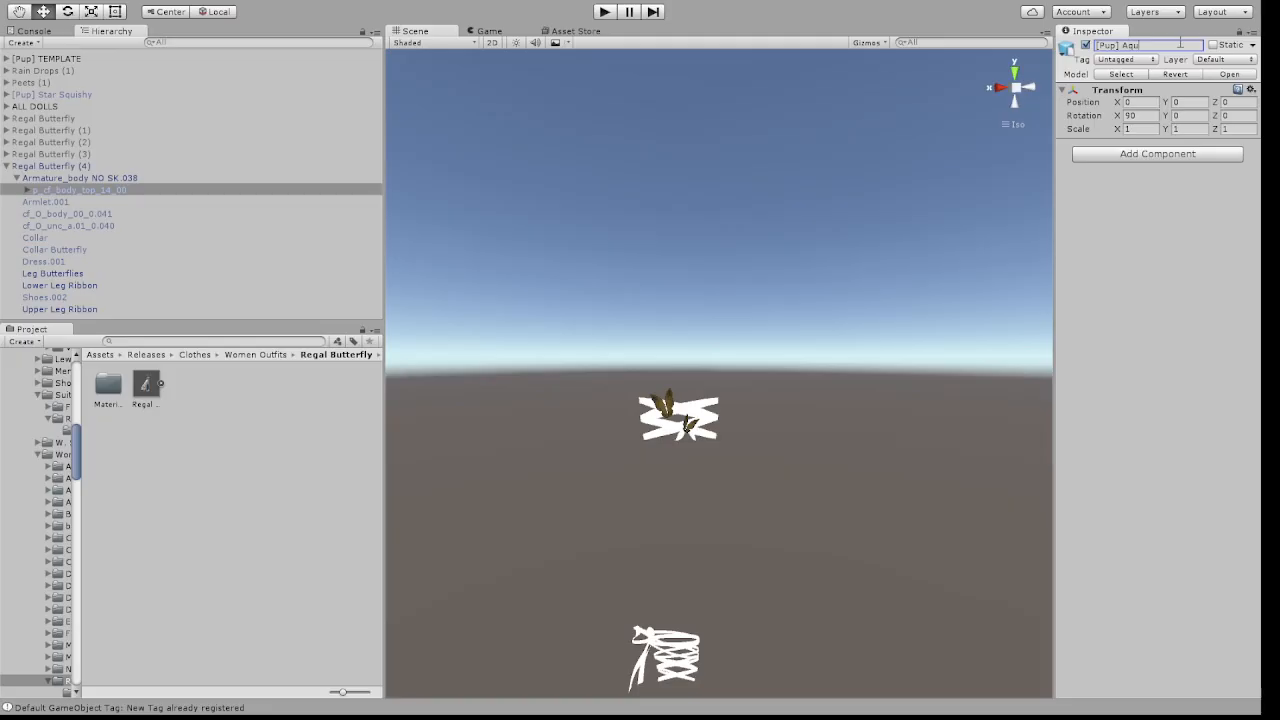
text(Pup] Aqua Regia Ribbons)
key(Return)
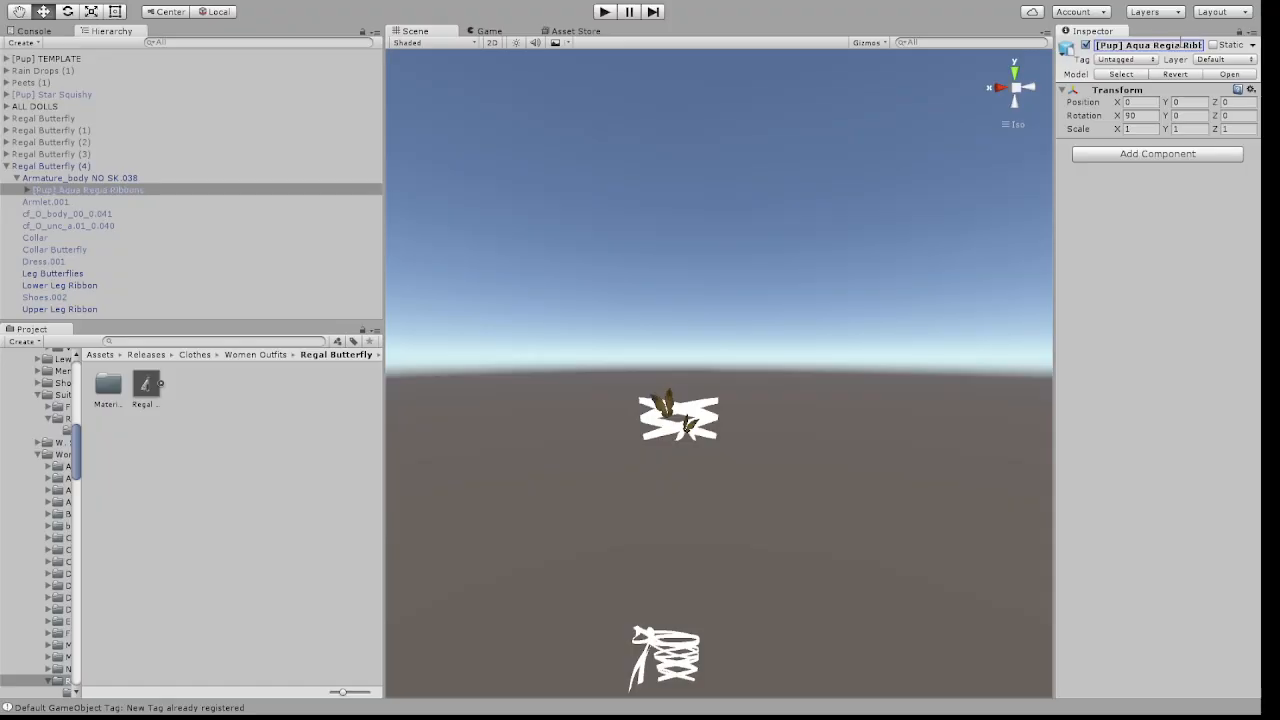
Under N_cos2 of the ribbons item, rename N_top14 as N_under and its child N_bot_d as N_socks
click(27, 190)
click(37, 214)
click(48, 226)
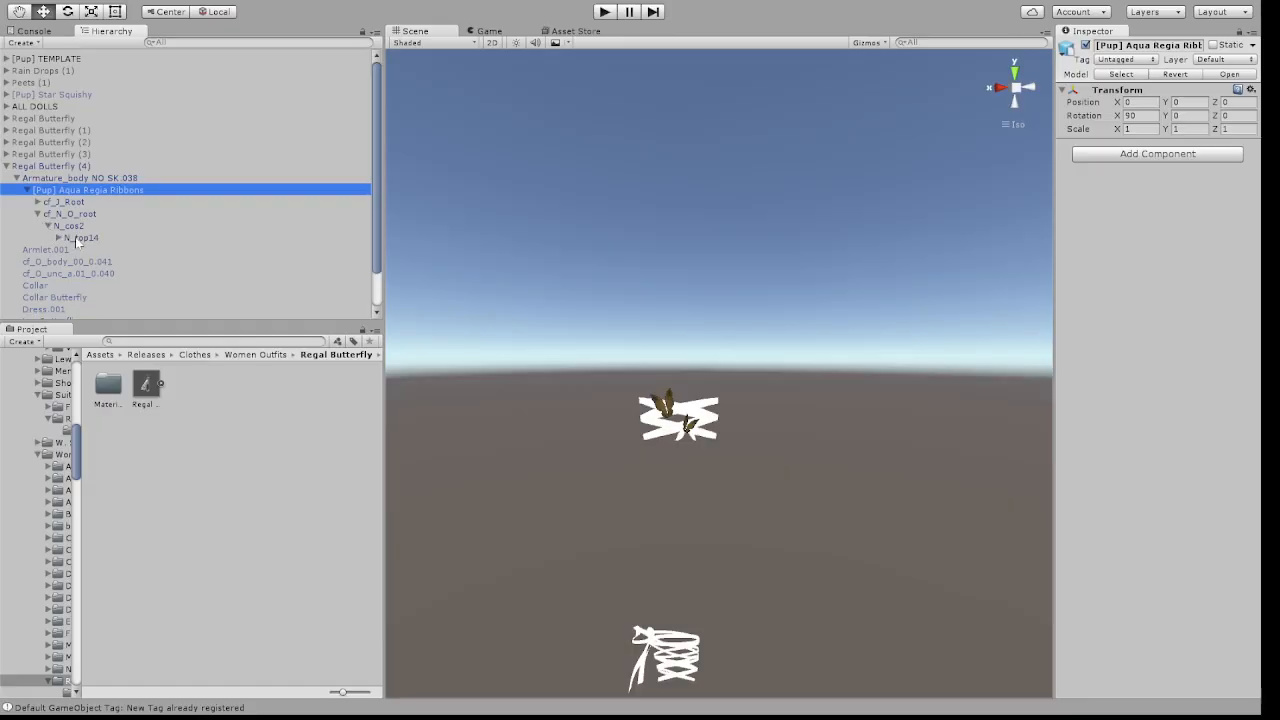
click(78, 238)
click(1118, 46)
double_click(1118, 46)
text(under)
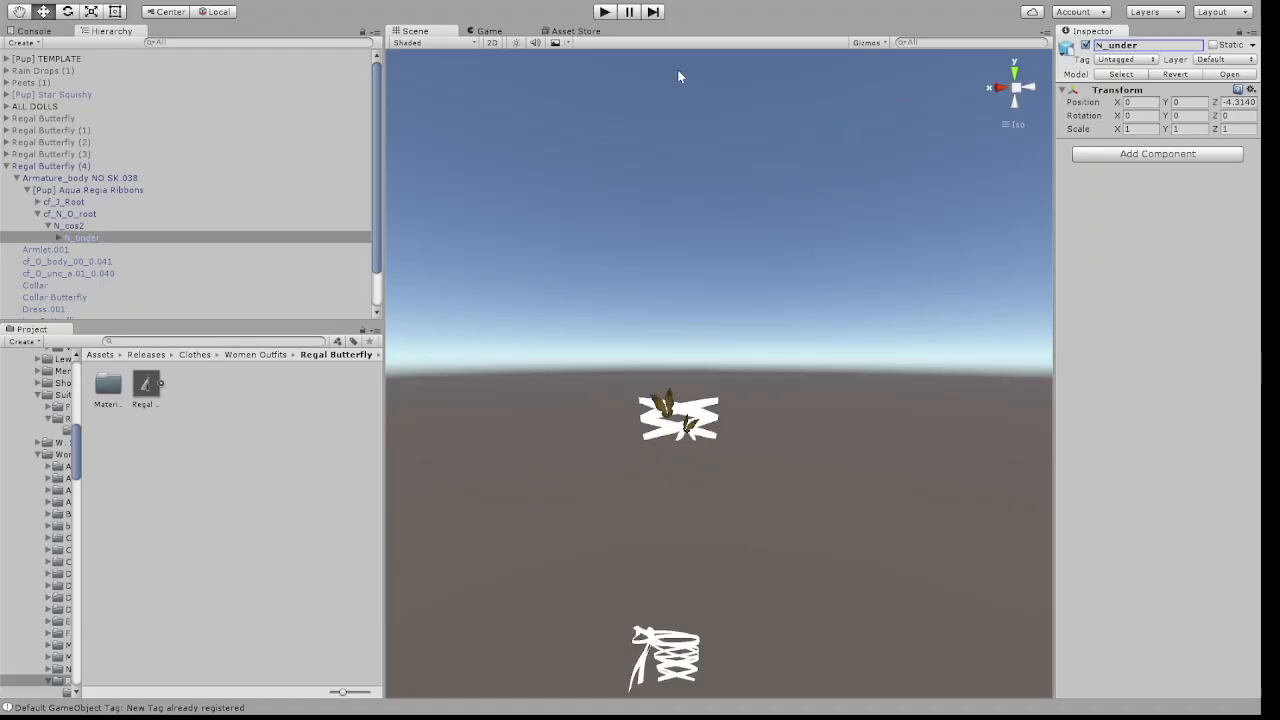
click(59, 238)
click(82, 250)
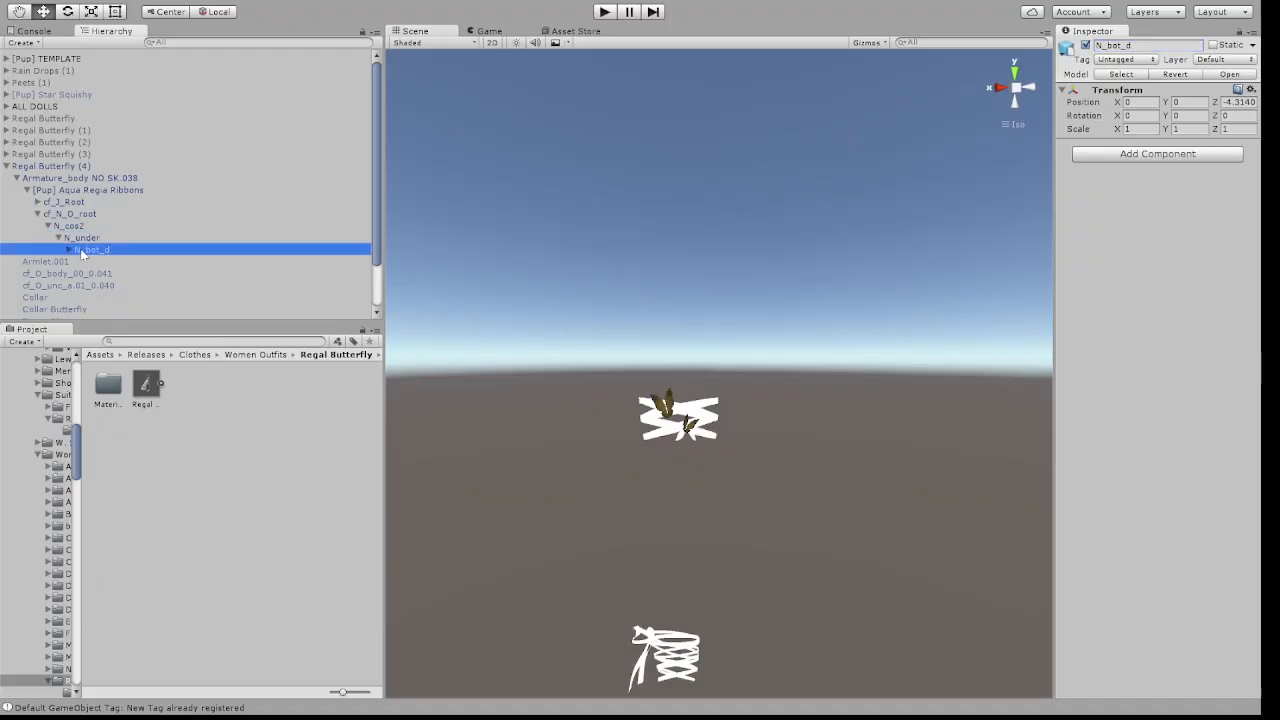
click(1105, 46)
text(N_socks)
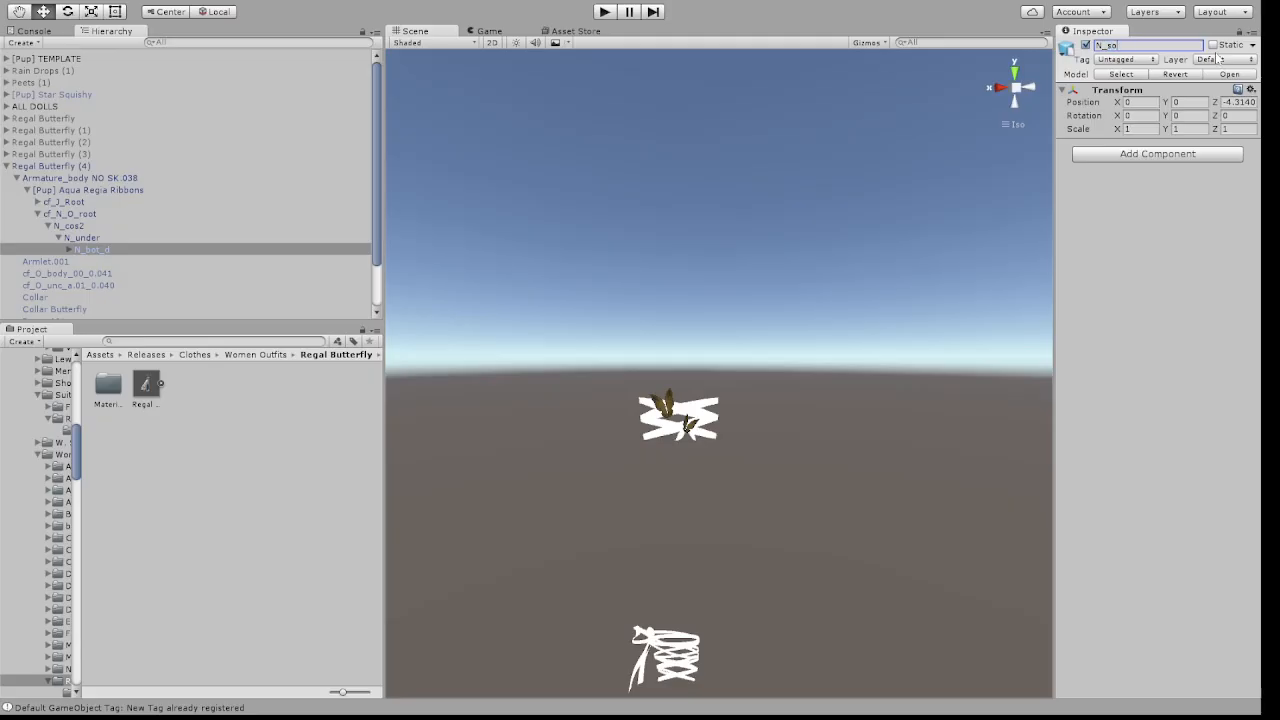
key(Return)
Make the Leg Butterflies, Lower Leg Ribbon and Upper Leg Ribbon meshes children of N_socks
scroll(205, 178, down, 3)
click(76, 277)
shift+click(70, 289)
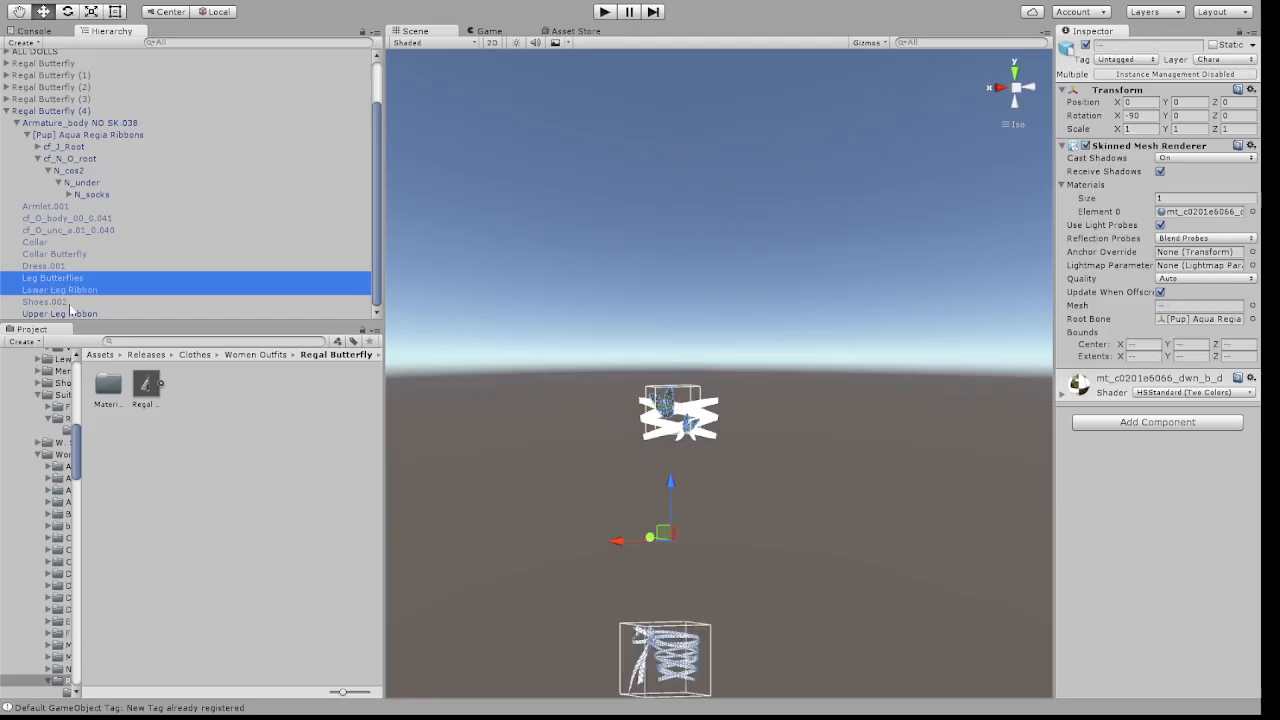
ctrl+click(70, 313)
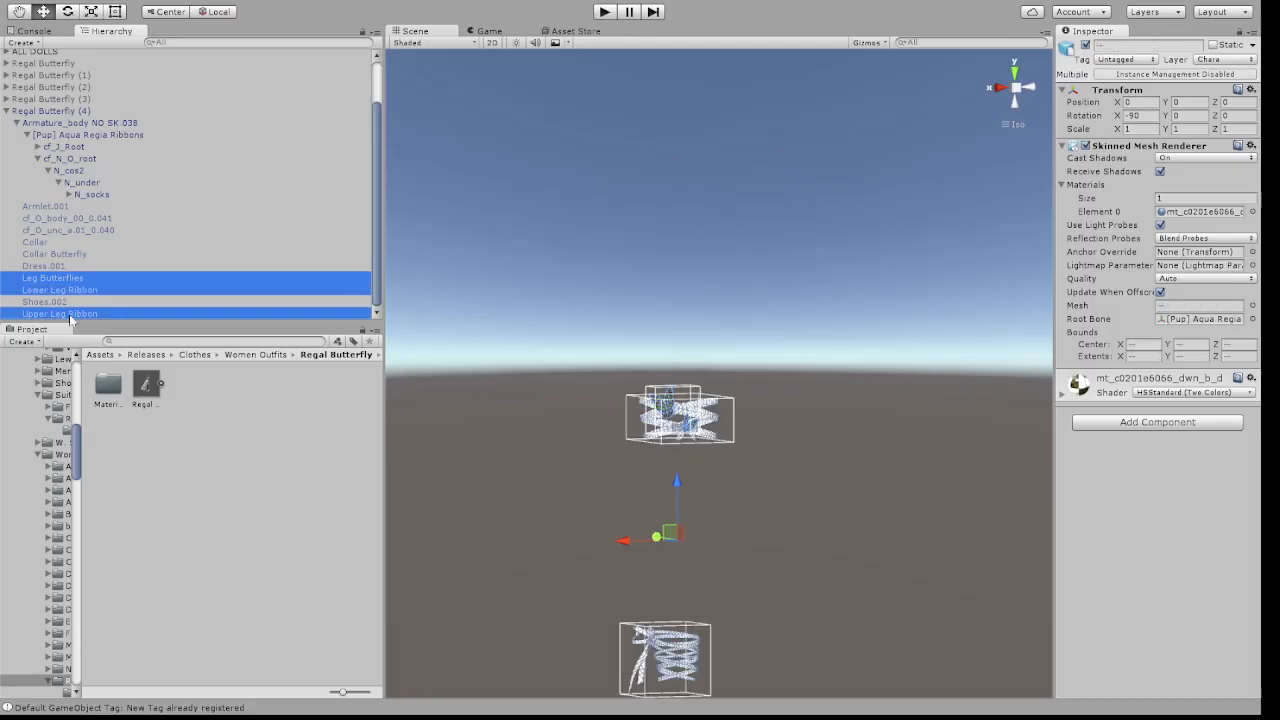
drag(70, 316, 110, 196)
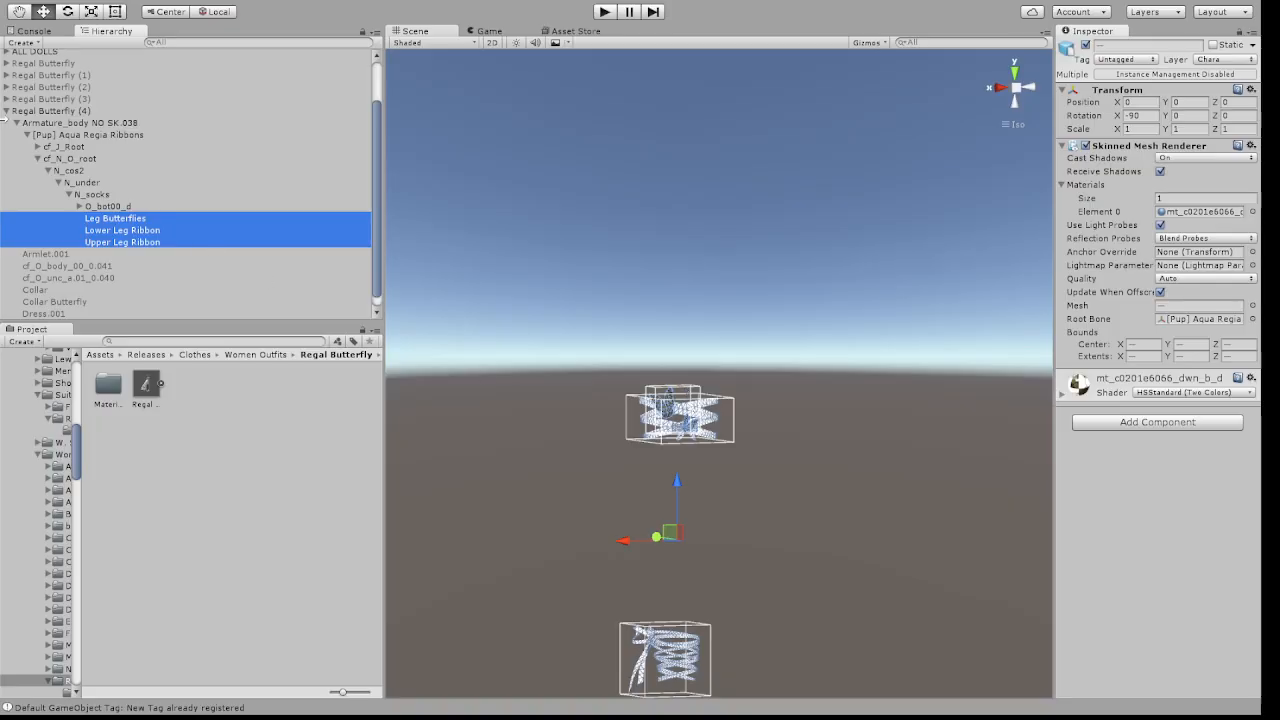
Collapse Regal Butterfly (4), reactivate Regal Butterfly through Regal Butterfly (3), and clear the selection
click(6, 111)
click(44, 120)
shift+click(52, 154)
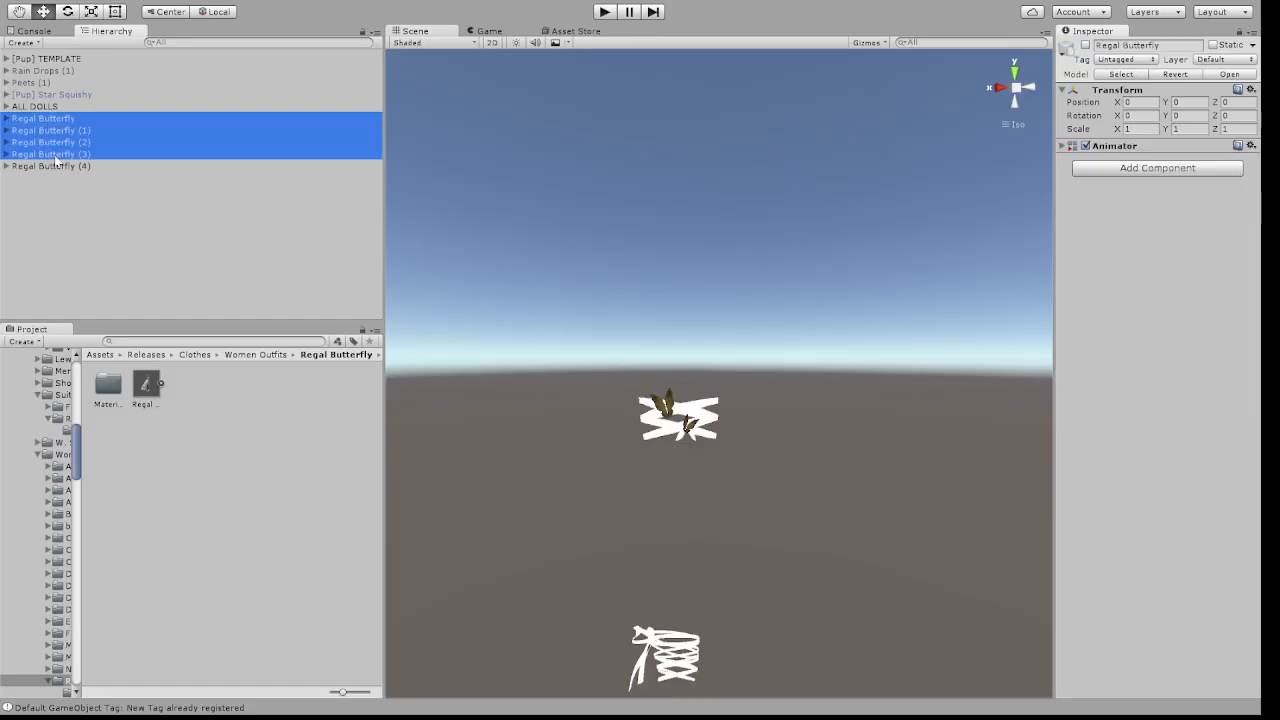
click(1086, 45)
scroll(778, 215, down, 3)
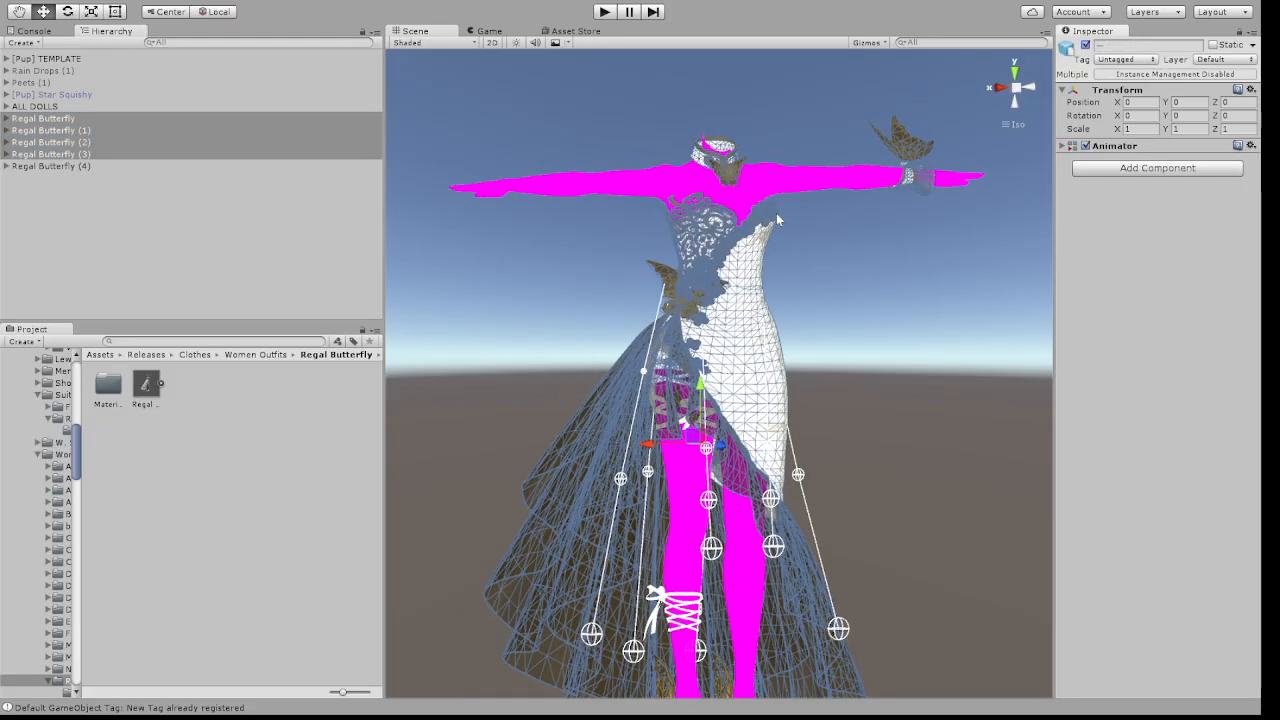
click(937, 327)
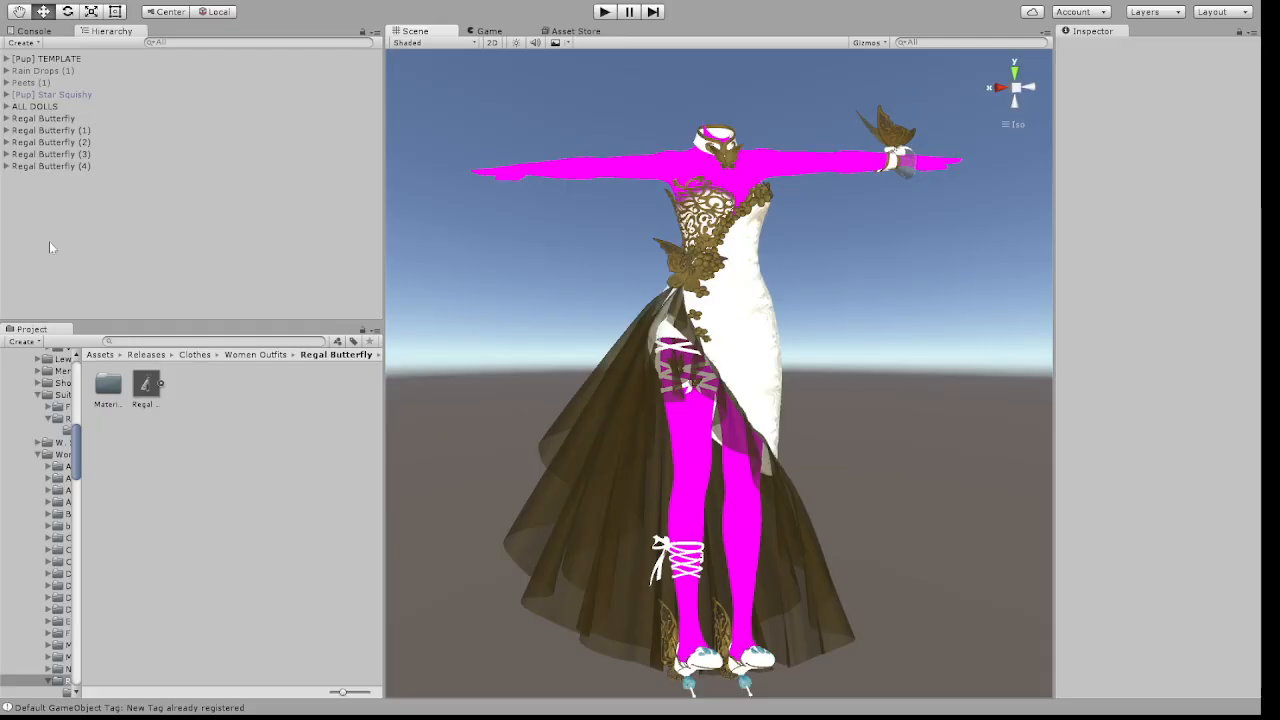
Expand the first Regal Butterfly, inspect the [Pup] Aqua Regia Dress object's components, and deselect it
click(7, 118)
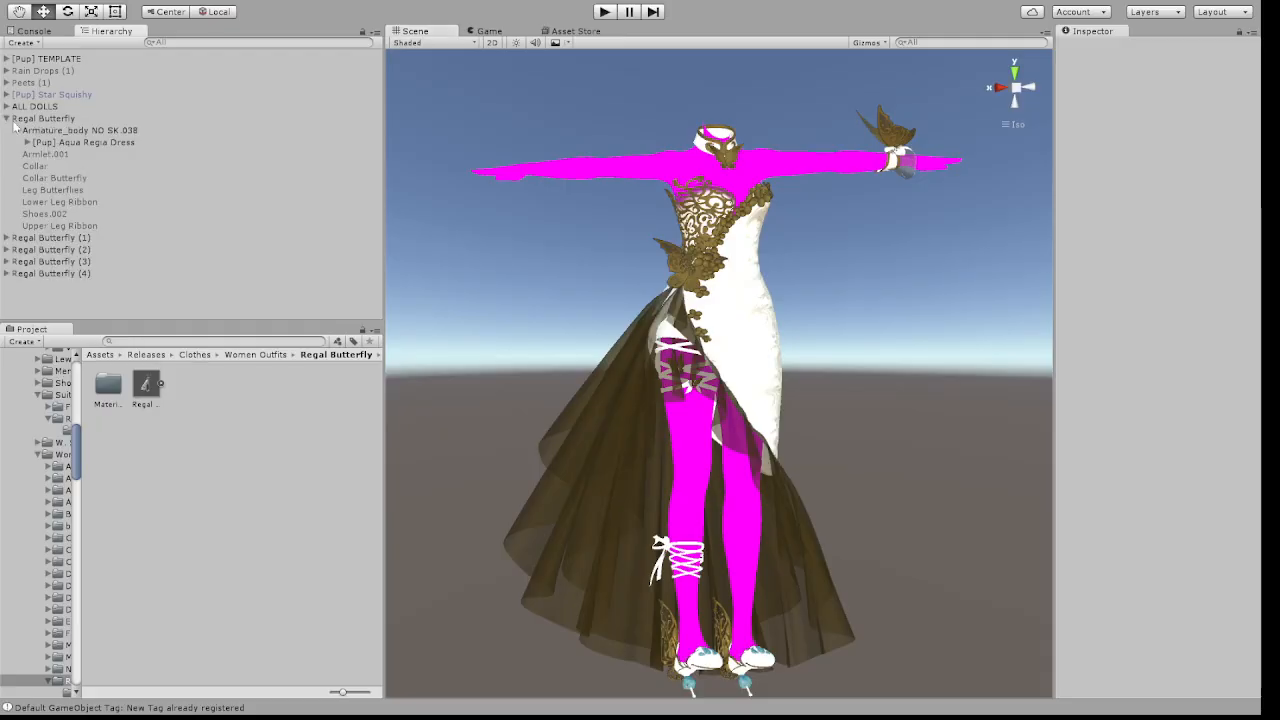
click(61, 143)
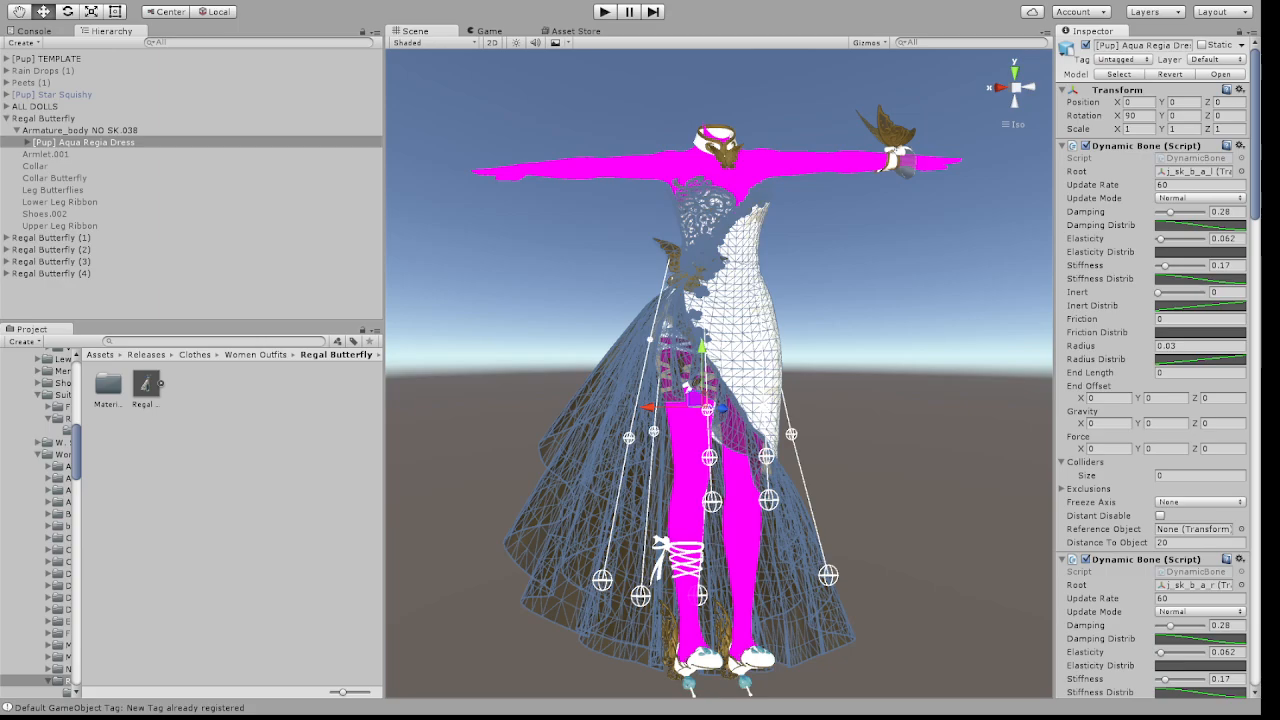
key(alt+Tab)
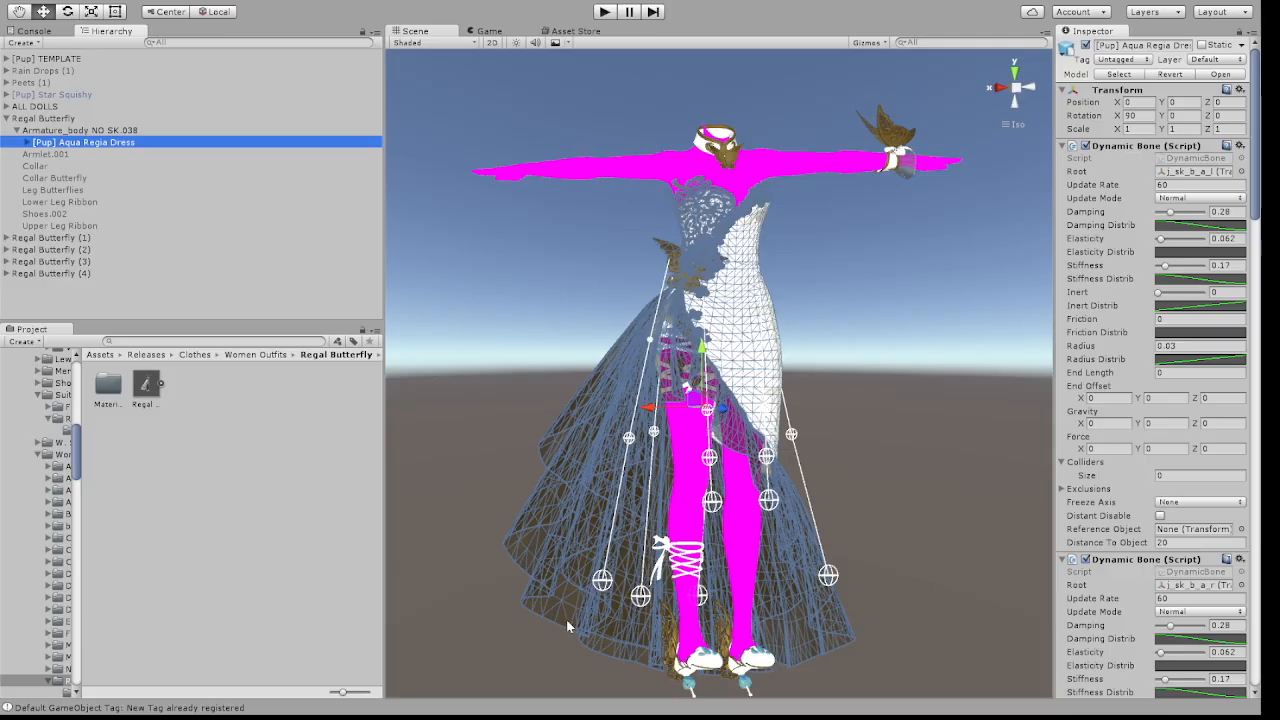
click(450, 588)
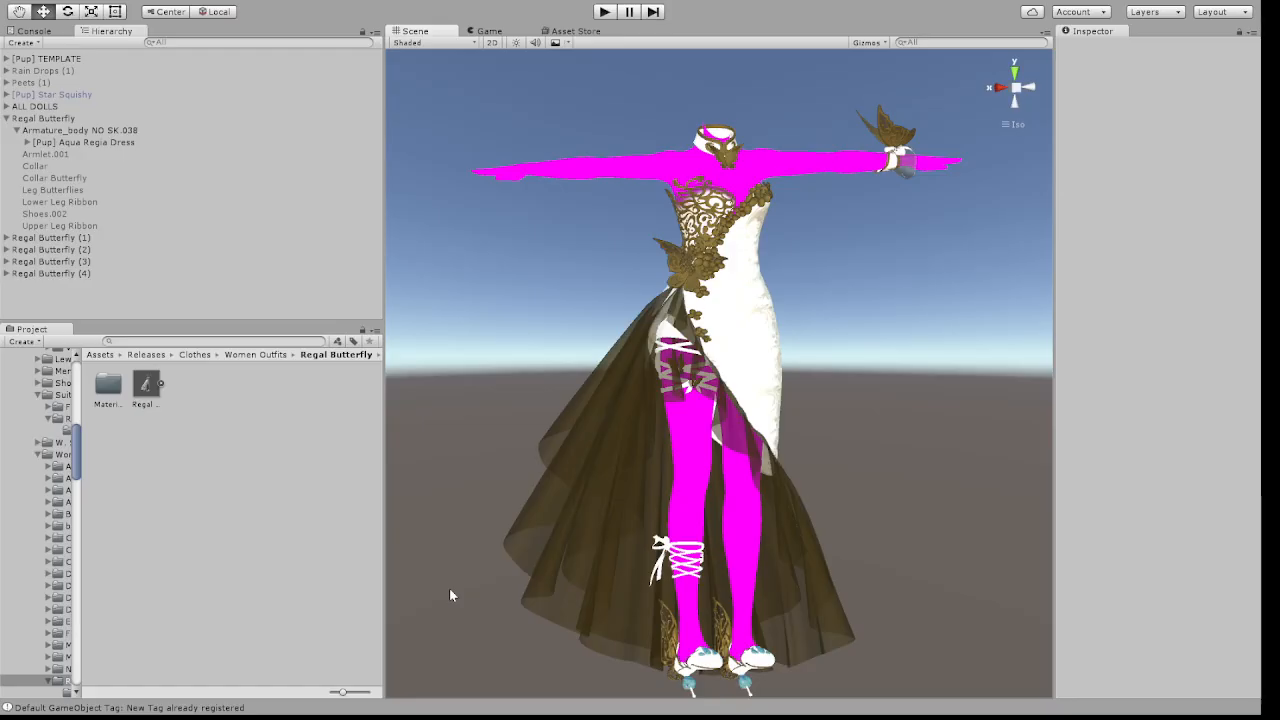